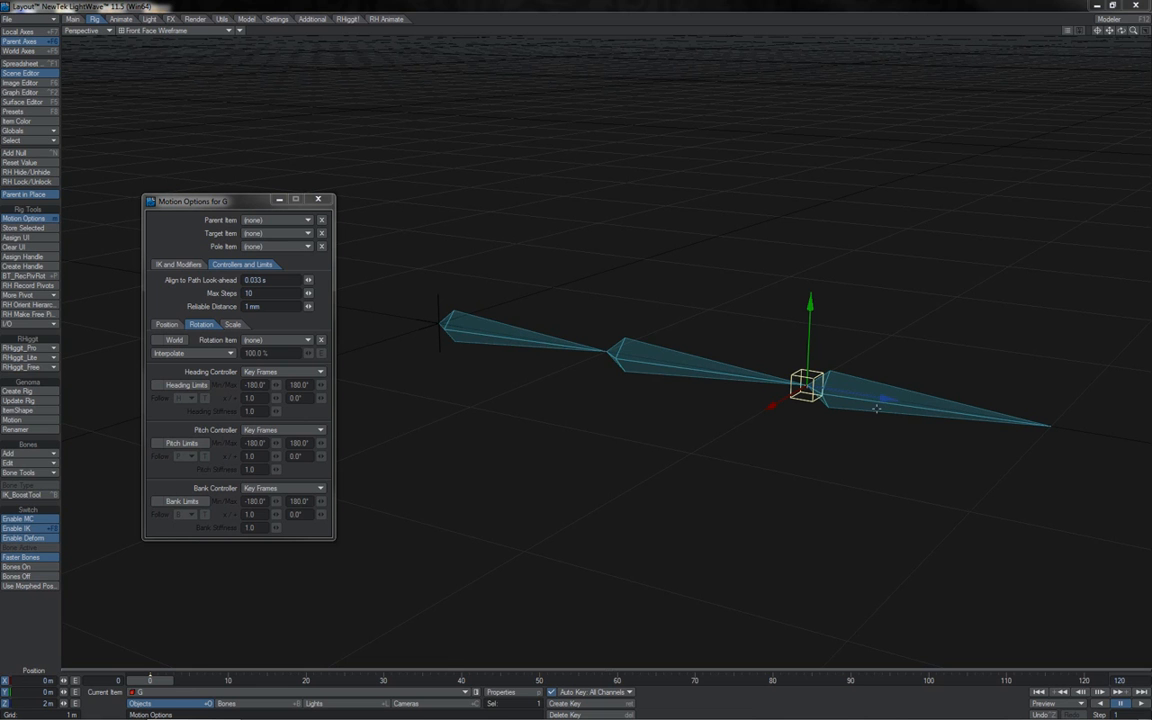
Examine the three chained bones, the root null and the goal object G by selecting them in turn
left_click(561, 346)
left_click(661, 365)
left_click(892, 380)
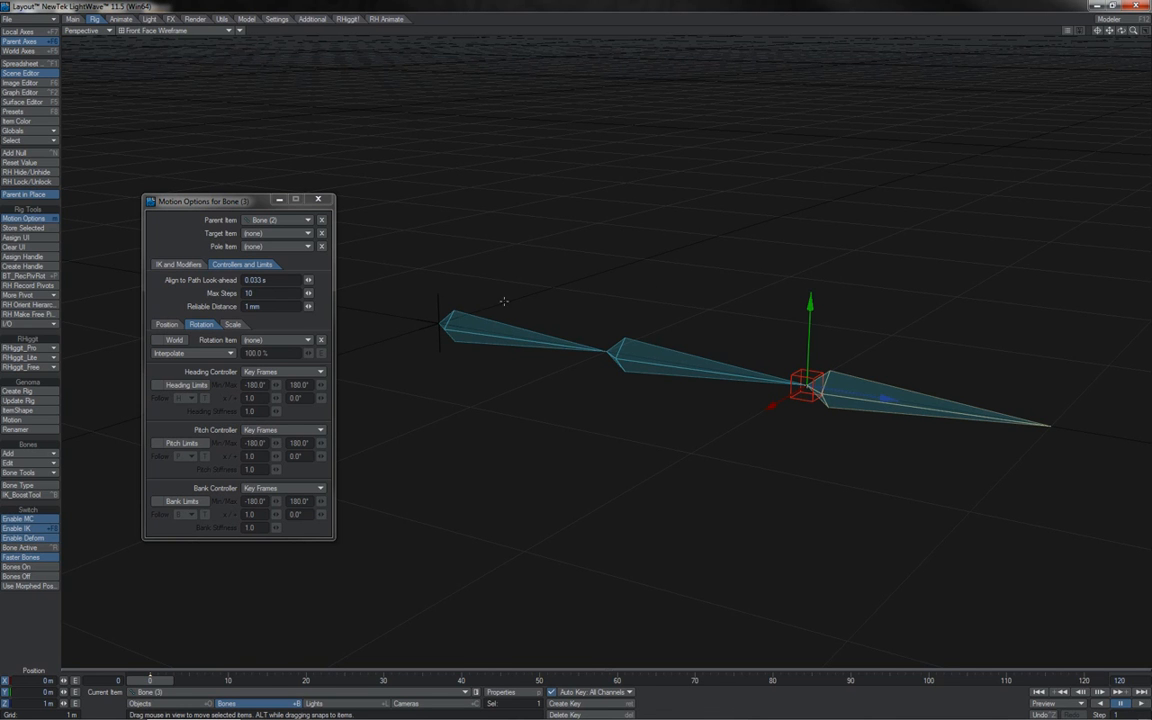
left_click(438, 298)
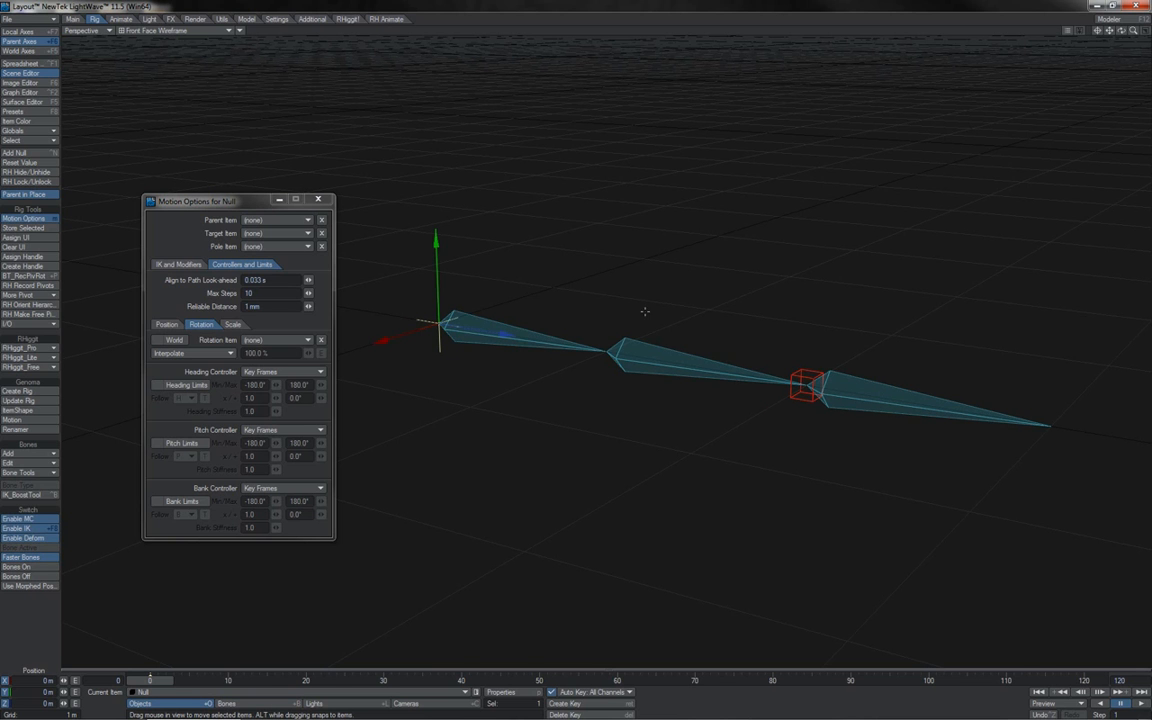
left_click_drag(645, 312, 556, 399, "shift")
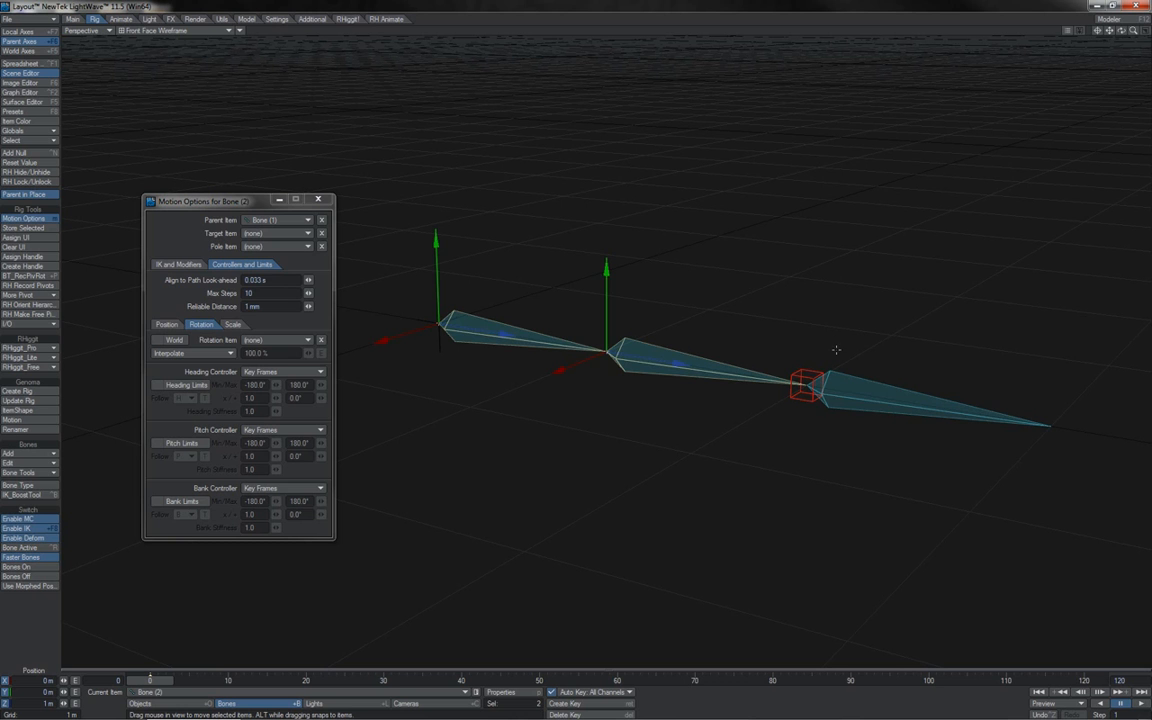
left_click(848, 397)
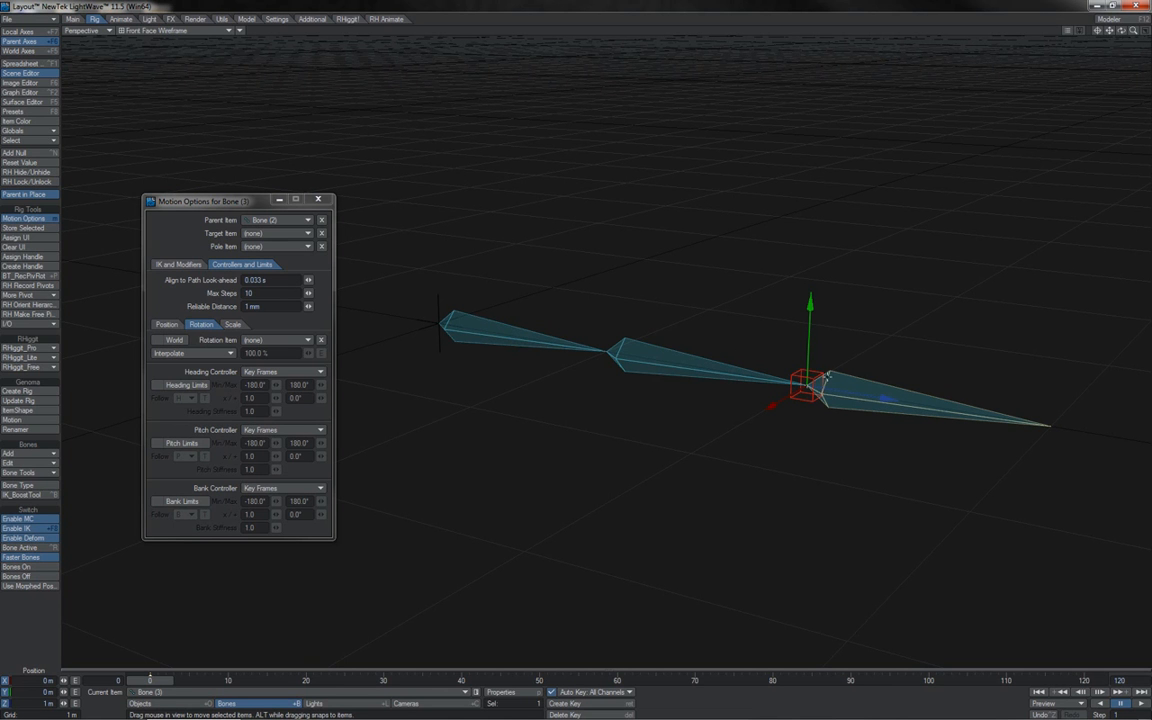
left_click(799, 371)
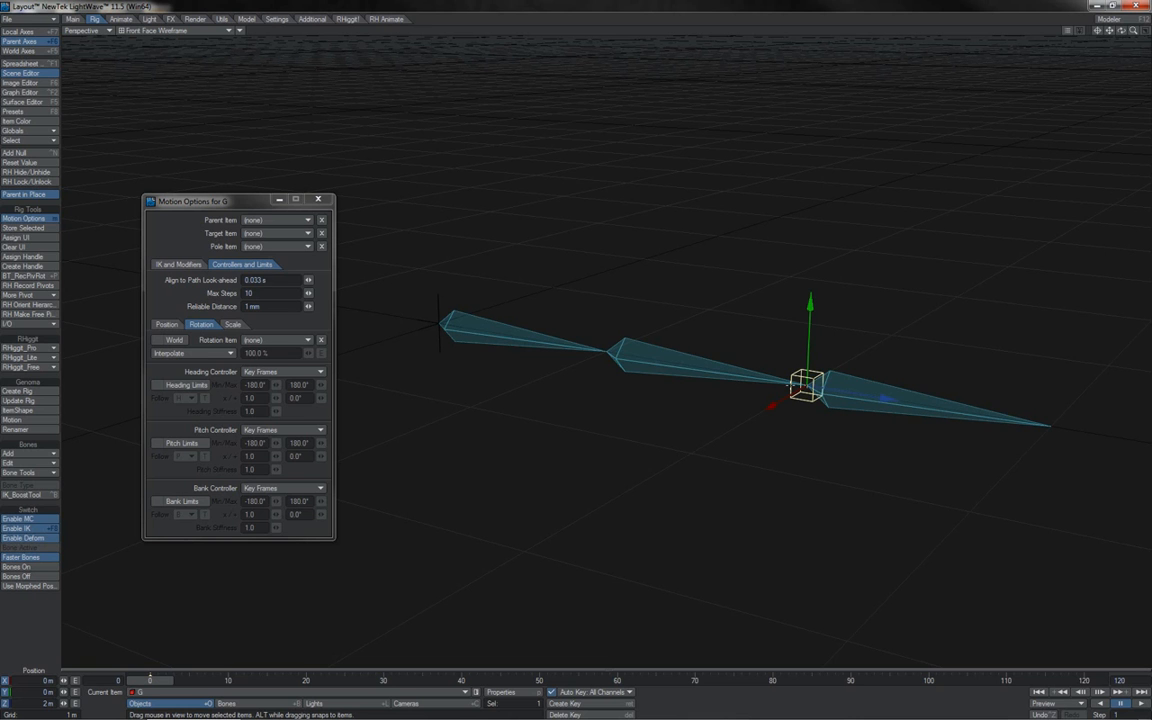
Select Bone (1) and Bone (2) together and set their heading controller to Inverse Kinematics
key("shift+b")
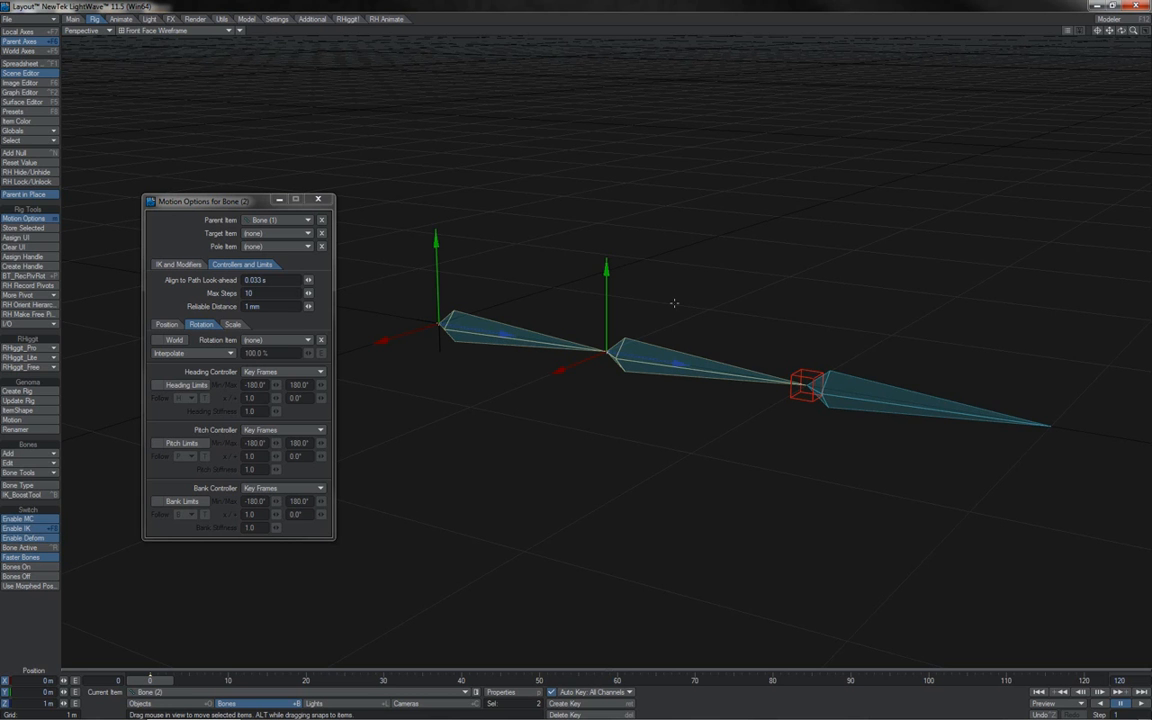
key("y")
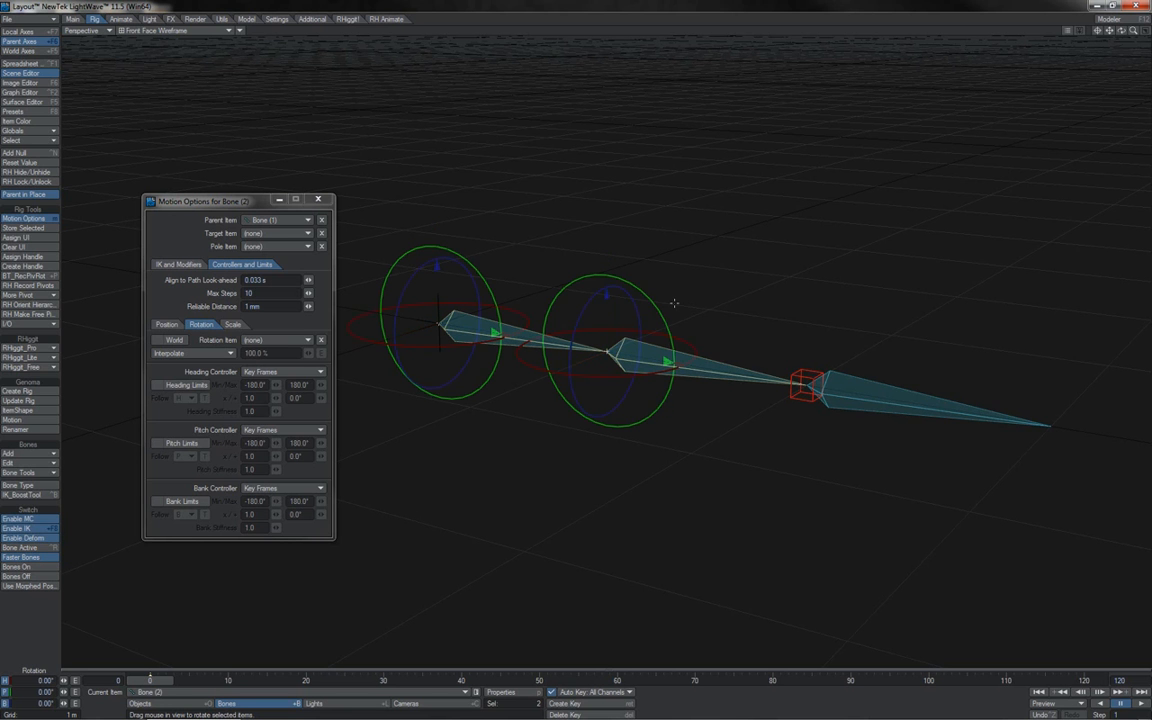
mouse_move(651, 337)
left_mouse_down()
mouse_move(760, 337)
mouse_move(651, 335)
left_mouse_up()
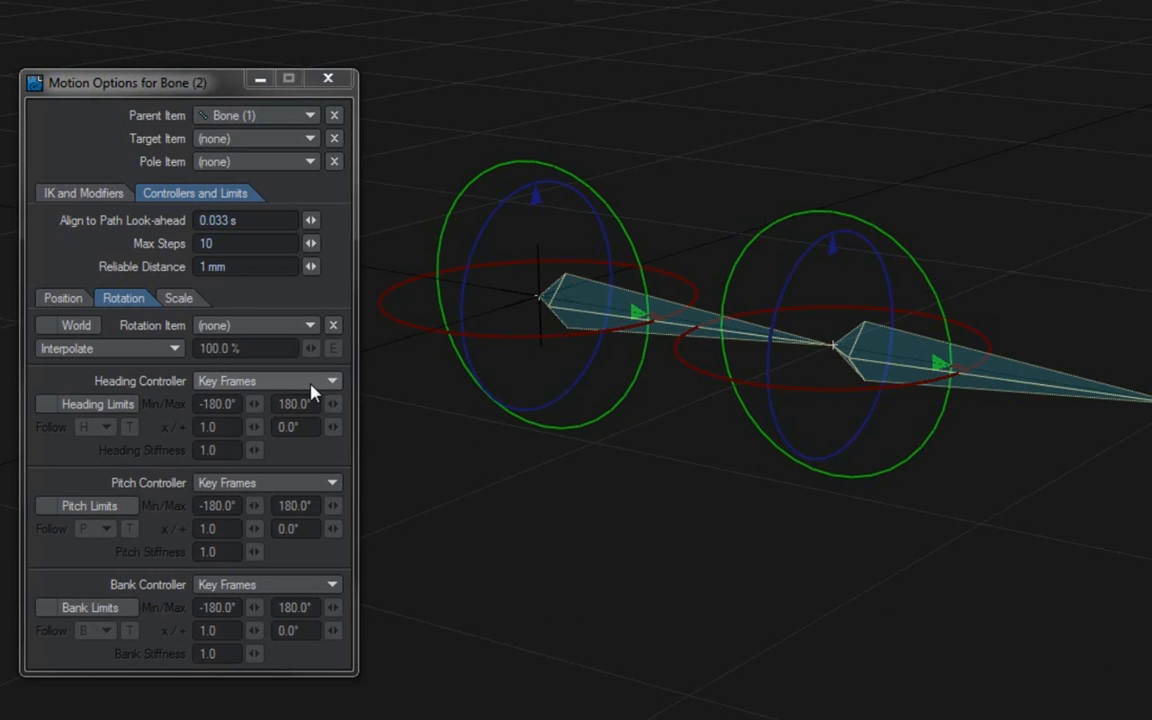
left_click(312, 392)
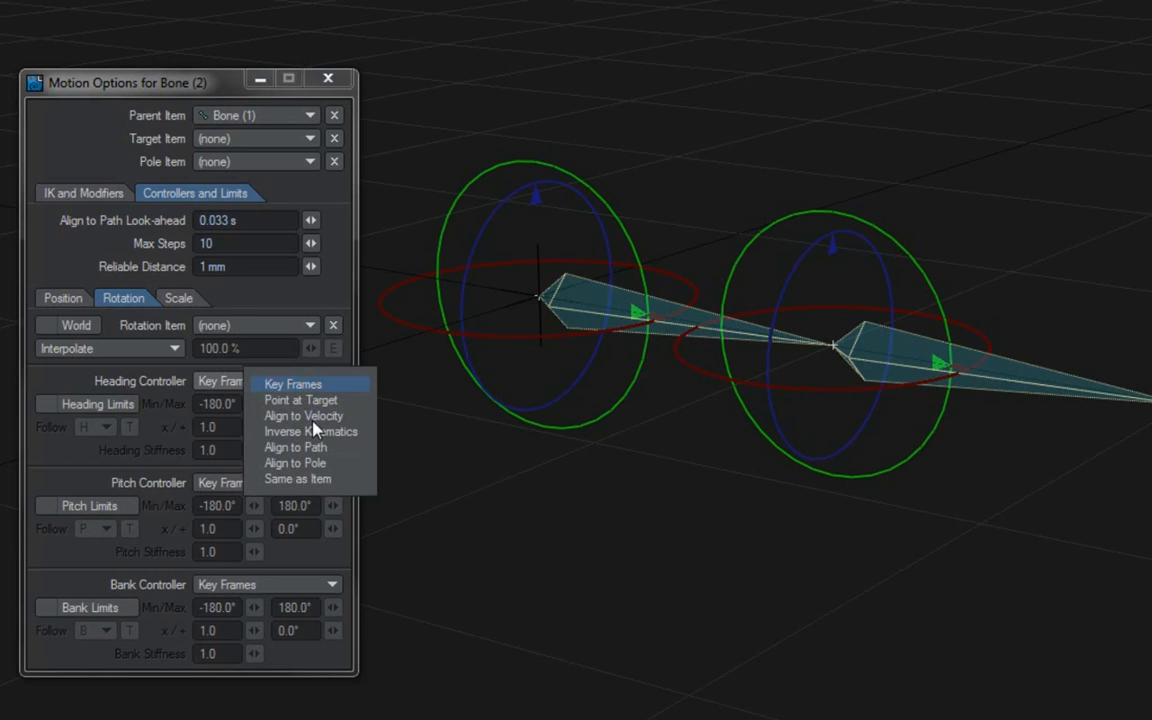
left_click(312, 430)
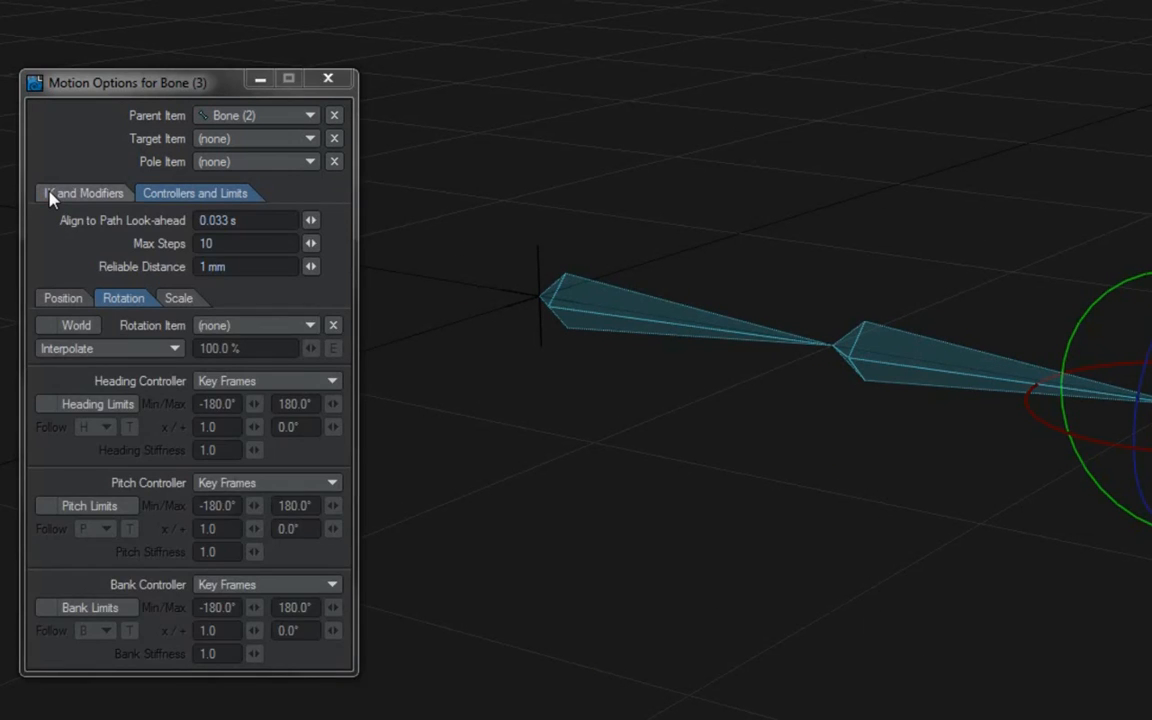
Assign G as the goal object of Bone (3) and display the chain in the Top (XZ) view
left_click(158, 264)
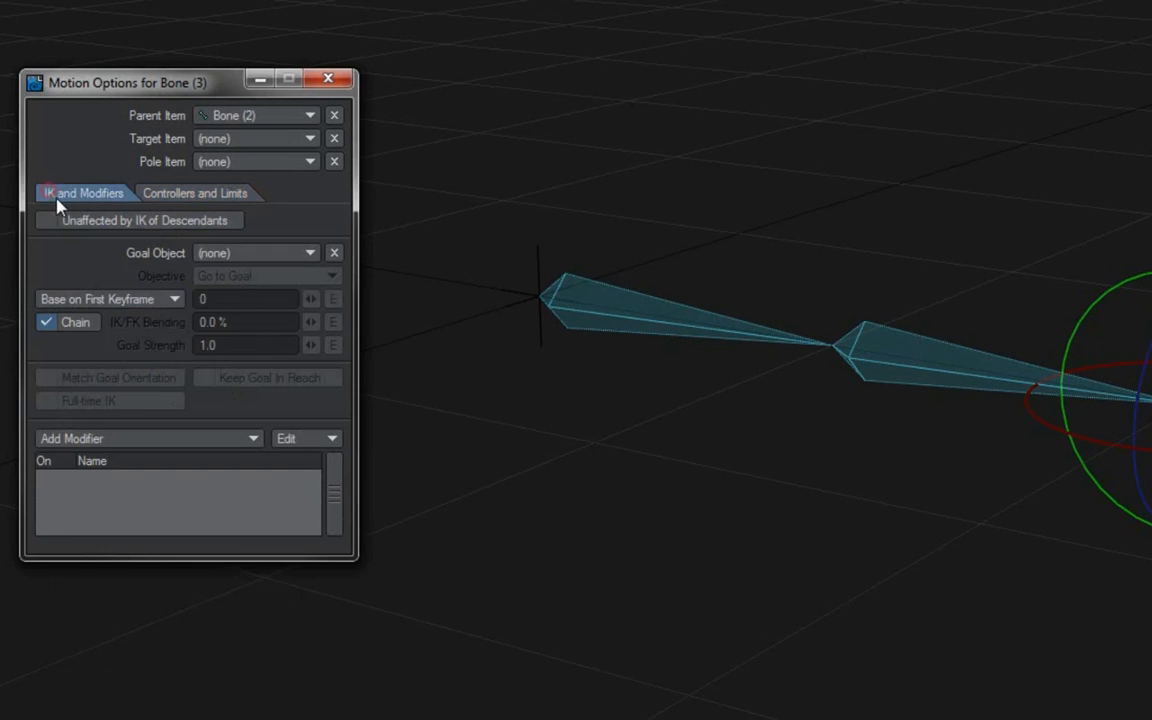
left_click(239, 255)
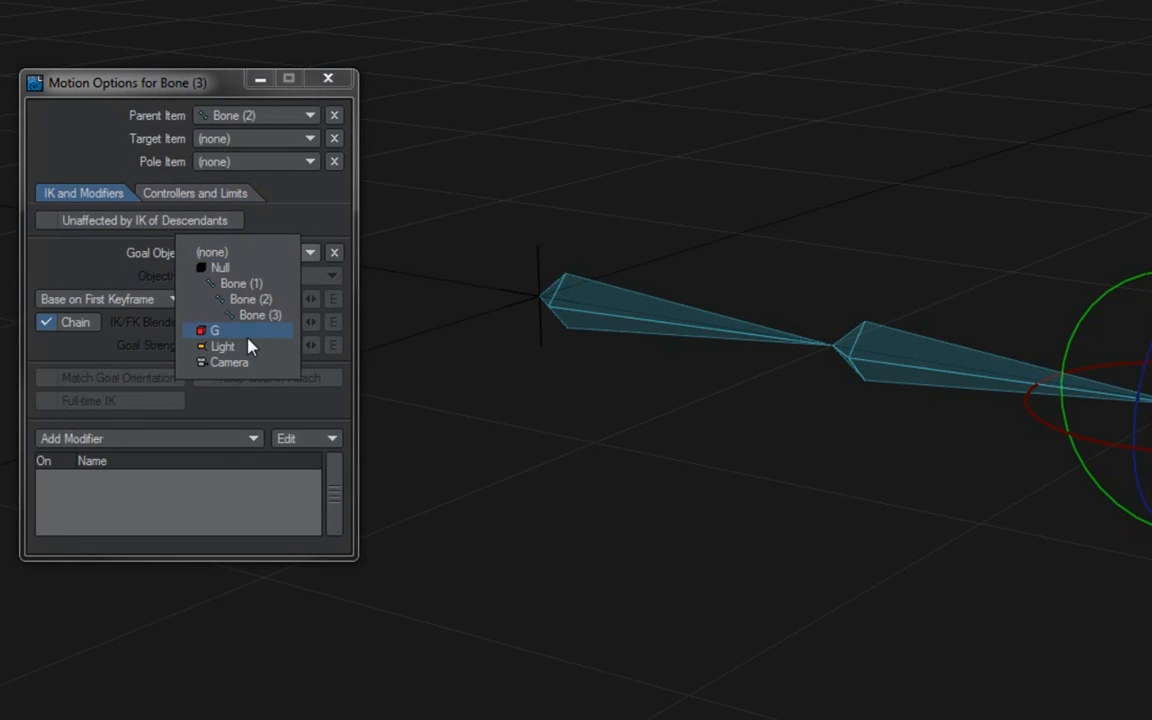
left_click(248, 334)
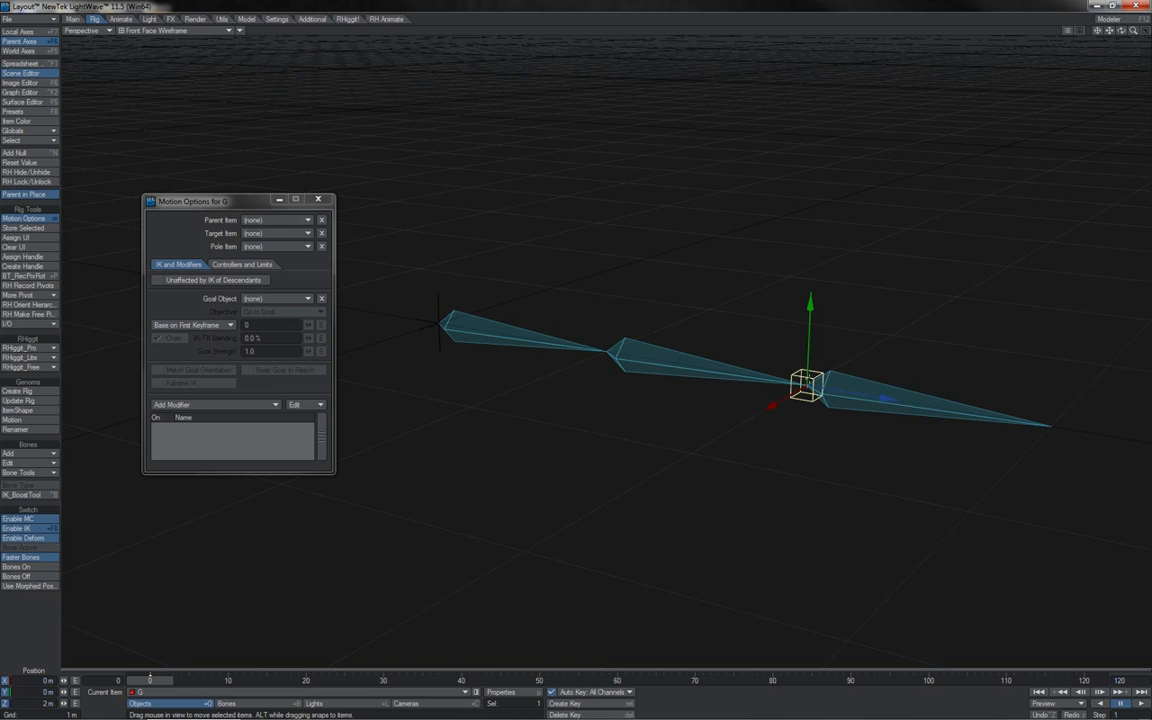
key("2")
Test the straight IK chain by moving goal G along Z to about 1.3 m and slightly along X, undoing the moves
left_click_drag(821, 167, 726, 264)
left_click_drag(510, 234, 557, 250)
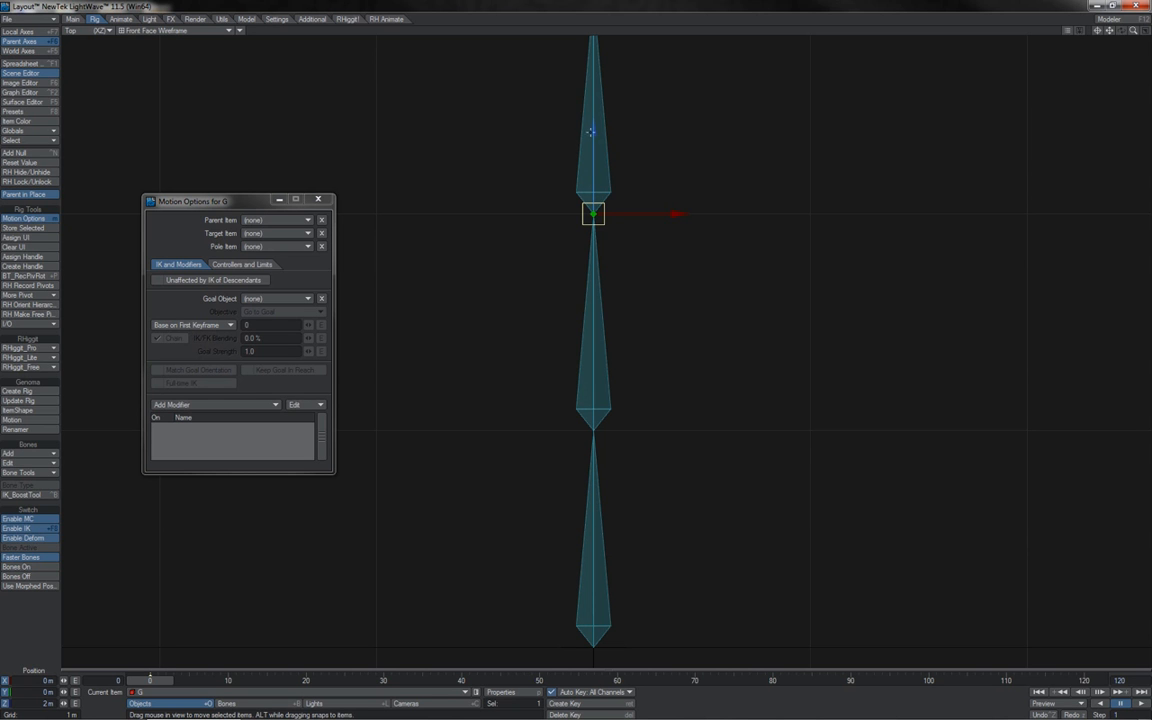
left_click_drag(593, 131, 593, 476)
left_click_drag(534, 503, 534, 345)
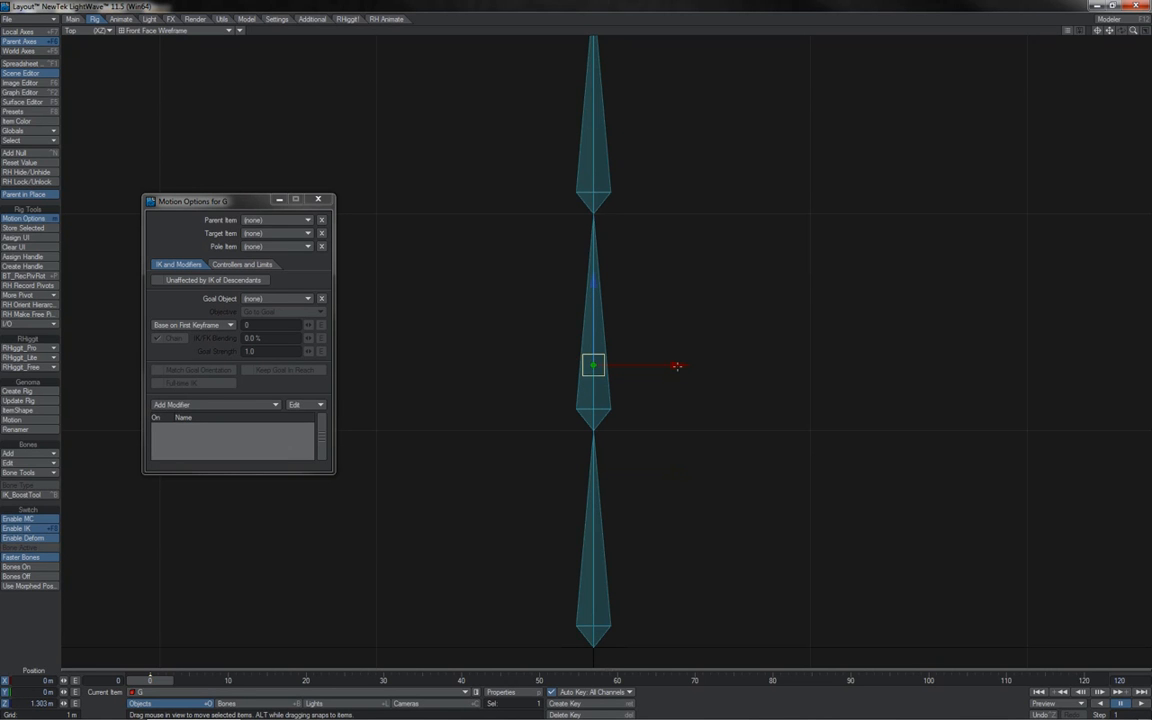
mouse_move(670, 365)
left_mouse_down()
mouse_move(645, 365)
mouse_move(686, 365)
mouse_move(660, 365)
left_mouse_up()
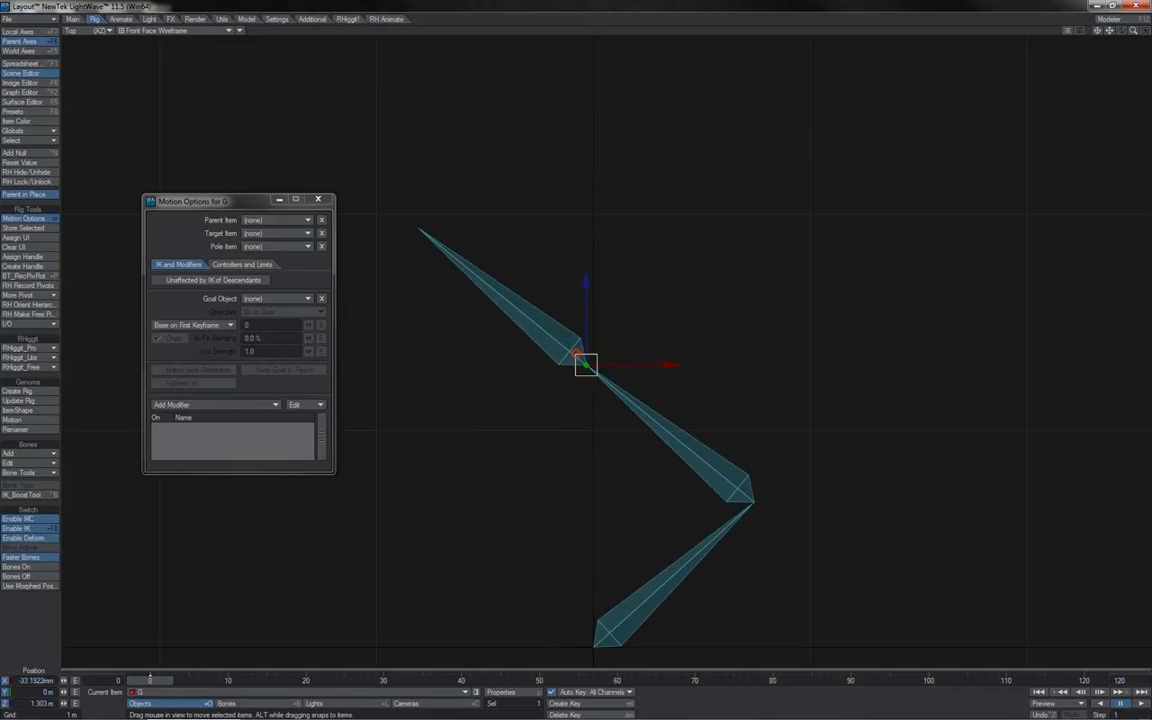
key("ctrl+z")
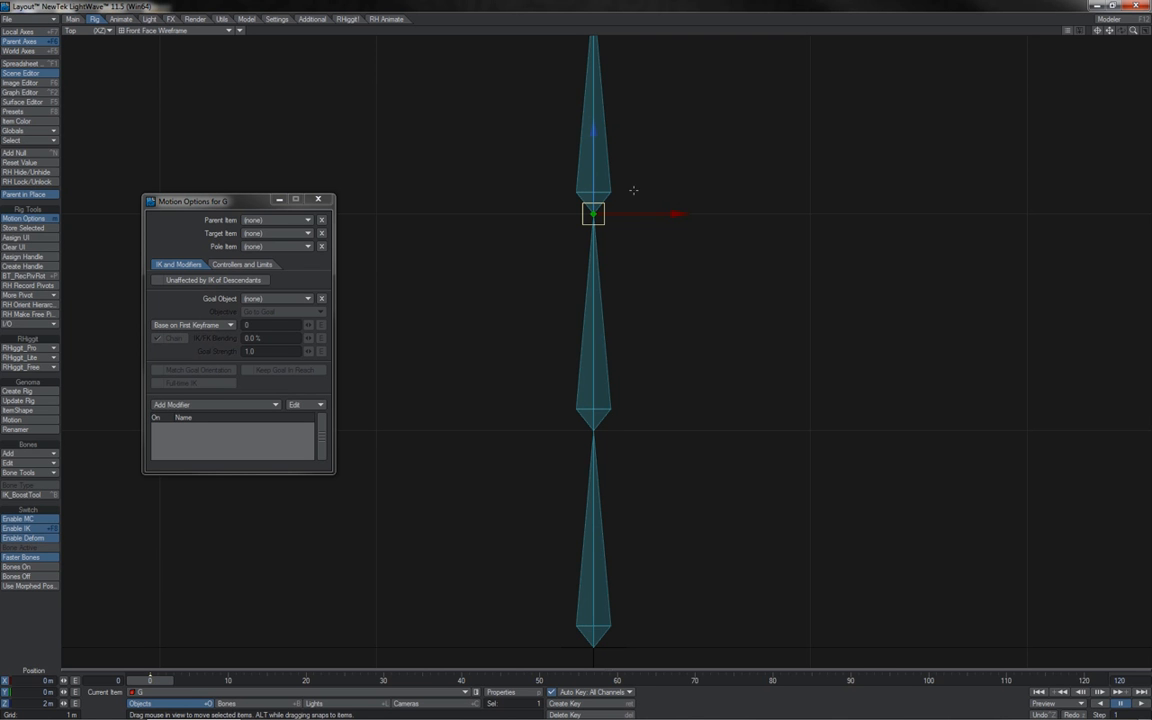
Move goal G freely beside the chain and straight down along it to check how the bones bend, undoing each test
left_click_drag(571, 168, 536, 222)
left_click_drag(558, 267, 622, 265)
key("ctrl+z")
left_click_drag(593, 146, 593, 280)
left_click_drag(593, 347, 593, 226)
key("ctrl+z")
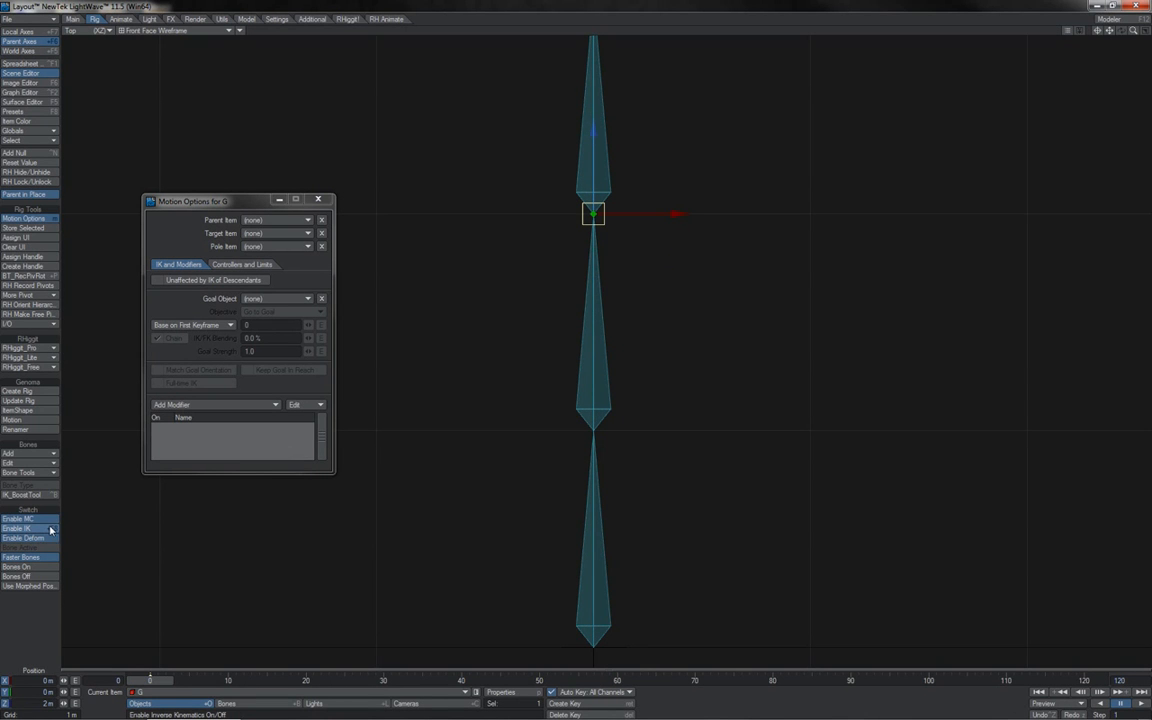
With IK disabled, pre-bend Bone (2) to a heading of about 19.8°
left_click(593, 369)
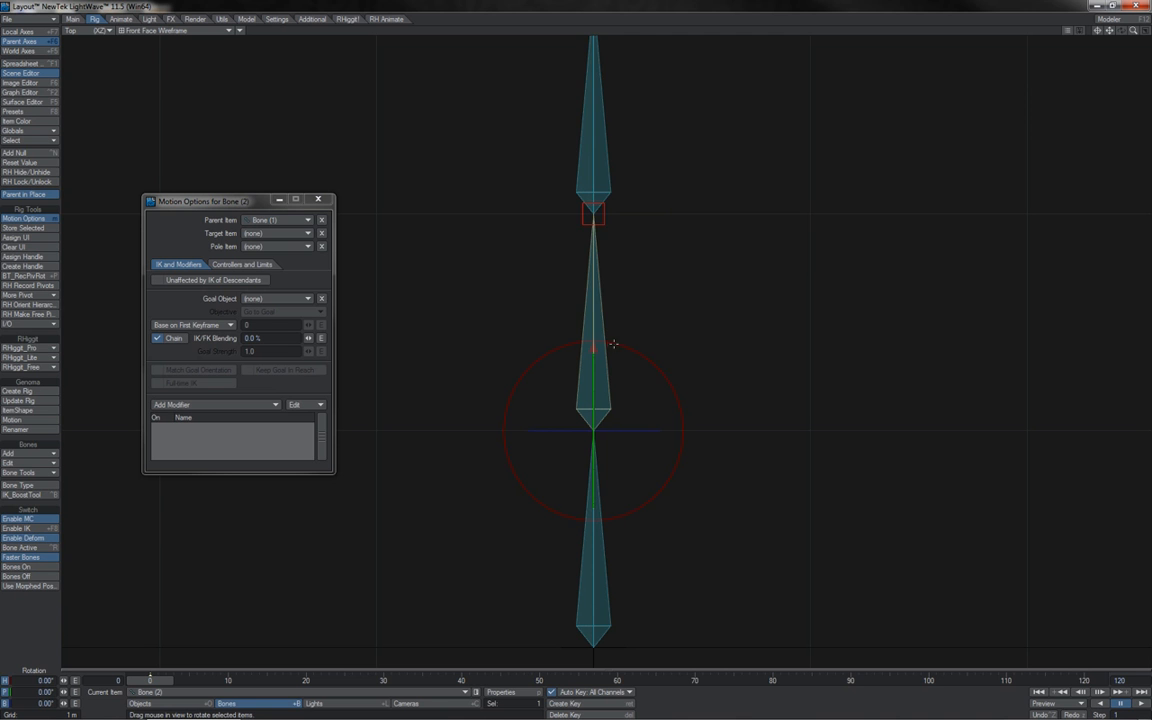
left_click_drag(614, 344, 657, 348)
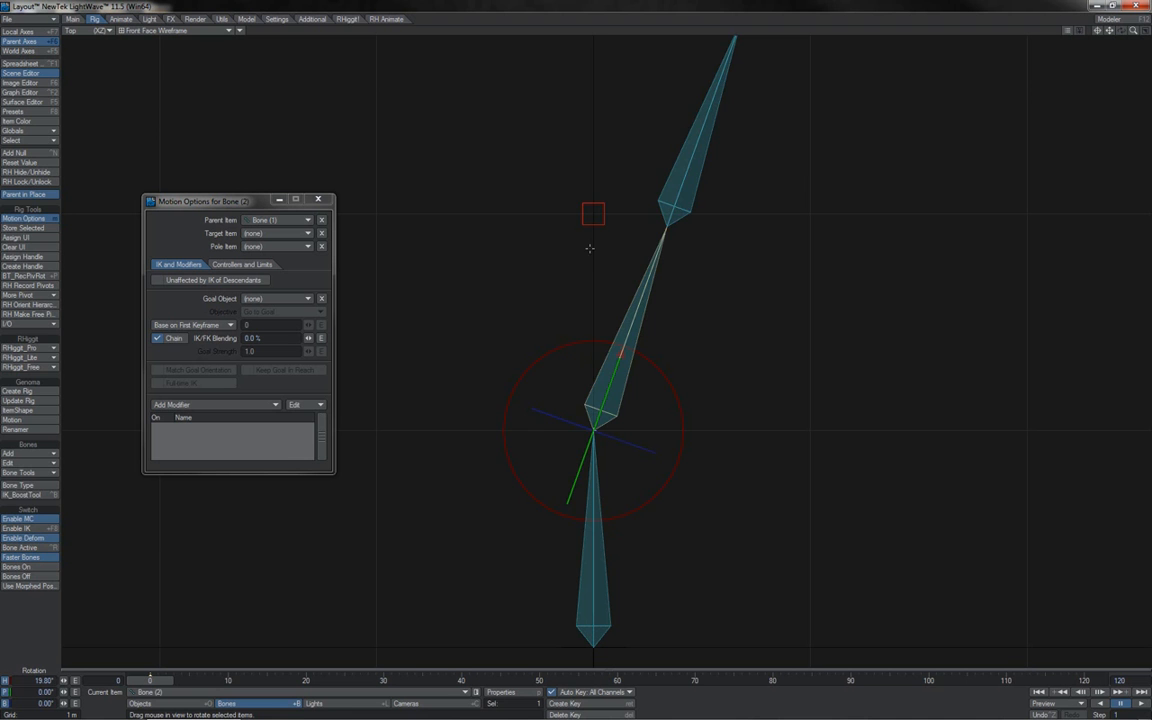
With IK re-enabled, test the pre-bent chain by moving goal G along Z to about 1.3 m and sideways, undoing the moves
left_click(593, 213)
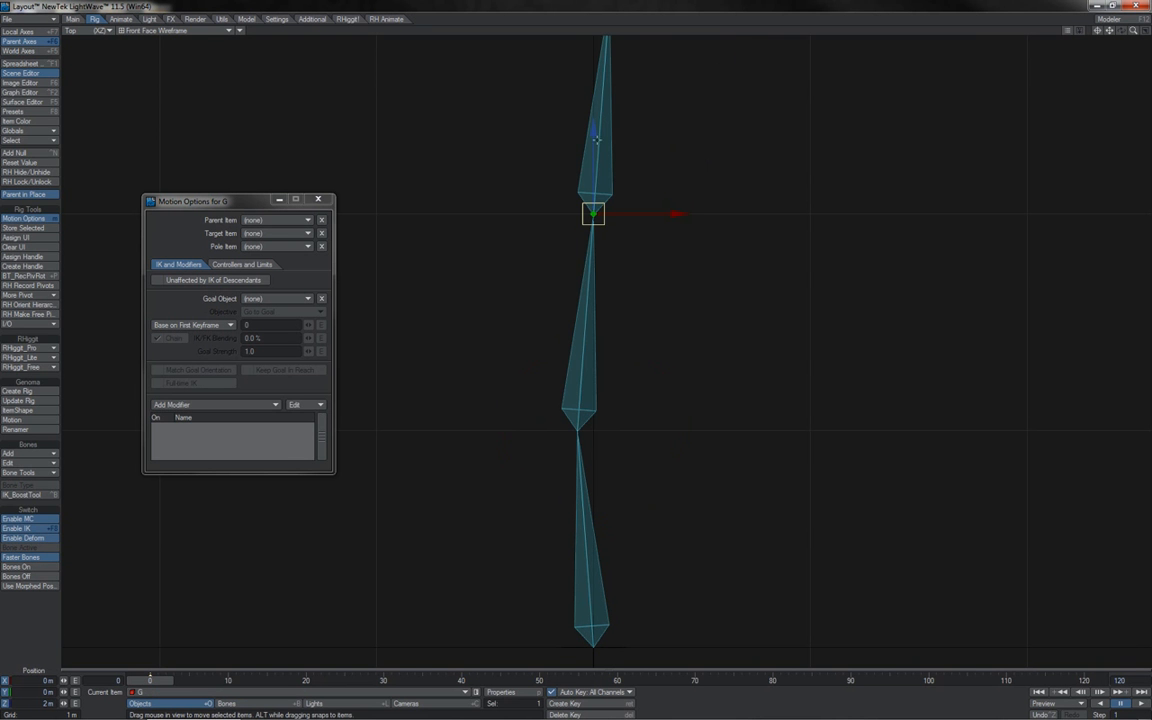
left_click_drag(596, 139, 596, 292)
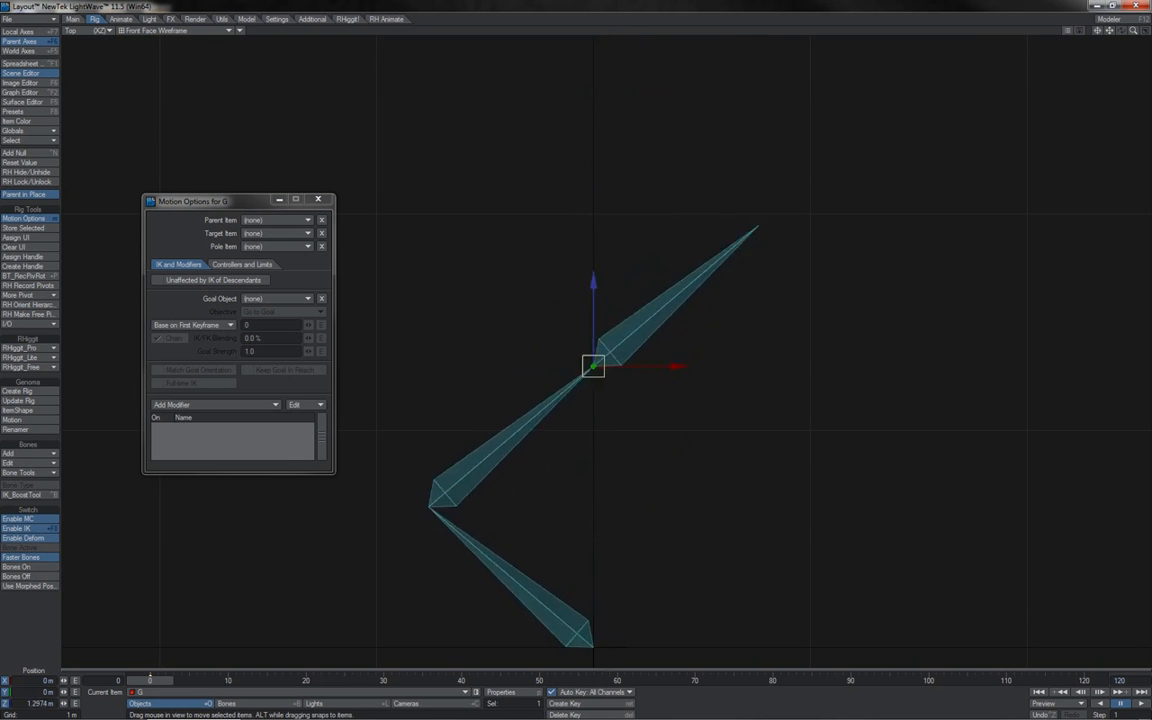
left_click_drag(593, 366, 687, 387)
key("ctrl+z")
left_click_drag(630, 323, 649, 280)
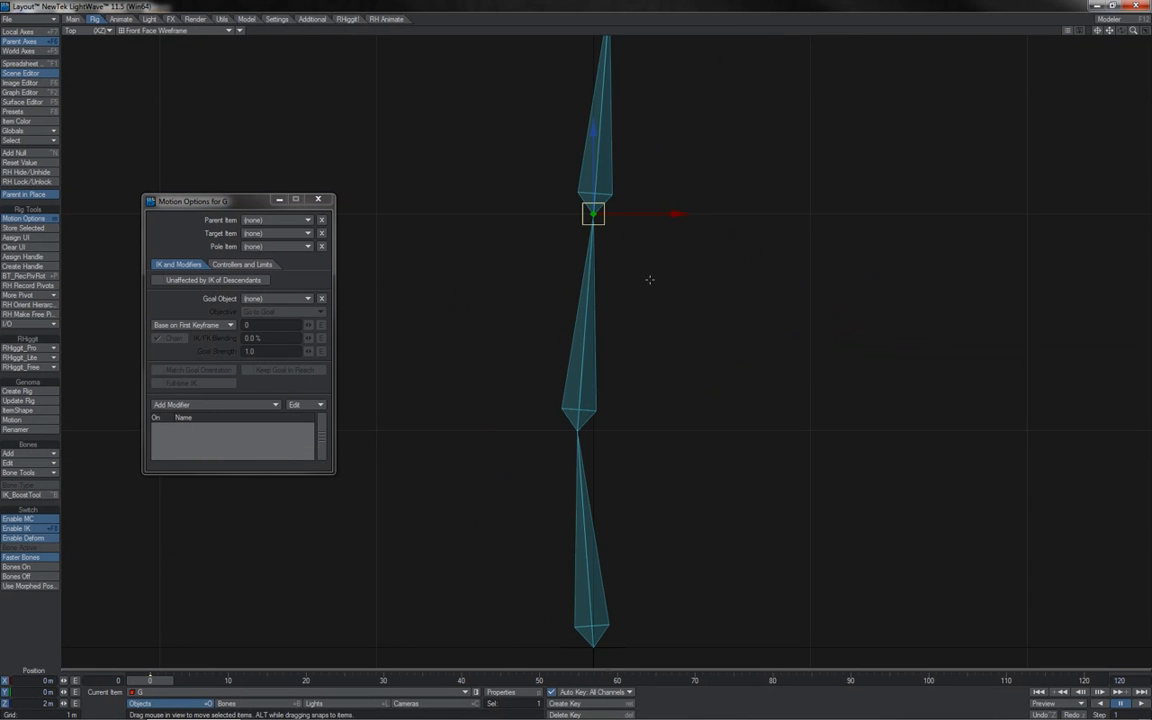
Disable IK and rotate Bone (1) to a heading of about -9.9° so the chain's bend lines up with goal G
left_click(51, 529)
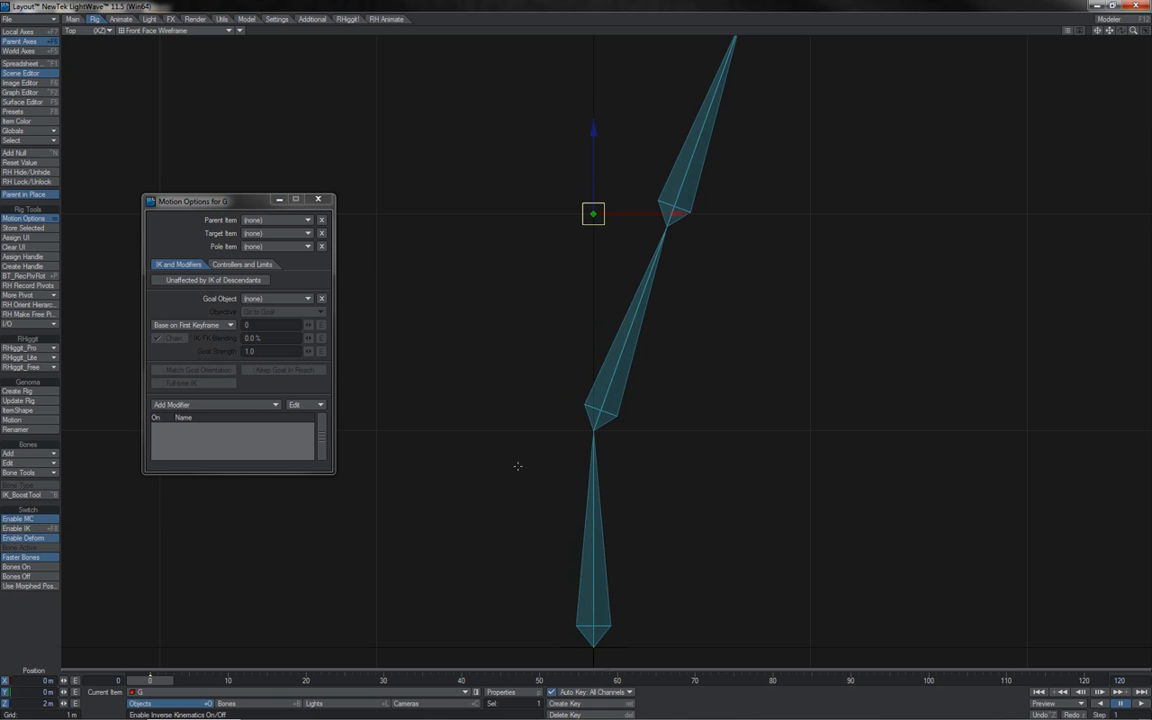
key("y")
left_click(616, 403)
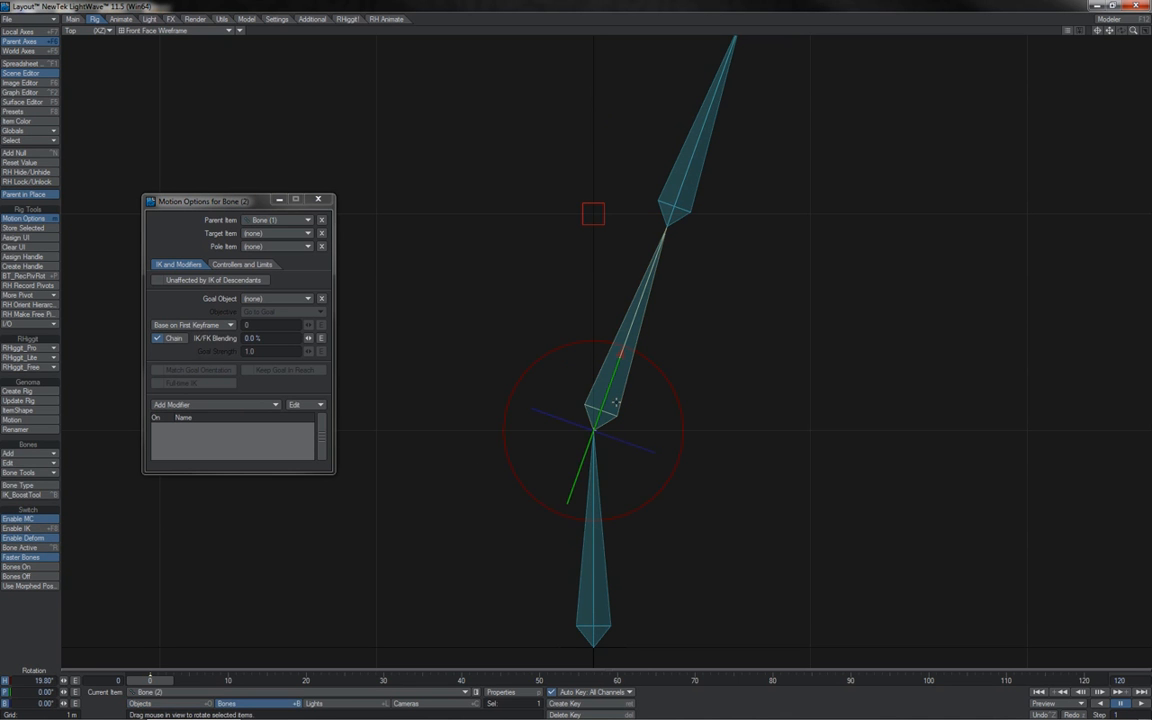
key("Up")
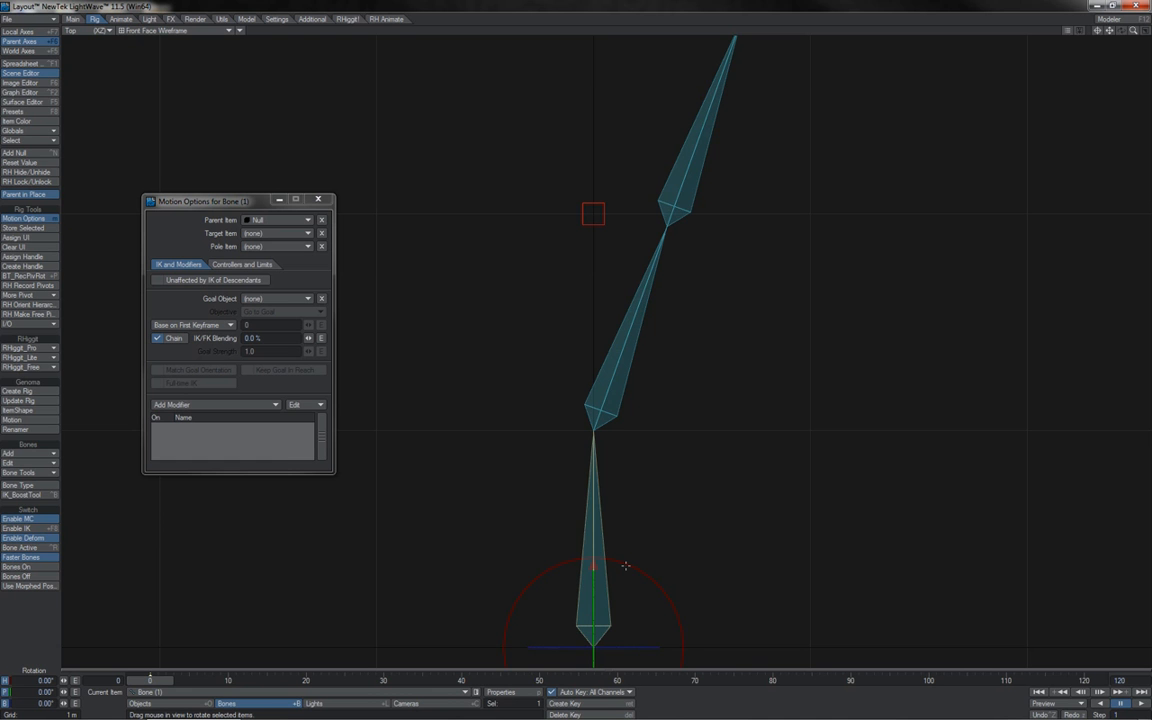
left_click_drag(594, 512, 575, 353)
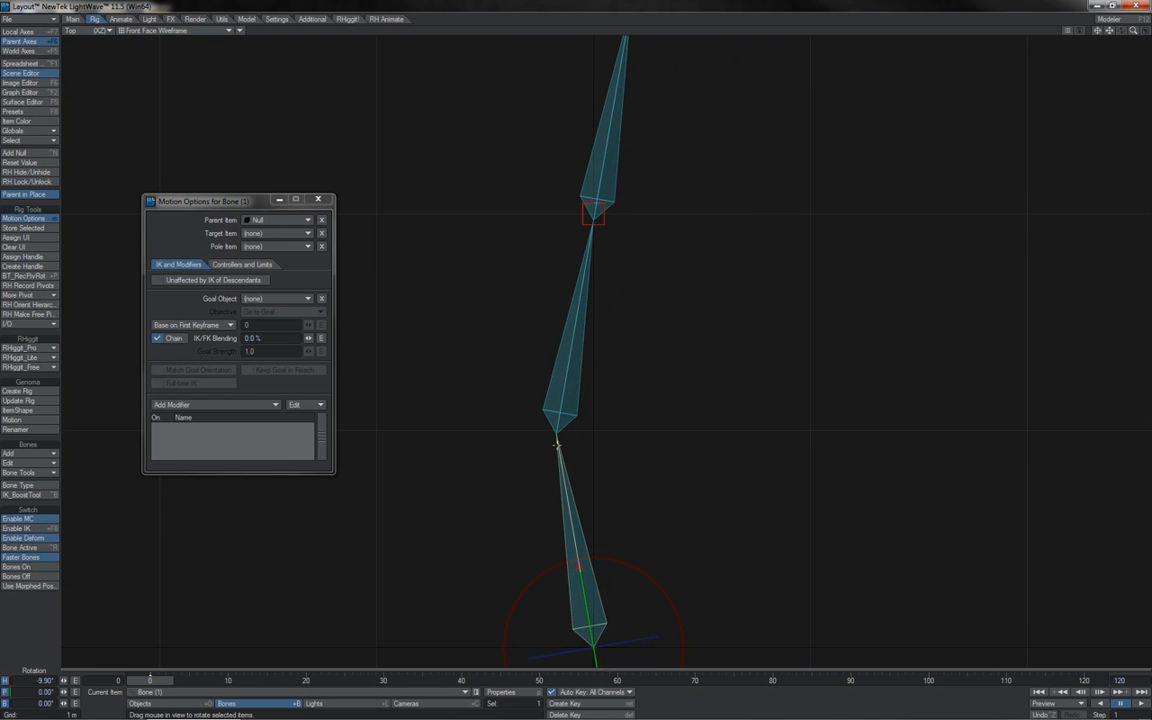
Test the bent chain by moving goal G and try rotating Bone (2) further in heading, undoing the changes
left_click_drag(593, 214, 471, 537)
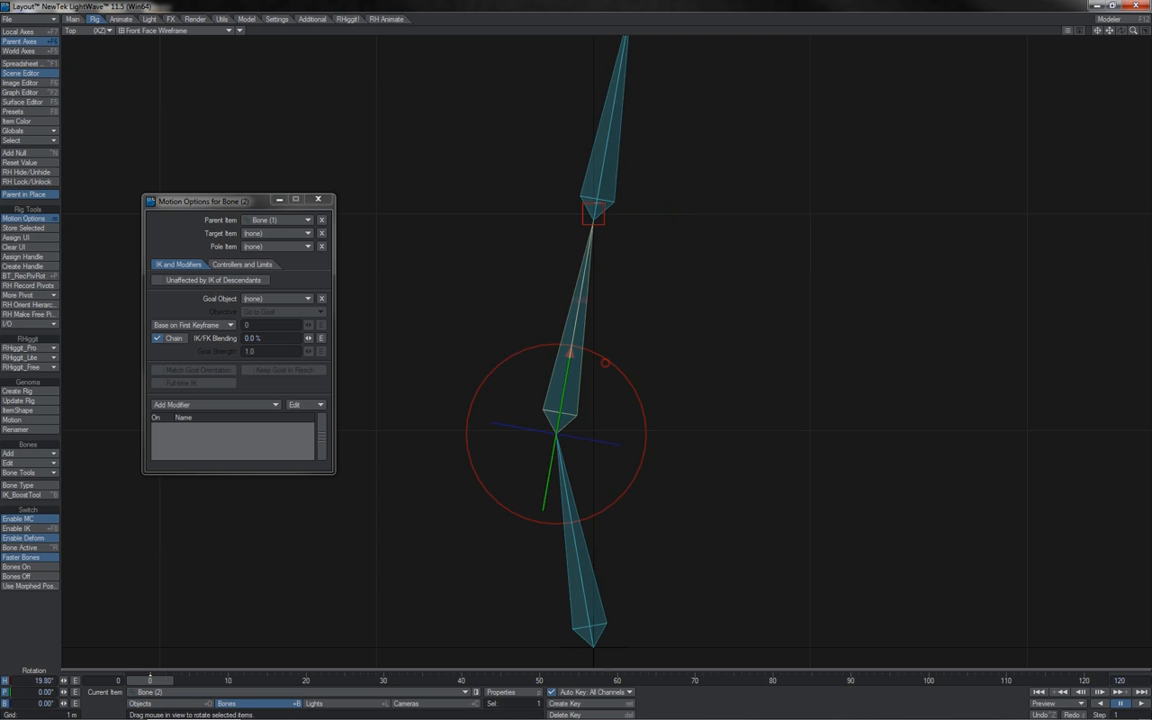
mouse_move(570, 352)
left_mouse_down()
mouse_move(531, 350)
mouse_move(480, 393)
mouse_move(616, 372)
mouse_move(488, 386)
mouse_move(612, 374)
mouse_move(515, 358)
mouse_move(613, 376)
mouse_move(488, 390)
mouse_move(598, 356)
mouse_move(605, 362)
mouse_move(515, 365)
mouse_move(610, 360)
mouse_move(532, 363)
mouse_move(596, 357)
mouse_move(686, 378)
mouse_move(545, 356)
mouse_move(589, 353)
left_mouse_up()
key("ctrl+z")
key("ctrl+z")
Enable Bone (2)'s heading limits with a 0° minimum and test them with IK on by moving goal G, undoing that move
left_click(245, 265)
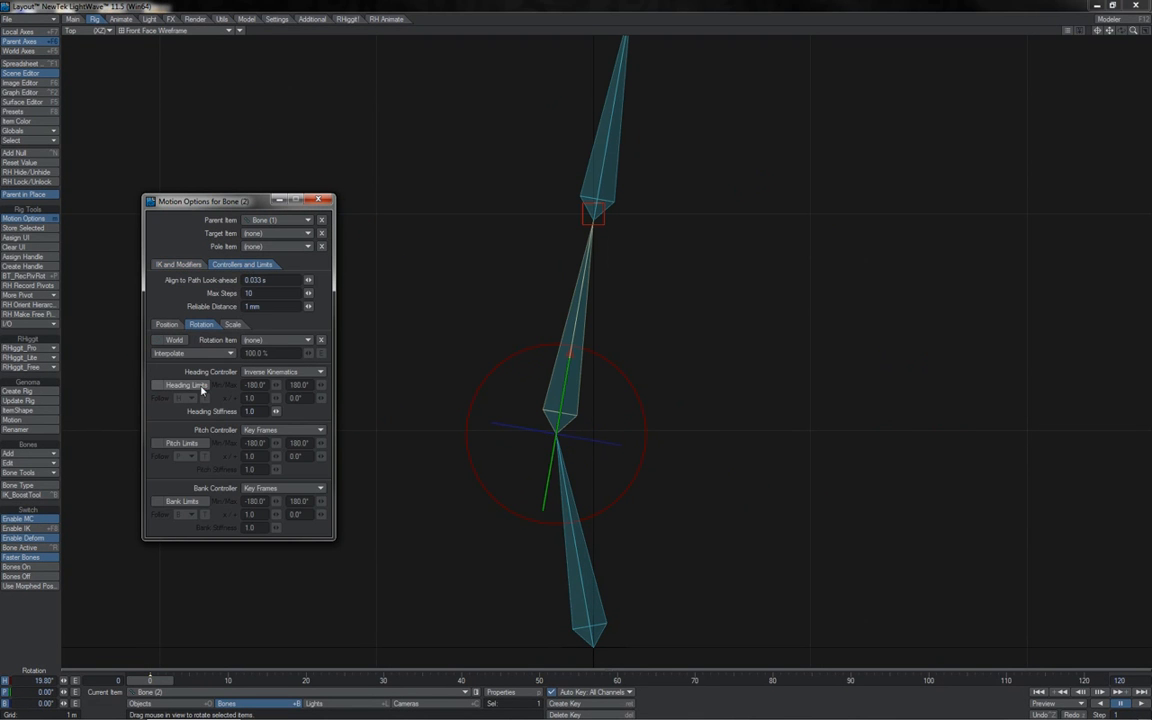
left_click(186, 385)
type("0")
key("Tab")
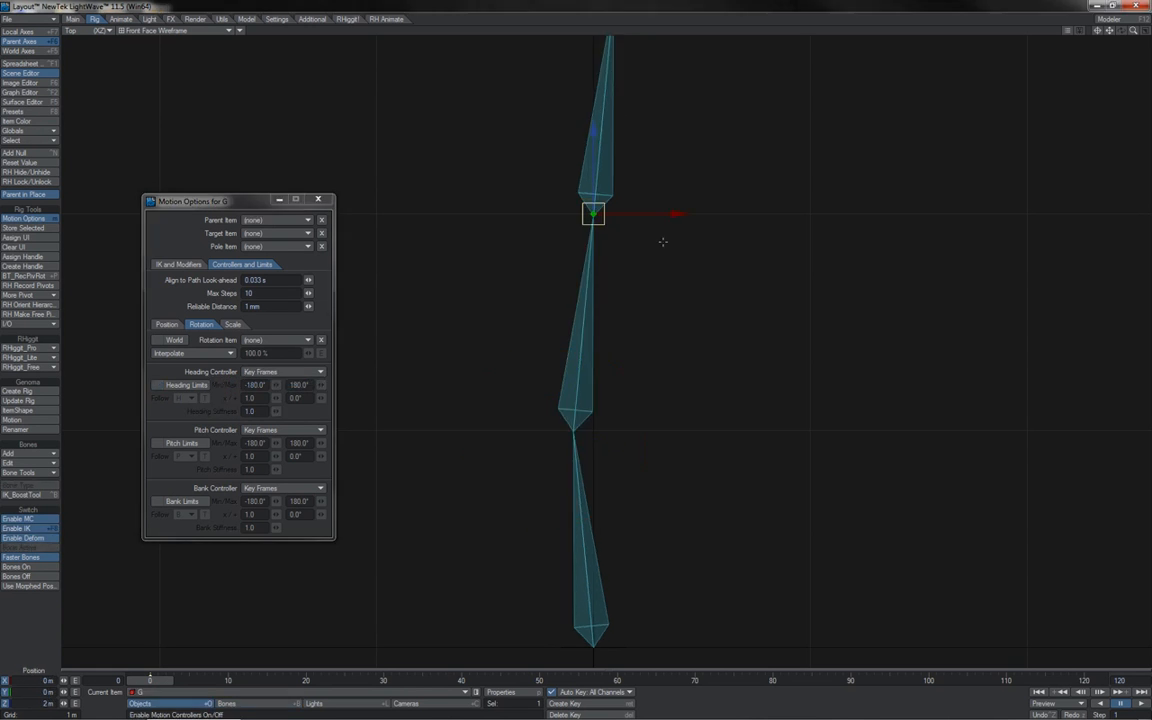
left_click_drag(593, 213, 698, 236)
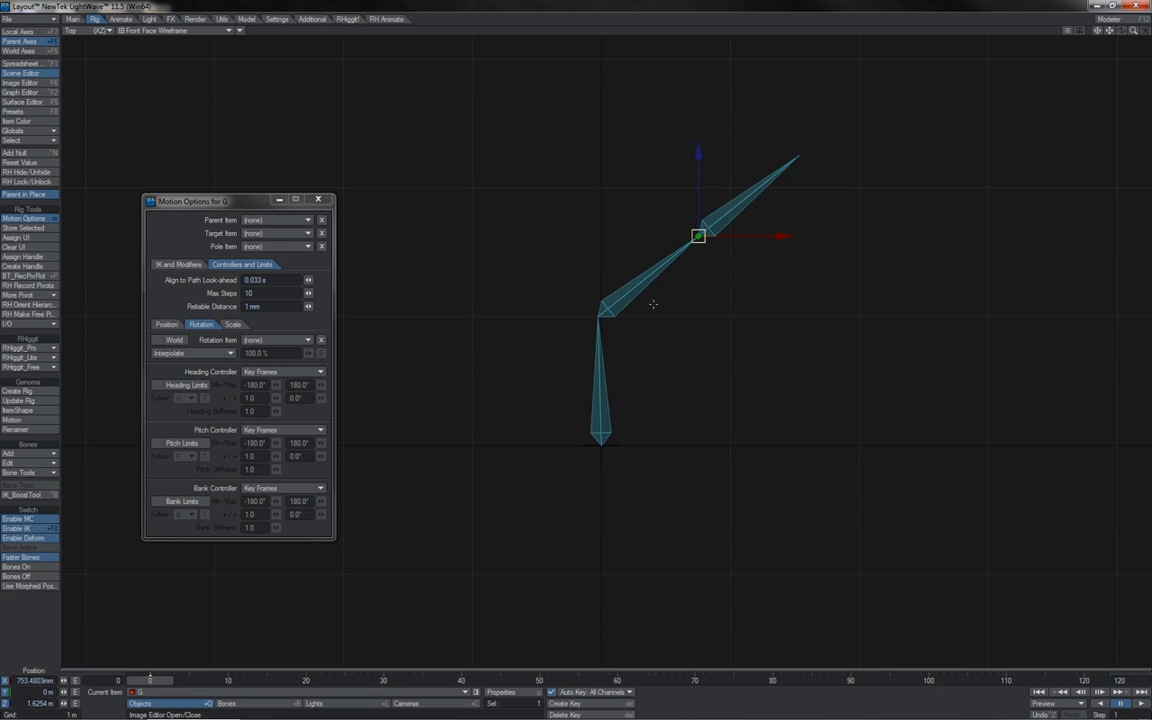
key("ctrl+z")
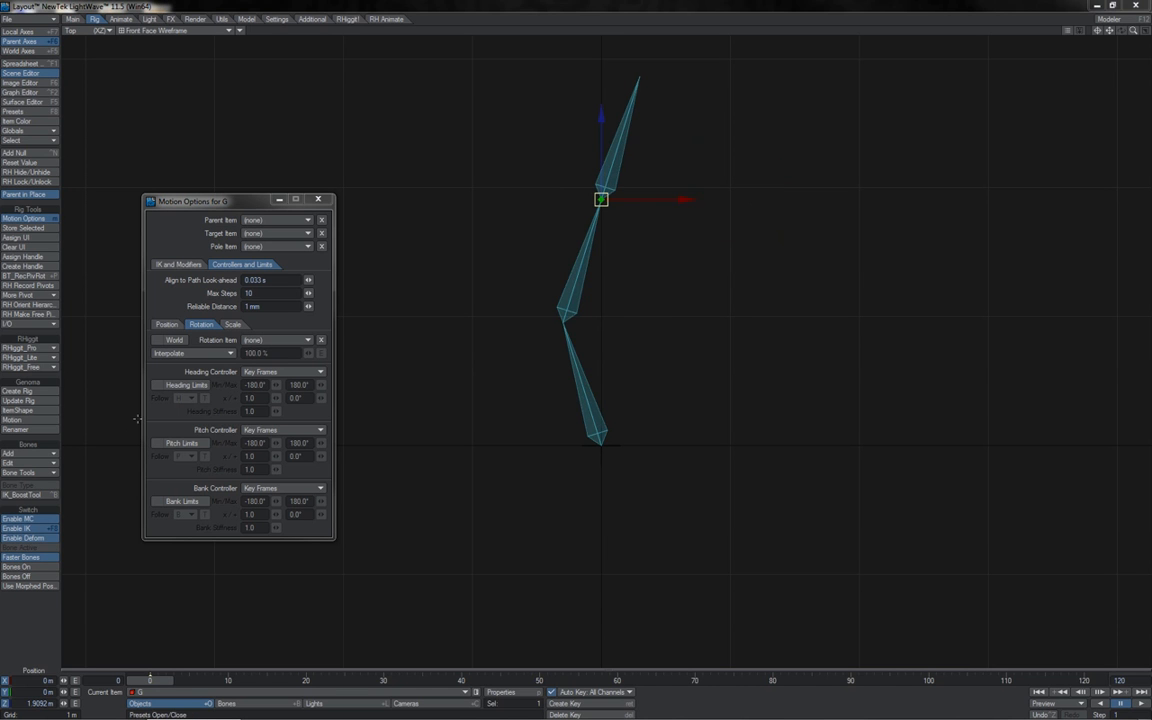
With IK disabled, set the headings of Bone (1) and Bone (2) to 0° and activate the Move tool
left_click(49, 530)
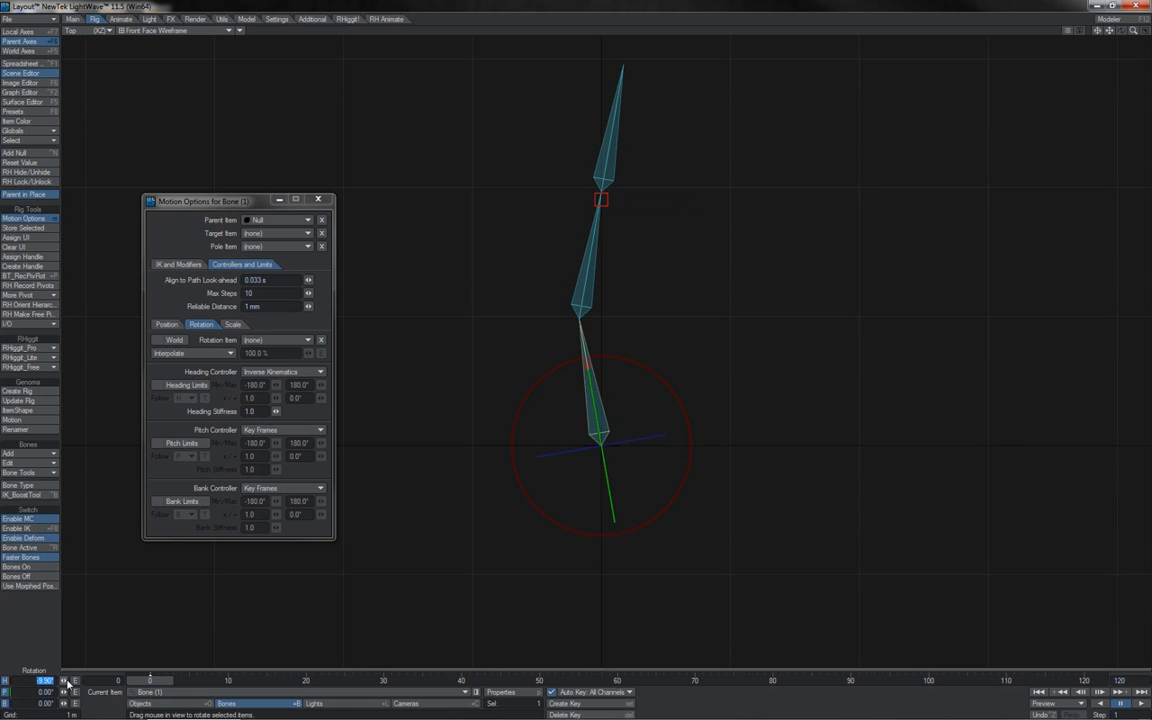
type("0")
key("Tab")
key("Return")
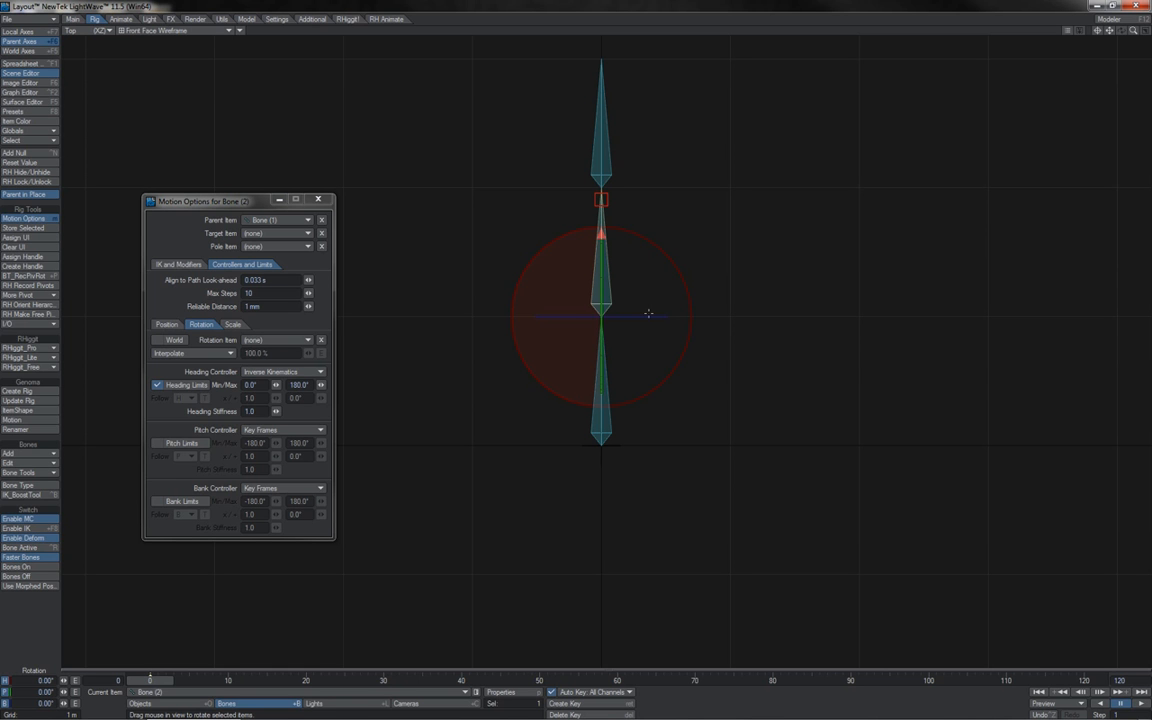
key("t")
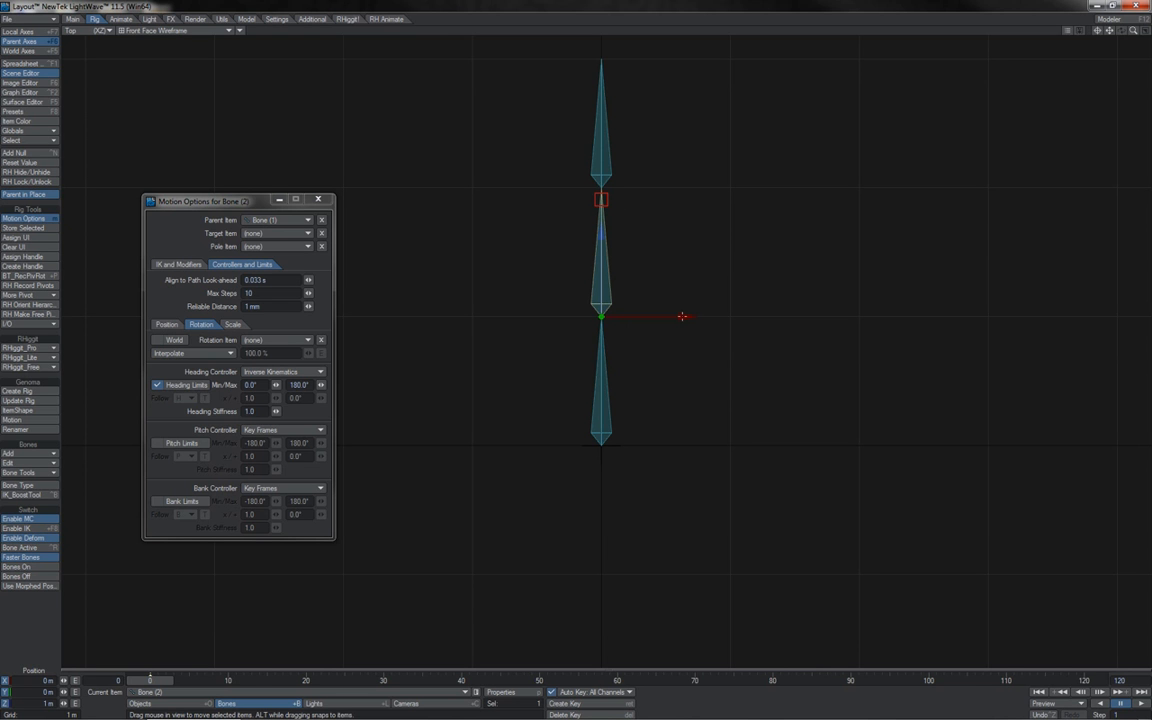
Offset Bone (2) to about -121 mm on X, enable IK and test the chain with goal G
left_click_drag(682, 316, 666, 316)
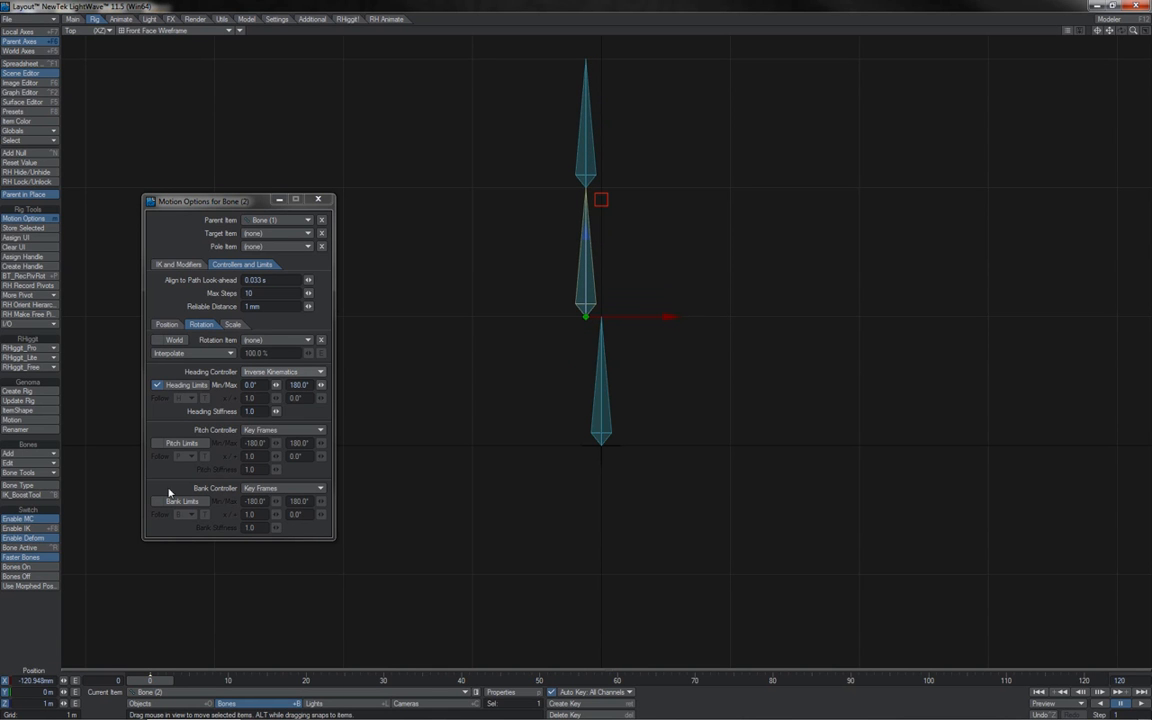
left_click(56, 529)
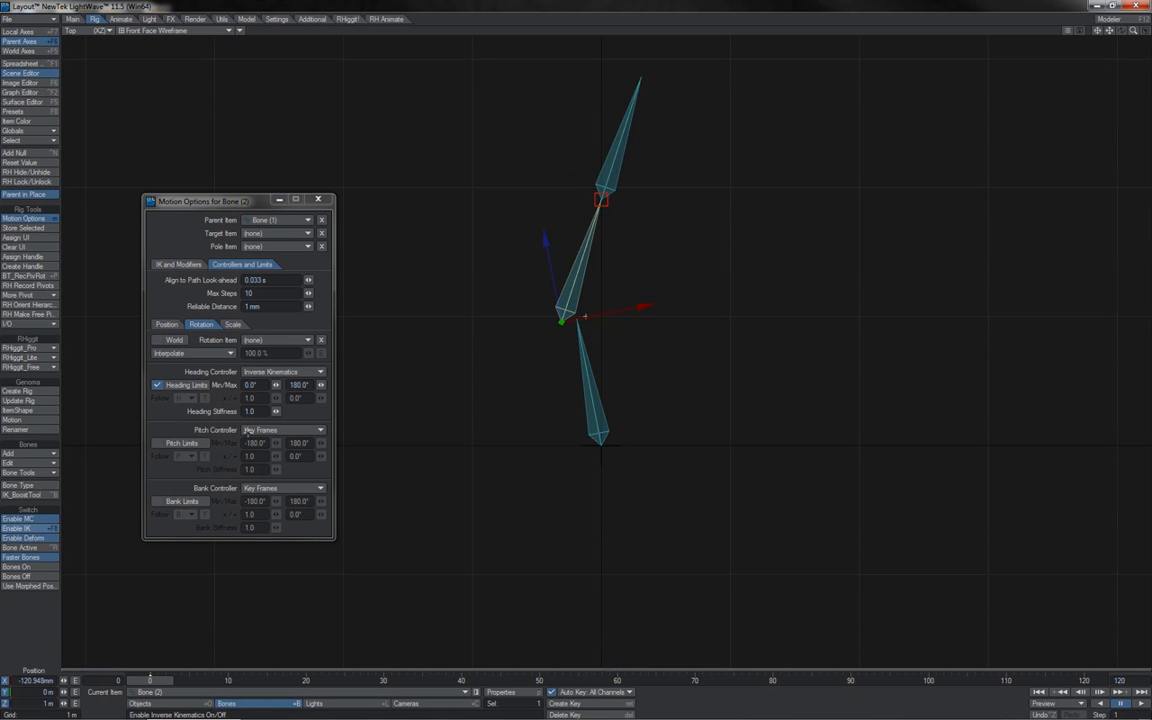
left_click(603, 199)
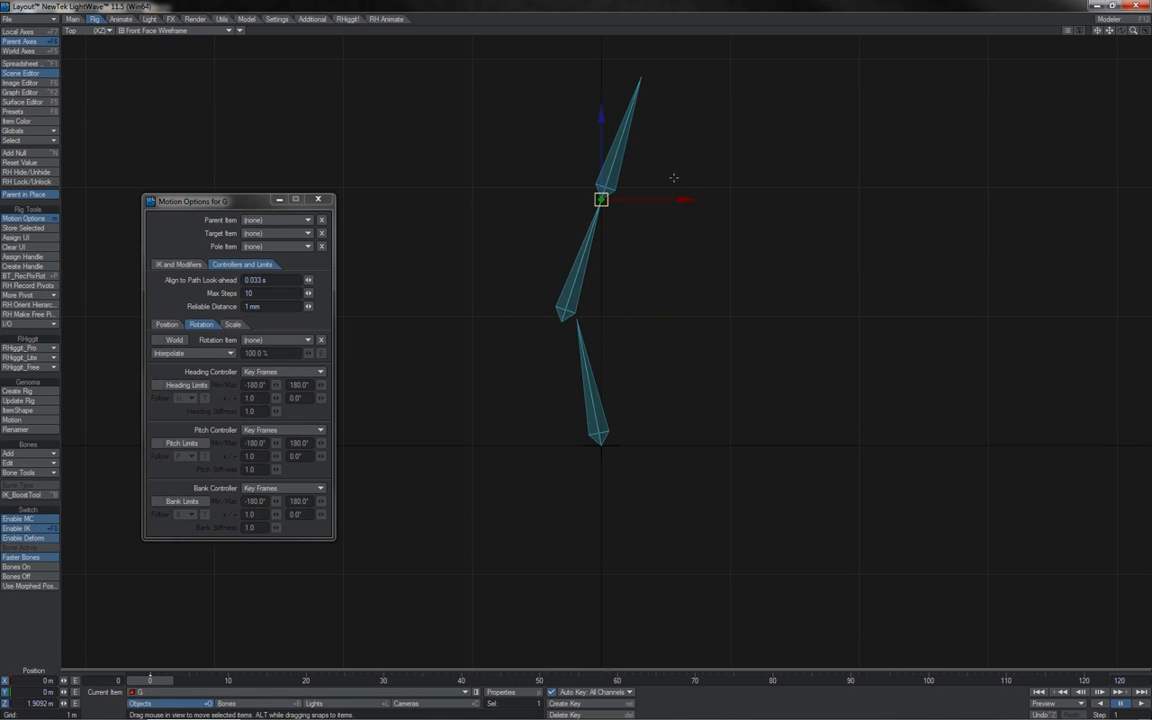
mouse_move(601, 199)
left_mouse_down()
mouse_move(661, 352)
mouse_move(560, 183)
mouse_move(496, 361)
mouse_move(699, 298)
mouse_move(658, 586)
mouse_move(422, 507)
mouse_move(521, 279)
mouse_move(658, 242)
mouse_move(499, 190)
mouse_move(599, 198)
left_mouse_up()
Select all three bones and change their bone type to Joint
left_click(595, 410)
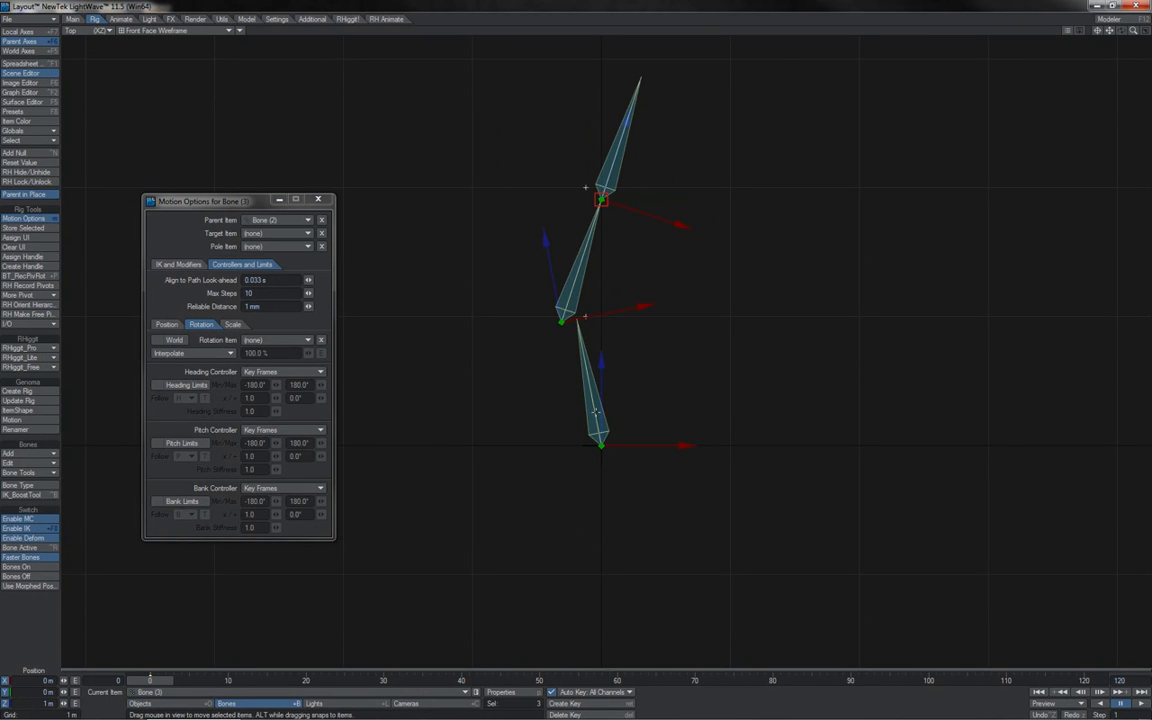
key("p")
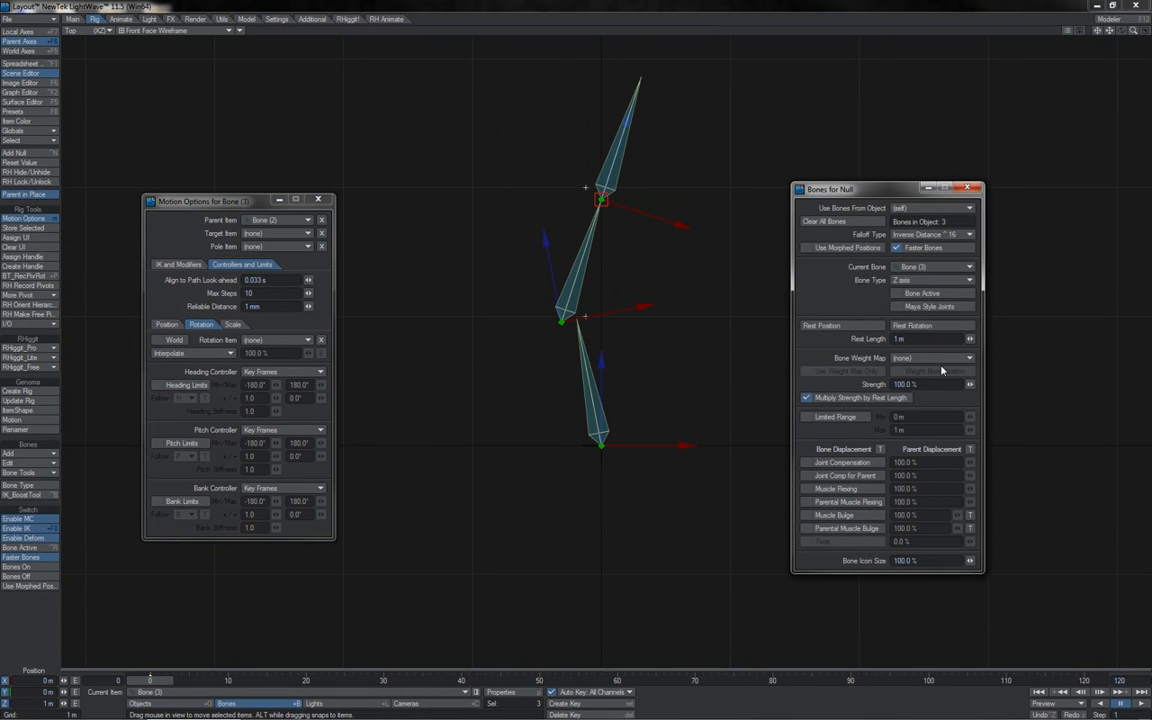
left_click(935, 281)
left_click(936, 292)
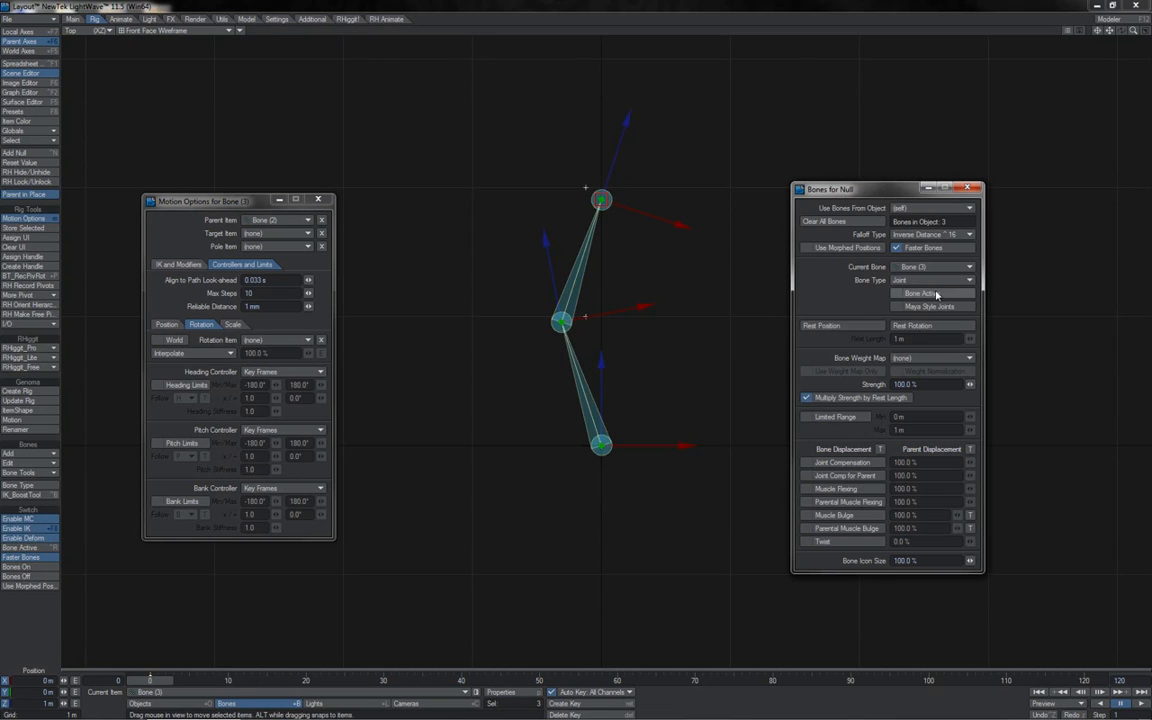
left_click(966, 189)
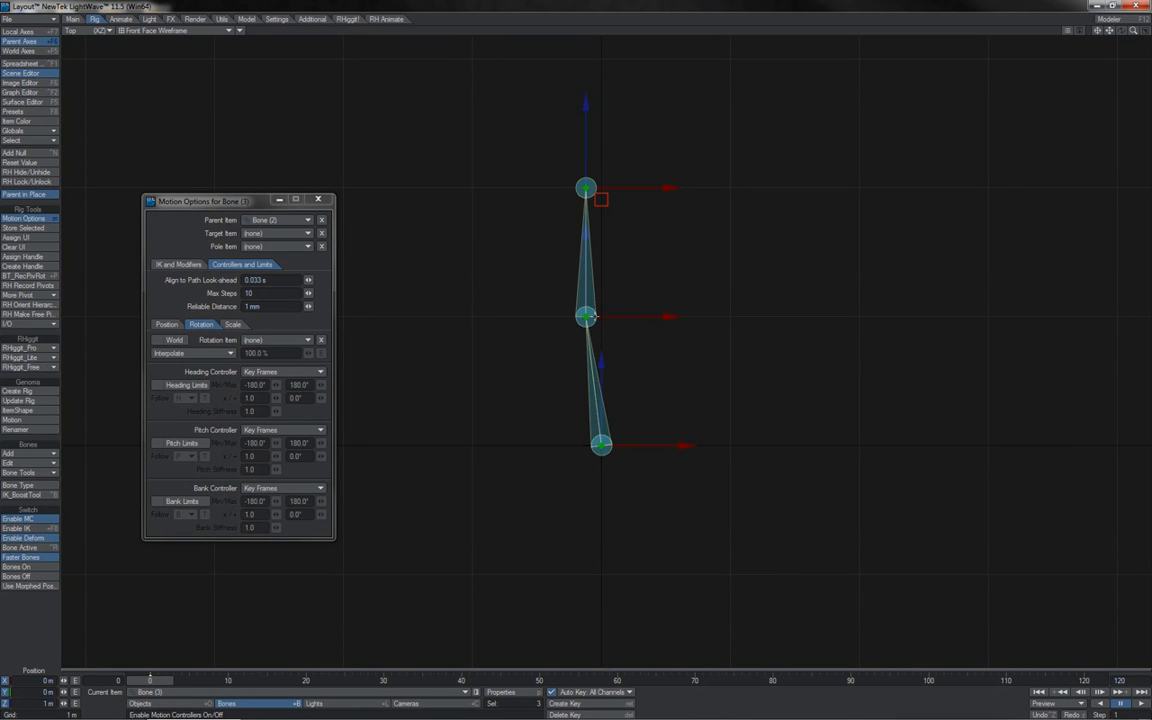
With IK disabled, offset Bone (3) to about 163 mm on X and check the rotations of Bone (1) and Bone (2)
left_click(590, 184)
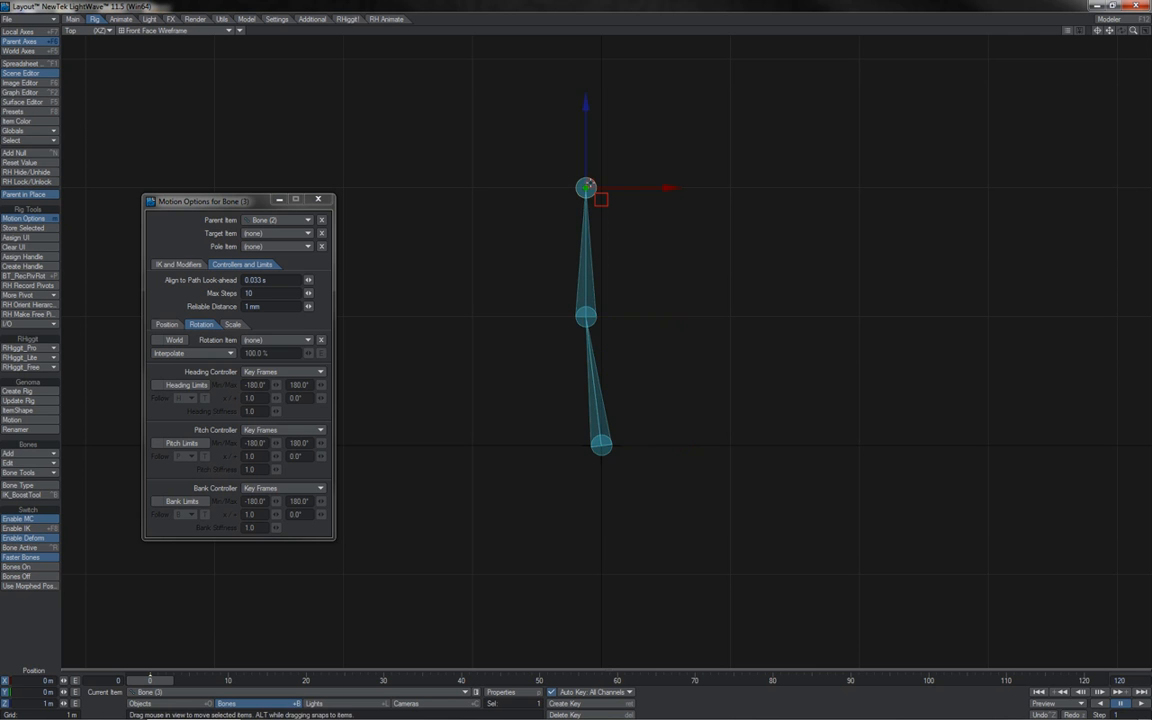
left_click_drag(614, 186, 635, 186)
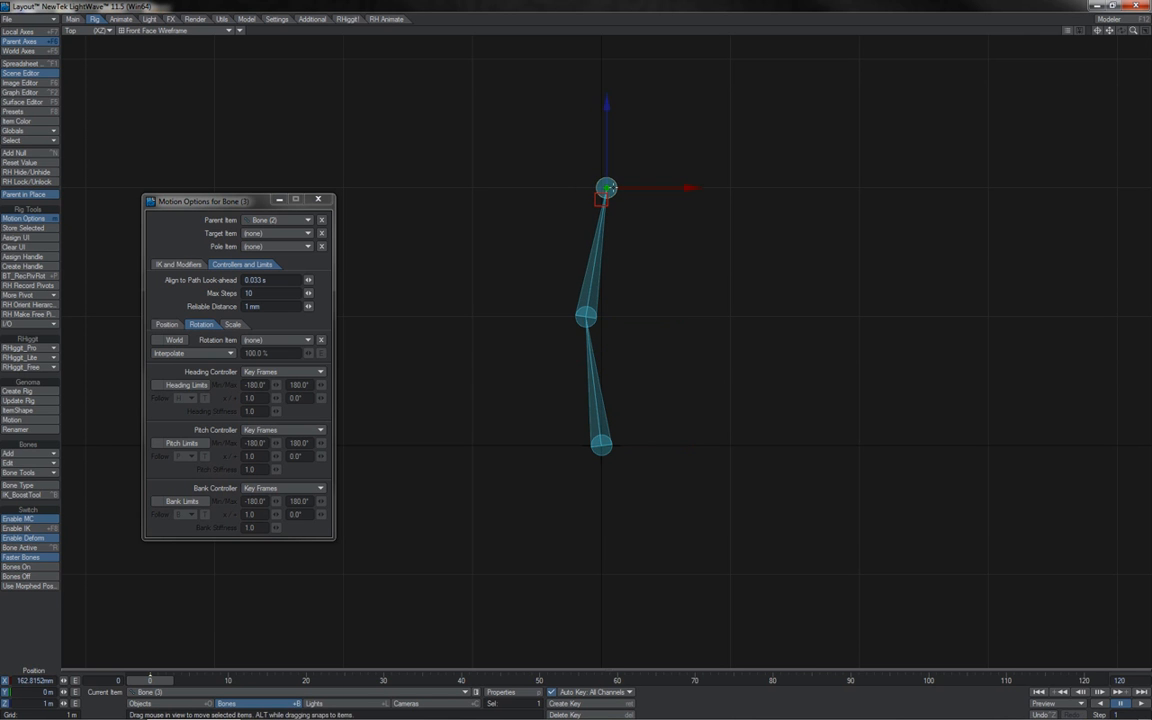
key("y")
key("Up")
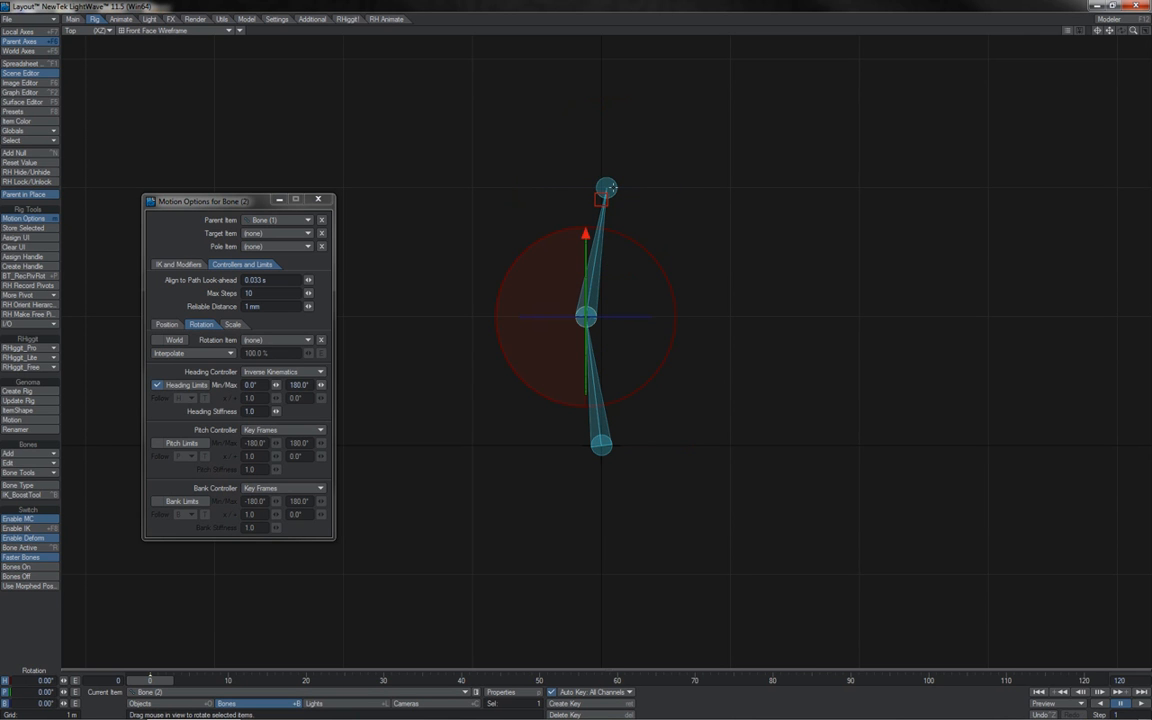
key("Up")
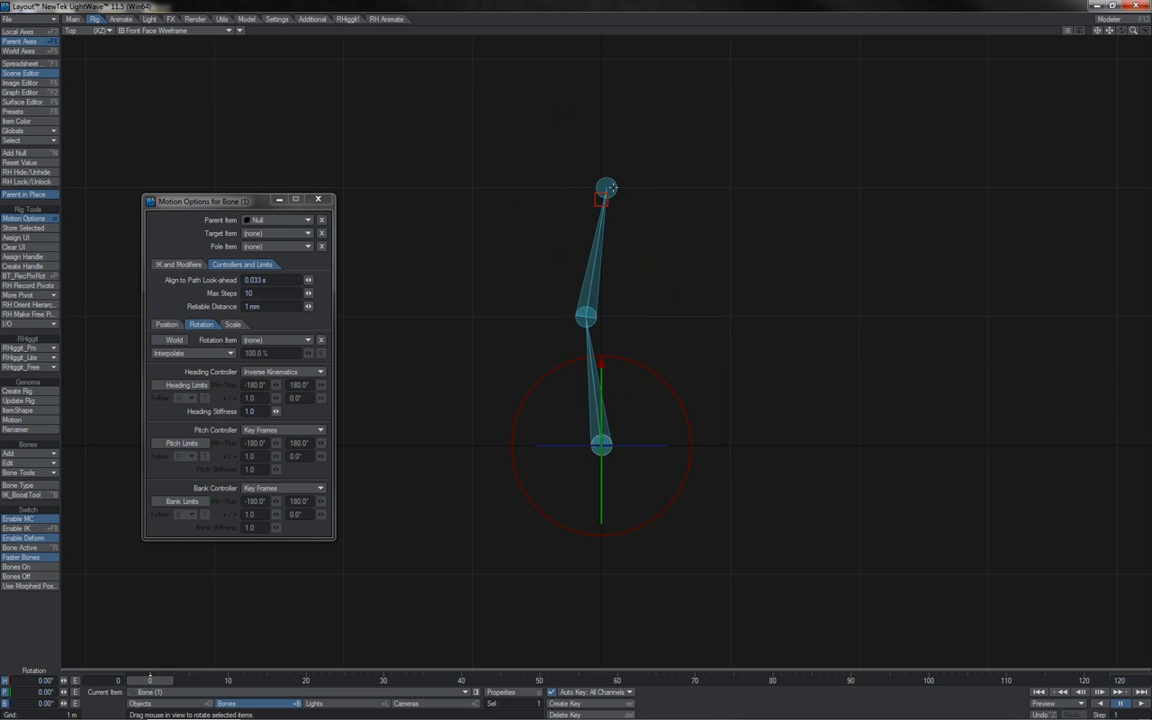
key("Down")
key("Down")
key("Up")
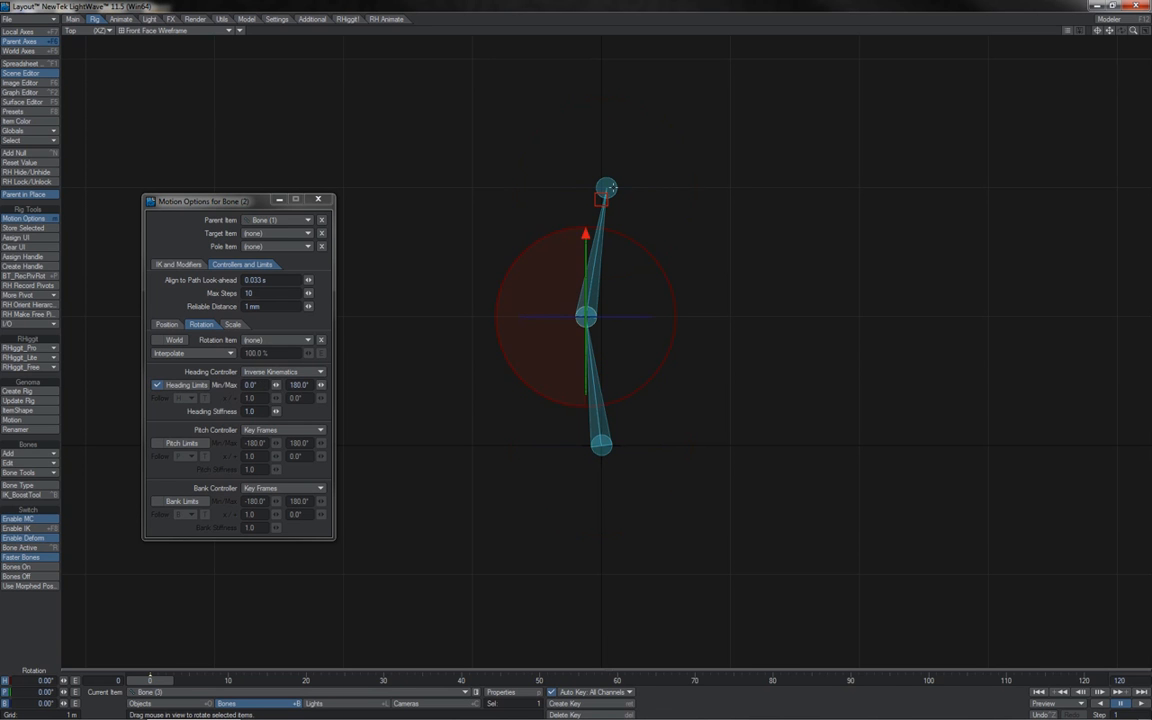
key("Up")
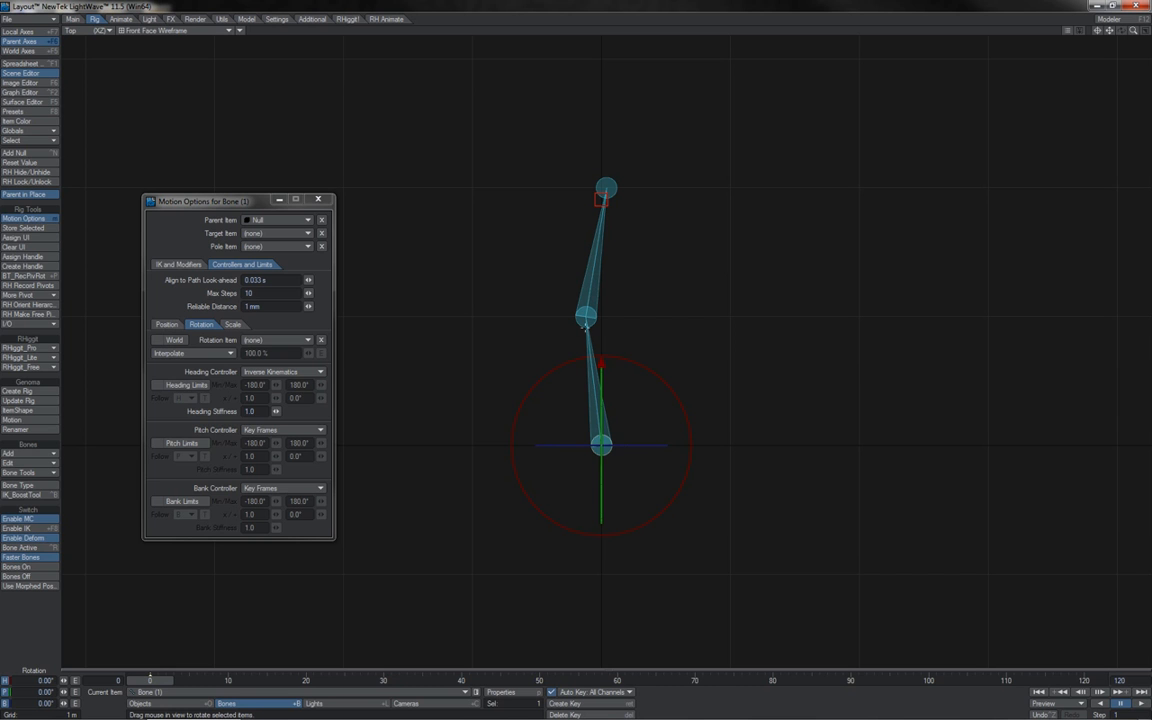
Enable IK and test the joint chain by moving goal G sideways and down past the root joint
left_click(45, 528)
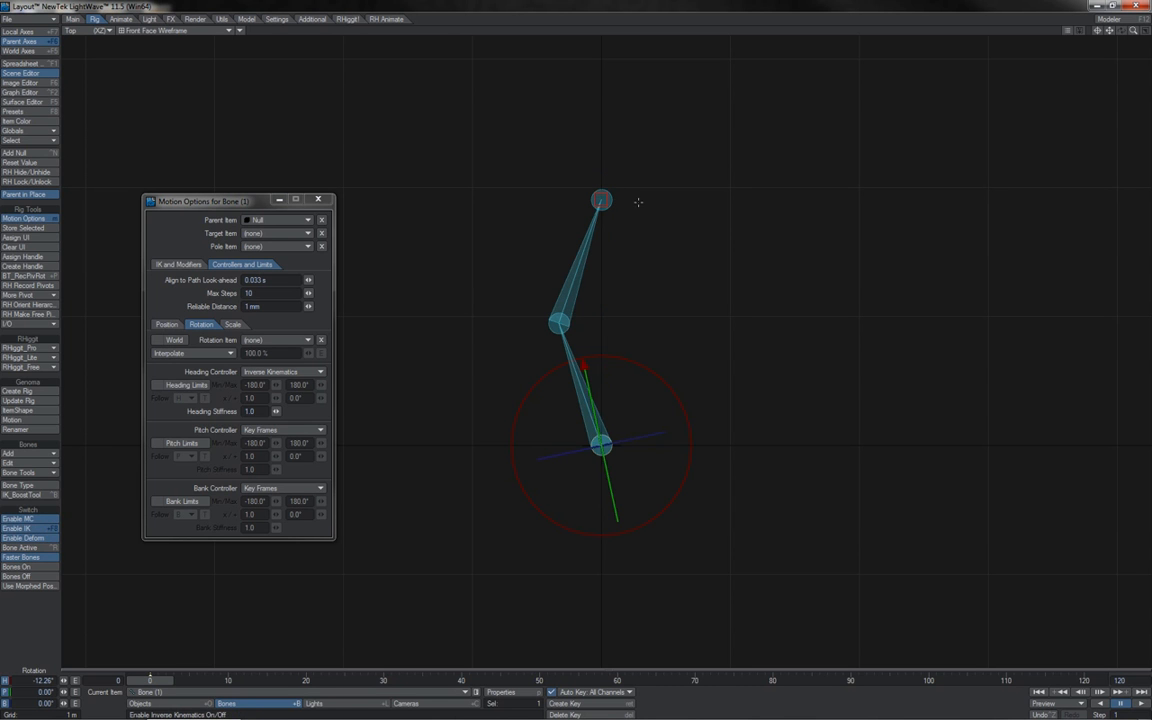
left_click(605, 195)
left_click_drag(710, 158, 784, 175)
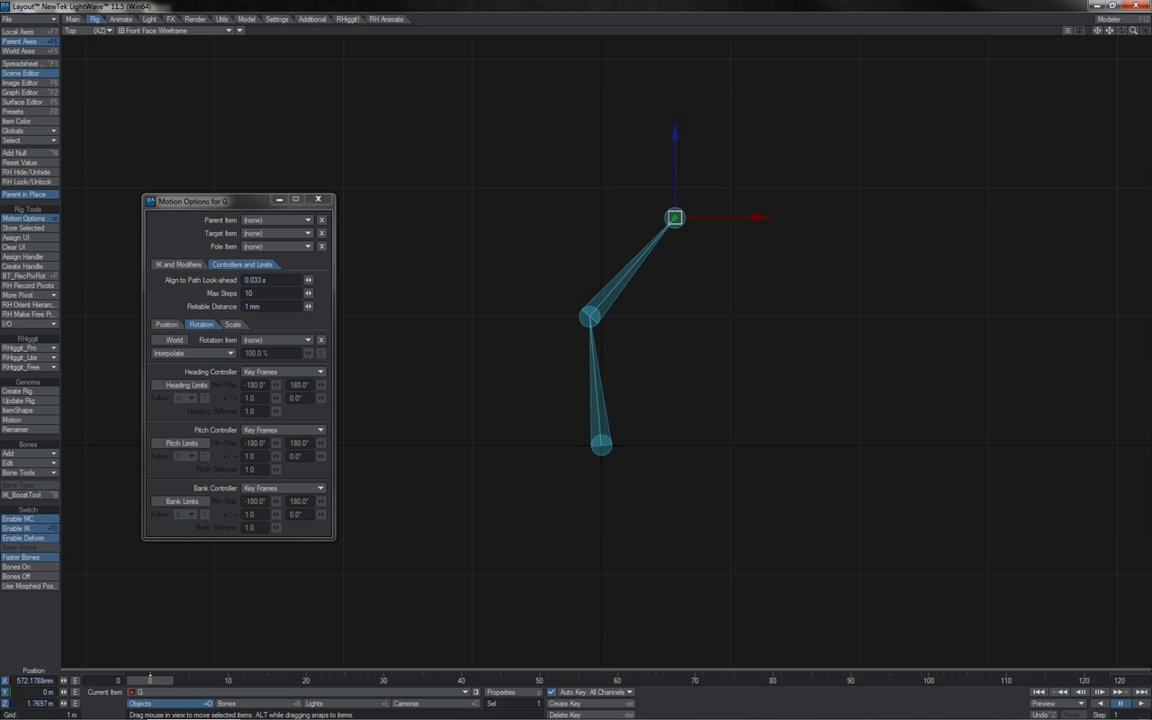
left_click_drag(675, 217, 701, 285)
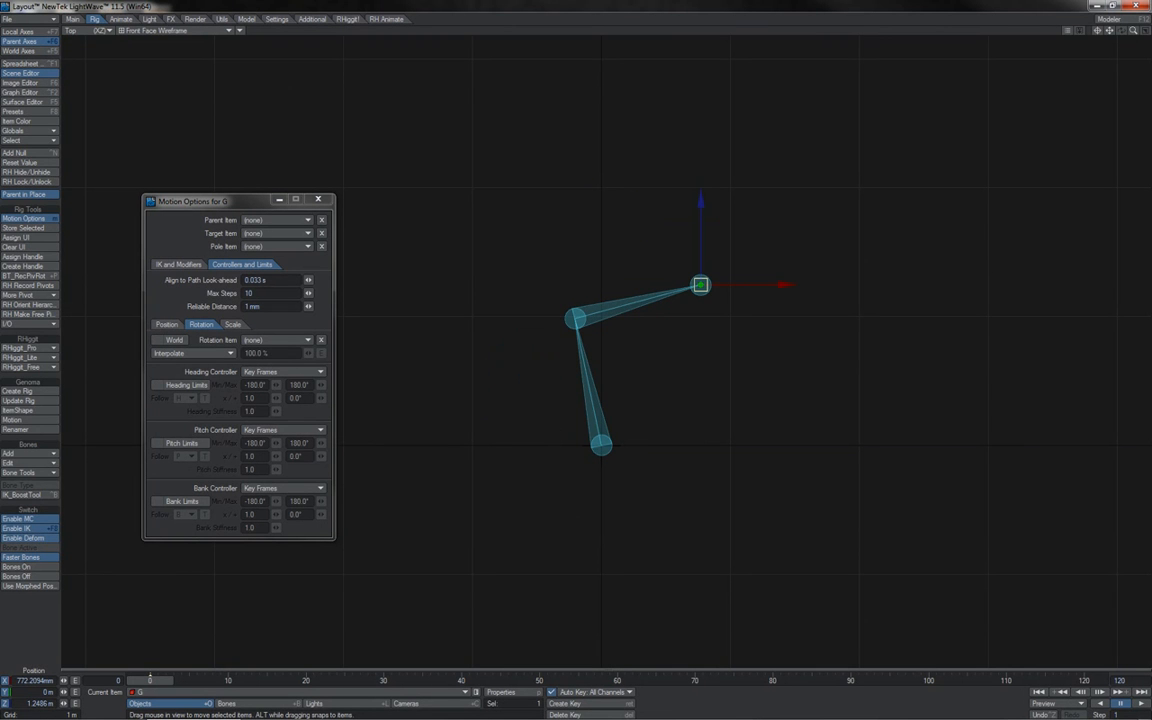
left_click_drag(701, 285, 658, 542)
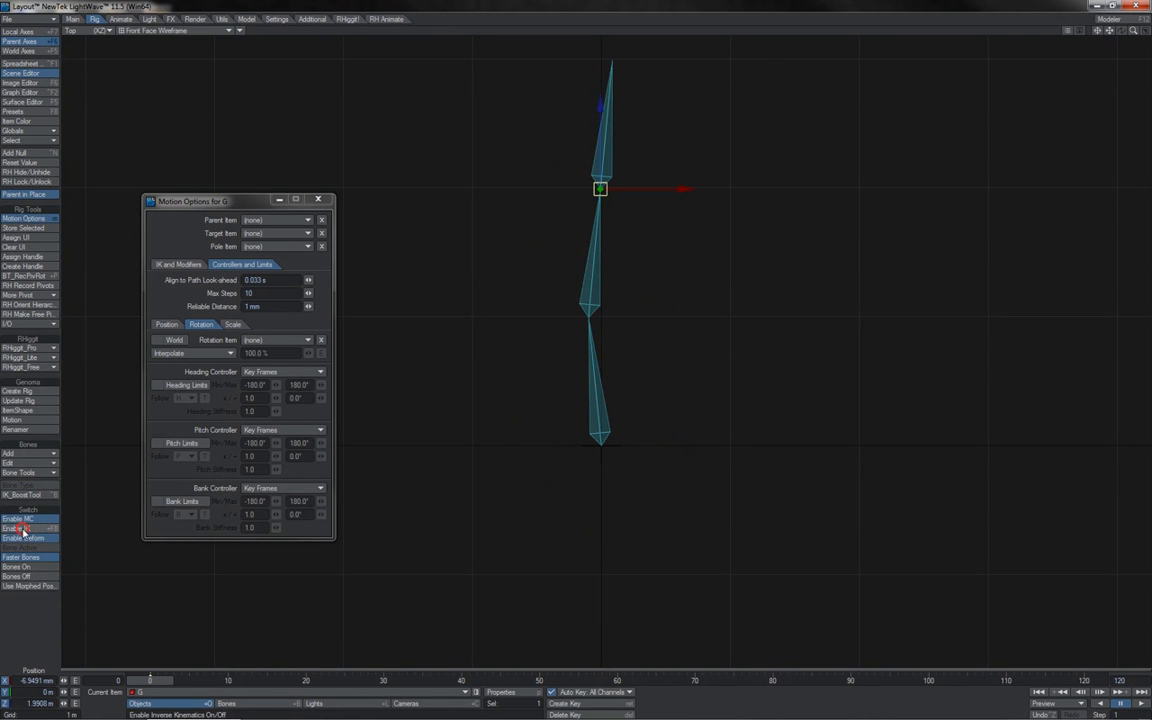
Test the planar bone chain by moving goal G around in the Top view and off the chain's plane in the Perspective view
left_click_drag(664, 152, 684, 494)
left_click_drag(620, 530, 593, 236)
key("4")
left_click_drag(872, 296, 704, 312)
Set Bone (1)'s pitch controller to Inverse Kinematics
left_click(475, 330)
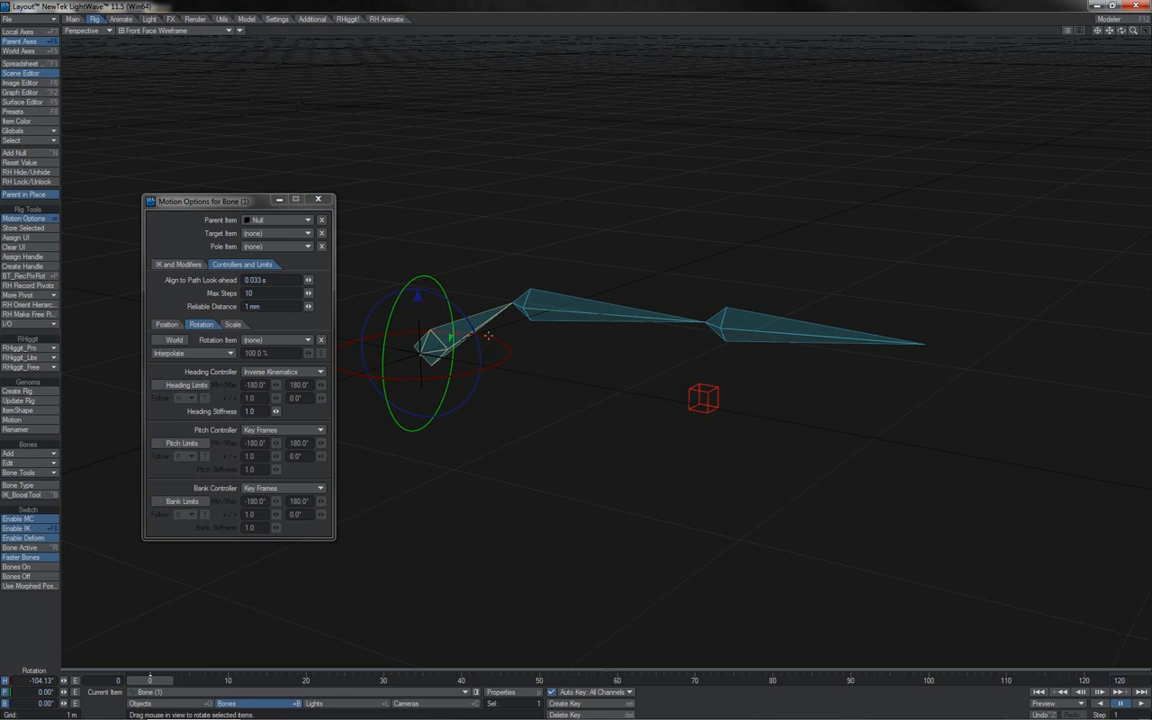
left_click(320, 430)
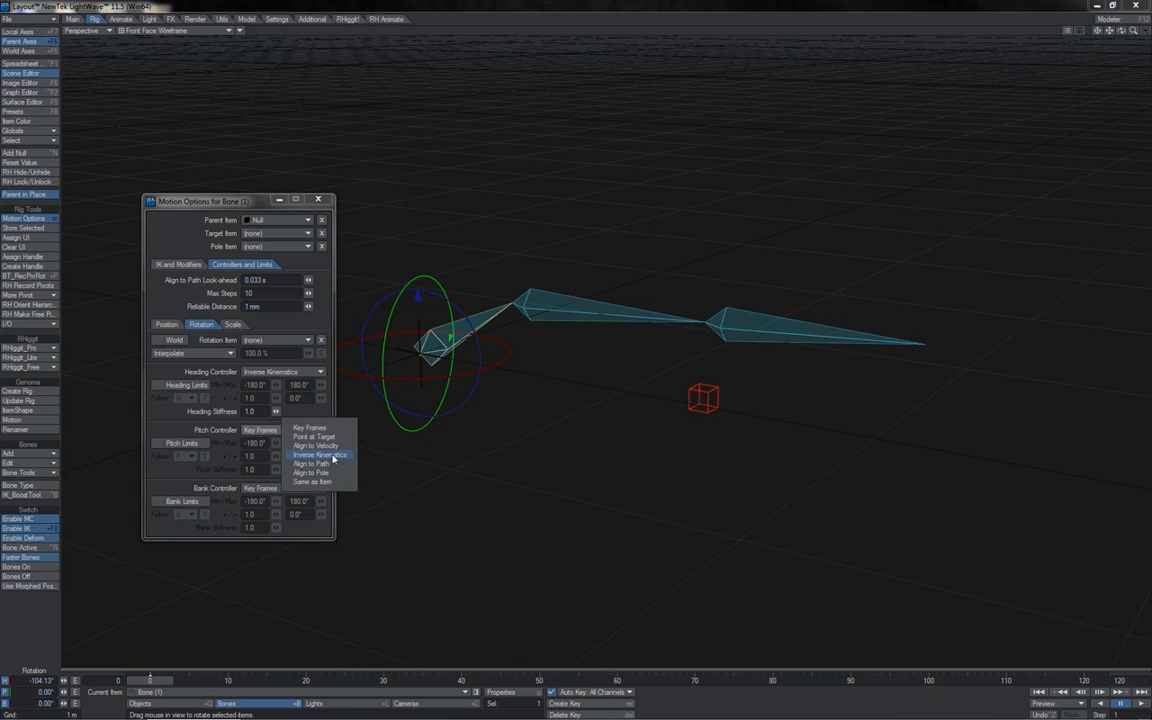
left_click(333, 457)
Test the chain's out-of-plane reach by moving goal G to about X 361 mm, Y -628 mm, Z 737 mm
left_click(716, 391)
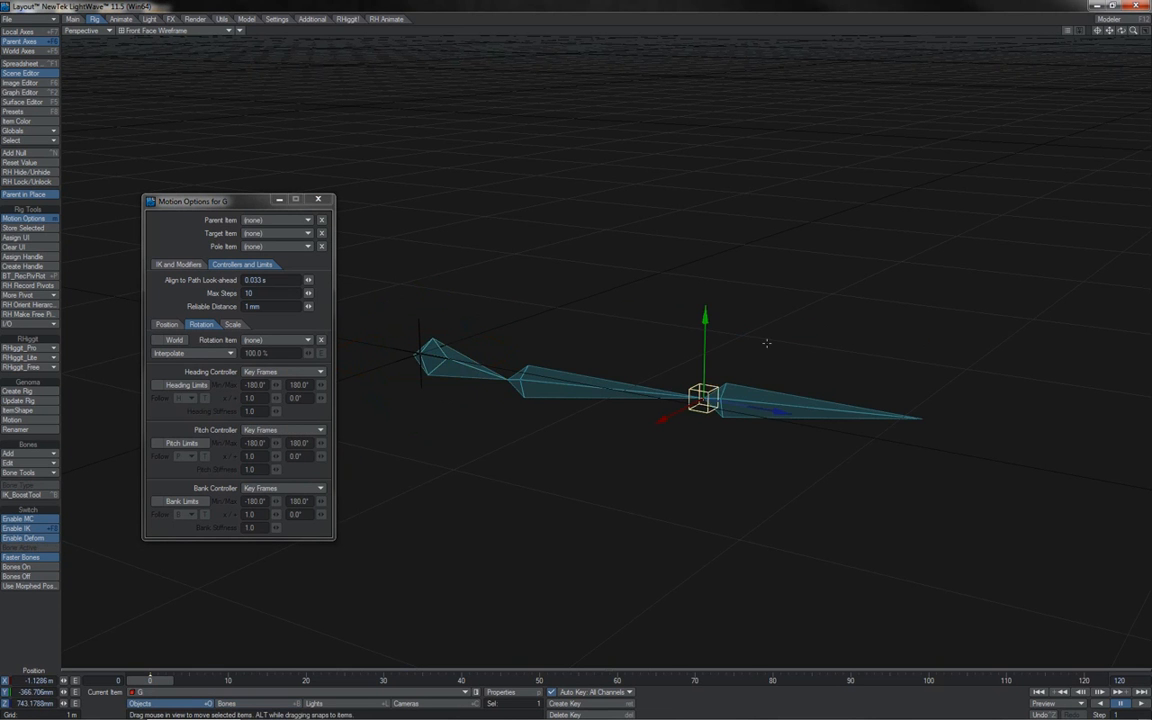
left_click_drag(716, 391, 603, 401)
left_click_drag(591, 406, 790, 325)
left_click_drag(784, 280, 672, 350)
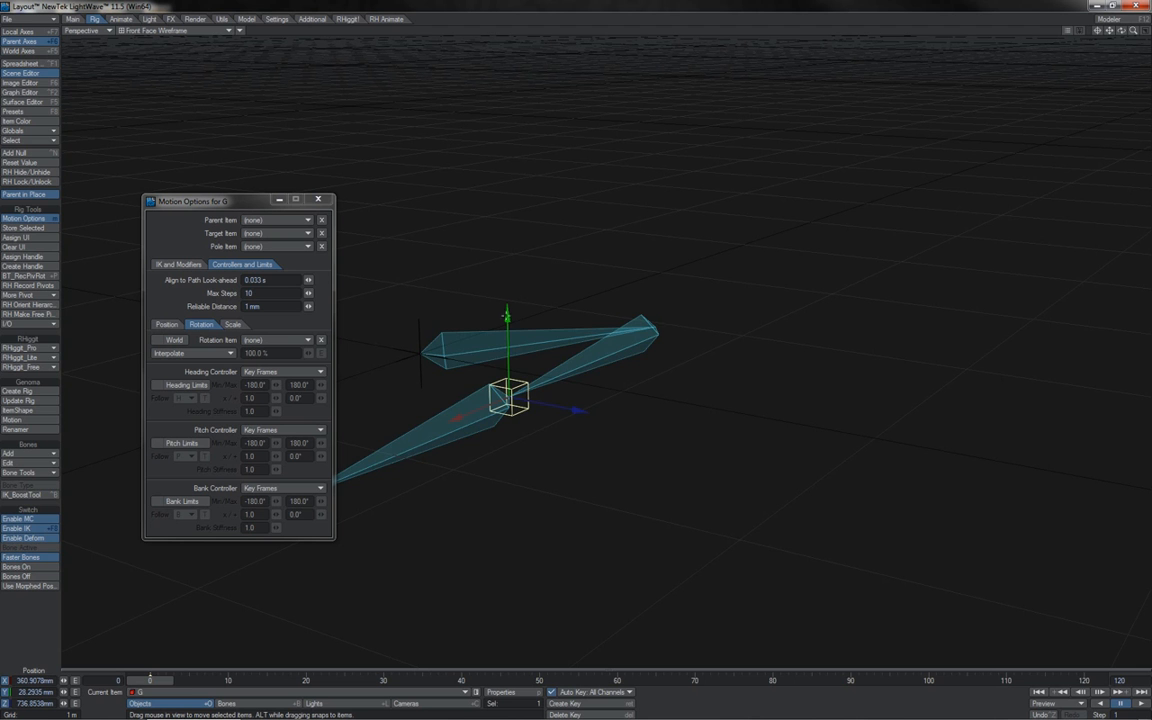
left_click_drag(507, 317, 509, 485)
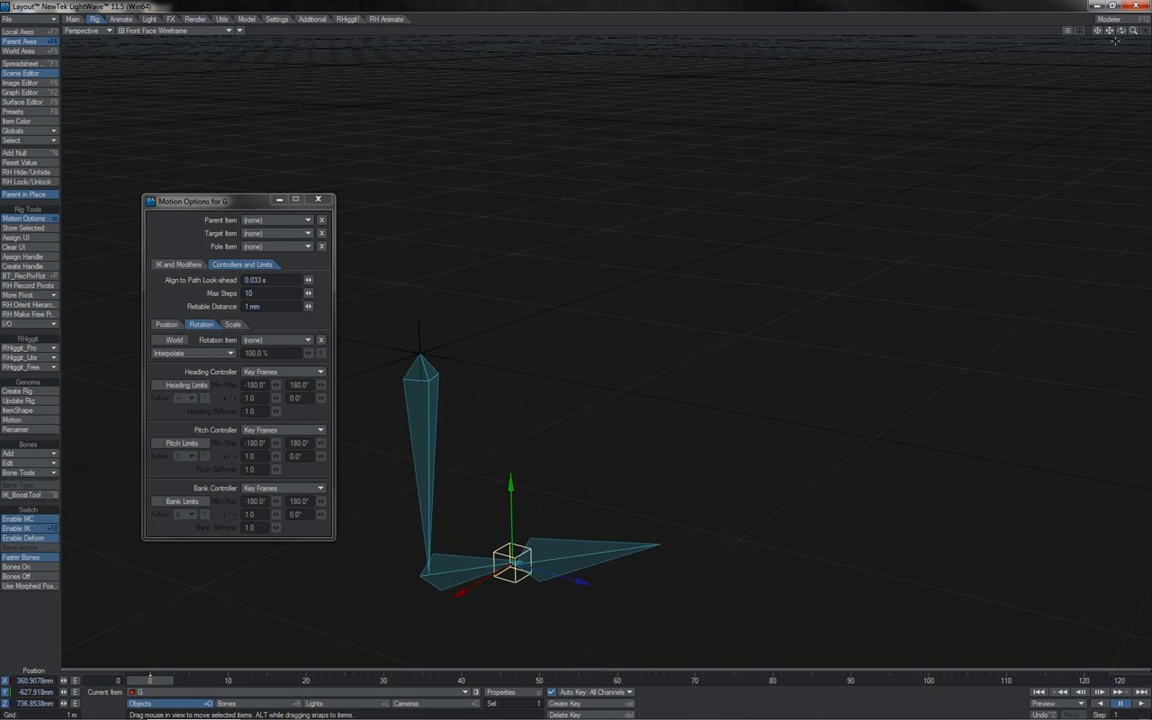
Examine the chain's bend from above while moving goal G closer to the root, to about X 435 mm, Y -602 mm, Z 451 mm
left_click_drag(1122, 31, 1150, 130)
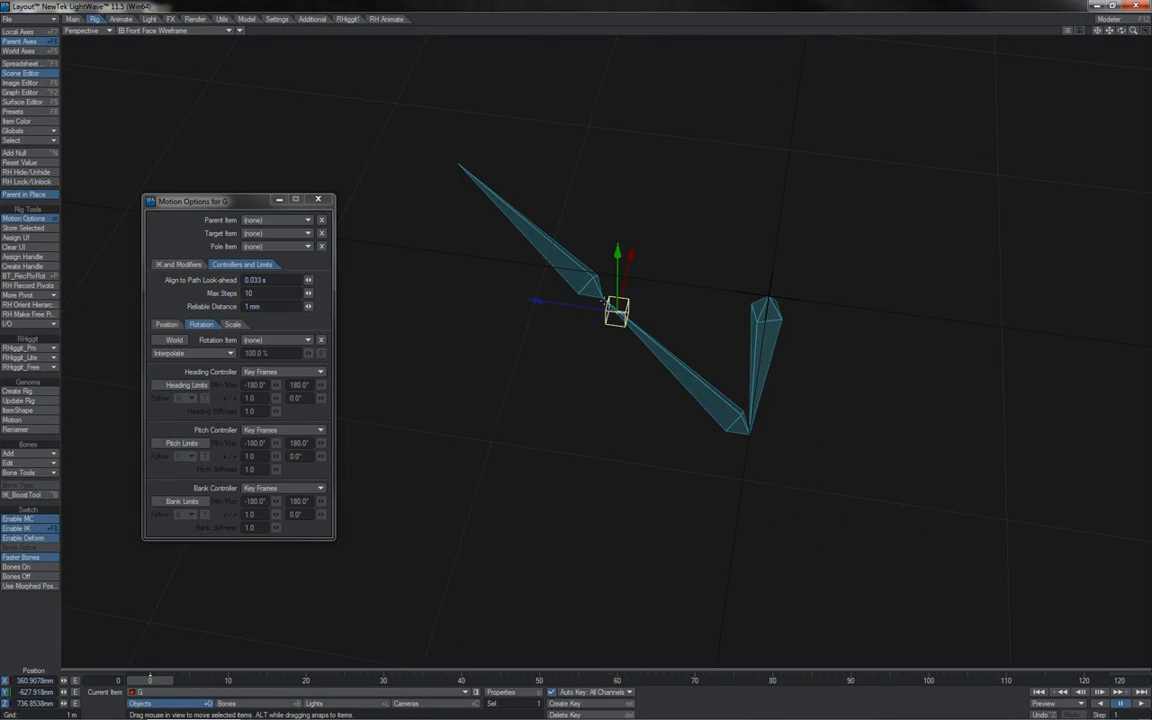
left_click(584, 274)
key("y")
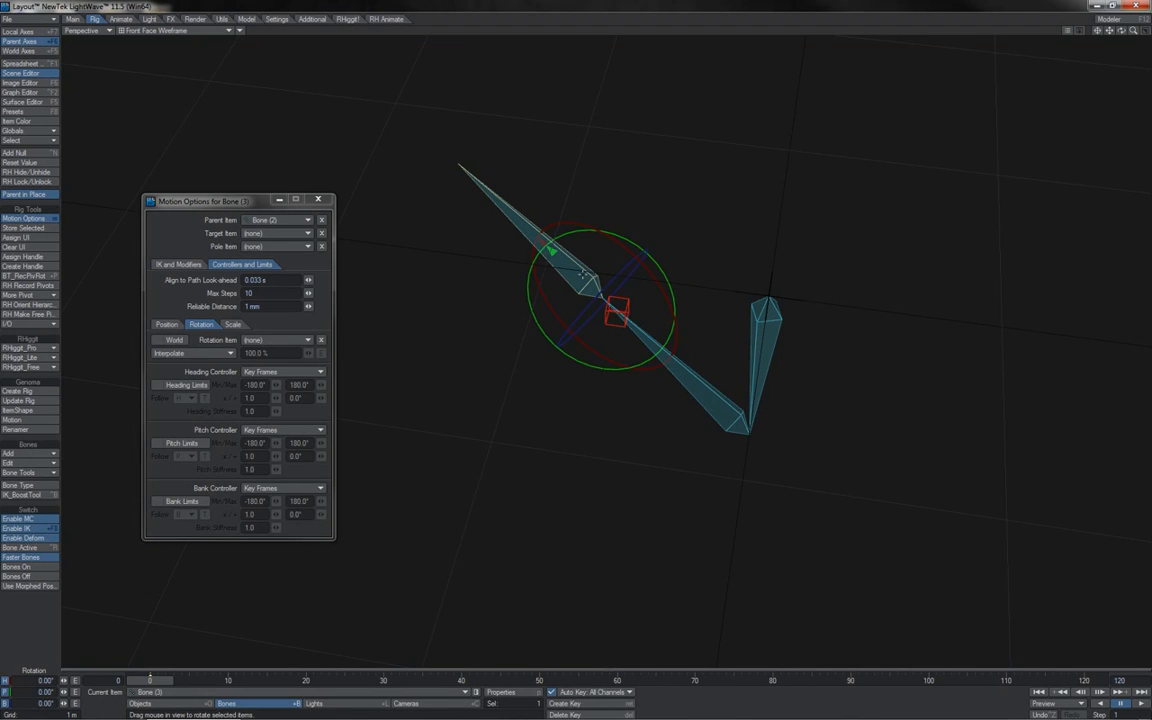
key("t")
left_click(617, 311)
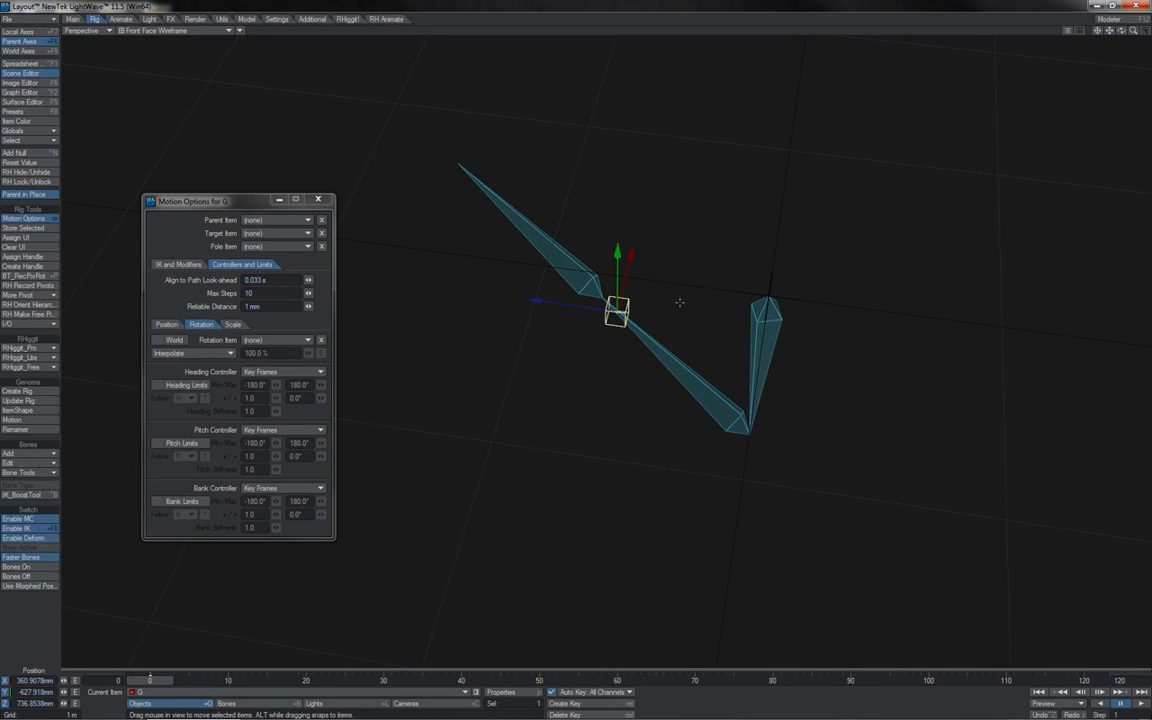
mouse_move(617, 311)
left_mouse_down()
mouse_move(560, 355)
mouse_move(568, 375)
mouse_move(535, 397)
mouse_move(561, 283)
mouse_move(620, 270)
mouse_move(666, 293)
mouse_move(730, 291)
mouse_move(797, 231)
mouse_move(674, 267)
mouse_move(689, 303)
mouse_move(676, 302)
left_mouse_up()
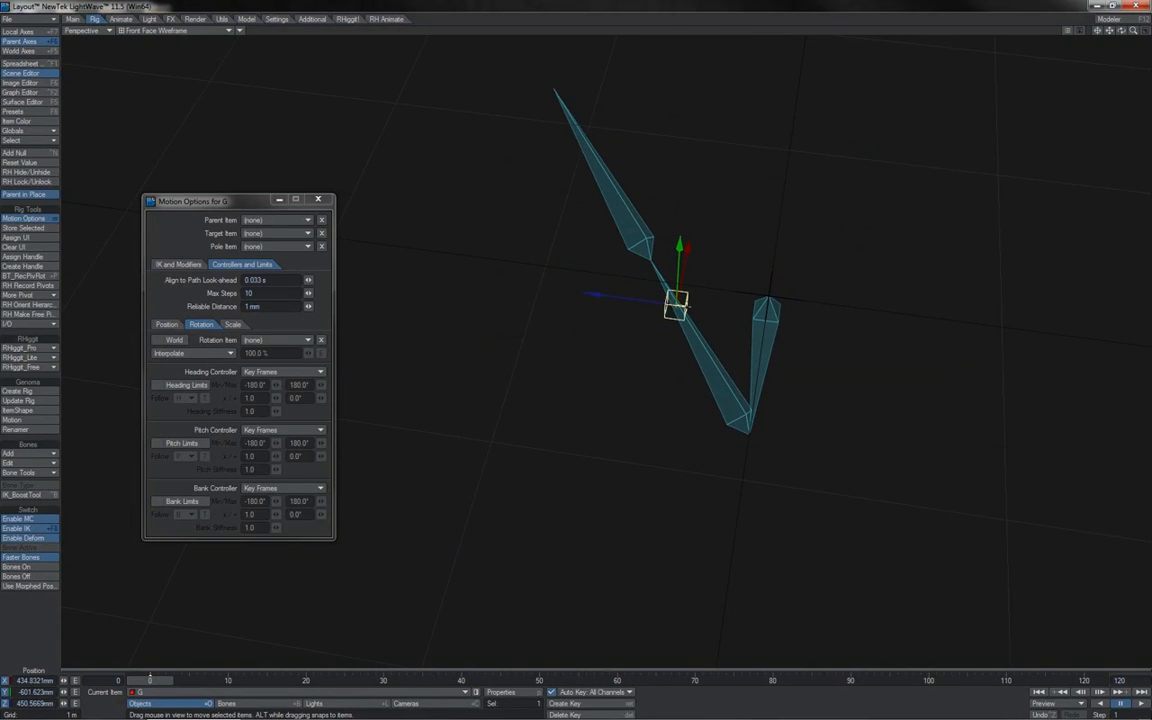
Try rotating Bone (1) in heading with IK on and undo the change
left_click(768, 350)
key("y")
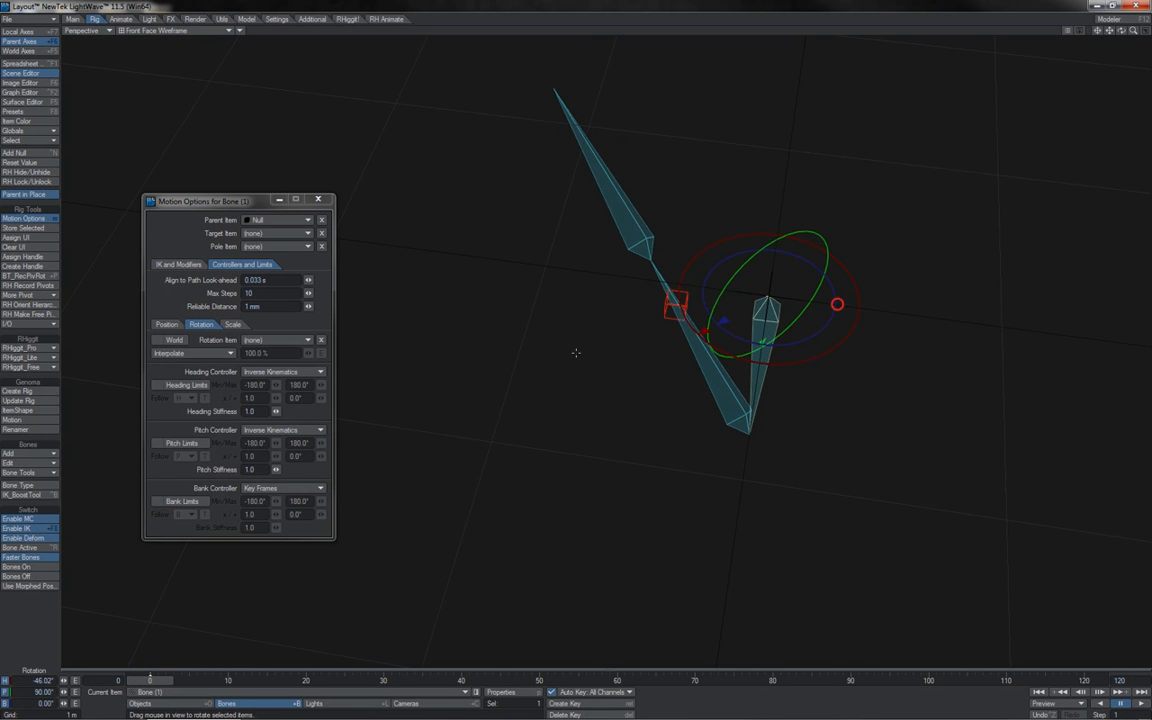
mouse_move(837, 304)
left_mouse_down()
mouse_move(612, 362)
mouse_move(710, 385)
mouse_move(524, 360)
mouse_move(384, 360)
mouse_move(555, 360)
mouse_move(885, 303)
mouse_move(838, 303)
left_mouse_up()
key("ctrl+z")
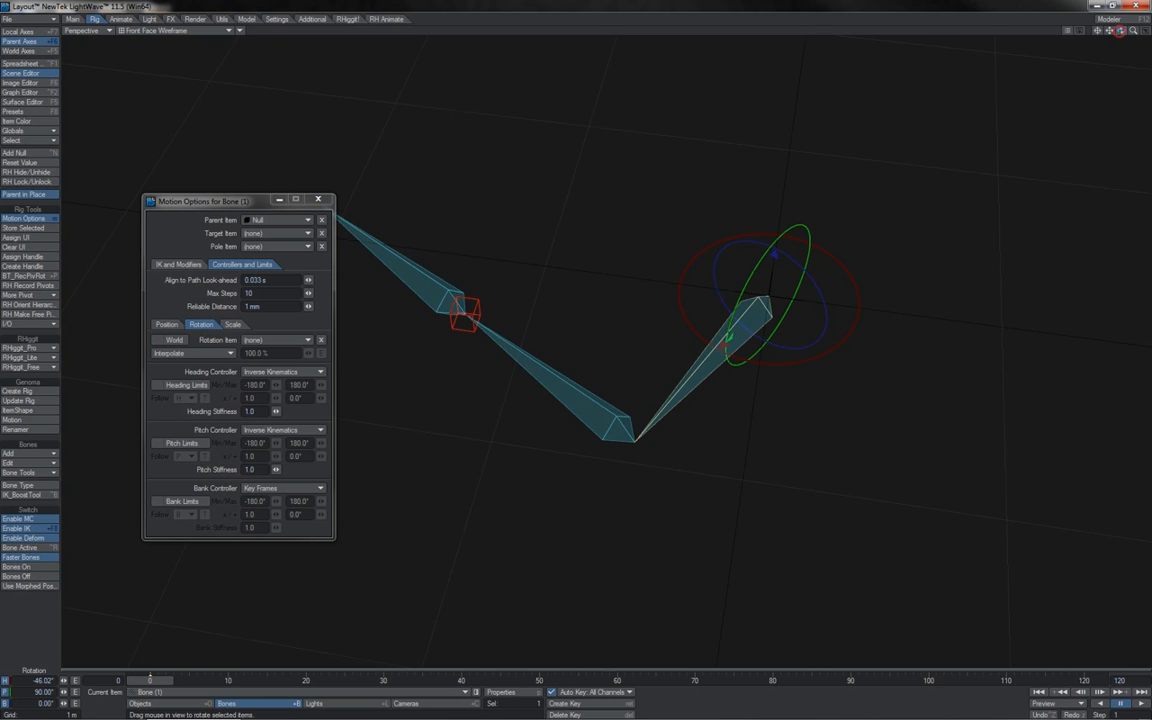
Test the chain in the ground plane by moving goal G to about X -535 mm, Y 0 m, Z 1.22 m
left_click_drag(1121, 31, 1148, 31)
left_click_drag(713, 180, 805, 176, "alt")
left_click(688, 339)
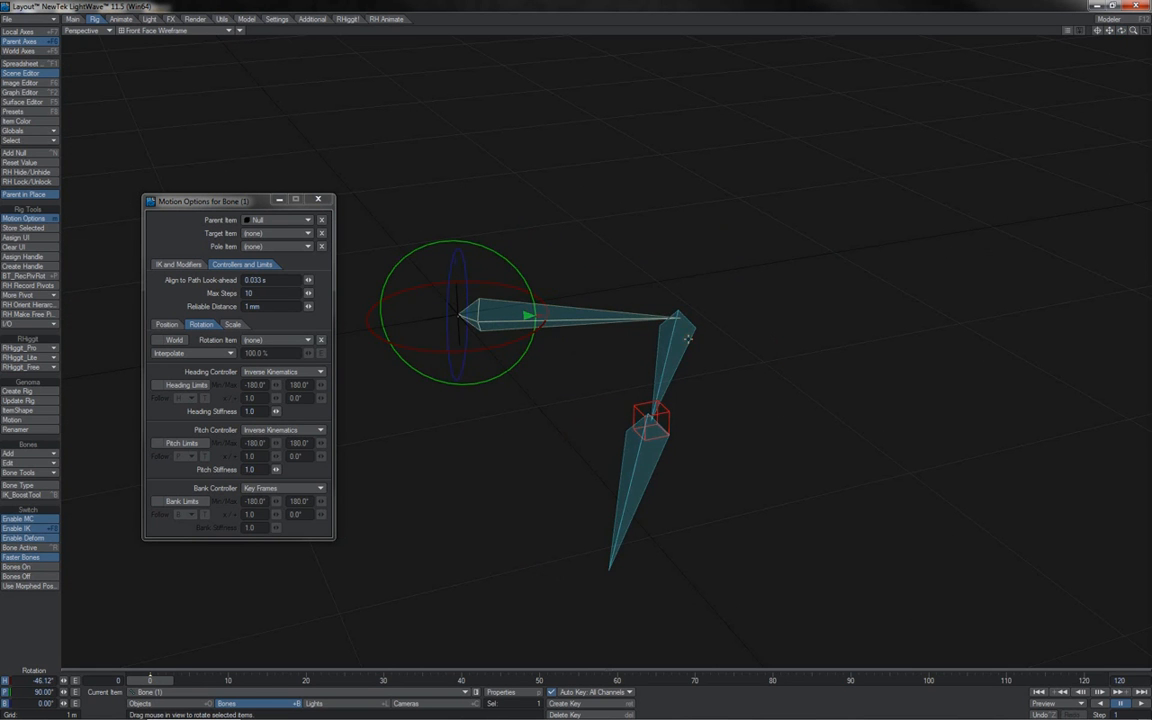
left_click(675, 340)
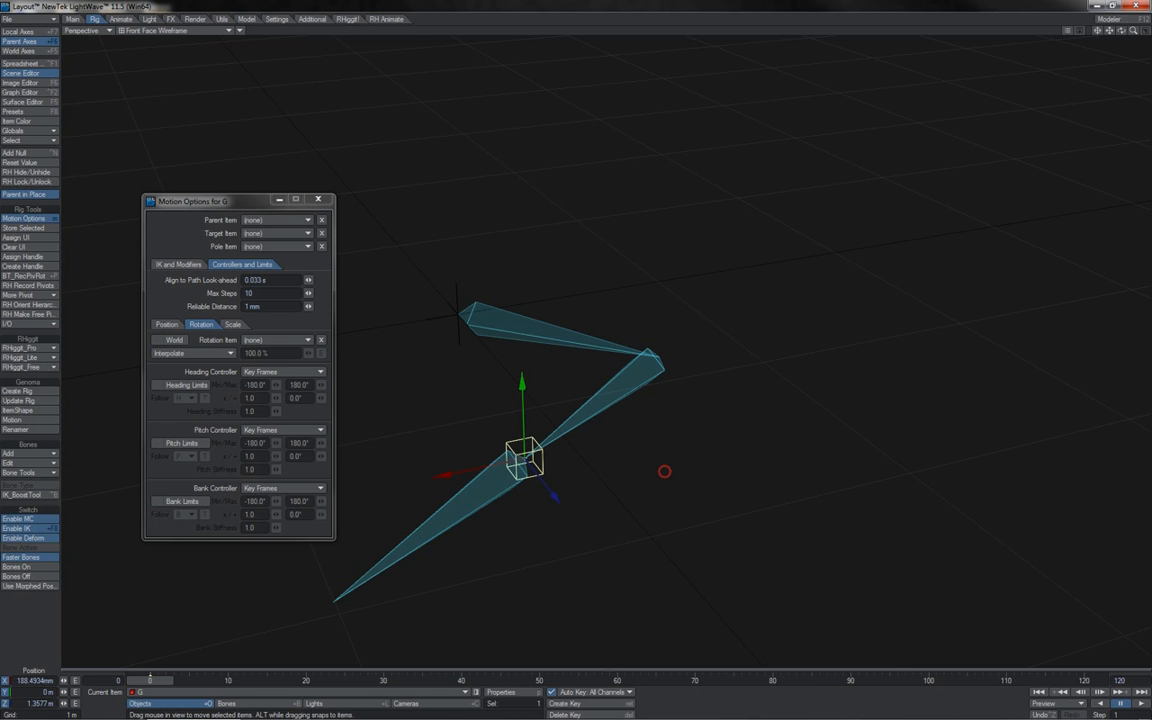
left_click_drag(664, 471, 828, 416)
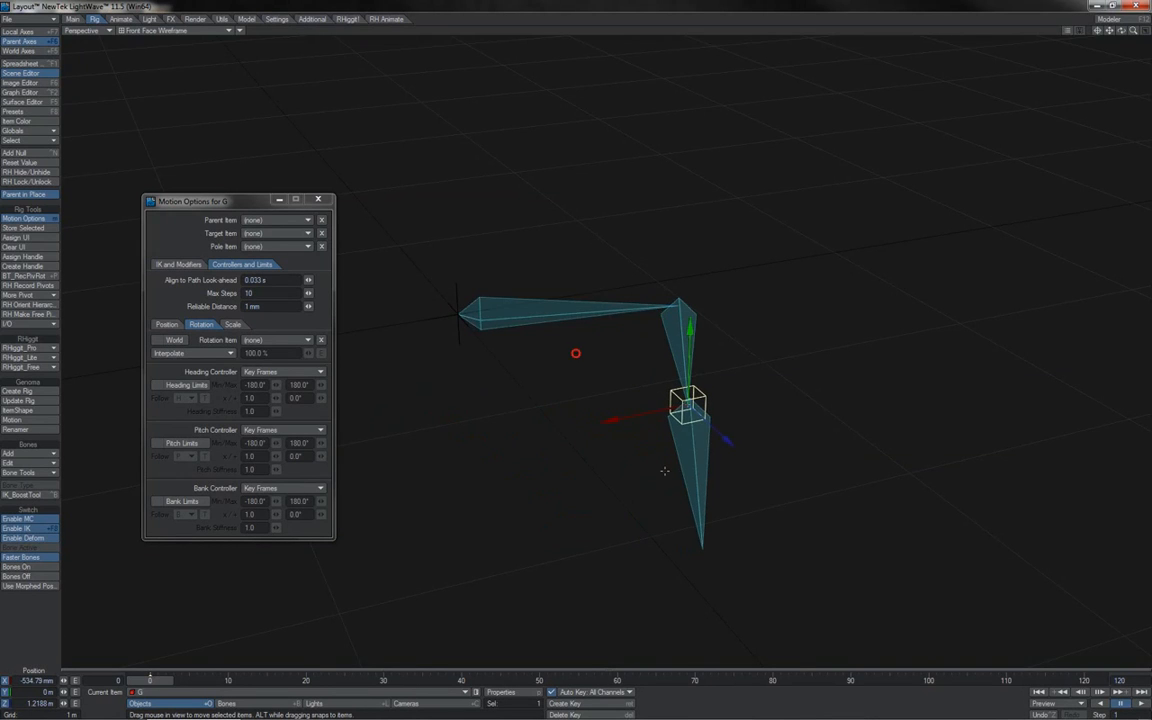
Check the chain from the Right and Top views while moving goal G within its plane
key("3")
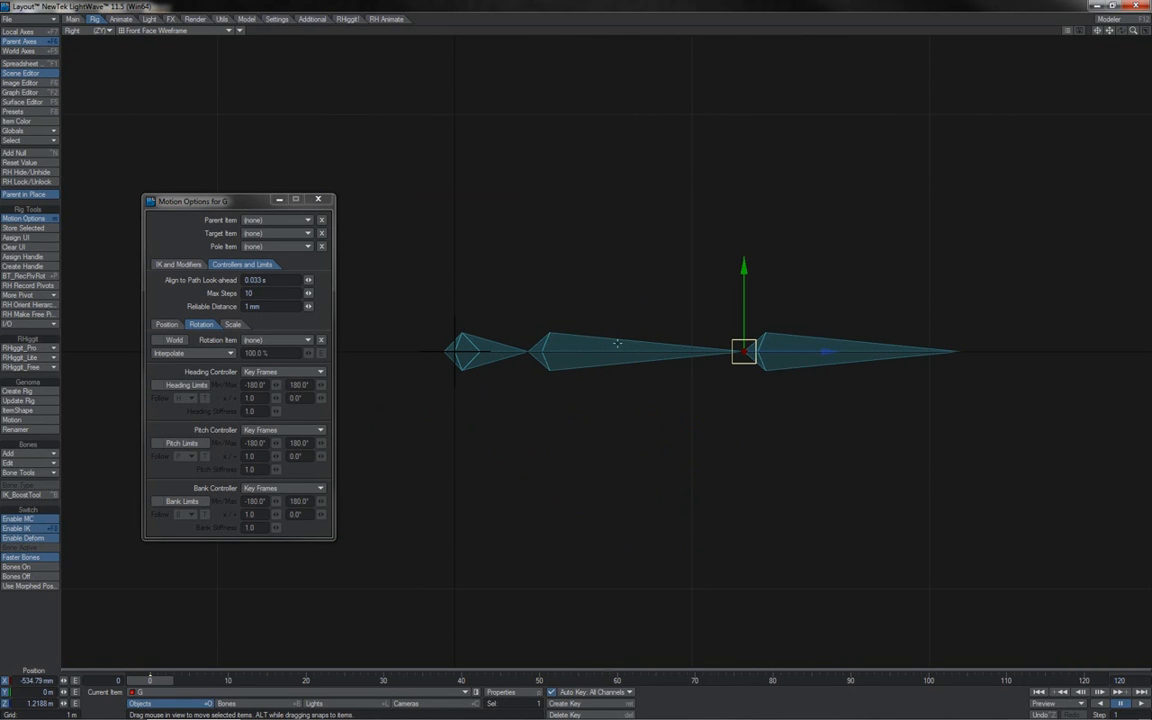
left_click_drag(825, 354, 780, 333)
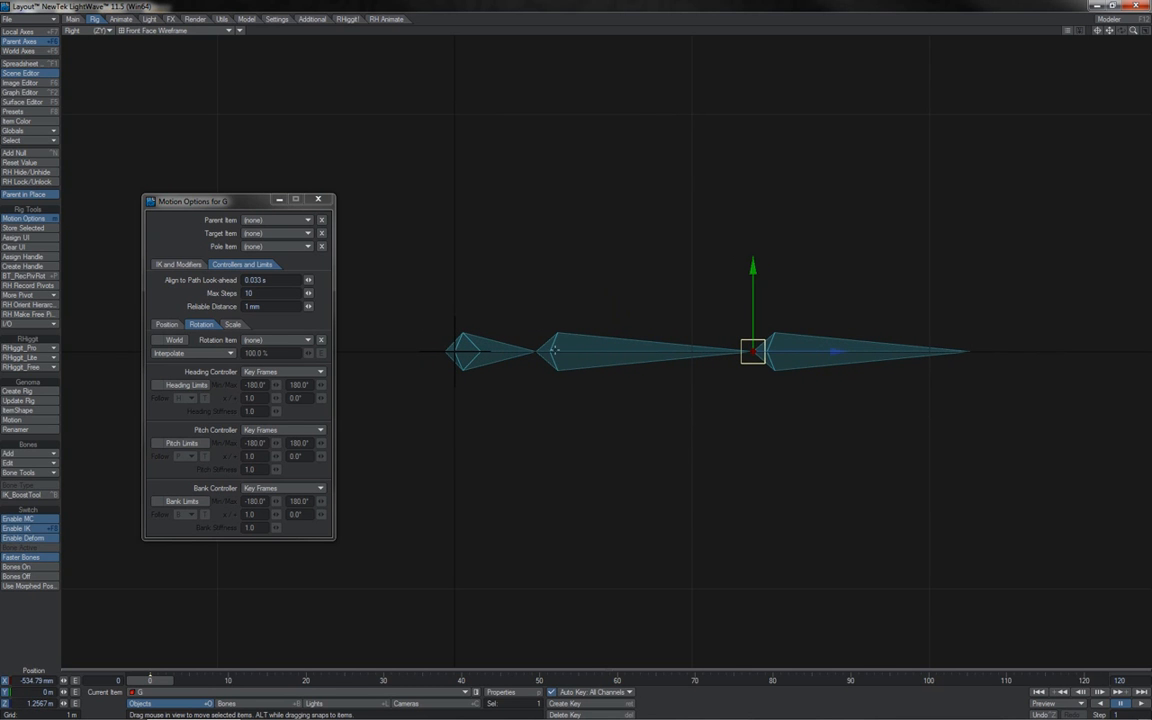
key("2")
left_click_drag(714, 288, 679, 293)
left_click_drag(551, 210, 645, 155)
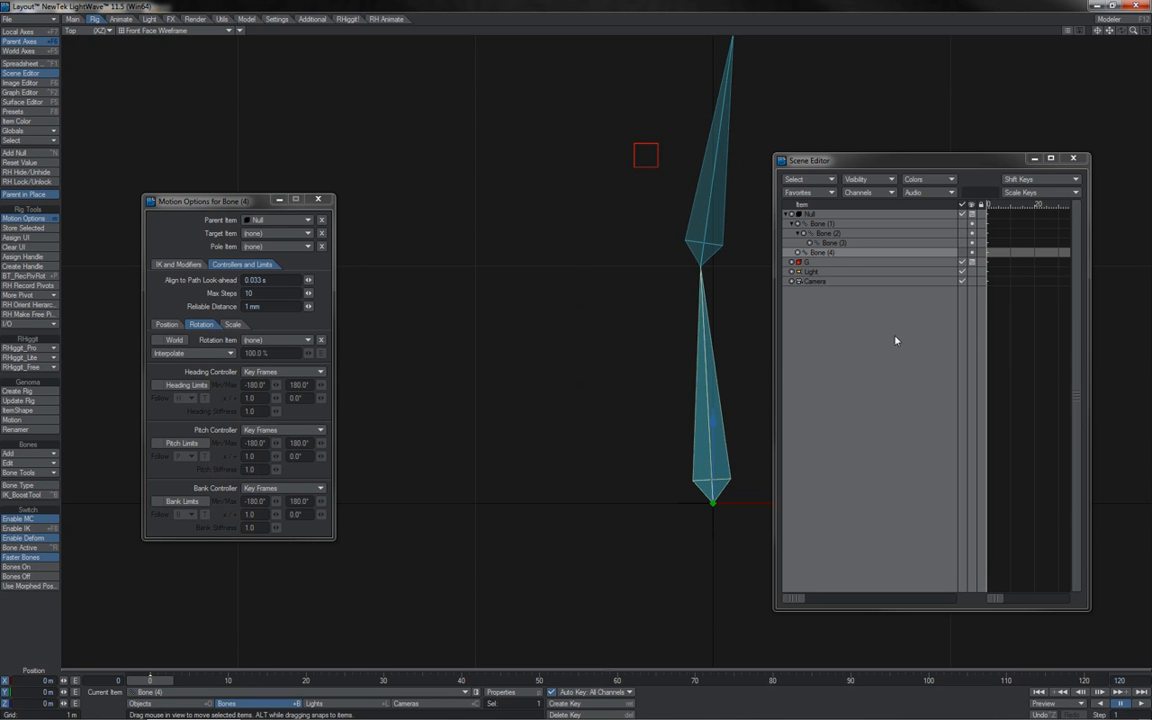
Color the extra bone magenta, give it a rest length of about 0.504, and rename it IKplane
left_click(914, 180)
mouse_move(955, 180)
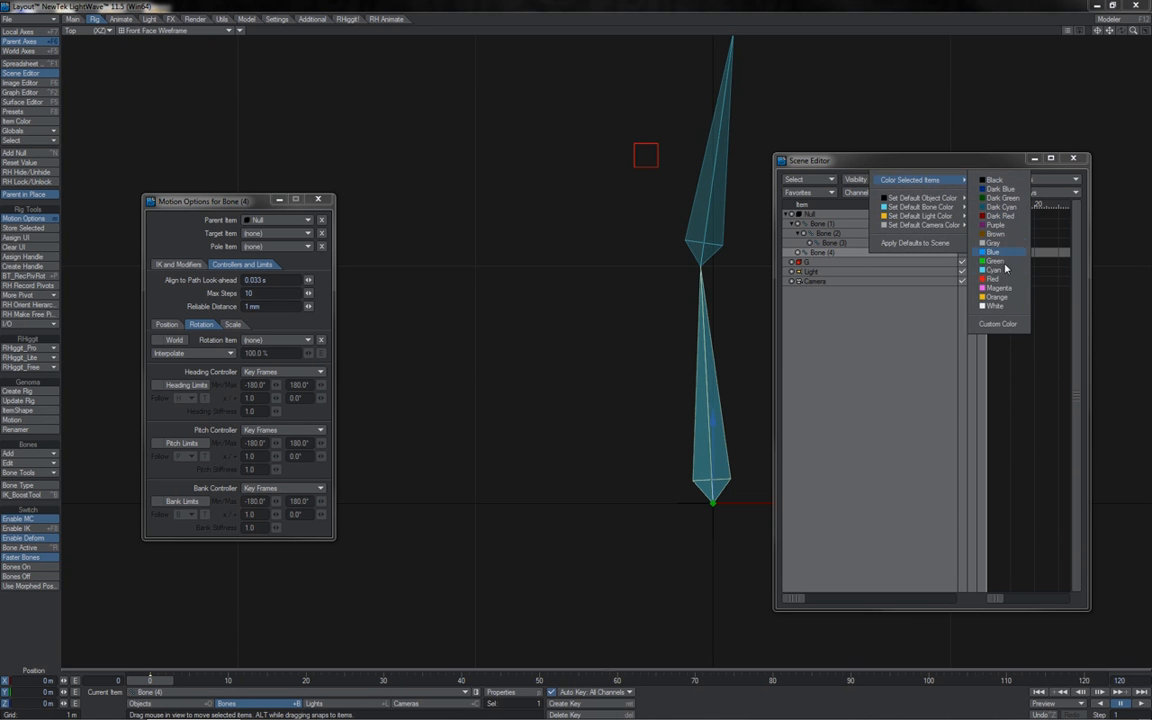
left_click(996, 288)
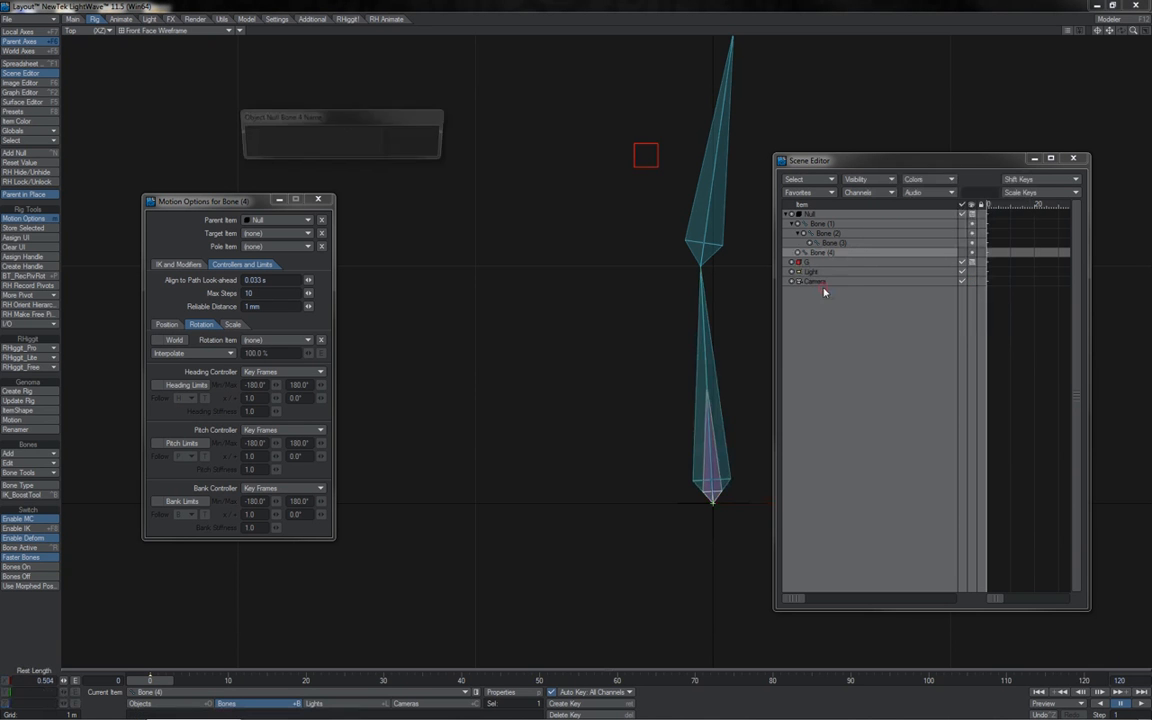
key("BackSpace")
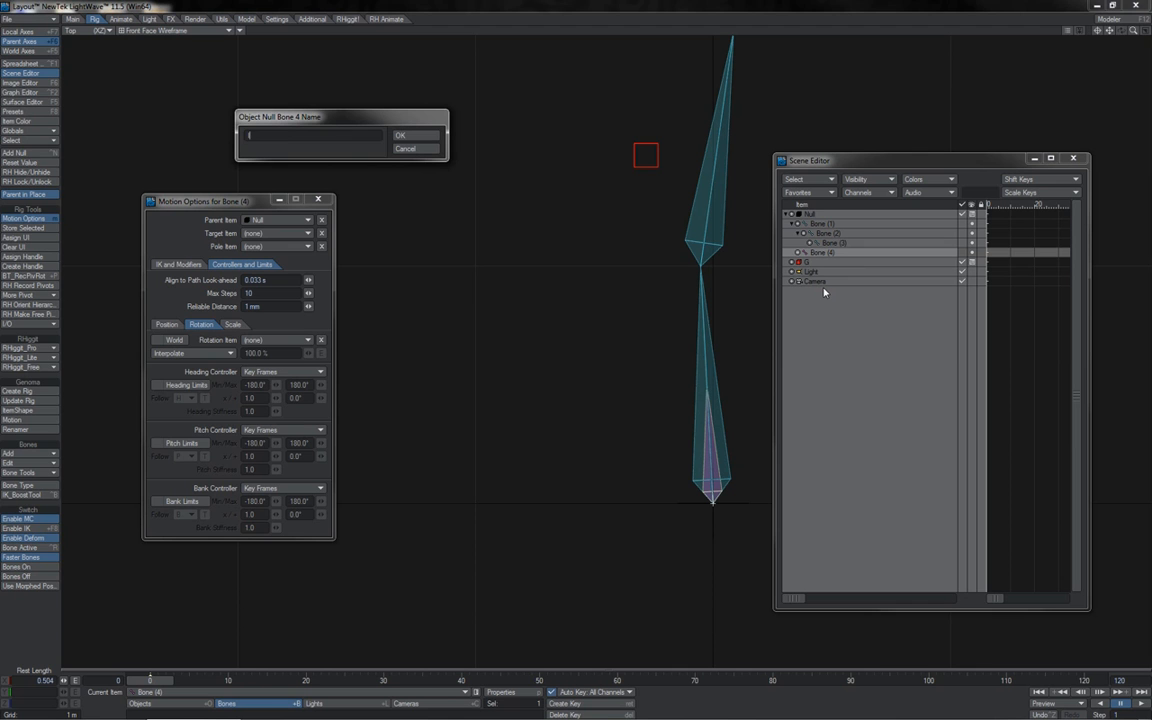
key("Return")
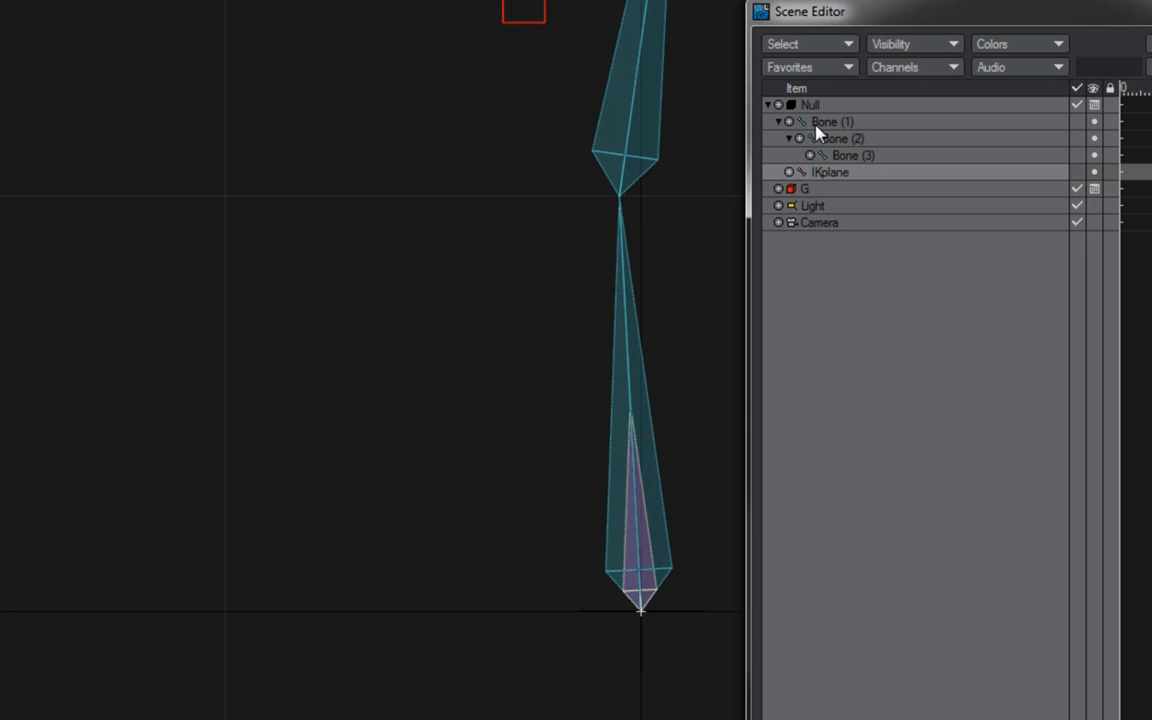
Parent Bone (1) to IKplane and set G as IKplane's target item
left_click_drag(816, 126, 818, 175)
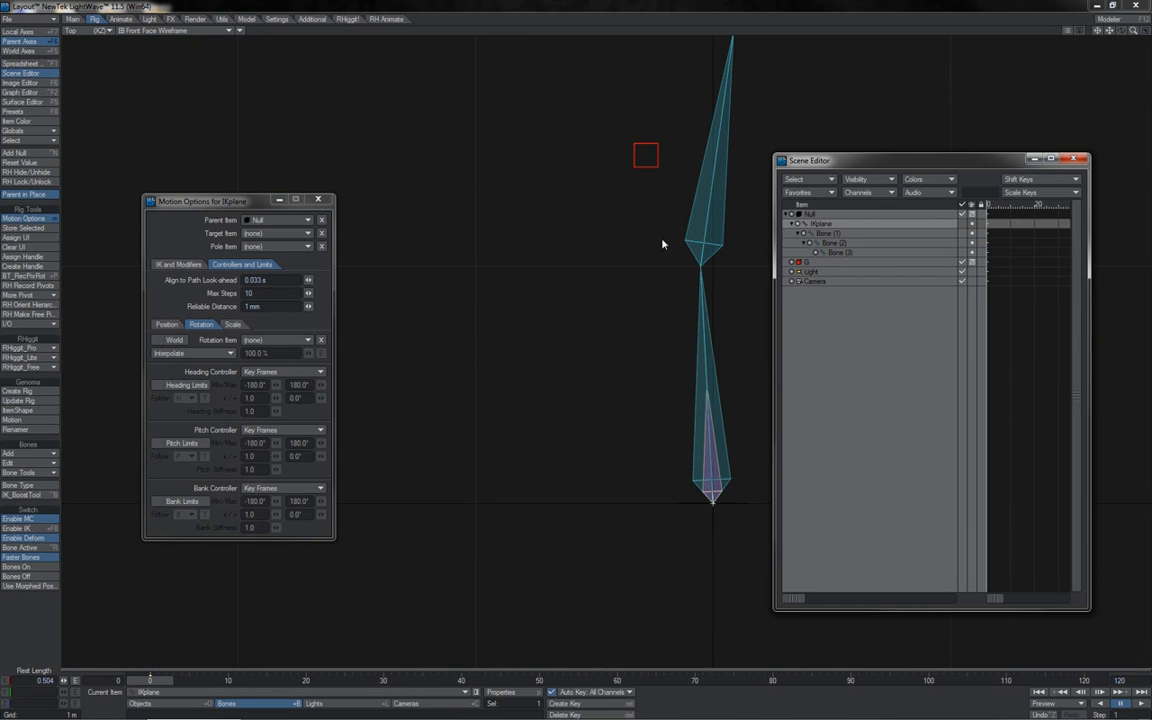
left_click(280, 233)
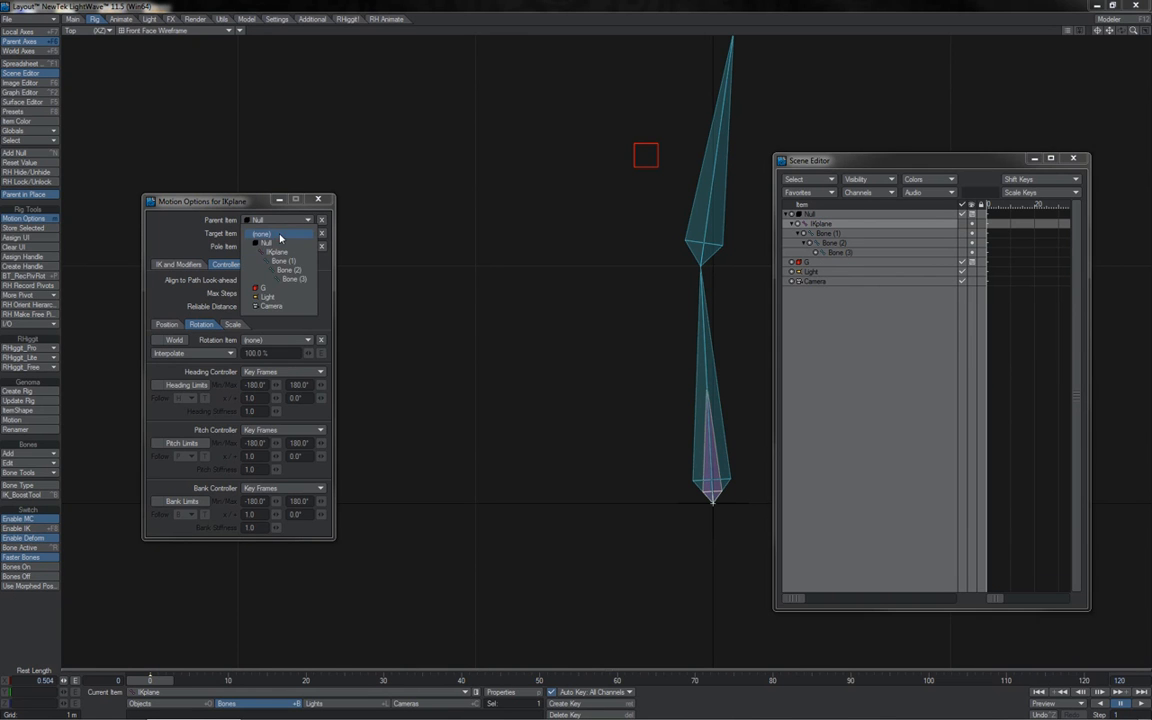
left_click(255, 260)
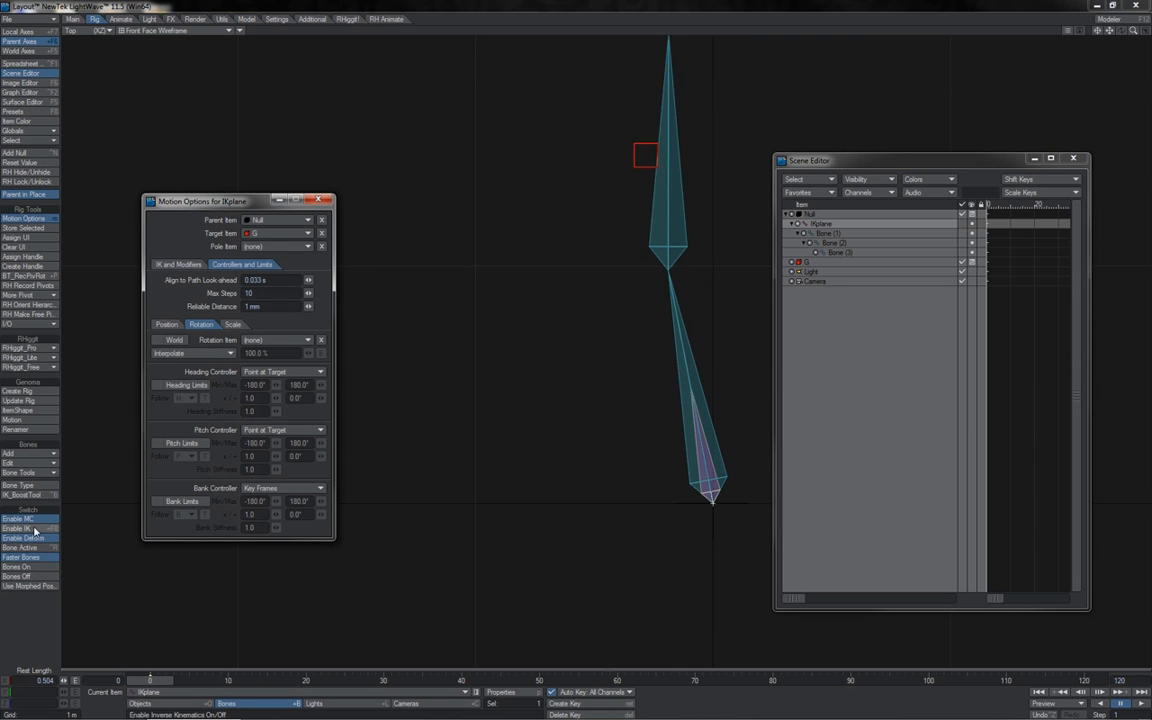
Move goal G to about X -318 mm, Y 36 mm, Z 724 mm and enable IK
left_click(37, 530)
left_click(644, 160)
left_click_drag(704, 107, 692, 283)
key("4")
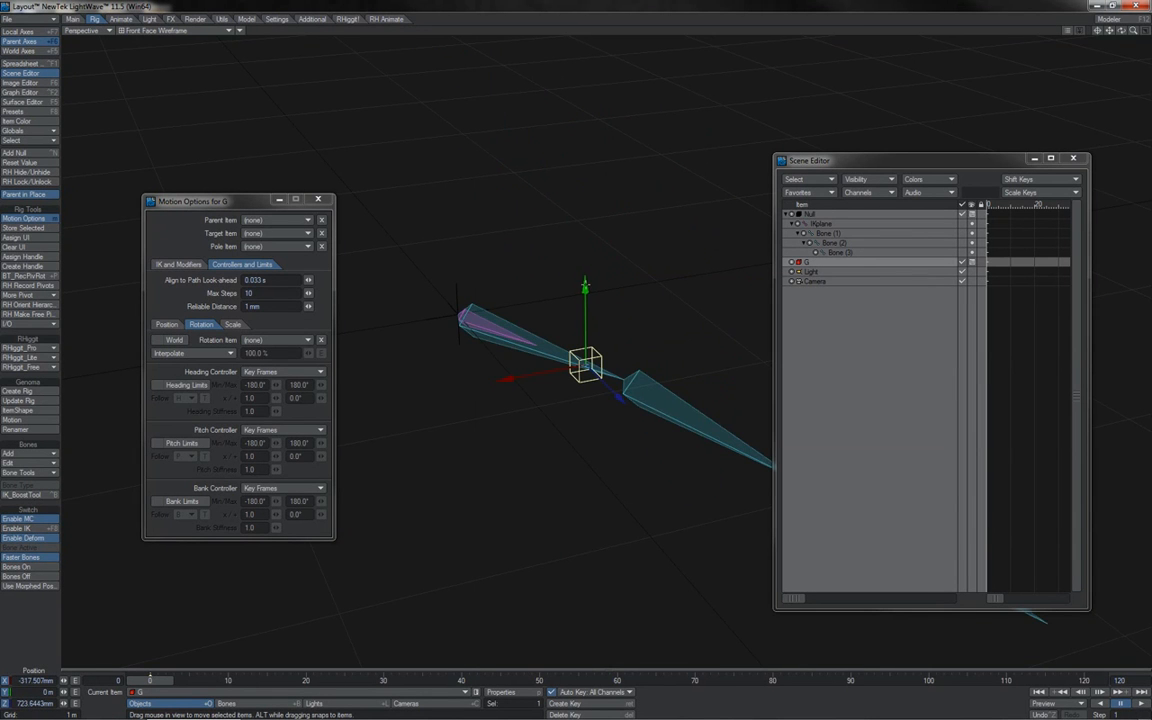
mouse_move(585, 284)
left_mouse_down()
mouse_move(586, 592)
mouse_move(584, 44)
mouse_move(585, 336)
mouse_move(585, 277)
left_mouse_up()
left_click(16, 530)
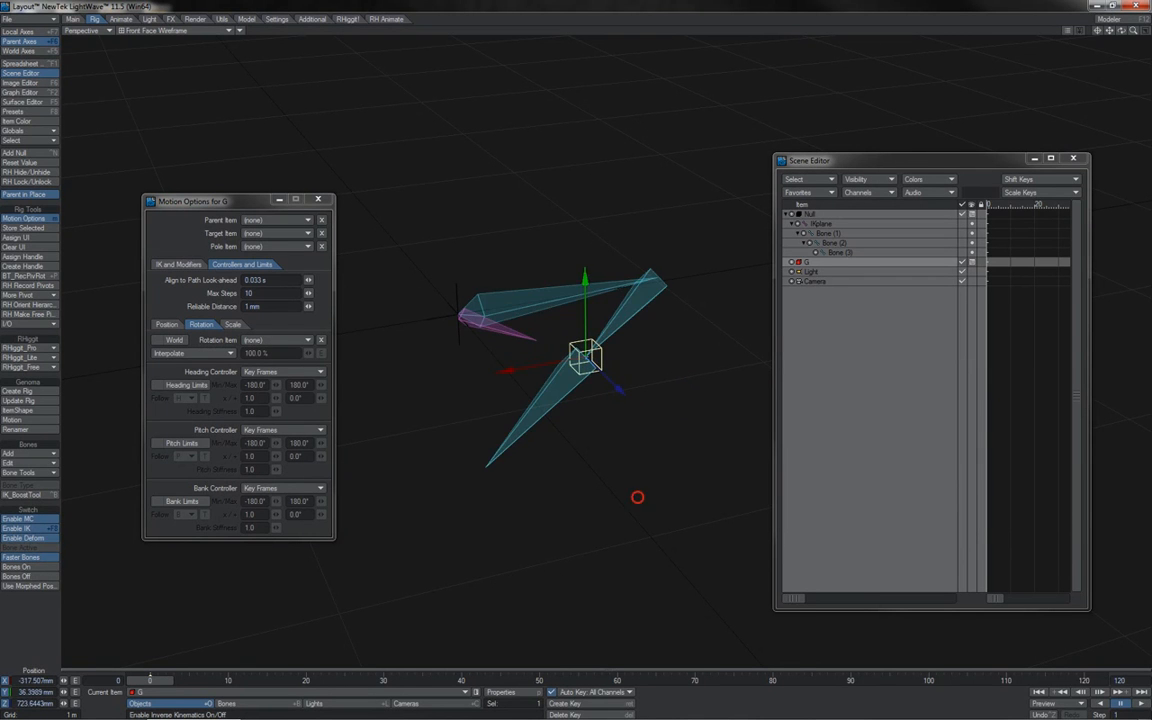
Test the IKplane setup in the Perspective view by moving goal G to about X -397 mm, Y -204 mm, Z 803 mm
left_click_drag(637, 497, 494, 536)
right_click_drag(637, 497, 637, 402)
left_click_drag(637, 497, 882, 446)
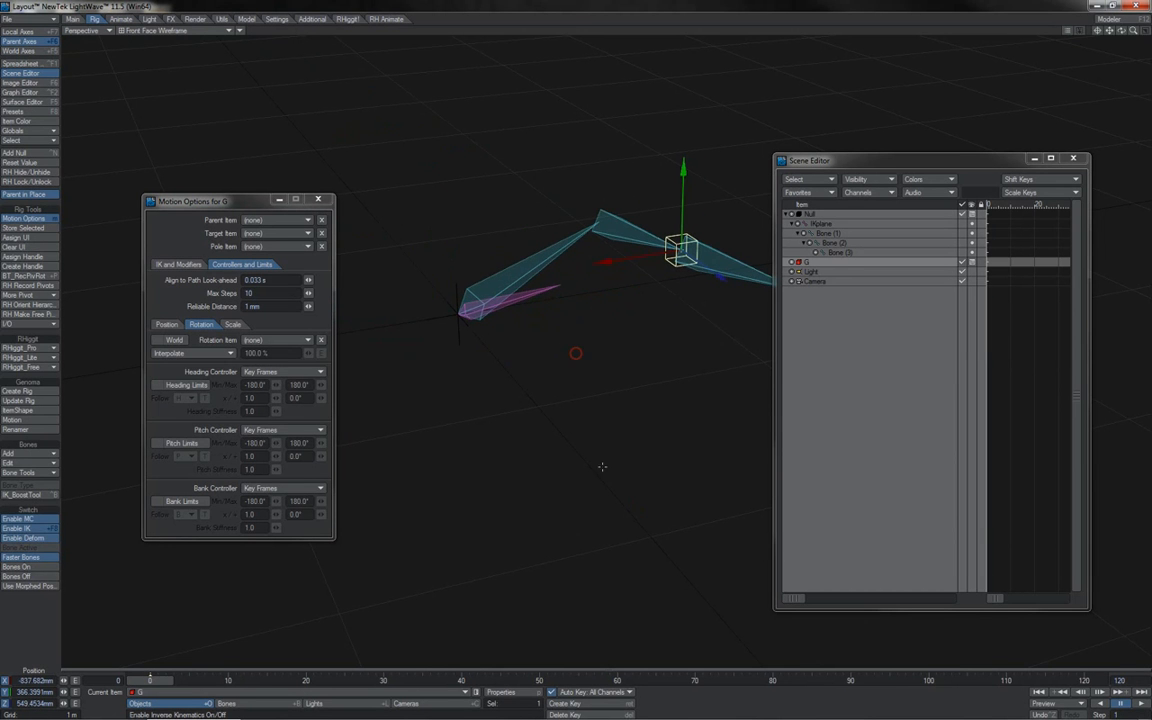
right_click_drag(602, 355, 602, 478)
left_click_drag(626, 452, 560, 494)
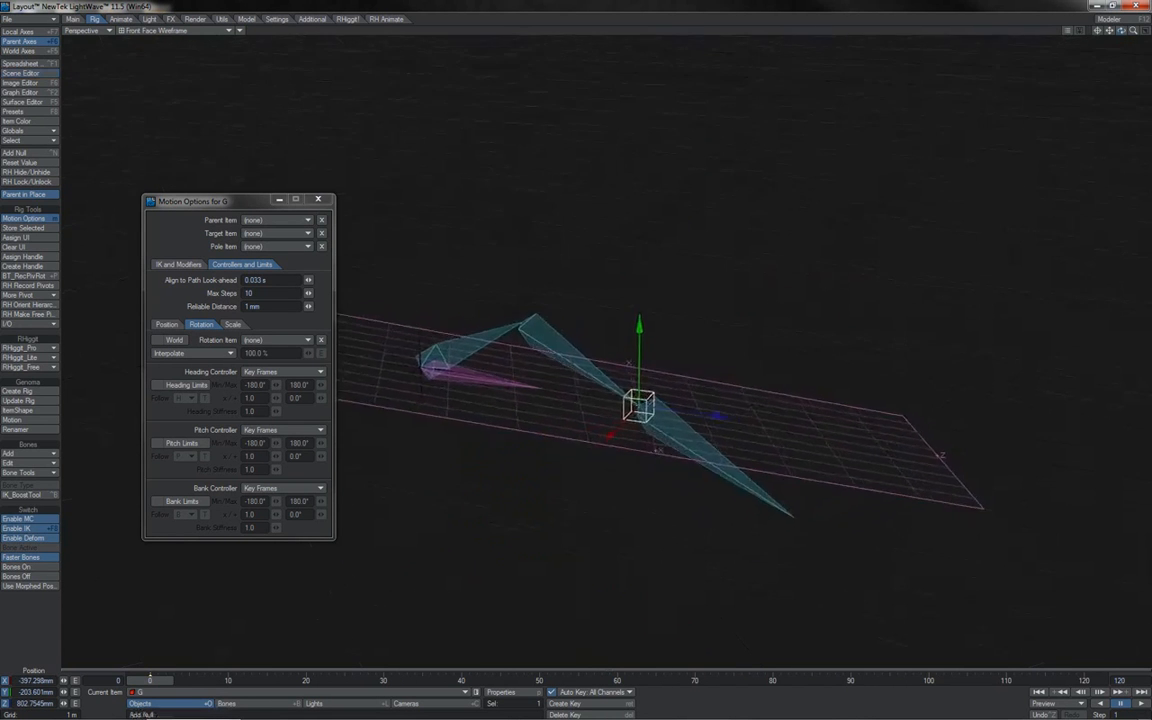
Test how the chain follows the IK plane by moving goal G around it to about X -798 mm, Y -631 mm, Z 448 mm
left_click_drag(1121, 31, 983, 261)
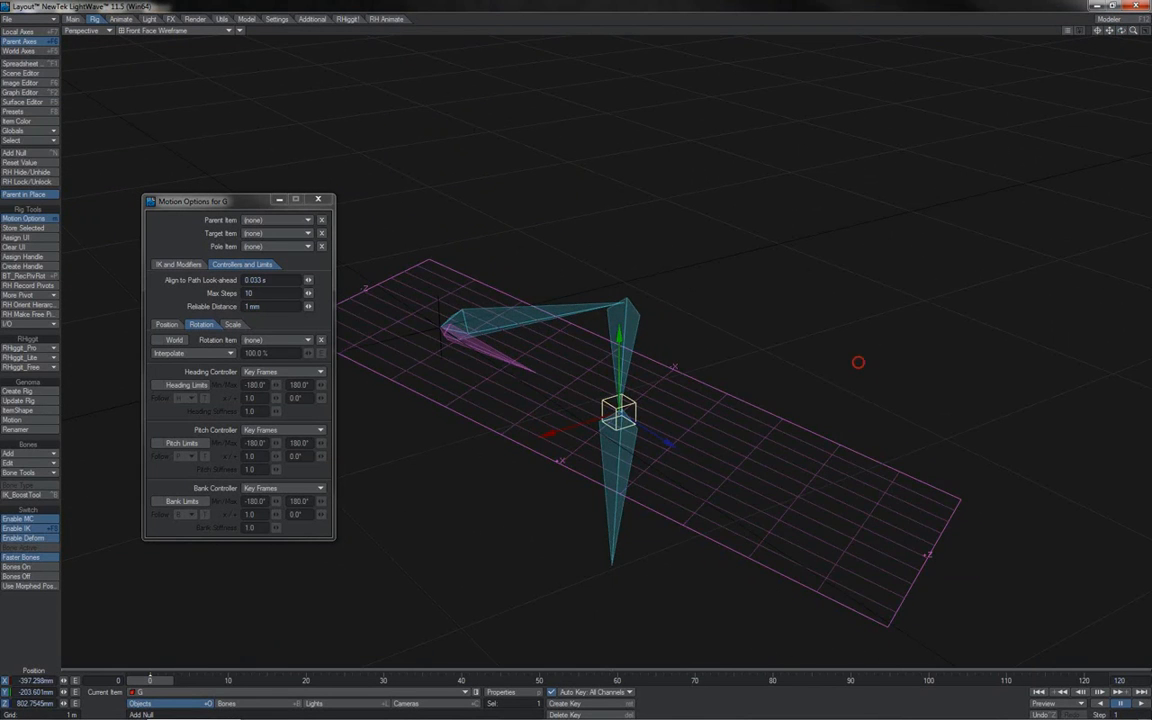
mouse_move(858, 362)
left_mouse_down()
mouse_move(846, 348)
mouse_move(933, 304)
mouse_move(1009, 295)
mouse_move(1051, 337)
mouse_move(868, 417)
mouse_move(819, 392)
mouse_move(859, 362)
left_mouse_up()
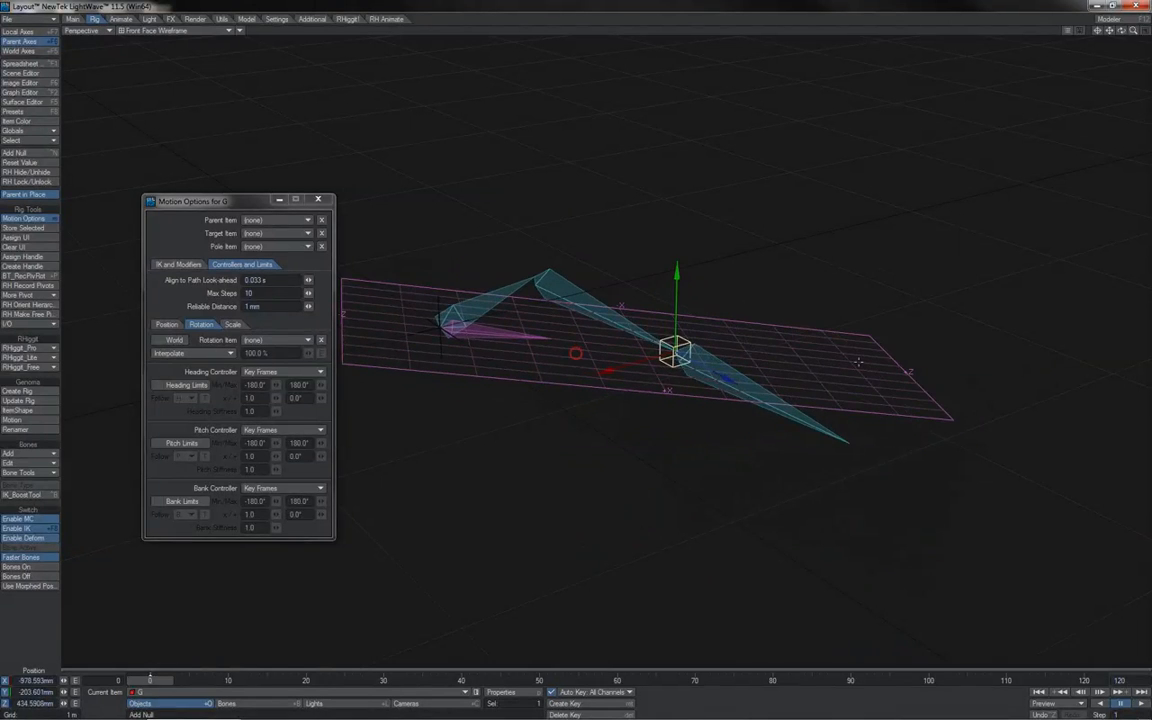
left_click_drag(676, 303, 681, 44)
left_click_drag(727, 340, 647, 381)
left_click_drag(461, 229, 629, 208)
left_click_drag(618, 95, 572, 103)
left_click_drag(638, 50, 637, 388)
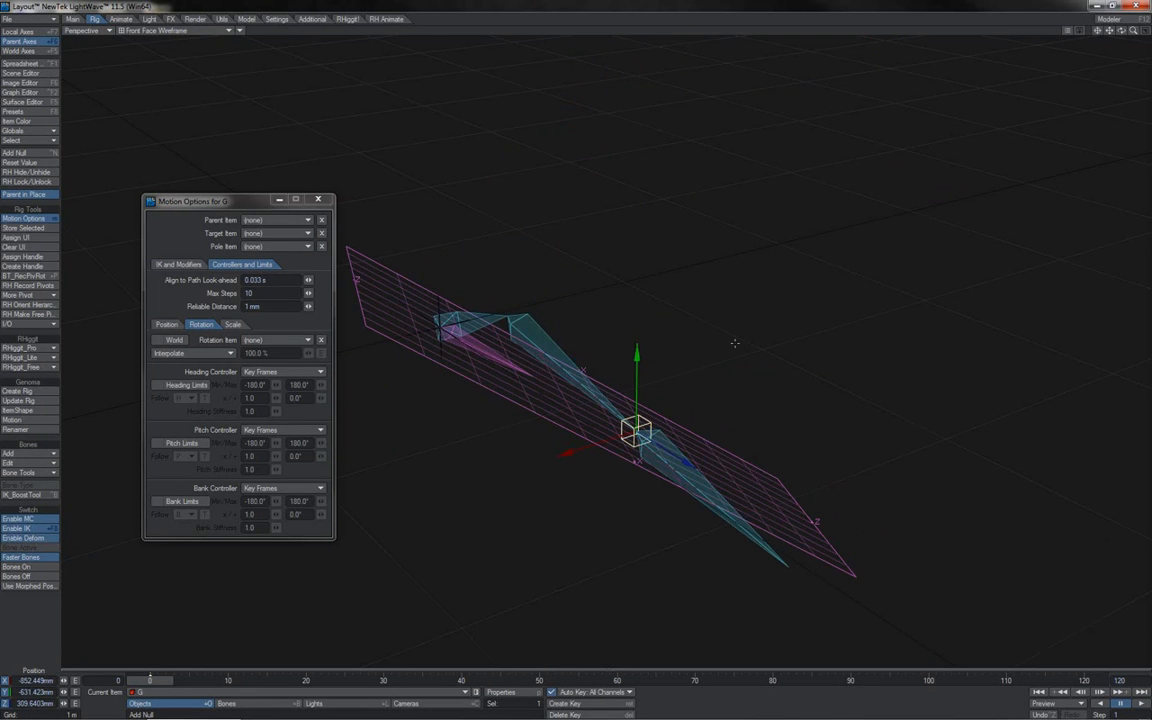
left_click_drag(735, 343, 605, 451)
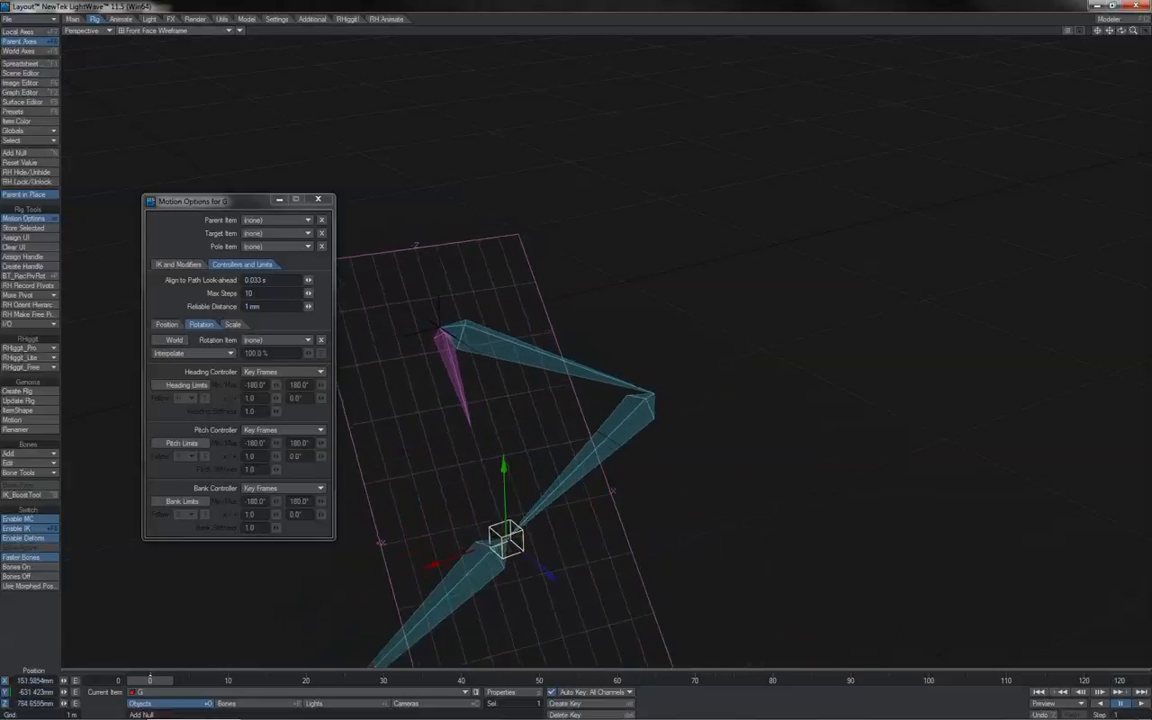
left_click_drag(506, 540, 713, 430)
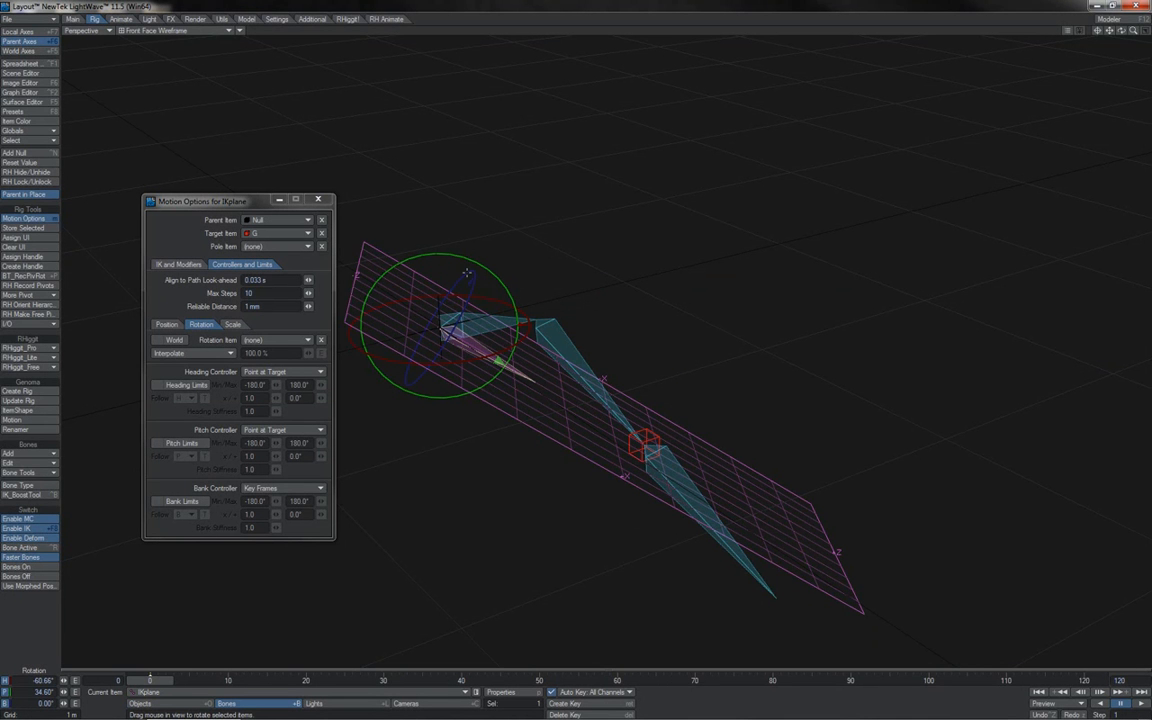
Try rotating IKplane in bank, undo the last rotation, and move goal G to about X -925 mm, Z 886 mm
left_click_drag(466, 273, 428, 321)
left_click_drag(468, 276, 350, 282)
key("ctrl+z")
left_click(654, 437)
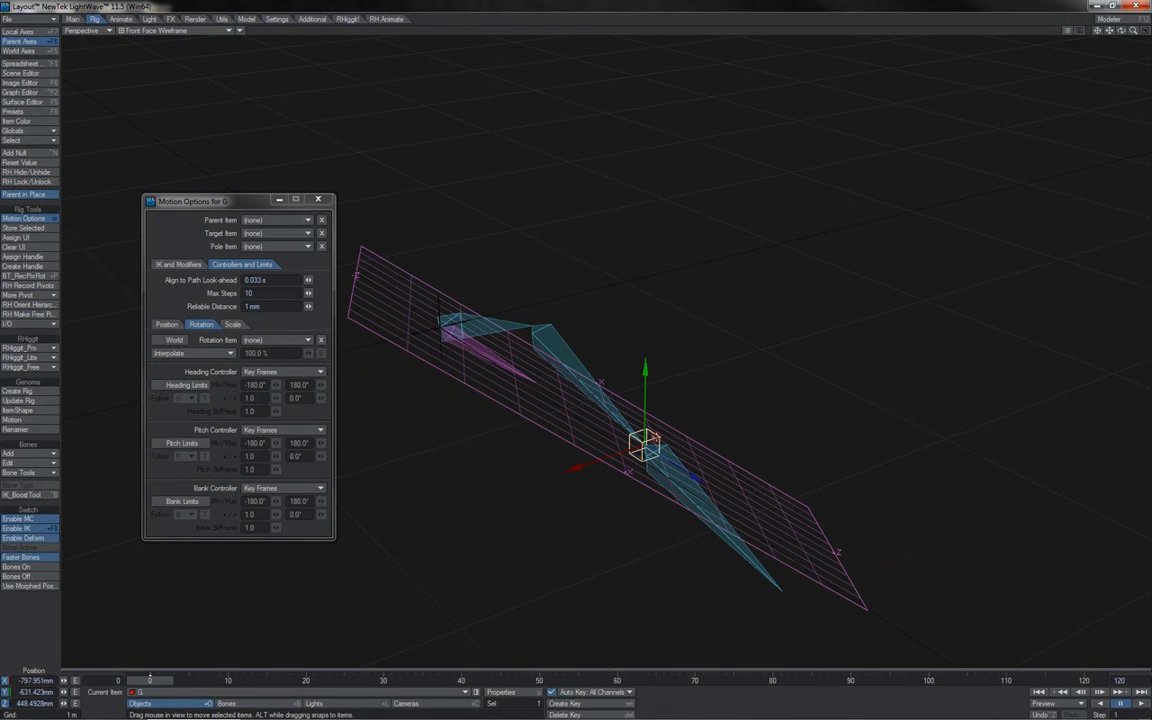
left_click_drag(757, 383, 726, 474)
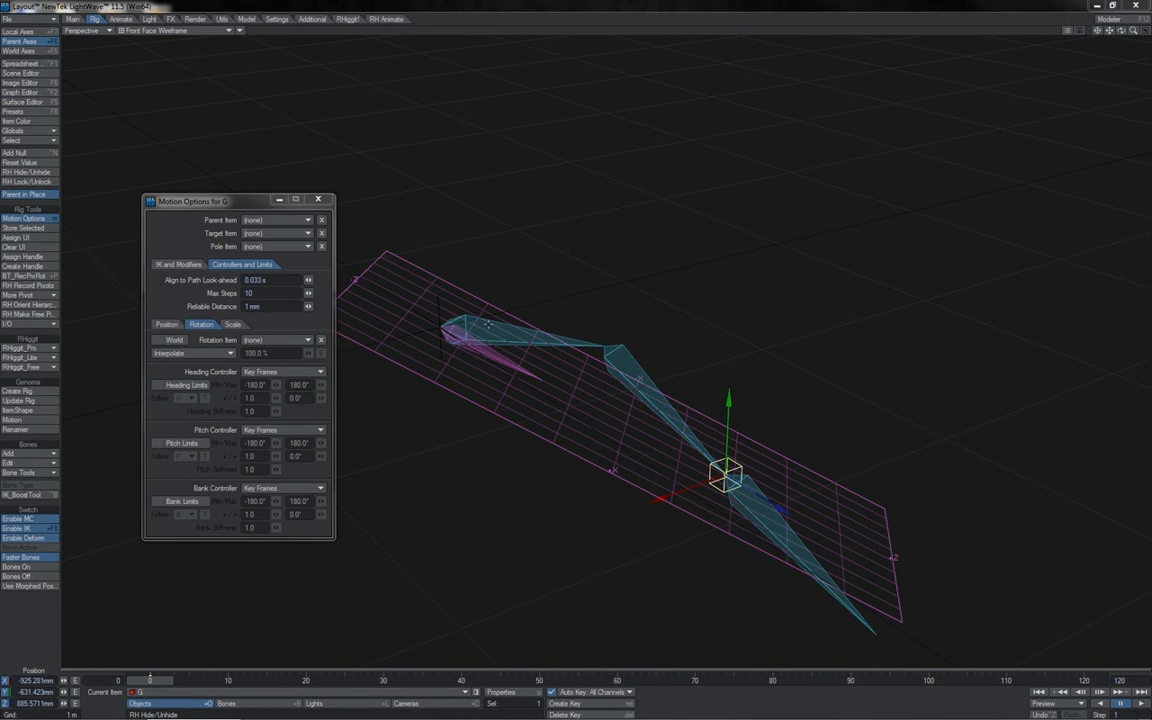
Compare the rotations of Bone (1) and IKplane, and offset Bone (1) from IKplane's root to about X -134 mm, Z 271 mm
left_click(487, 323)
key("y")
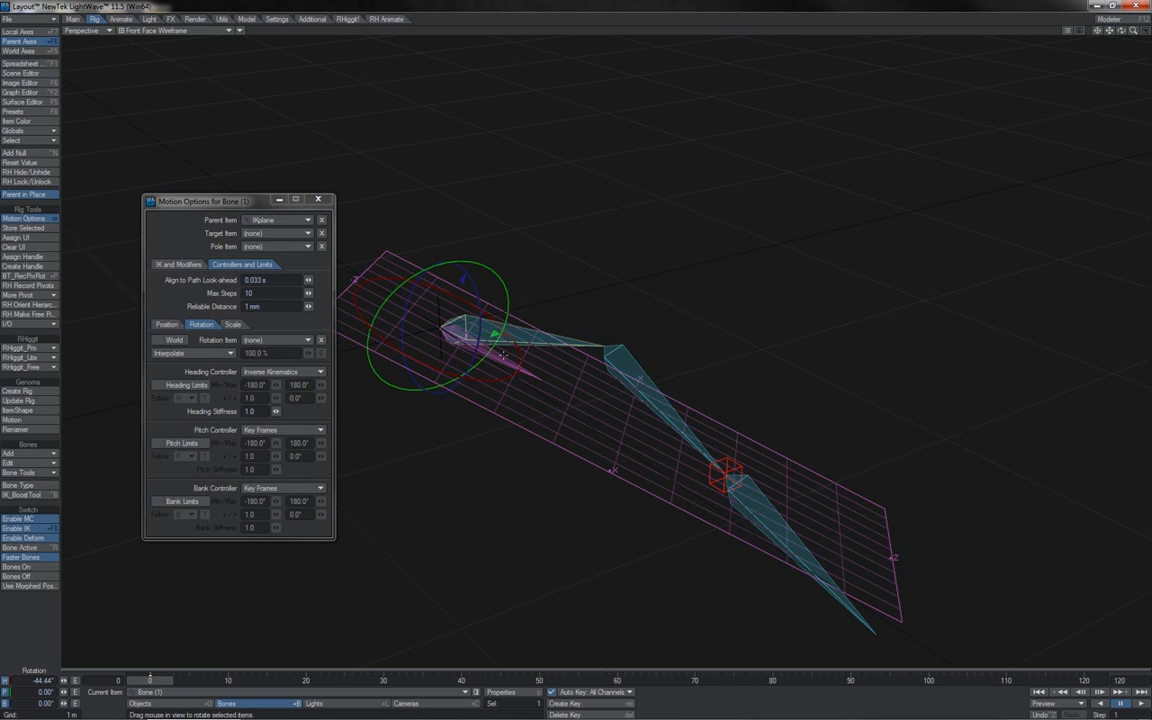
left_click(503, 355)
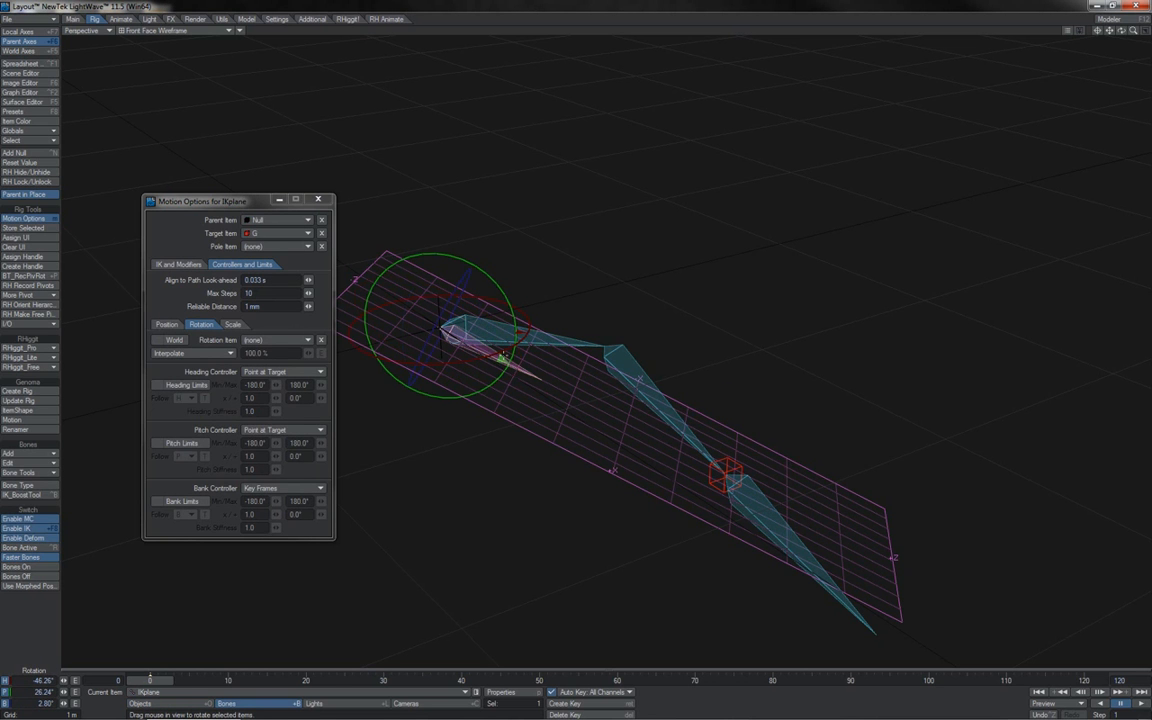
key("t")
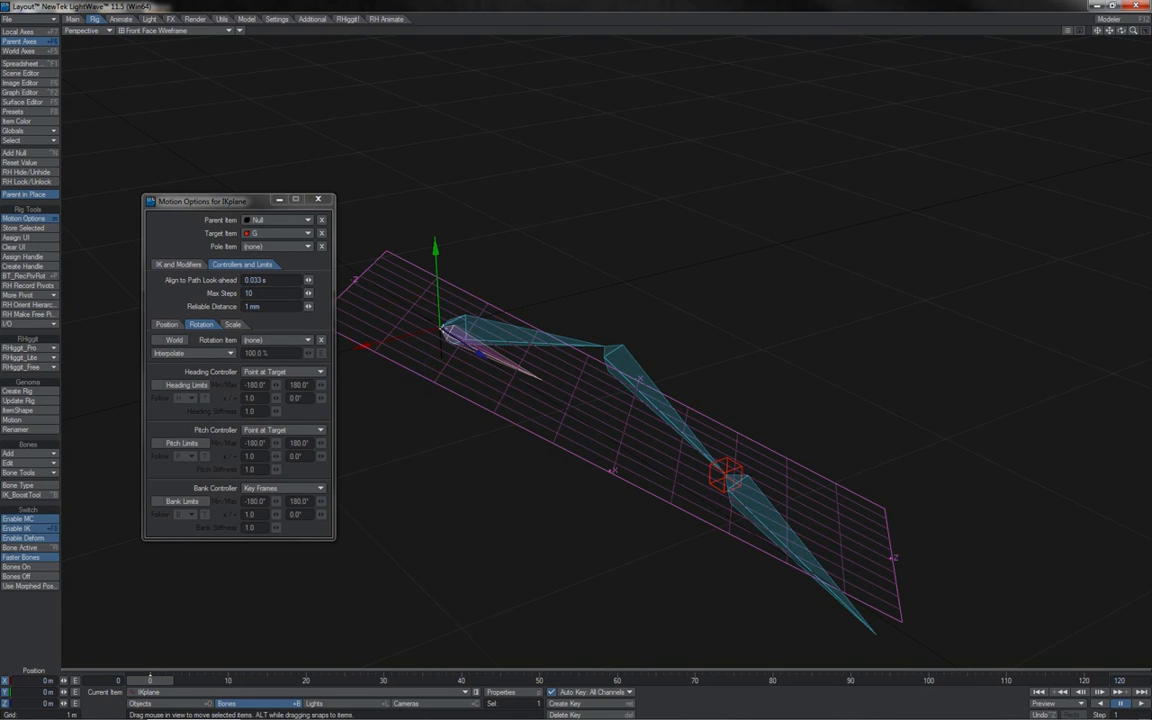
left_click(454, 366)
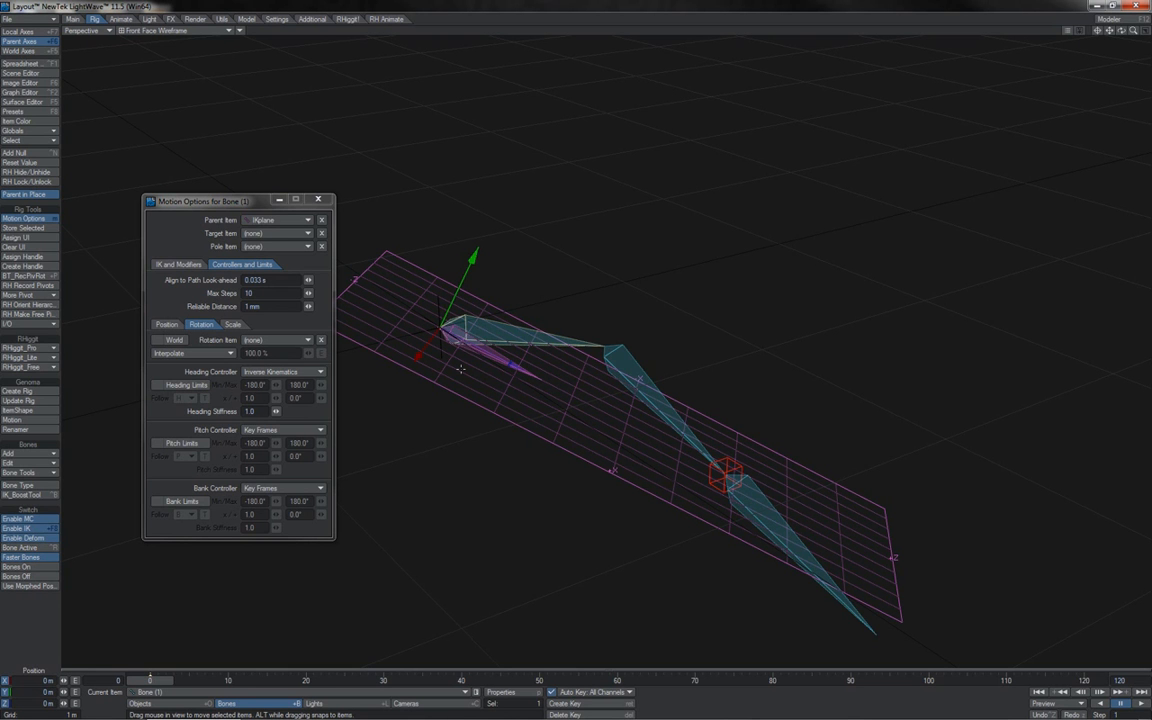
left_click_drag(460, 369, 477, 302)
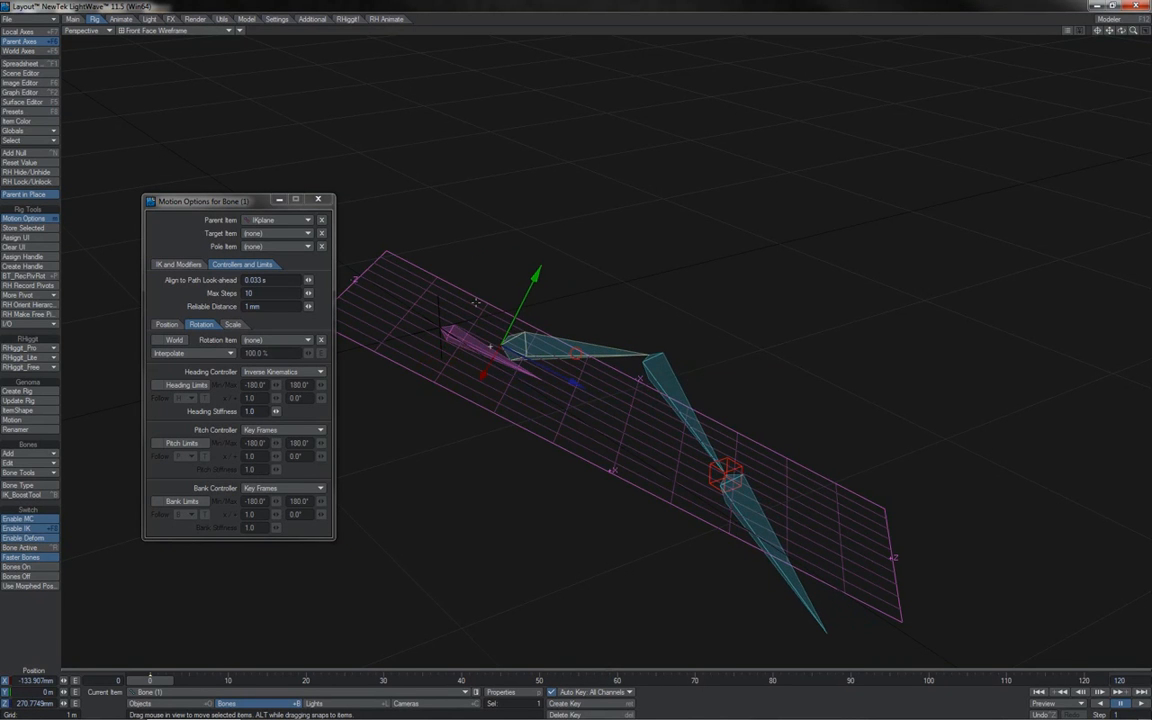
right_click_drag(517, 290, 513, 165)
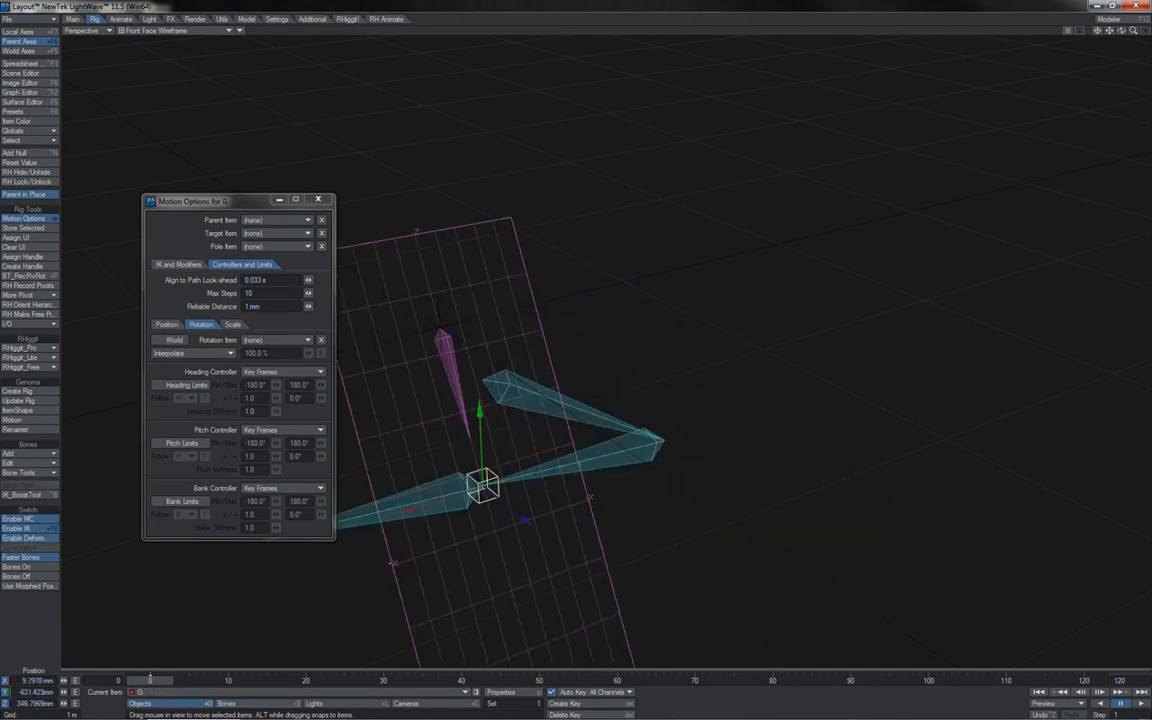
Move goal G to about X -460 mm, Z 993 mm and rotate IKplane to a bank of -15°
left_click_drag(482, 486, 656, 515)
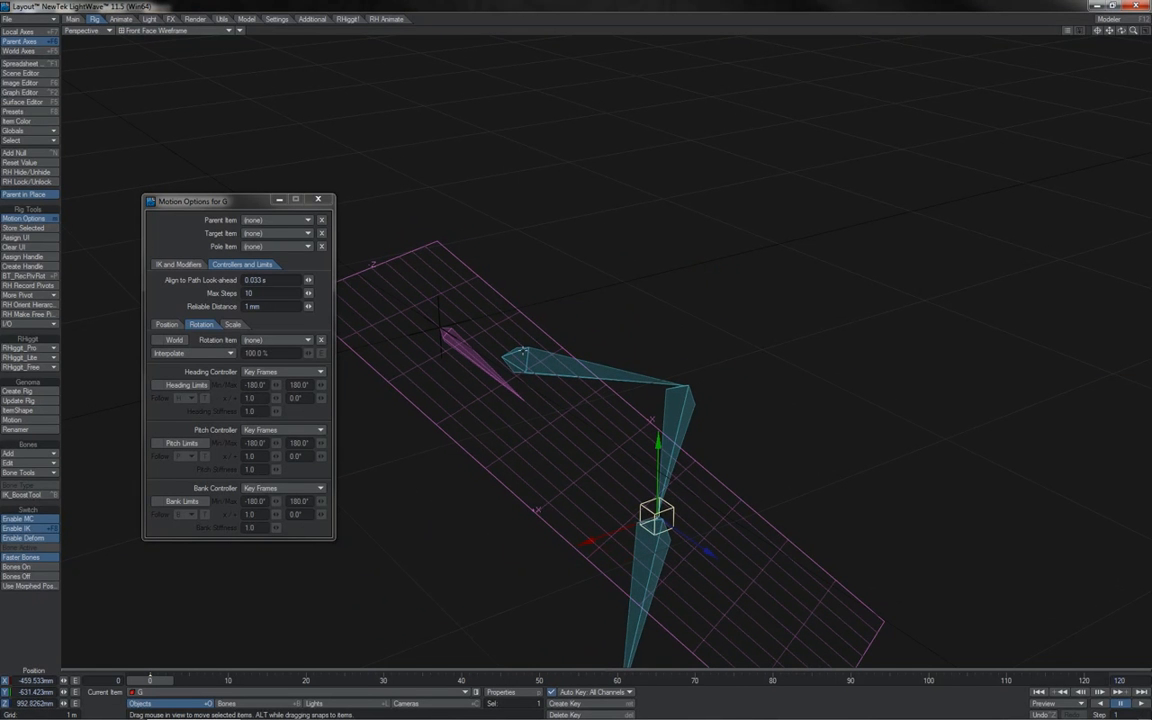
left_click(474, 361)
key("y")
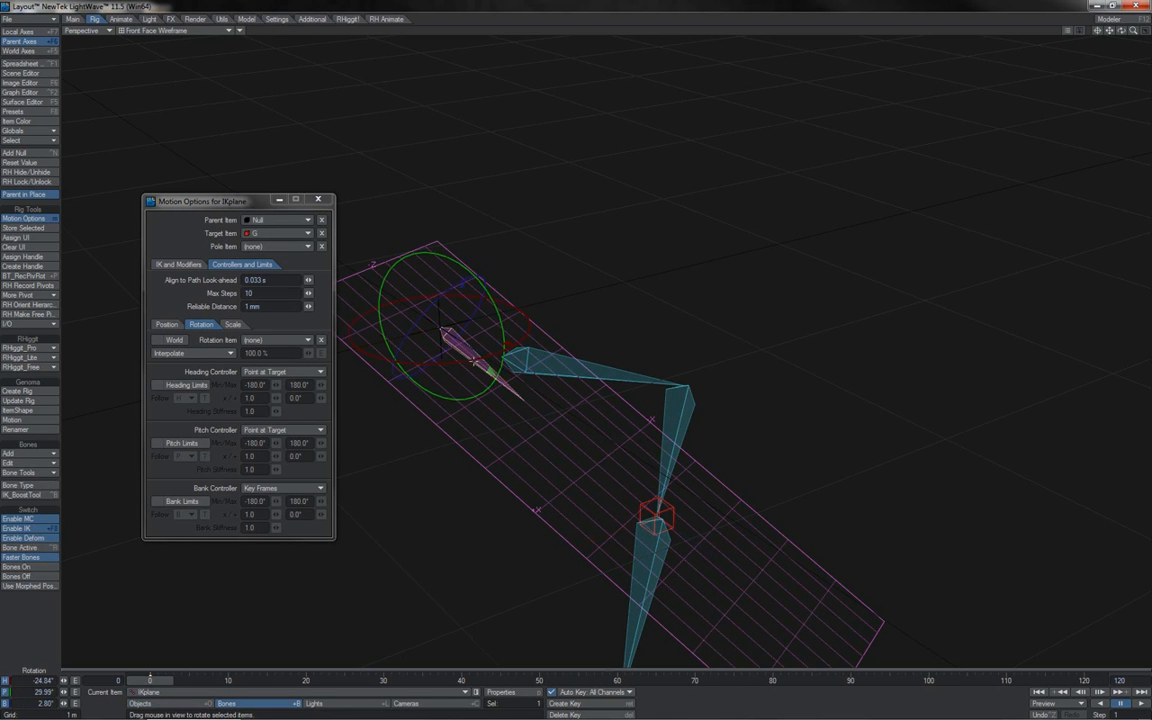
mouse_move(434, 306)
left_mouse_down()
mouse_move(506, 303)
mouse_move(412, 304)
left_mouse_up()
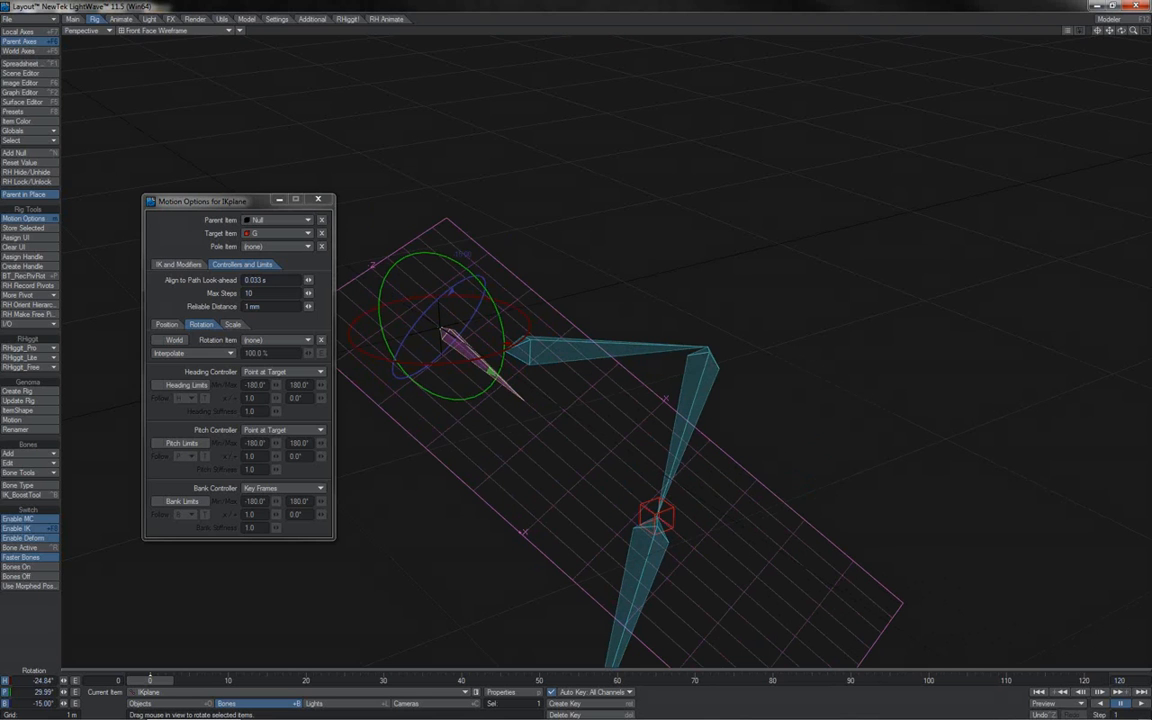
Return Bone (1) to IKplane's root and shift goal G to test the tilted chain
left_click(561, 348)
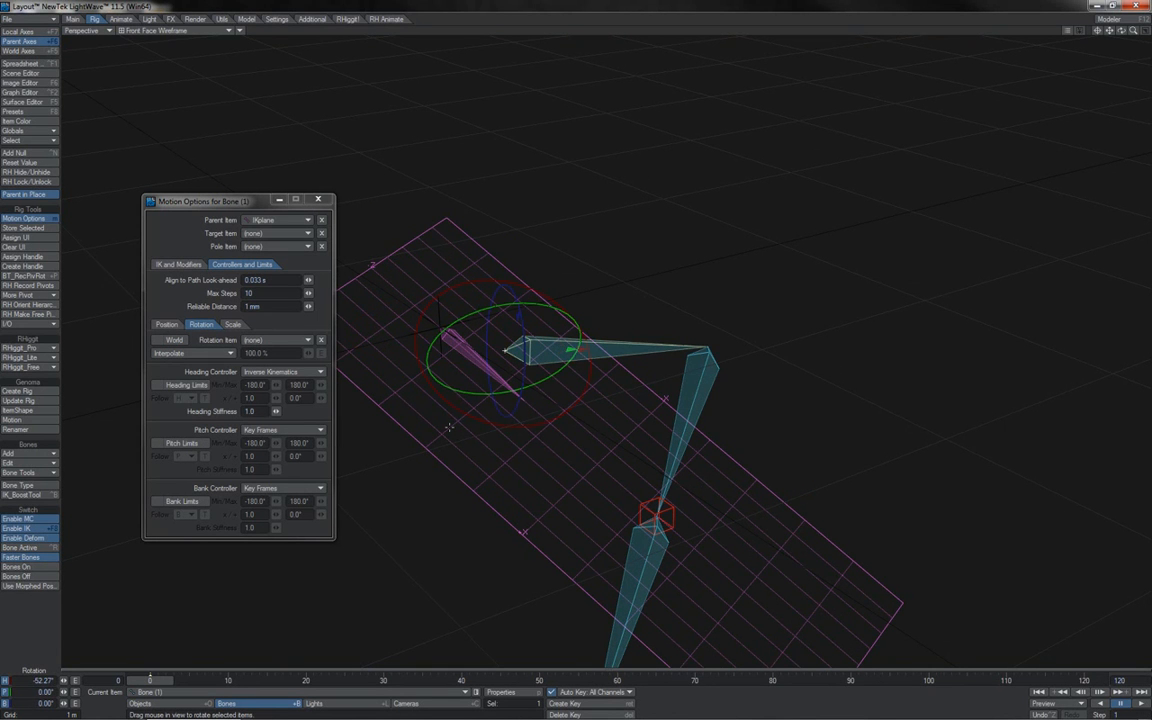
key("t")
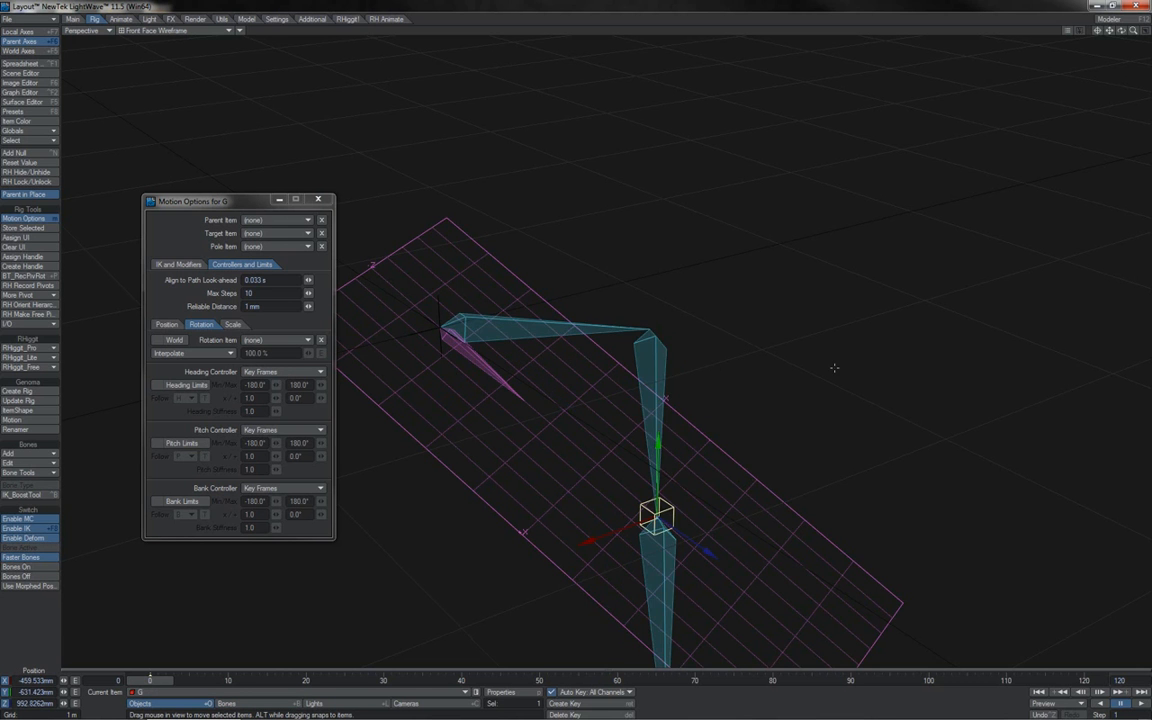
mouse_move(834, 368)
left_mouse_down()
mouse_move(809, 335)
mouse_move(732, 302)
mouse_move(614, 353)
mouse_move(689, 383)
mouse_move(863, 342)
left_mouse_up()
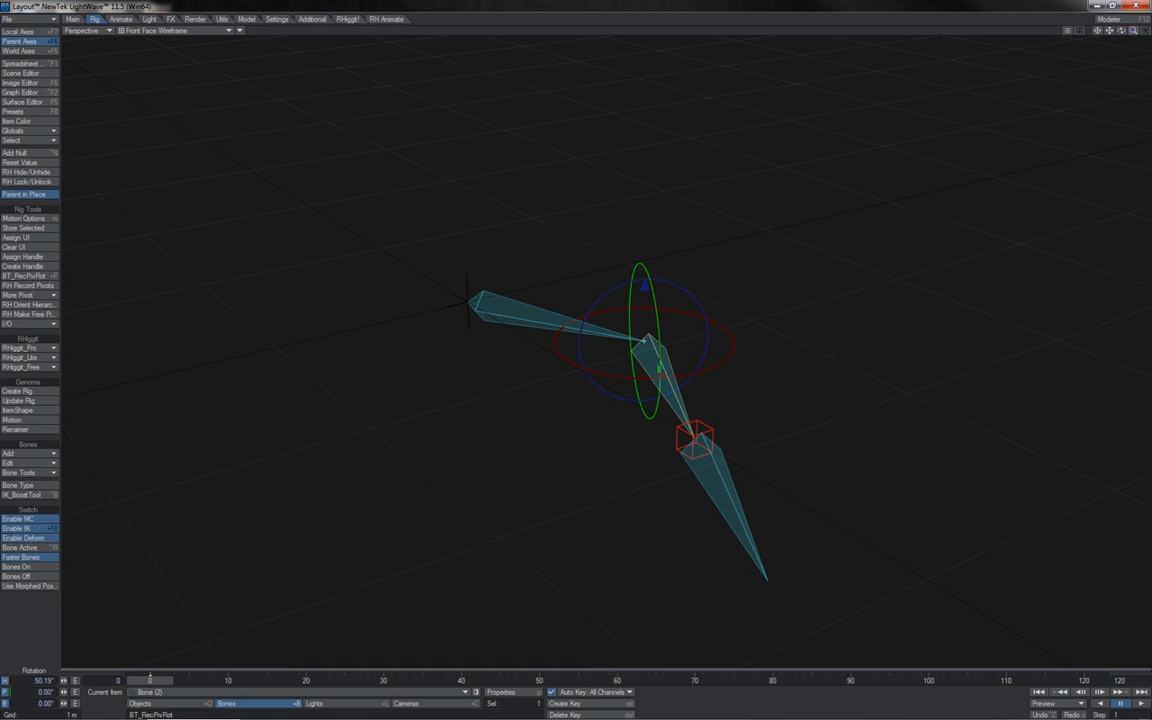
Rotate the root bone, Bone (1), to a pitch of 13° with IK enabled
mouse_move(1121, 30)
left_mouse_down()
mouse_move(1129, 42)
mouse_move(1143, 28)
left_mouse_up()
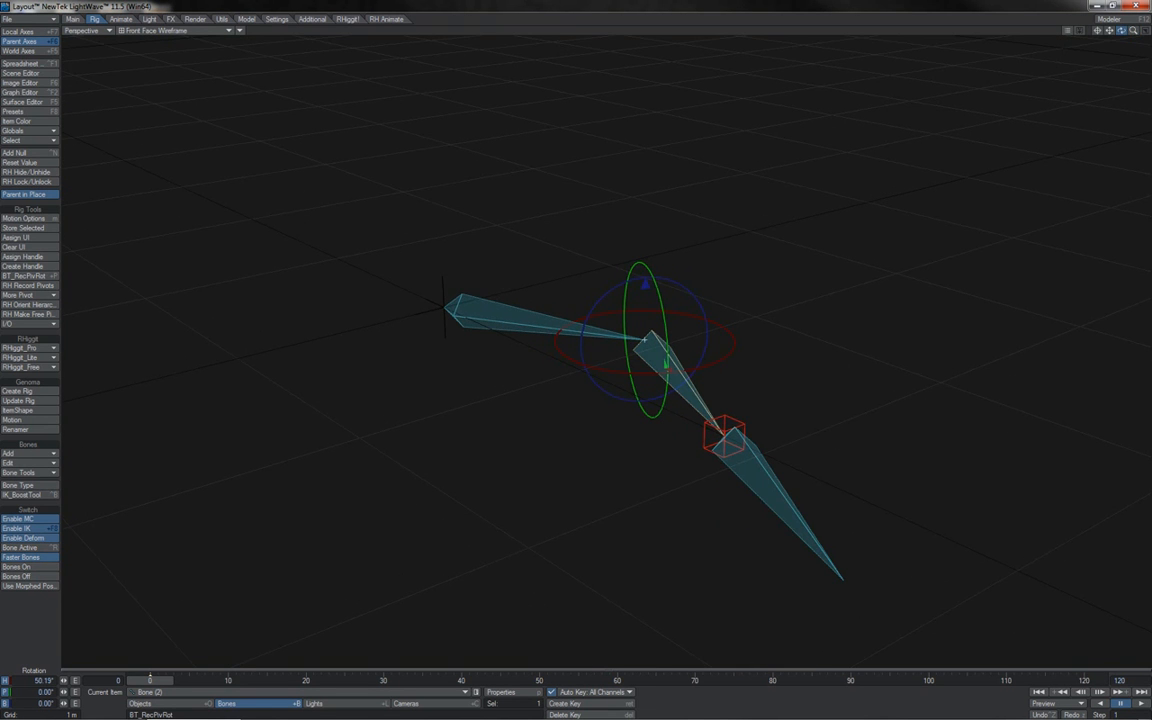
left_click_drag(576, 240, 590, 263)
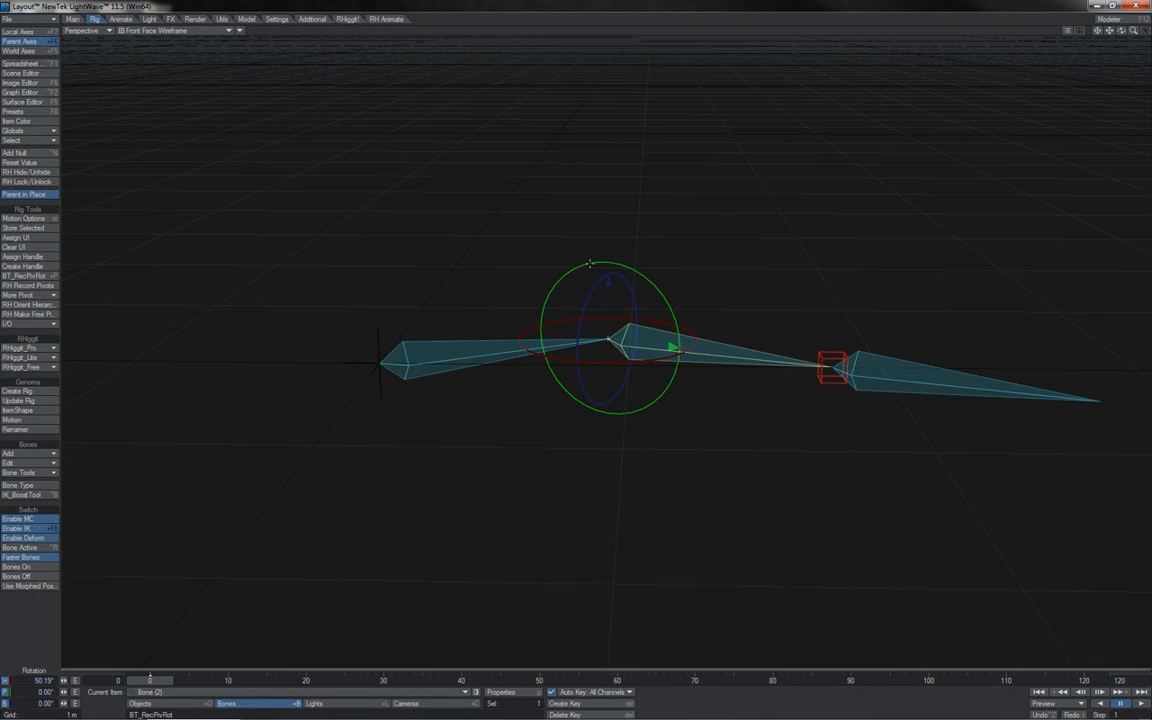
key("Up")
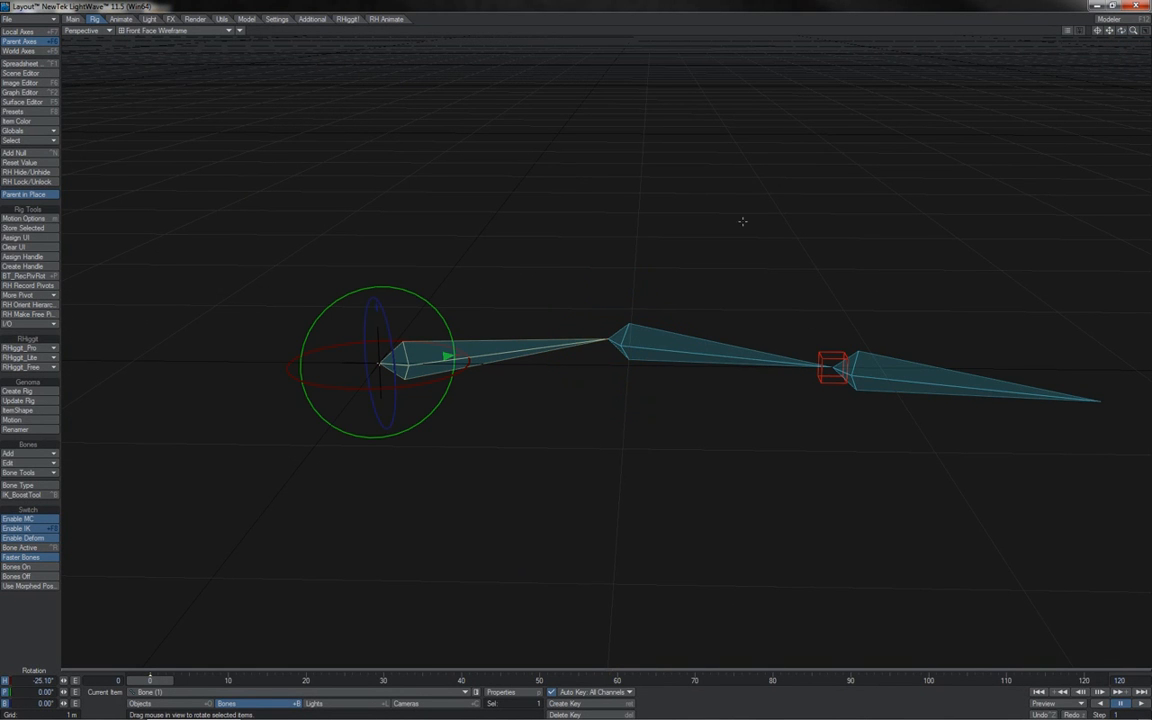
mouse_move(1121, 31)
left_mouse_down()
mouse_move(1121, 6)
mouse_move(1121, 34)
left_mouse_up()
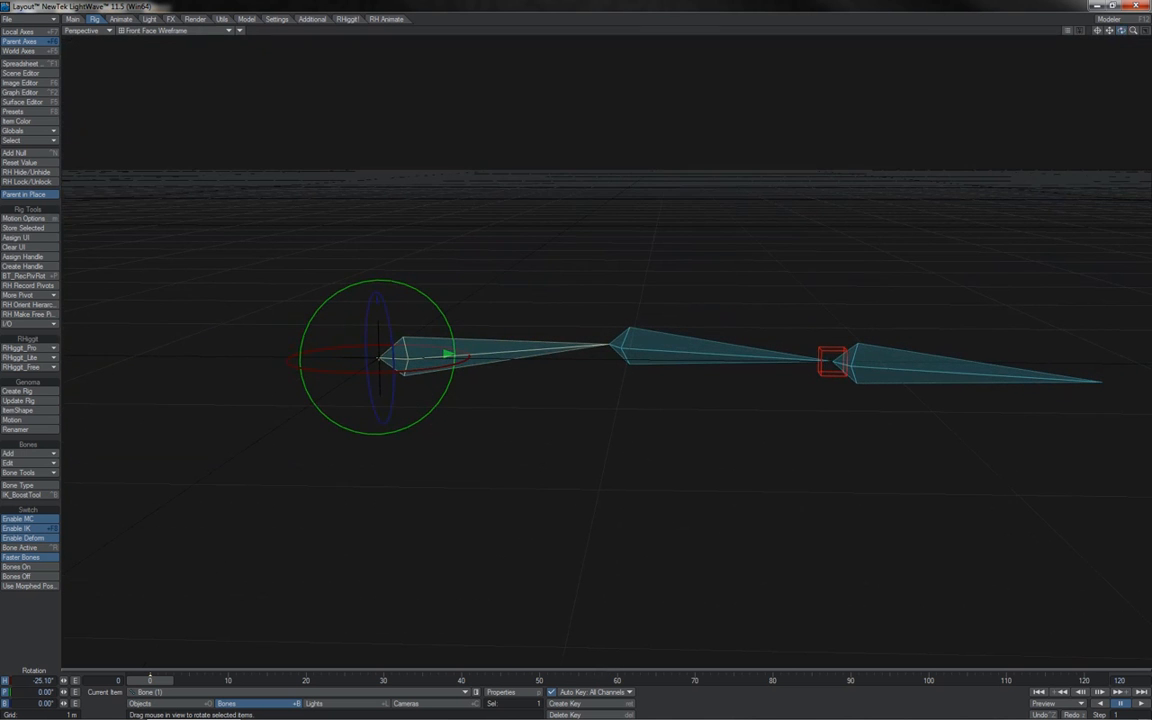
left_click_drag(437, 304, 449, 330)
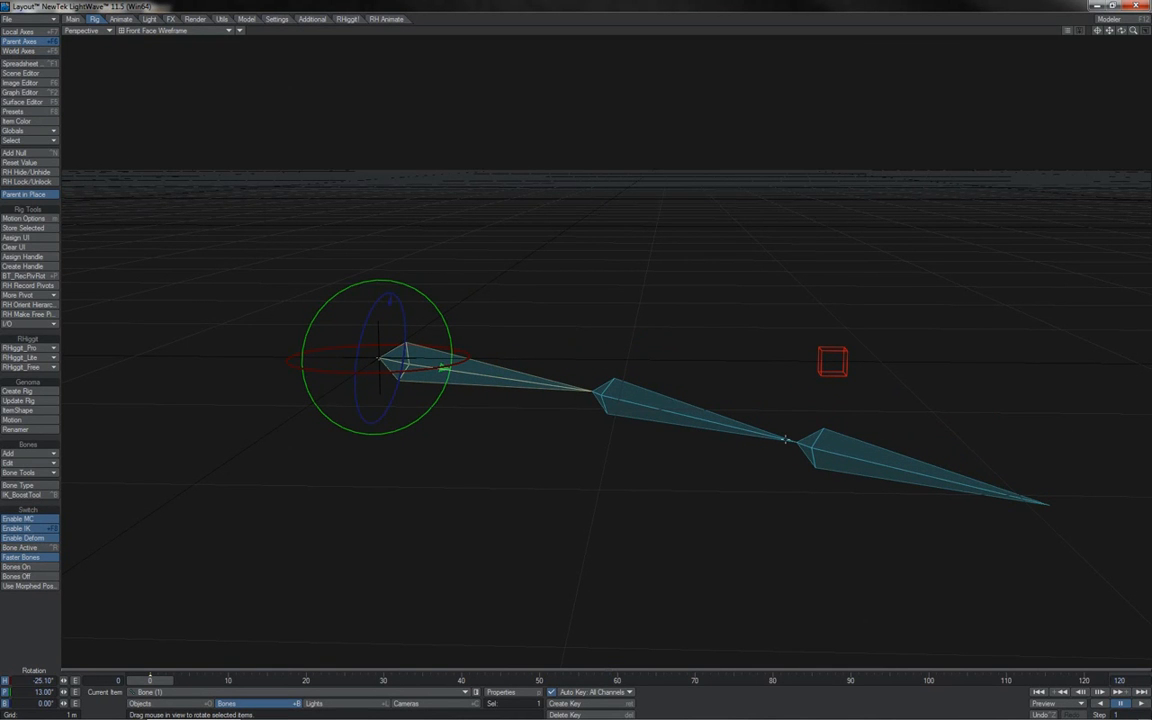
Clear Bone (1)'s pitch and move goal G to about X -65 mm, Z 1.42 m to bend the chain
left_click(785, 439)
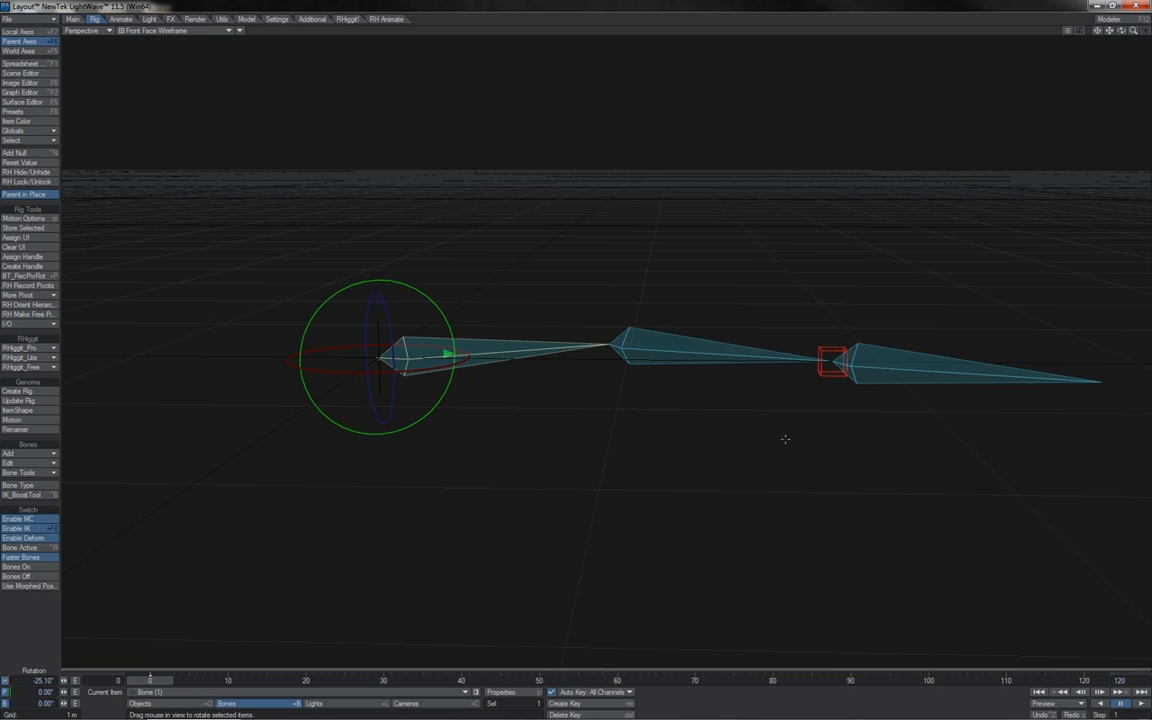
left_click_drag(663, 300, 663, 322)
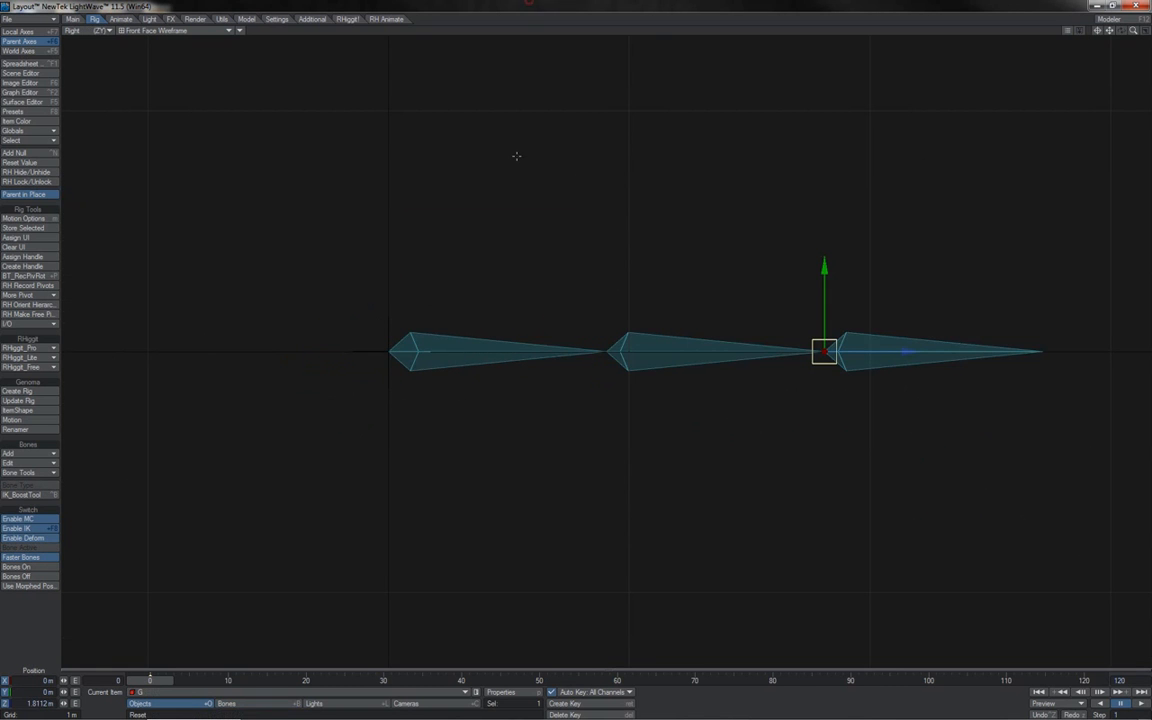
key("1")
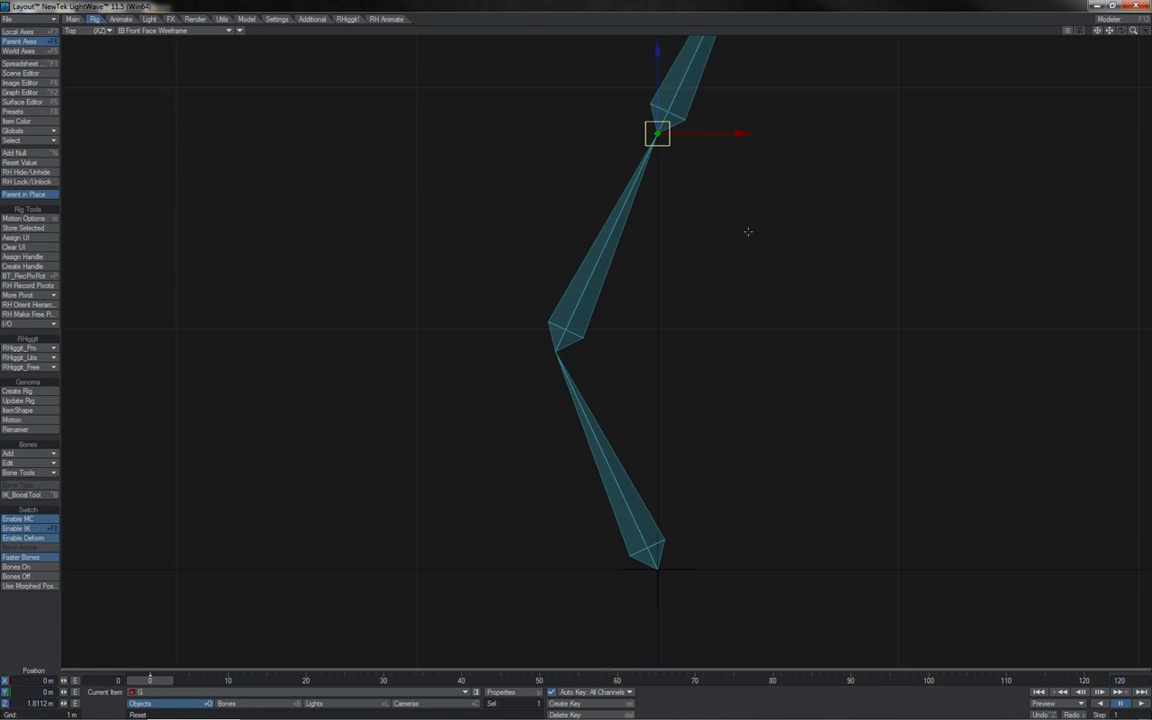
left_click_drag(748, 231, 589, 287)
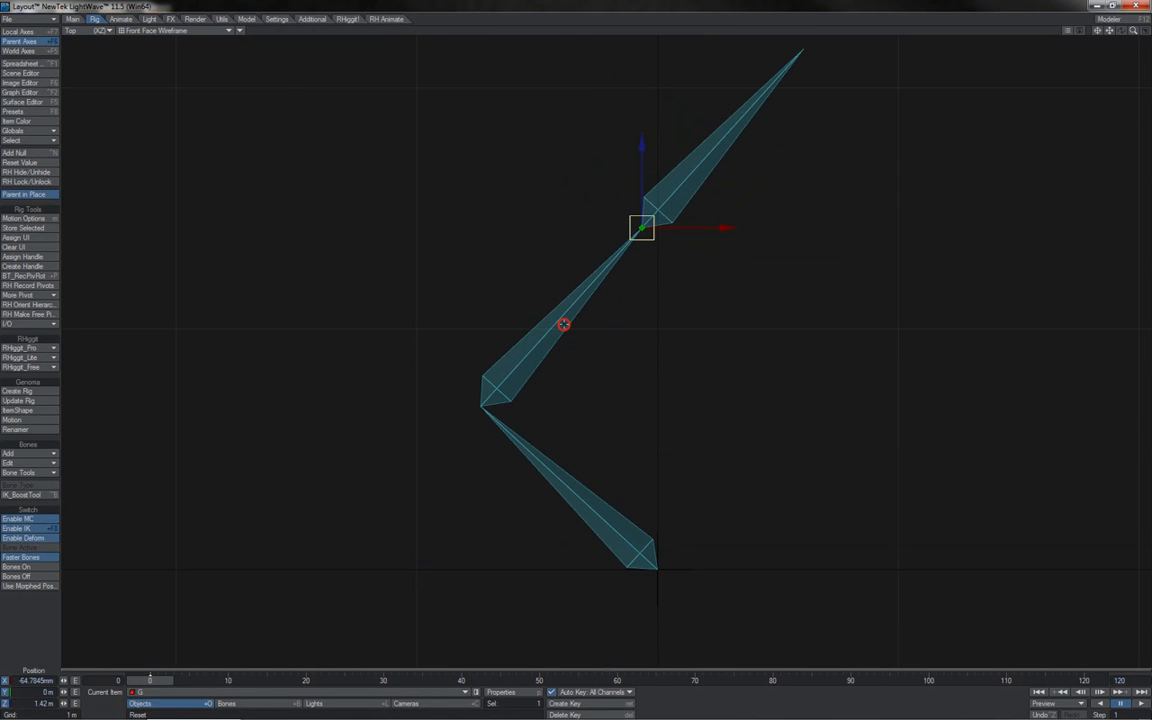
Examine the rotation axes and values of Bone (2) and Bone (1) from above and from the side
key("shift+b")
key("y")
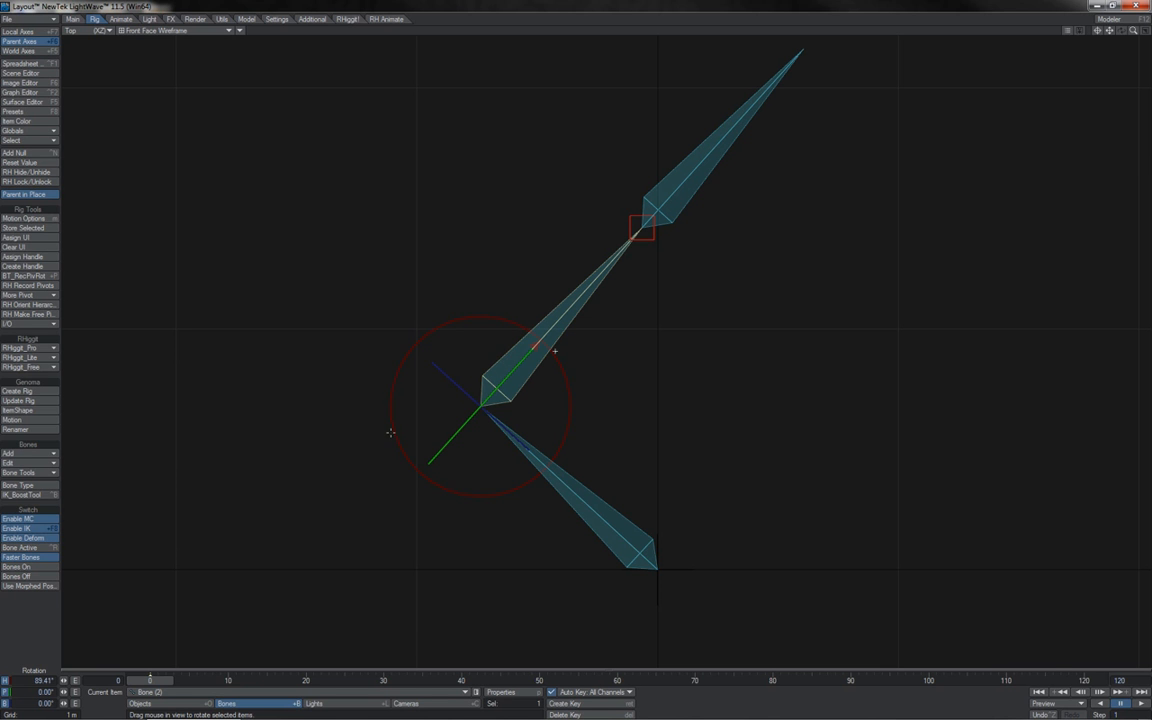
left_click(592, 497)
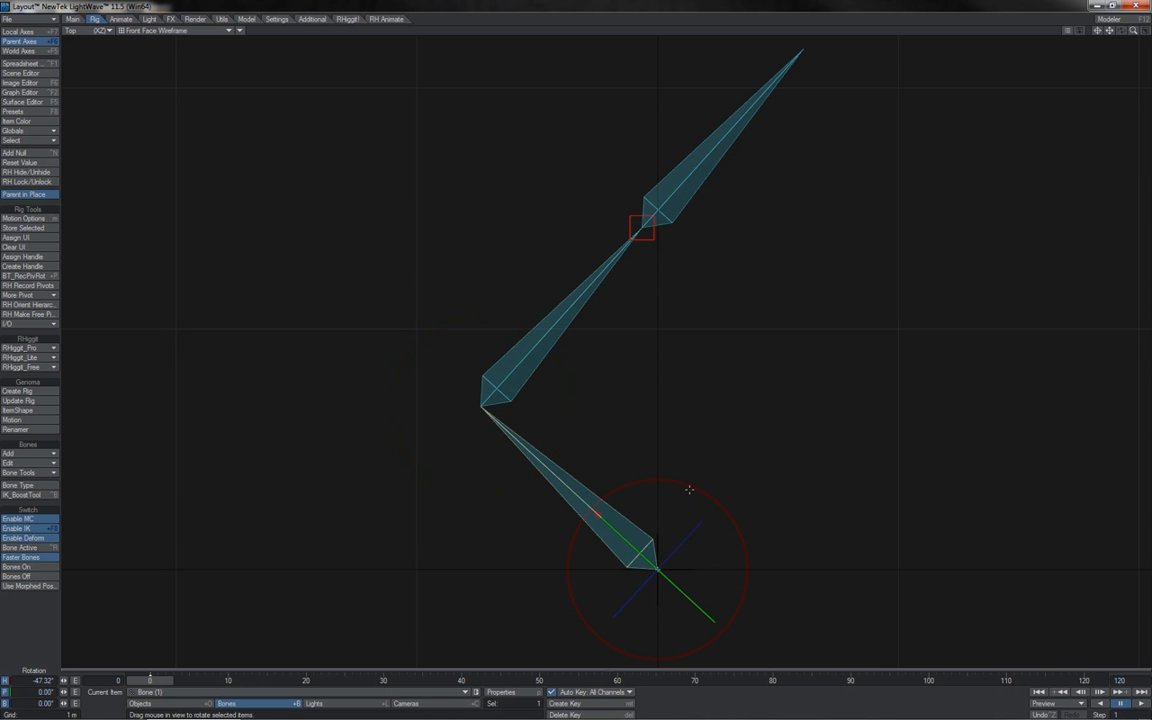
key("3")
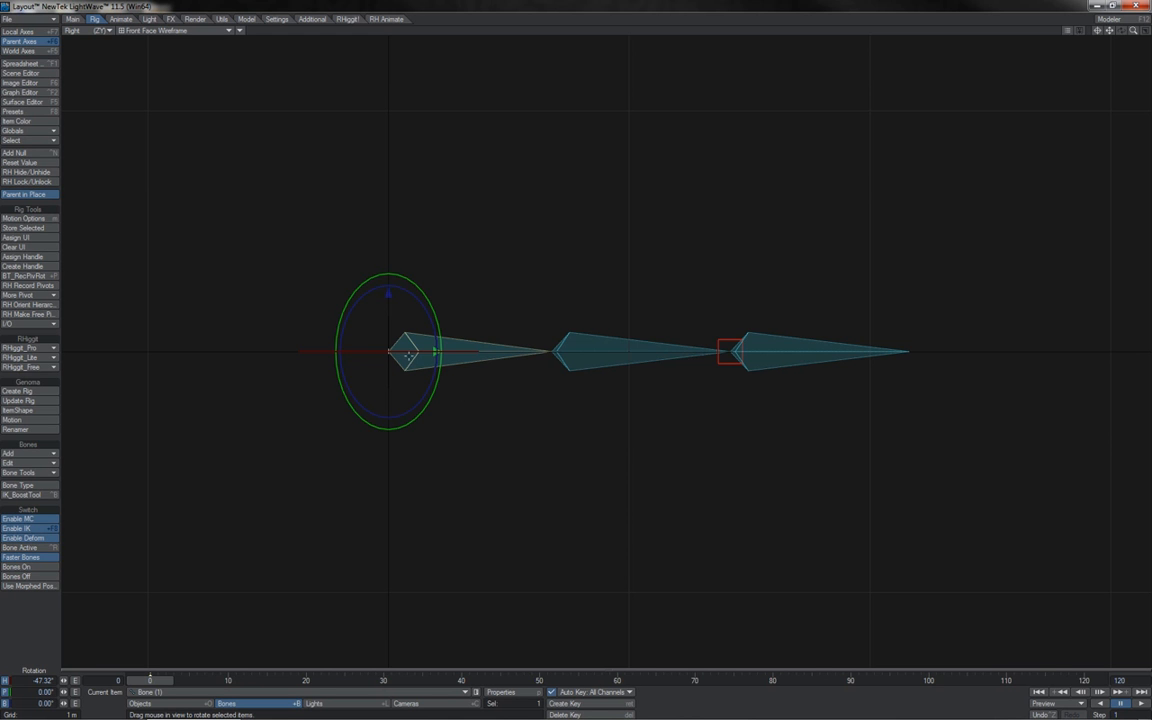
left_click(603, 355)
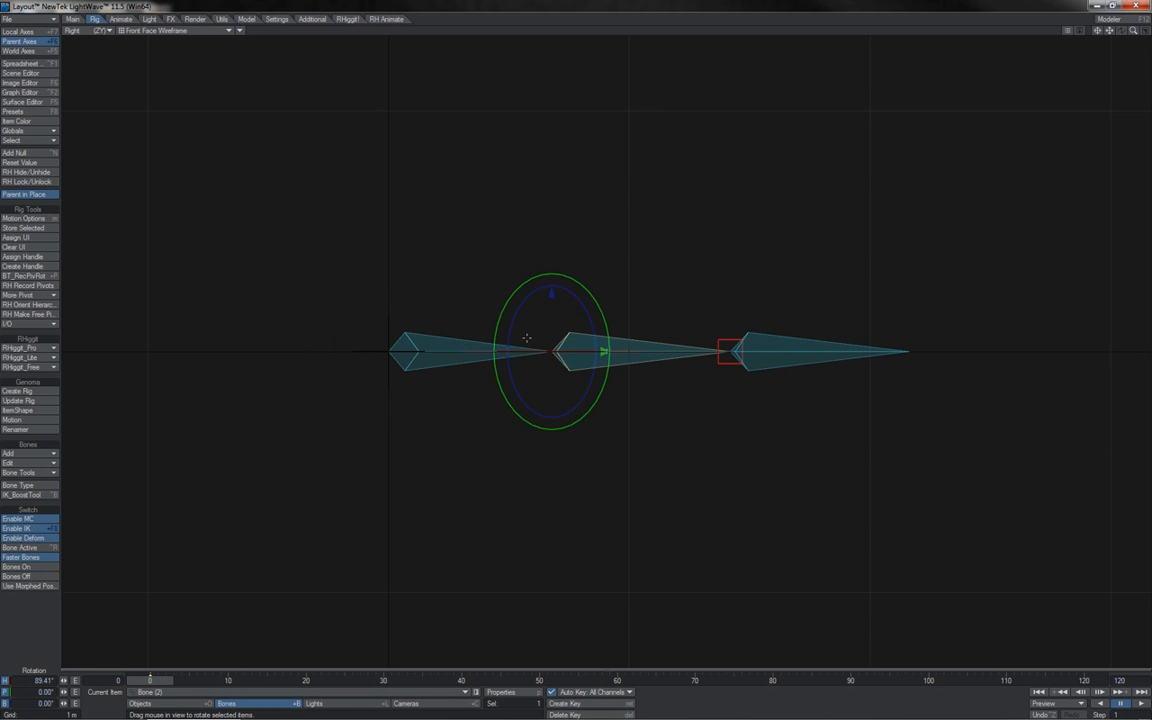
Offset Bone (2) to about Y -192 mm and Bone (3) to about Y 192 mm, and check Bone (2)'s rotation
key("t")
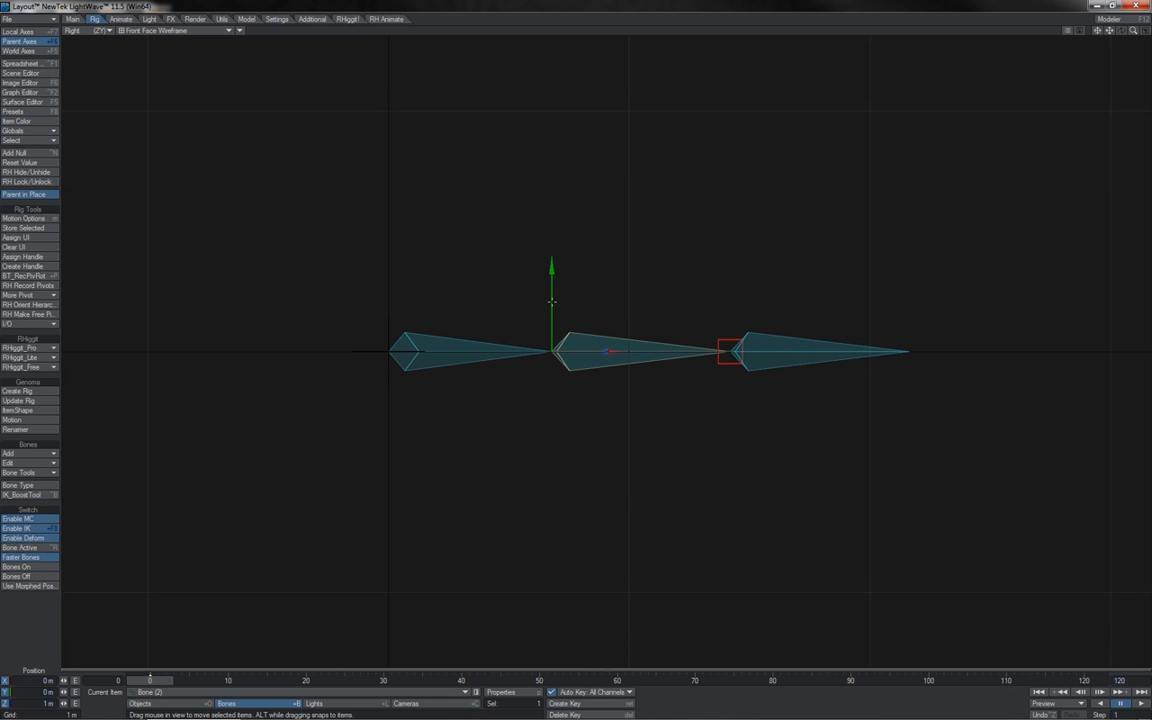
left_click_drag(551, 301, 551, 348)
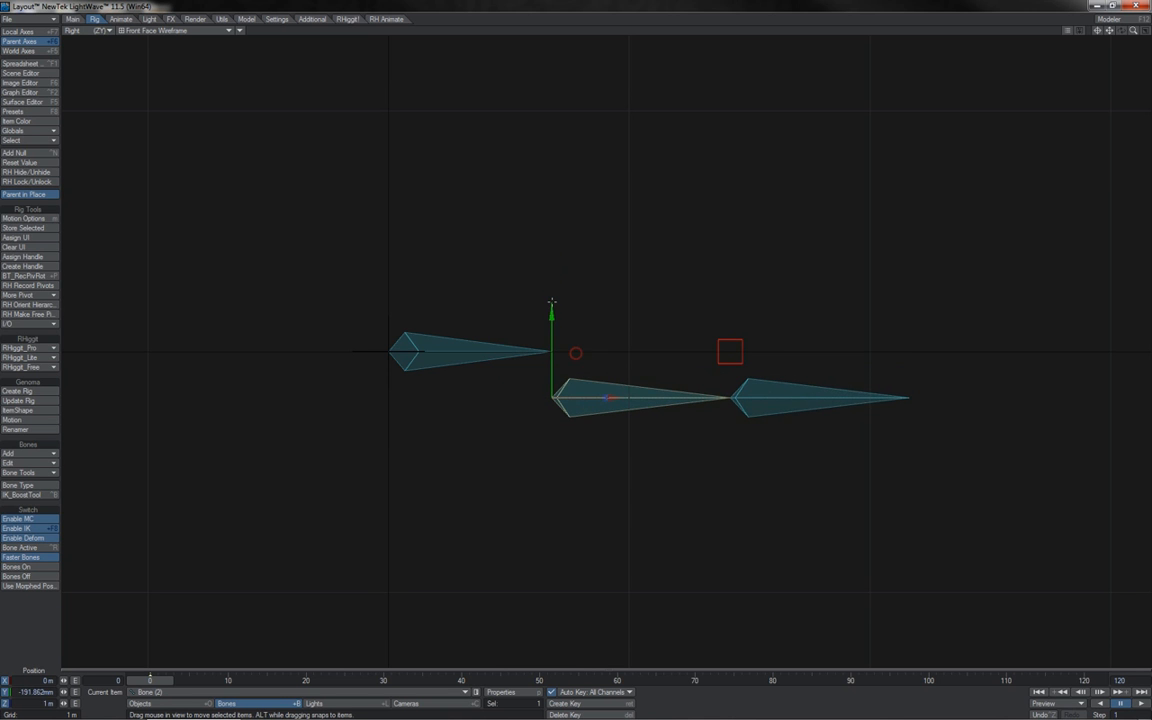
key("Down")
left_click_drag(657, 279, 657, 229)
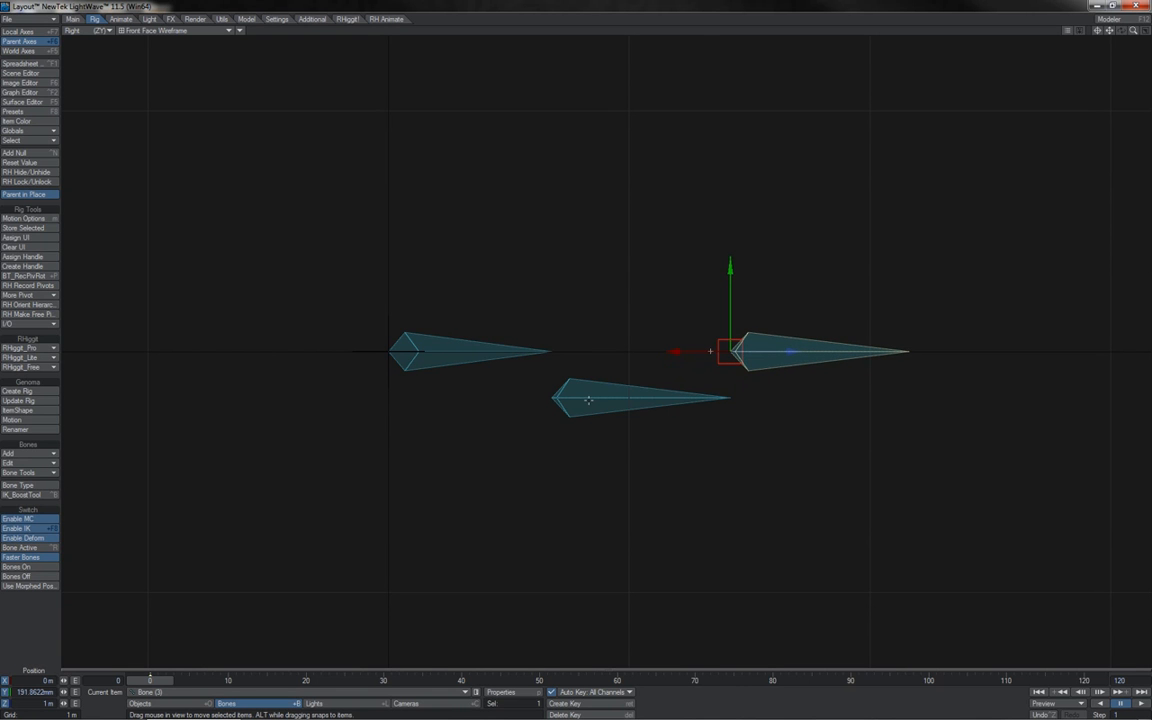
left_click(588, 400)
key("y")
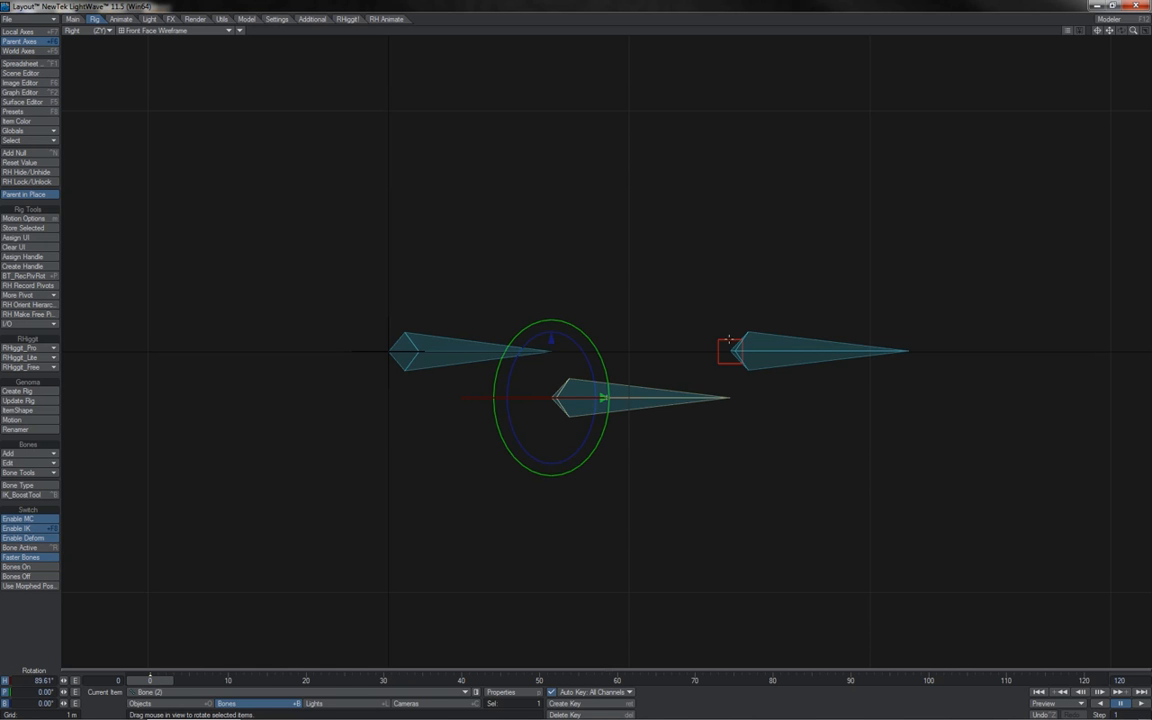
Move goal G in the side and top views to test IK on the chain with the offset middle bone
left_click(729, 340)
key("t")
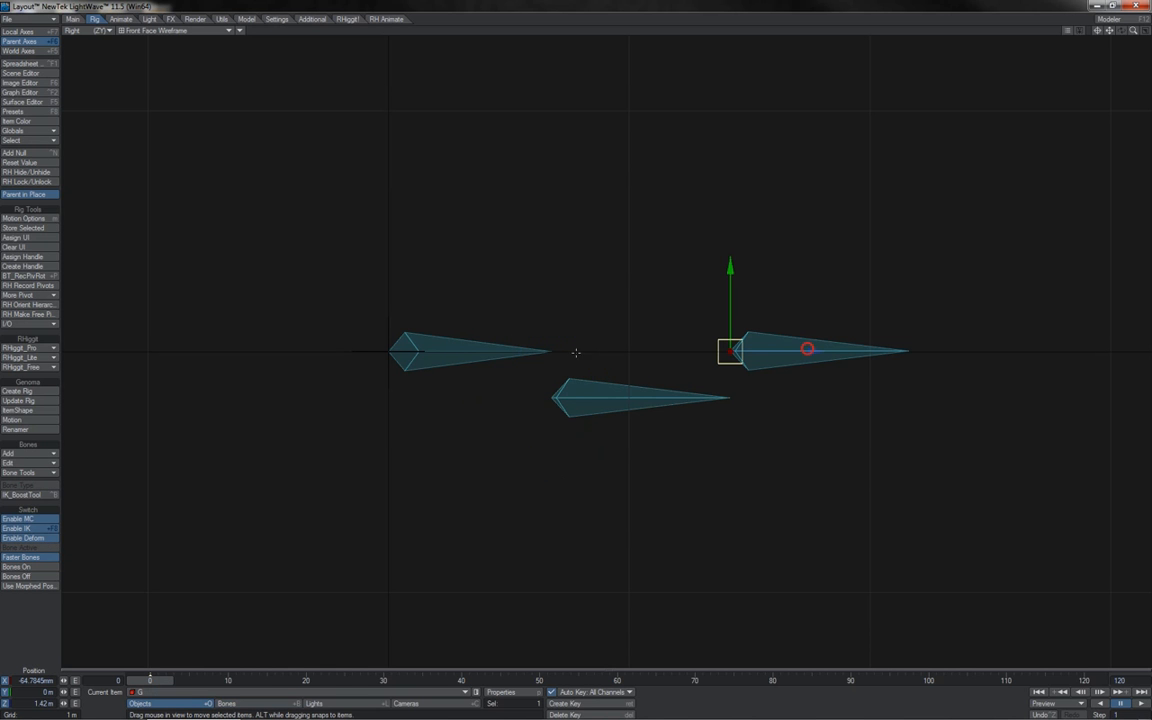
mouse_move(805, 345)
left_mouse_down()
mouse_move(849, 345)
mouse_move(707, 345)
mouse_move(911, 345)
mouse_move(705, 345)
mouse_move(916, 345)
mouse_move(711, 345)
mouse_move(816, 345)
left_mouse_up()
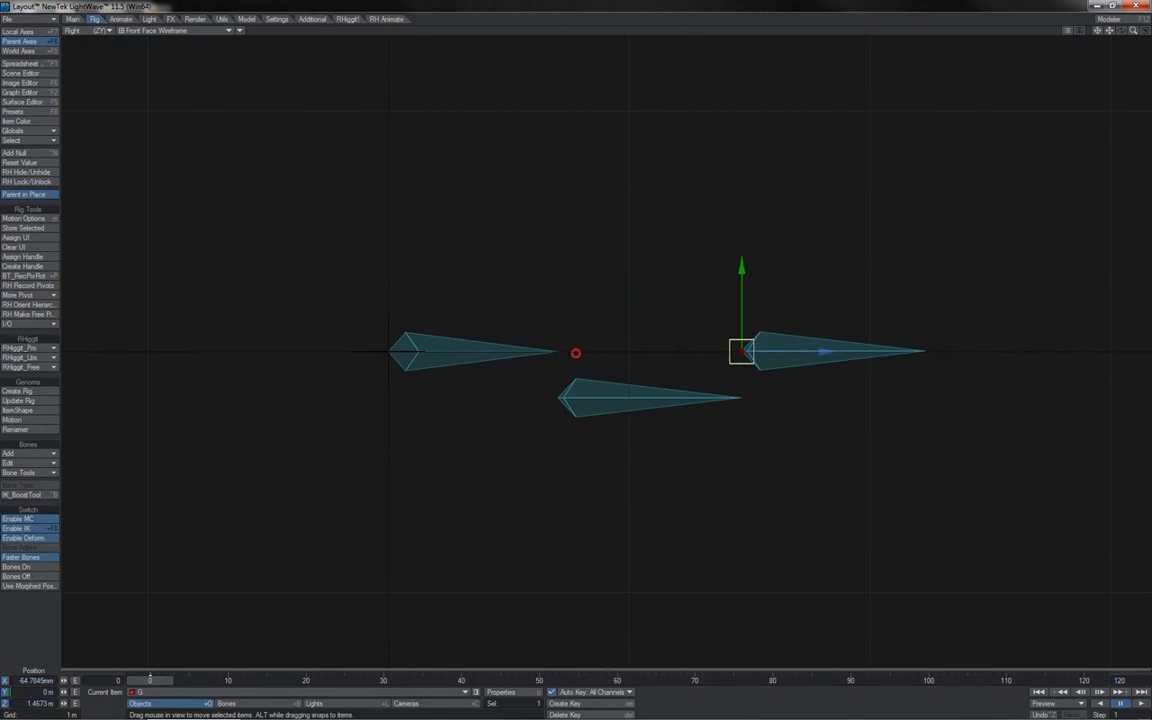
key("2")
left_click_drag(800, 394, 756, 343)
left_click_drag(597, 164, 820, 265)
key("4")
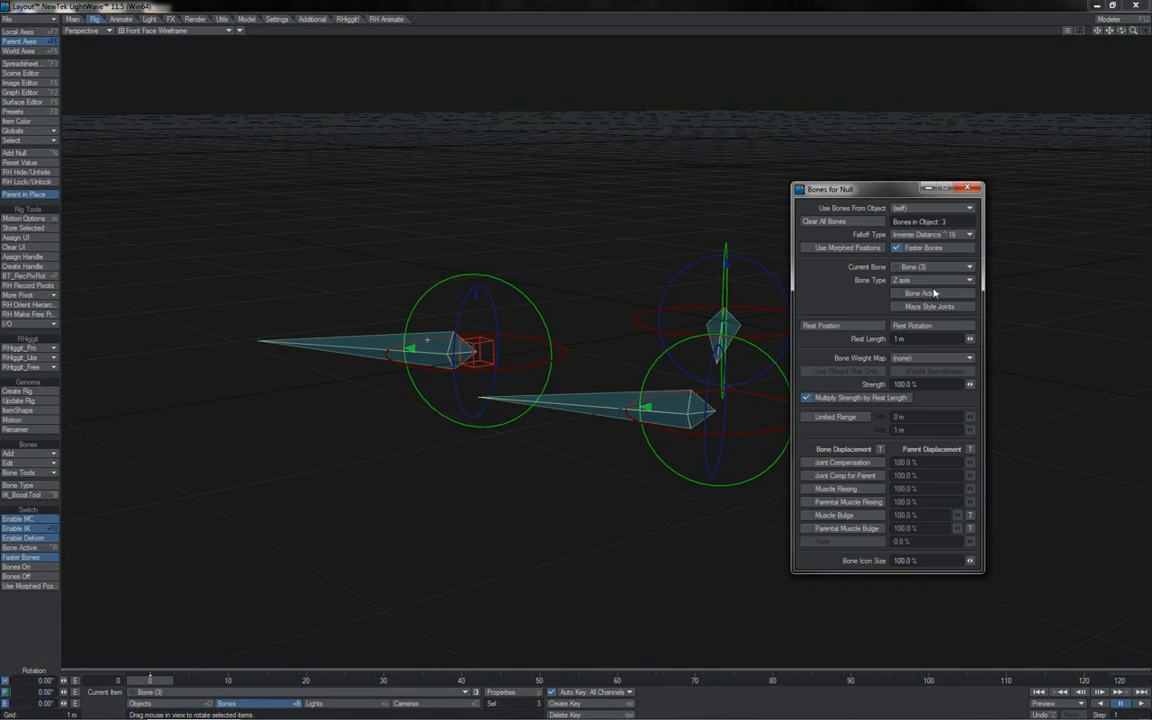
Change the bone type of all three selected bones to Joint and reposition goal G to test the chain
left_click(931, 281)
left_click(927, 290)
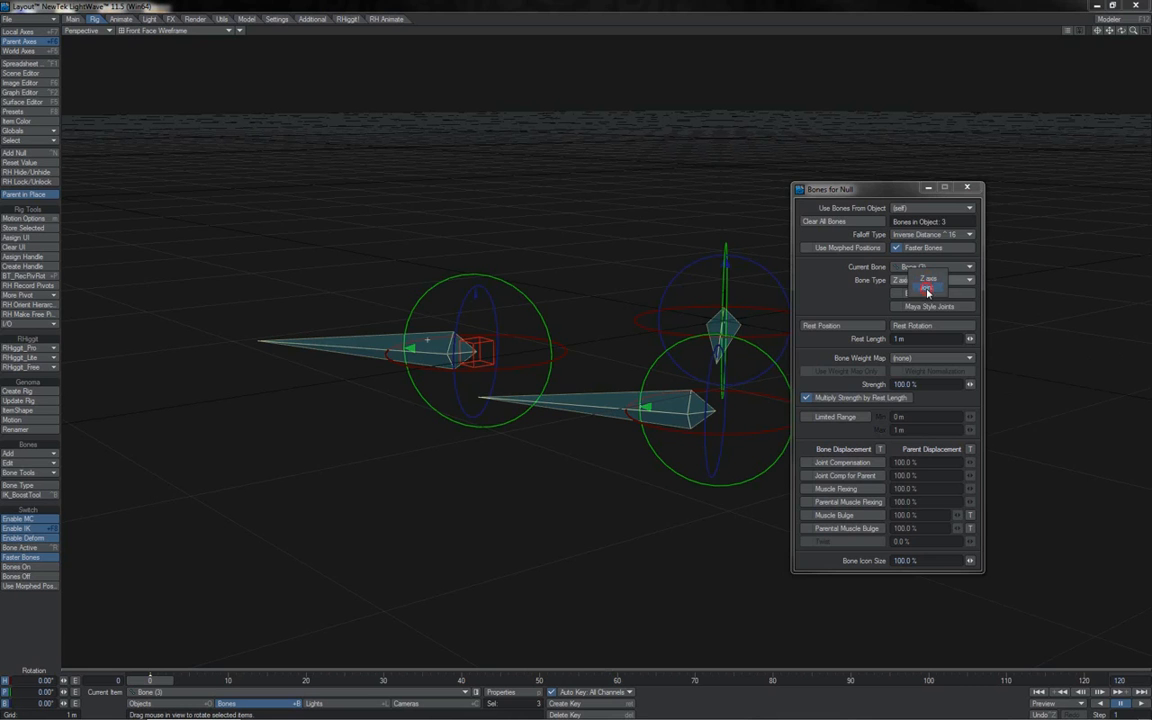
left_click(967, 188)
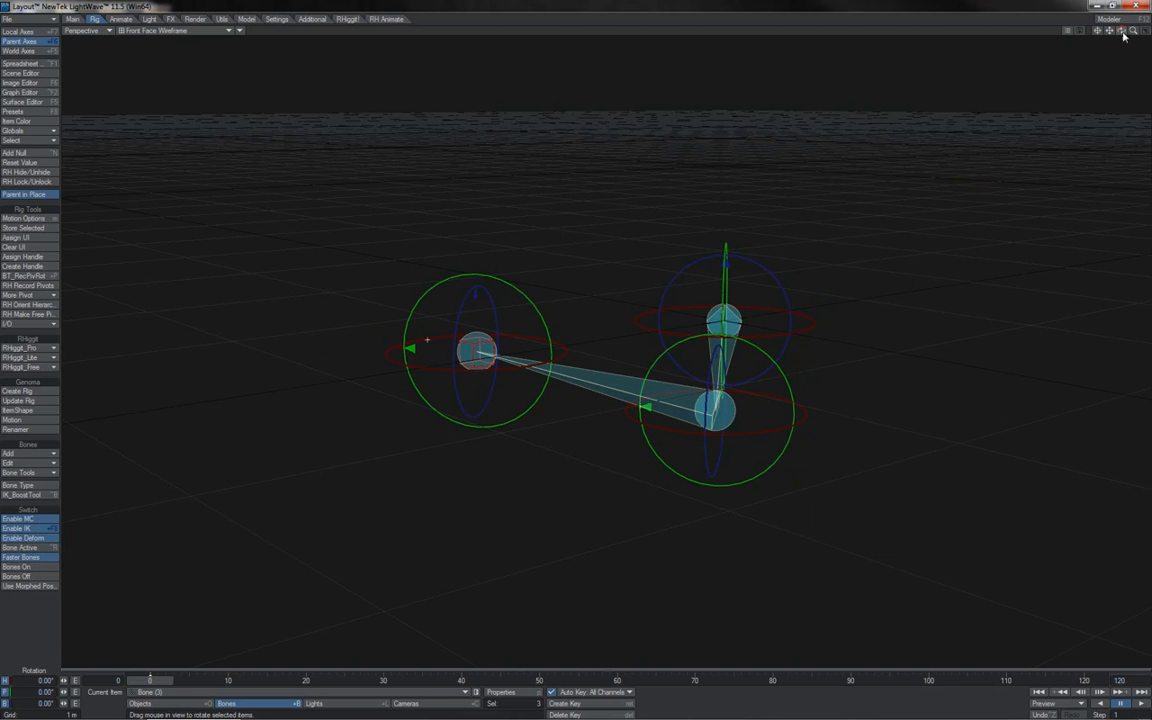
mouse_move(1122, 31)
left_mouse_down()
mouse_move(1144, 32)
mouse_move(1122, 31)
left_mouse_up()
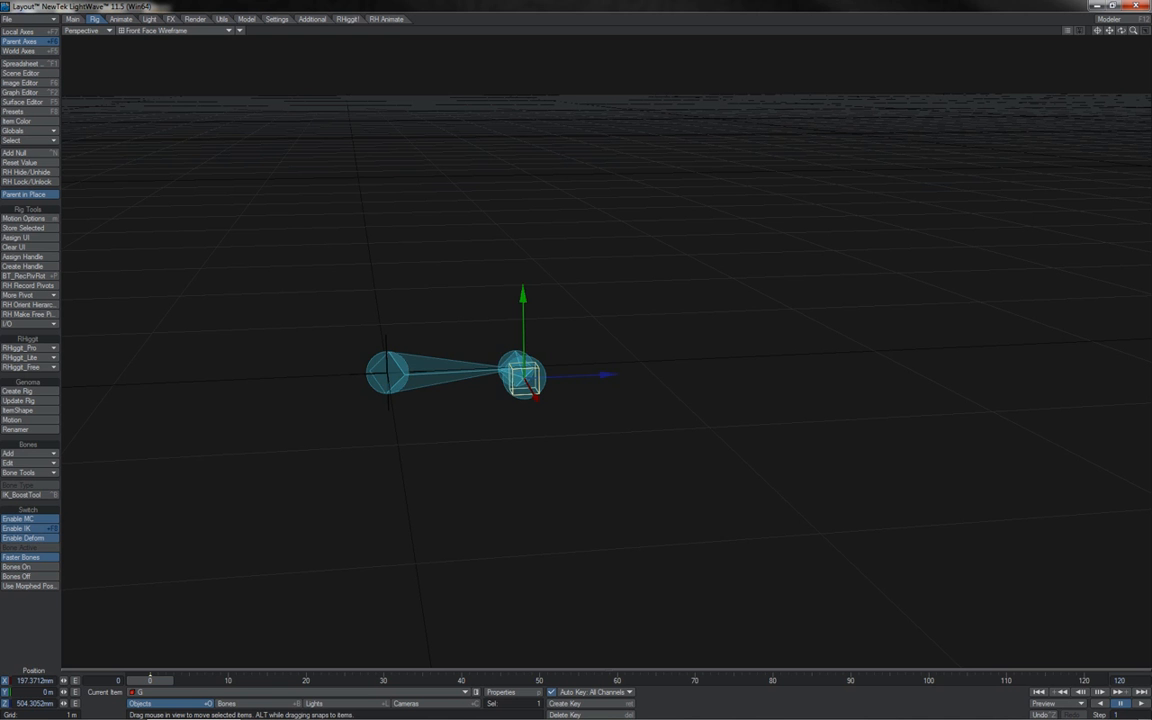
left_click_drag(522, 378, 401, 448)
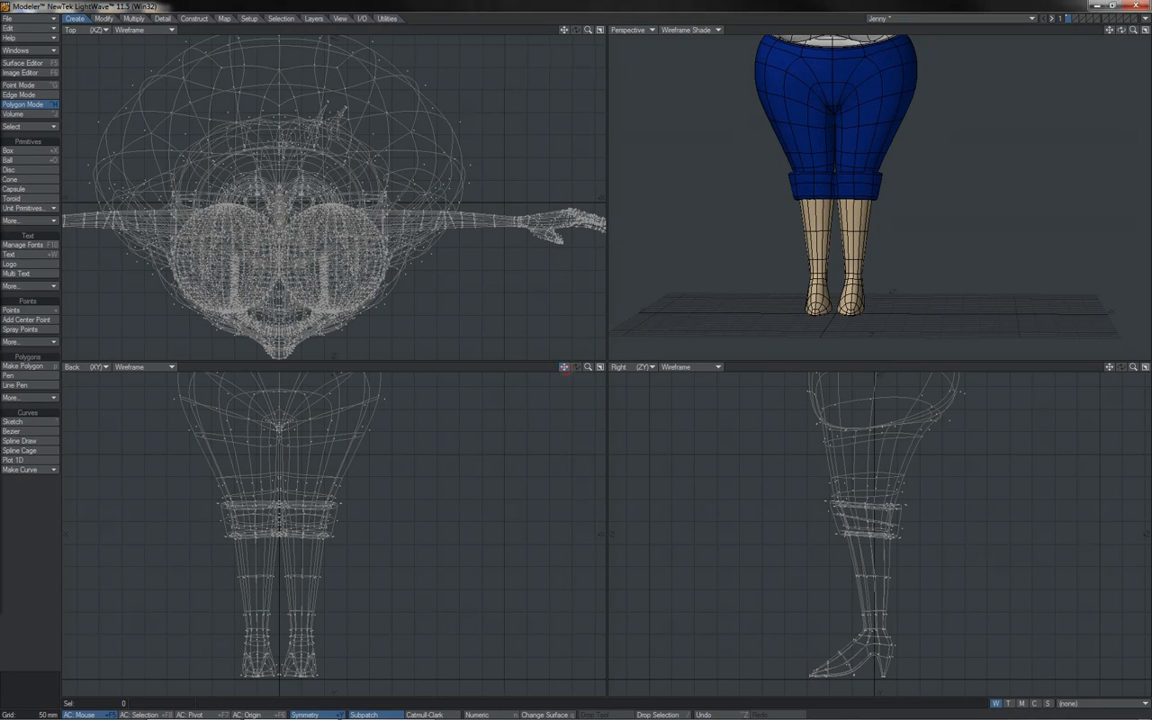
Examine the character's legs in Modeler's Back view
left_click_drag(565, 367, 590, 367)
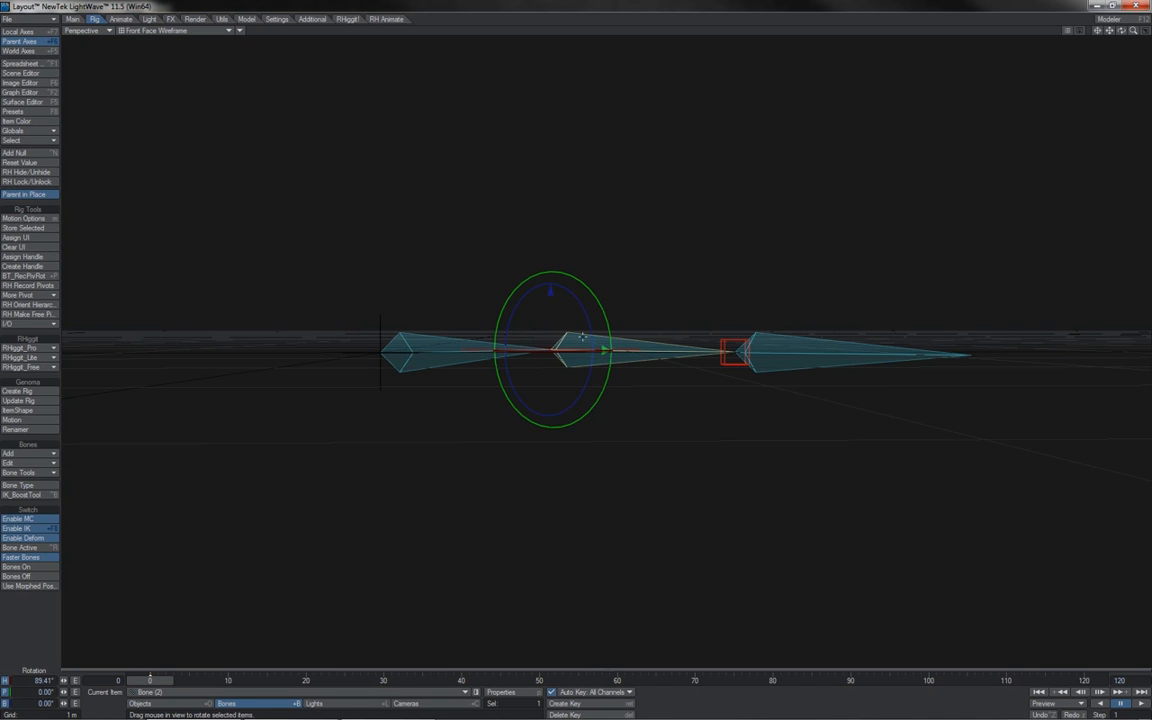
Lower Bone (2) below the end of Bone (1) and rotate it to a pitch of about -6.8°
key("t")
mouse_move(548, 310)
left_mouse_down()
mouse_move(549, 359)
mouse_move(549, 309)
left_mouse_up()
key("y")
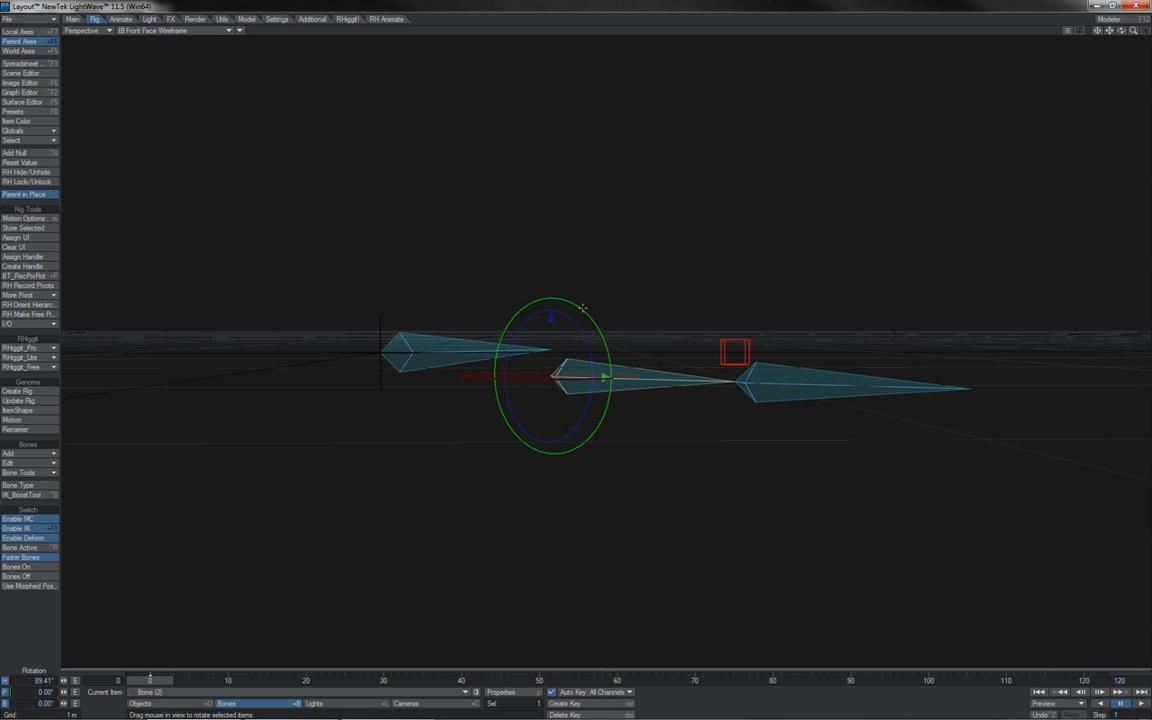
left_click_drag(604, 376, 606, 371)
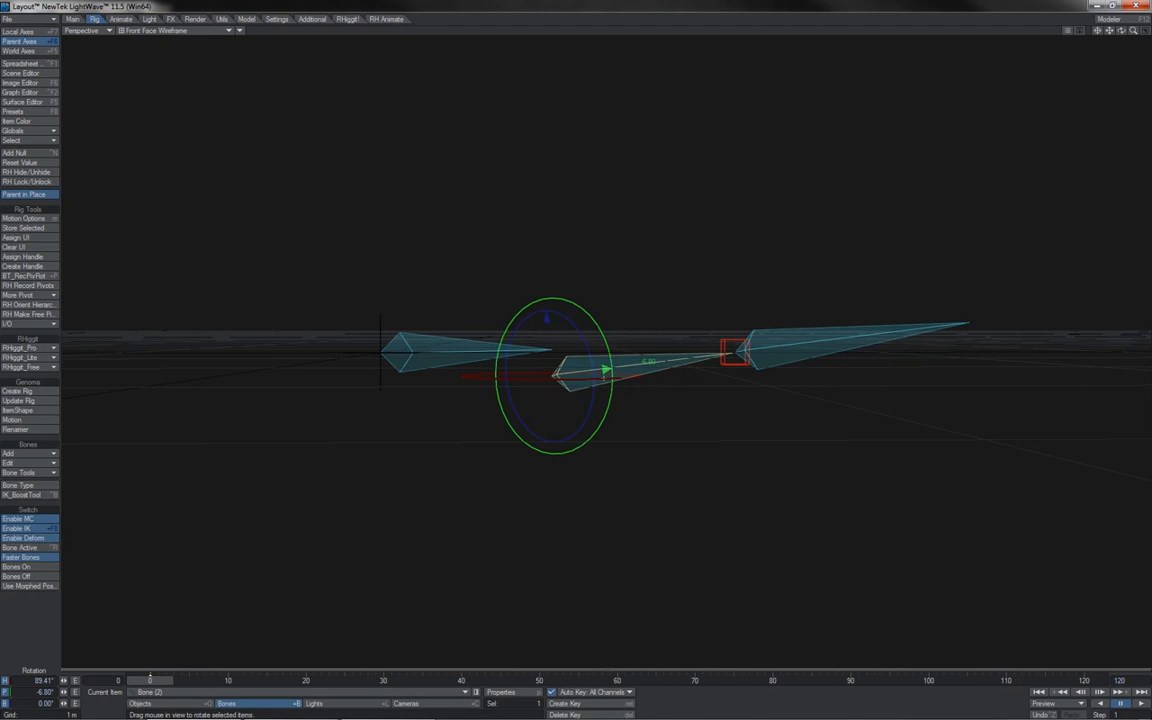
Move goal G to test the chain with Bone (2) lowered and pitched
left_click(738, 365)
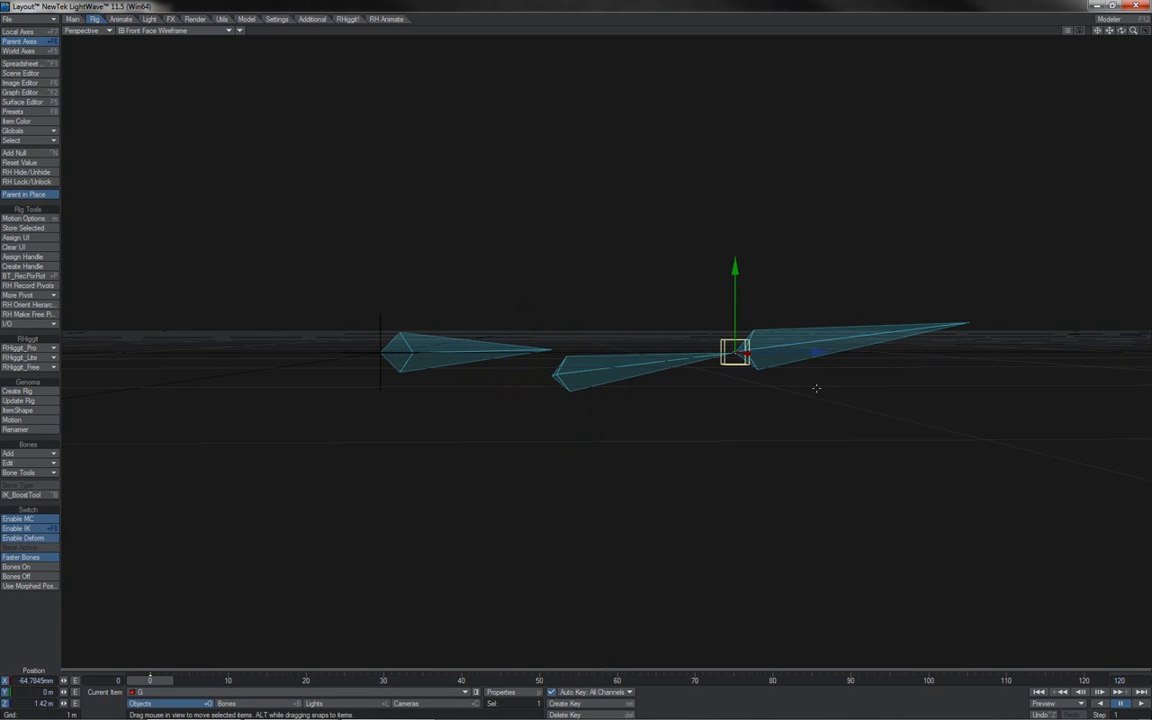
left_click_drag(736, 317, 633, 317)
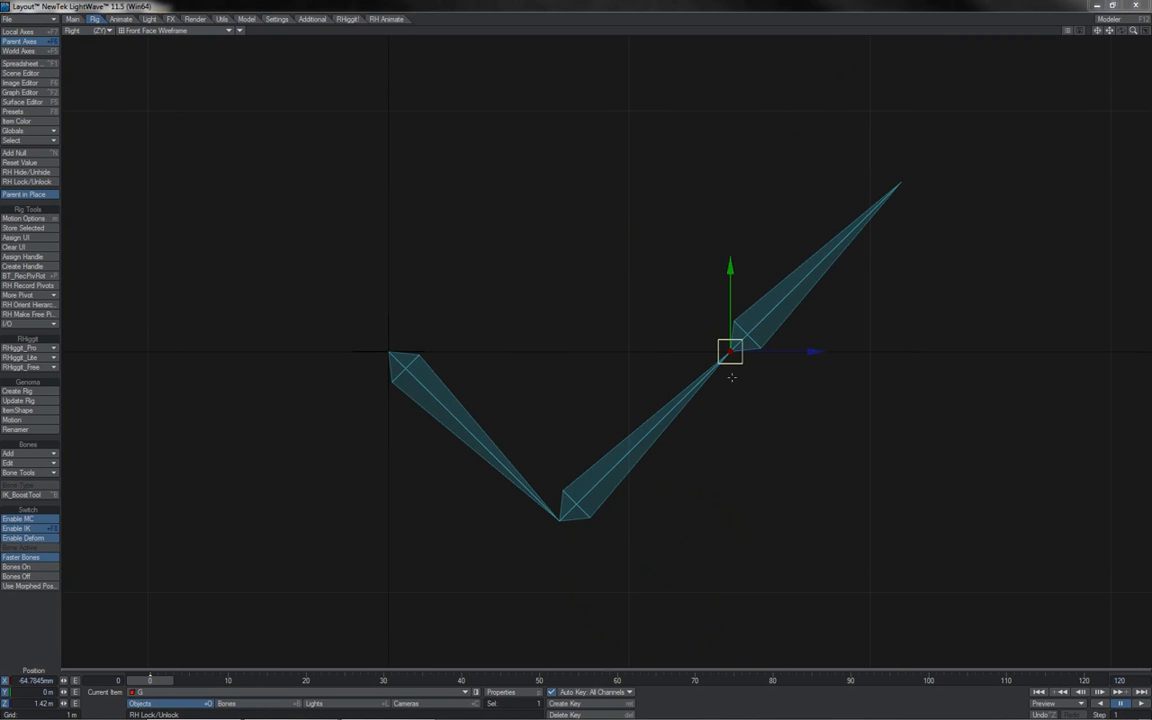
Examine the rotations of Bone (2) and Bone (1) in the chain that bends vertically by pitch
left_click(642, 440)
key("y")
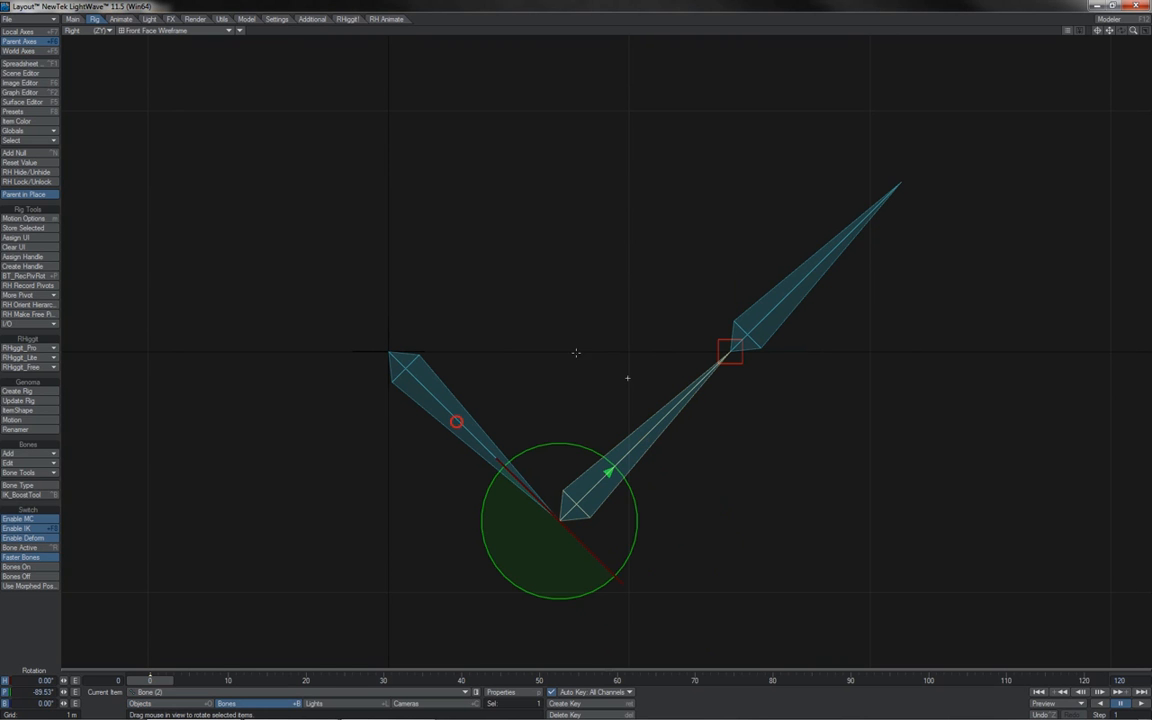
left_click(412, 379)
left_click(617, 465)
key("4")
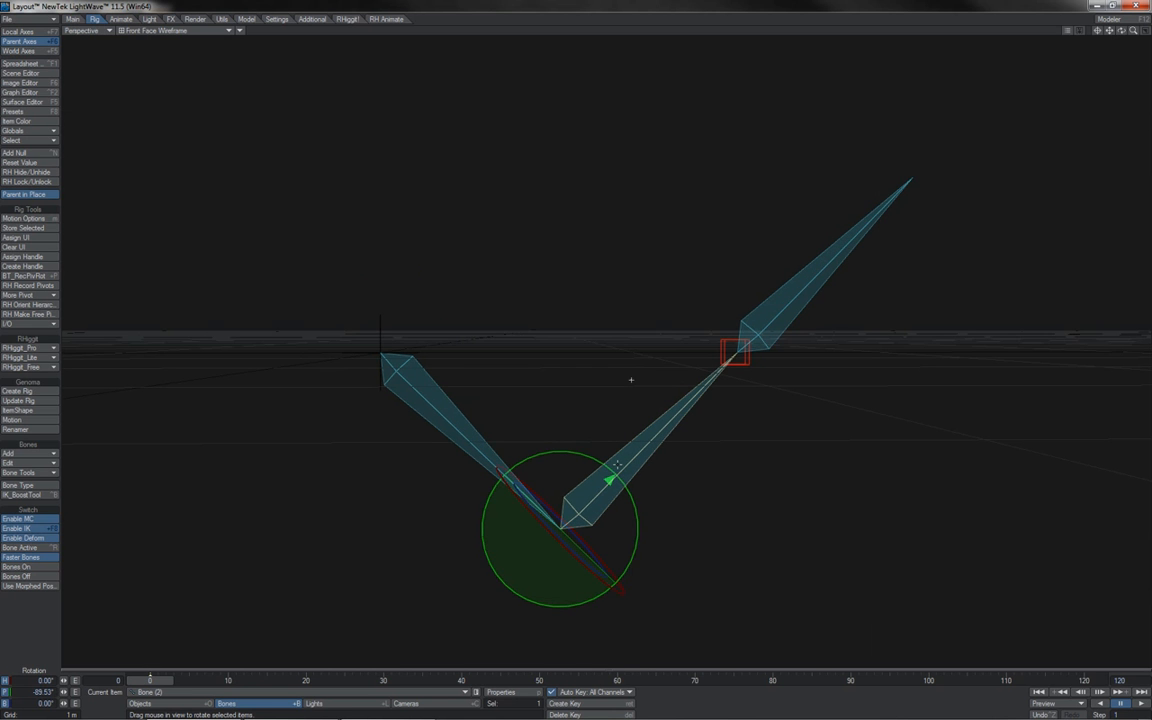
Offset Bone (2) sideways to about X -232 mm
key("t")
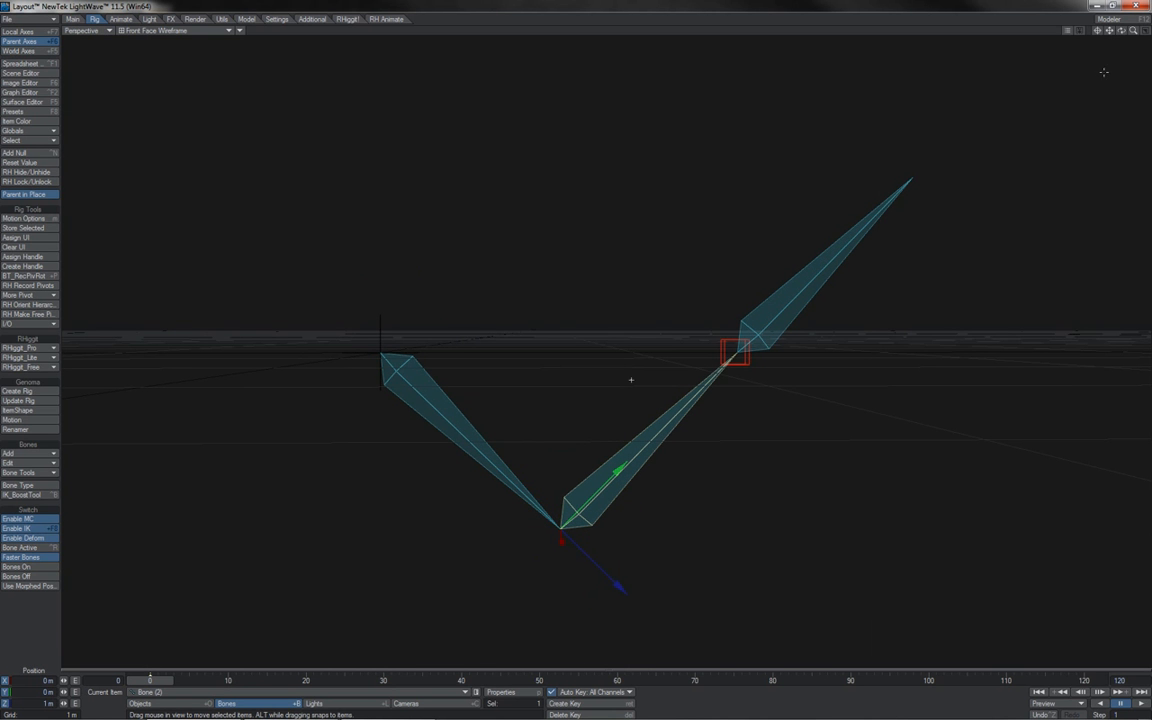
left_click_drag(1121, 32, 1014, 194)
left_click_drag(741, 521, 684, 520)
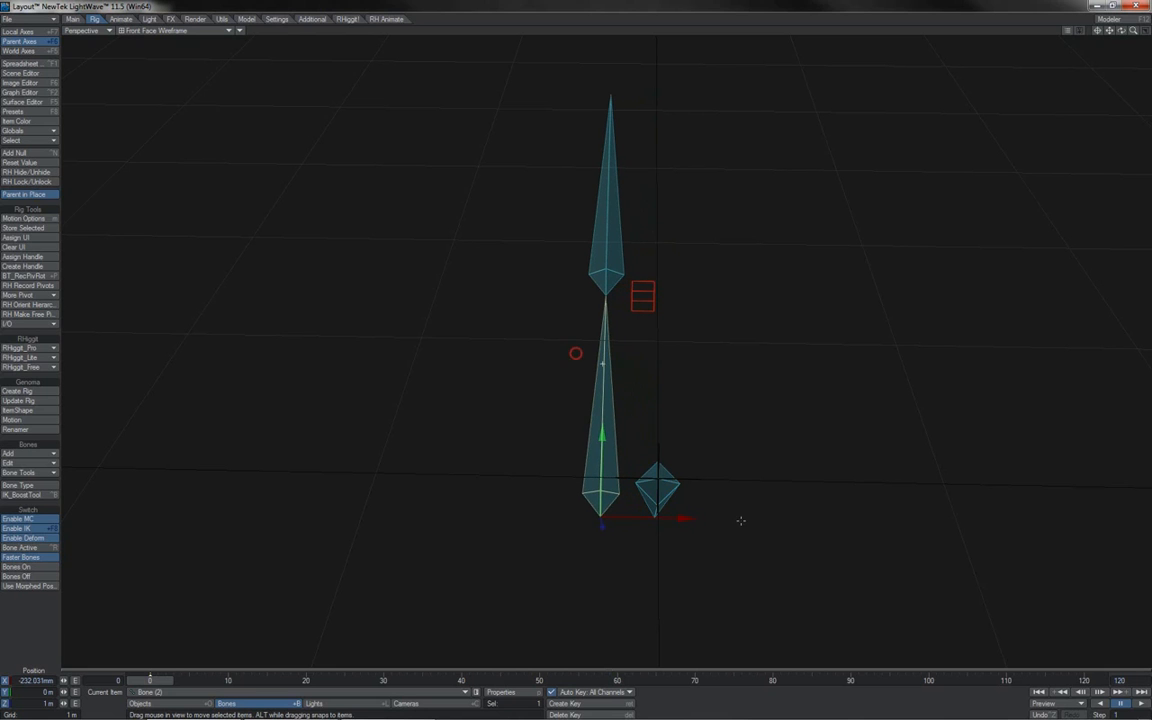
Rotate Bone (2) to a heading of 70° so the chain's end lines up with goal G
key("y")
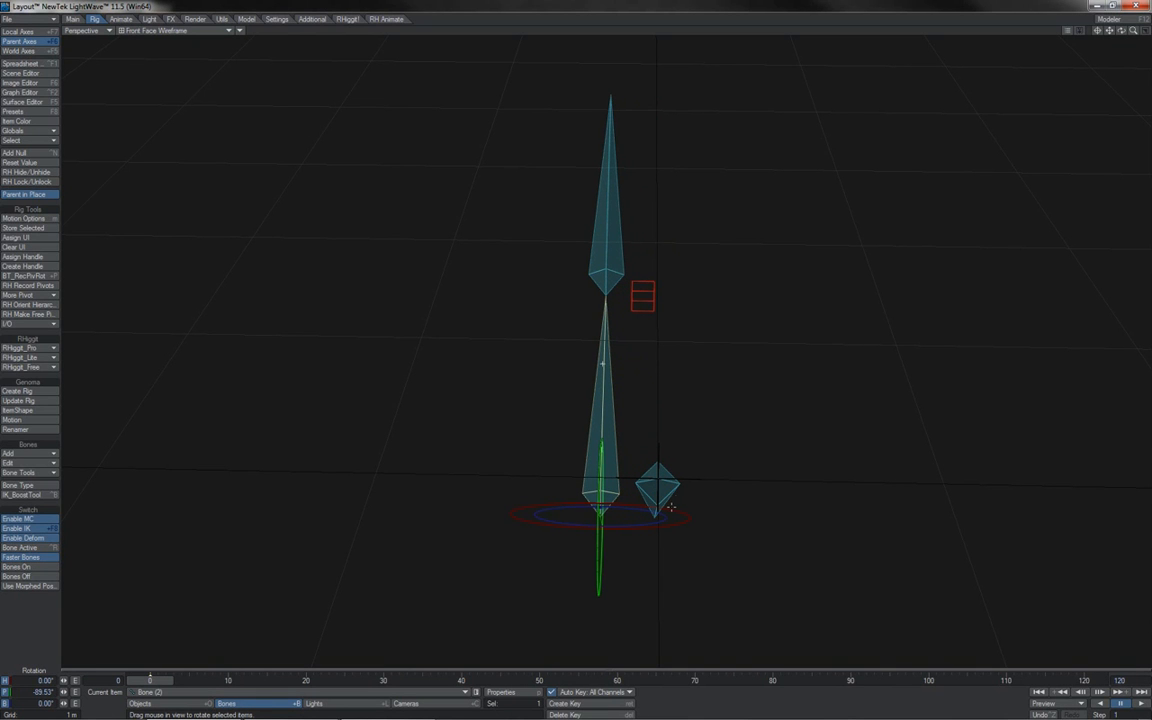
left_click_drag(1121, 31, 1009, 27)
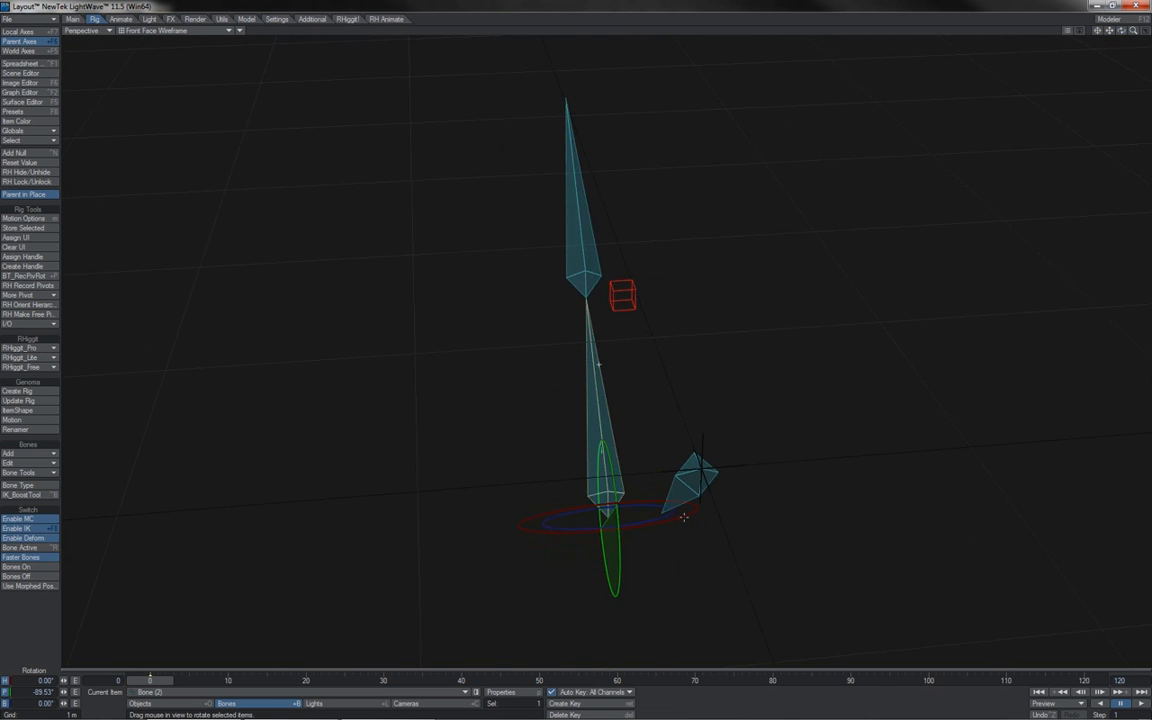
left_click_drag(684, 503, 800, 503)
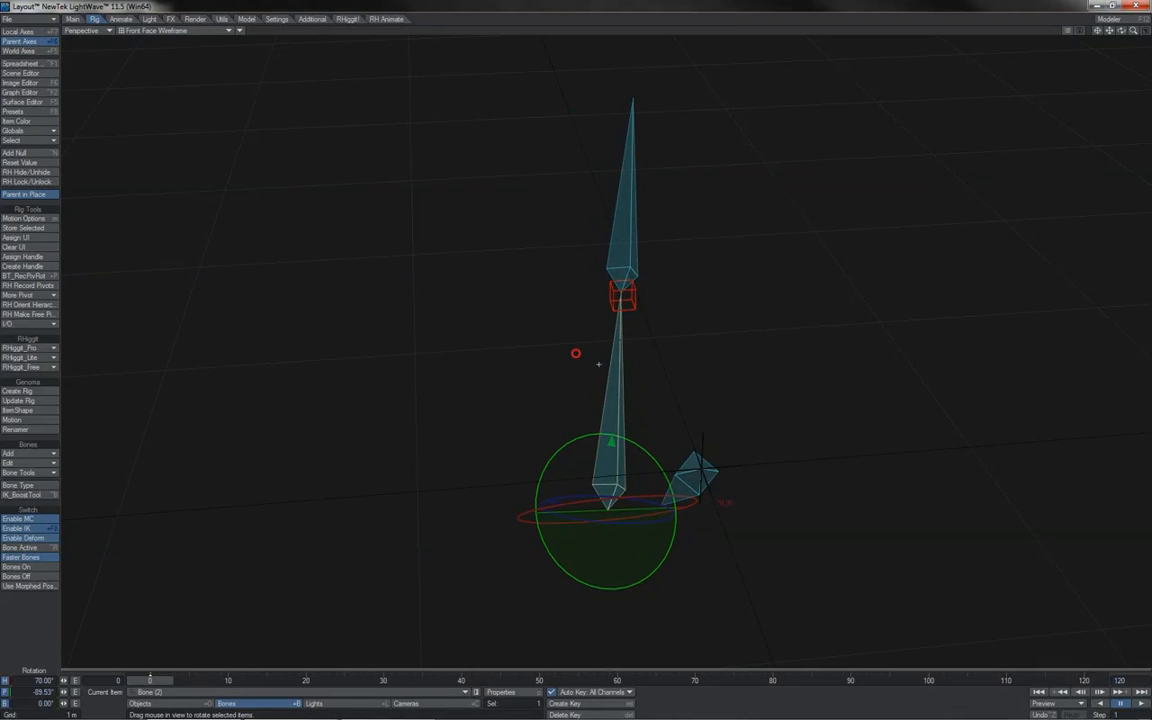
Try moving goal G sideways along X, and undo the move
left_click(635, 304)
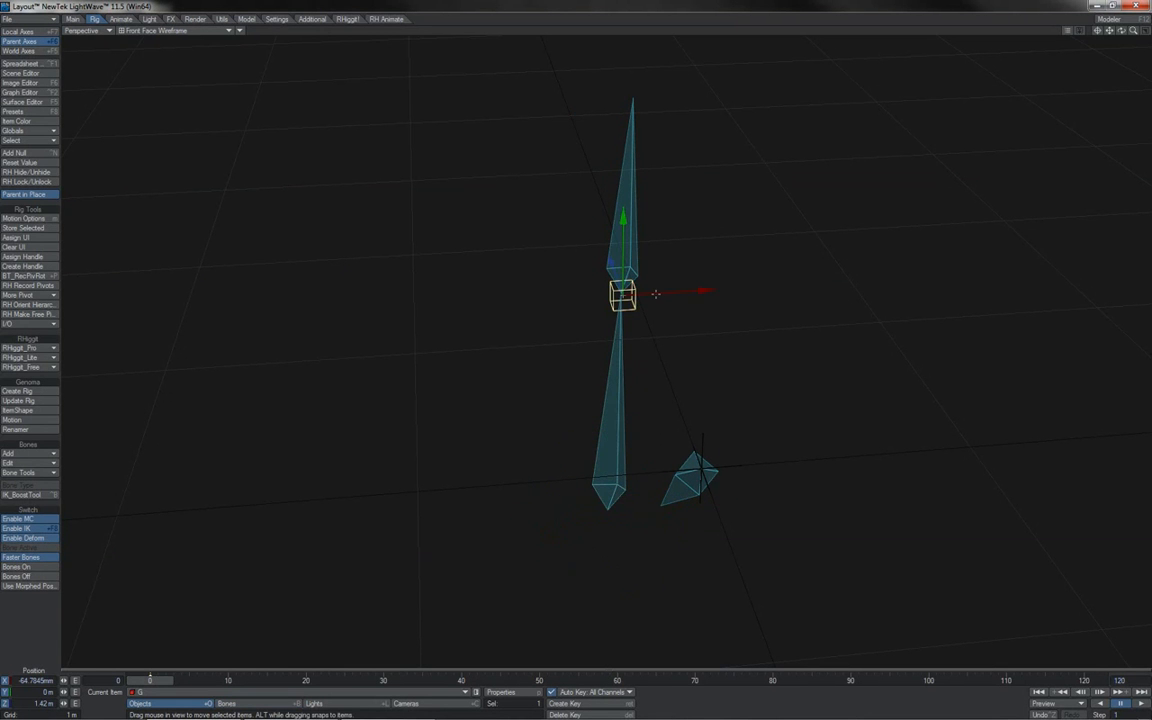
left_click_drag(655, 293, 793, 285)
key("ctrl+z")
Move goal G to about Y 7 mm, Z 1.22 m in the side view, and select Bone (2)
key("3")
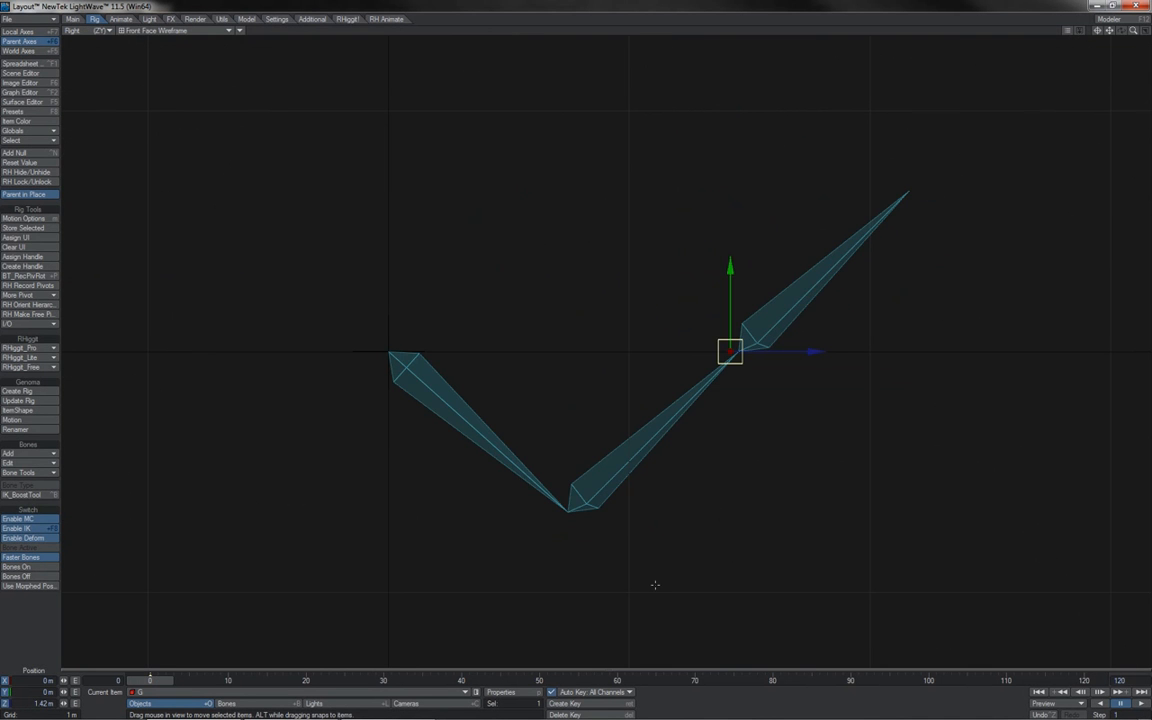
left_click_drag(843, 437, 796, 435)
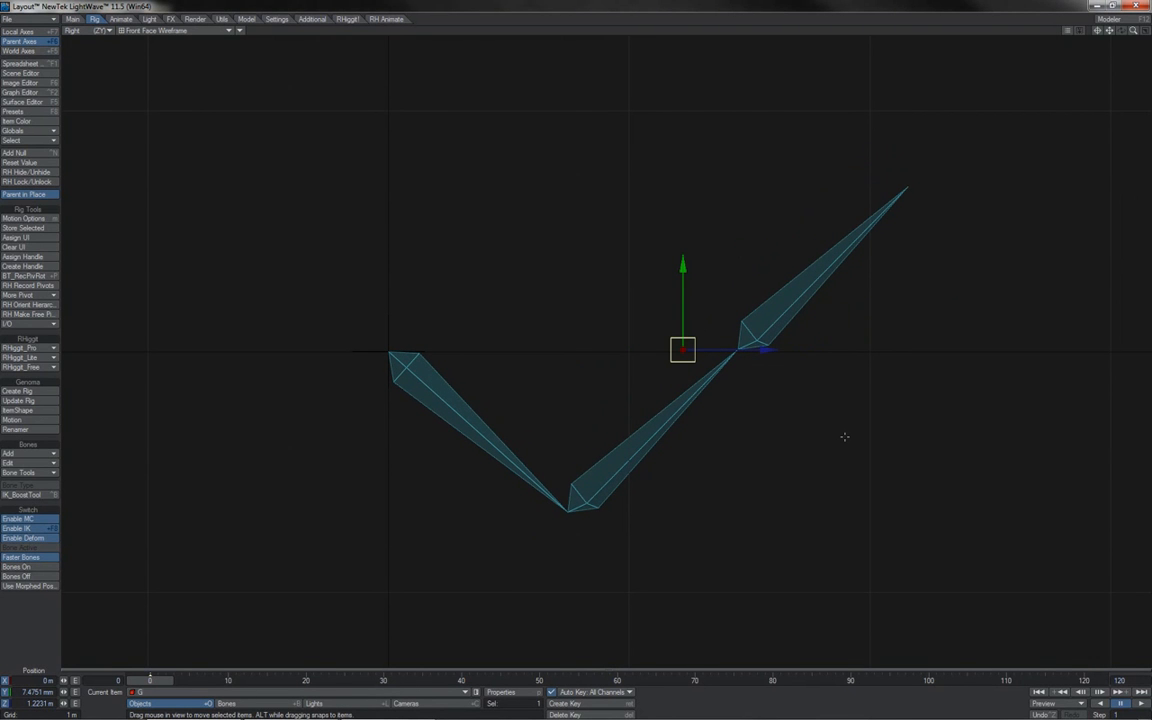
left_click(622, 457)
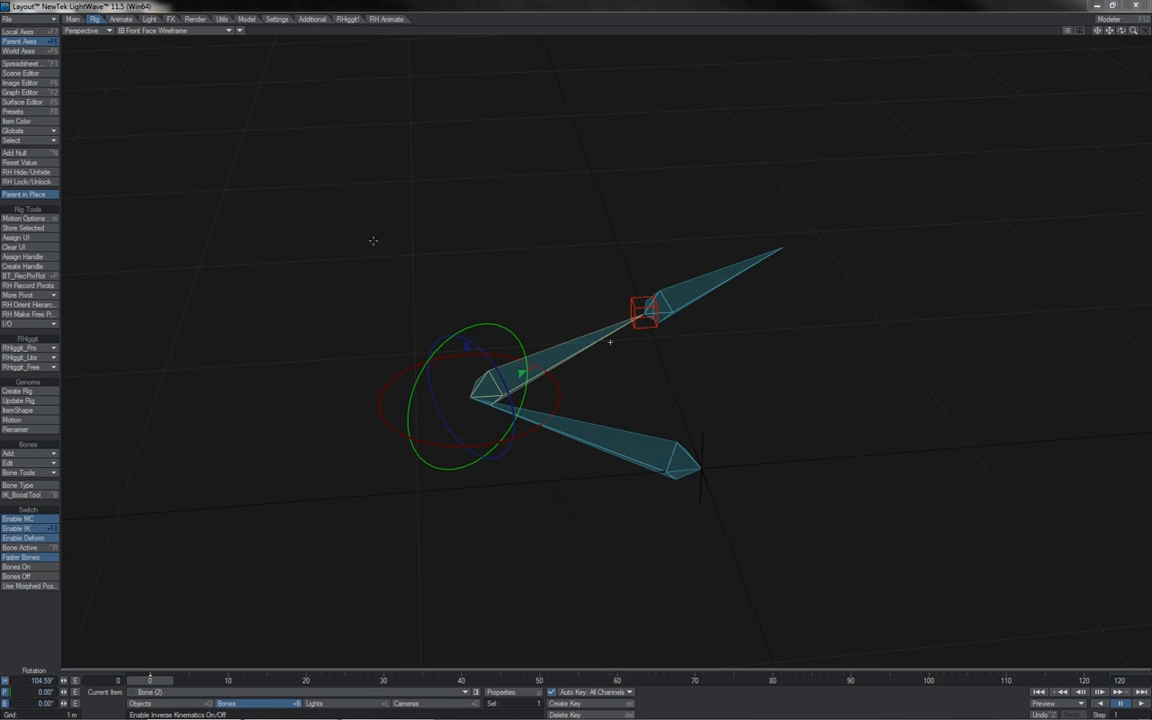
Move goal G to about X 36 mm, Z 1.79 m, and examine the rotation axes of Bone (1) and Bone (2)
left_click(647, 323)
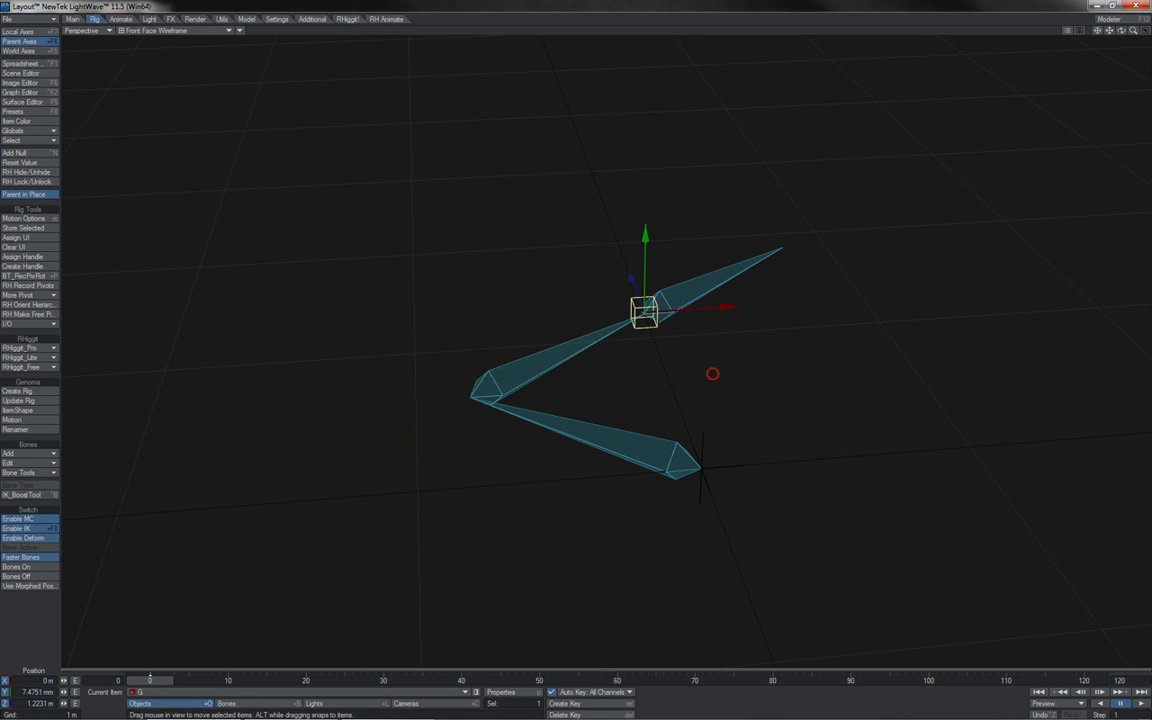
left_click_drag(641, 336, 632, 258)
left_click(664, 427)
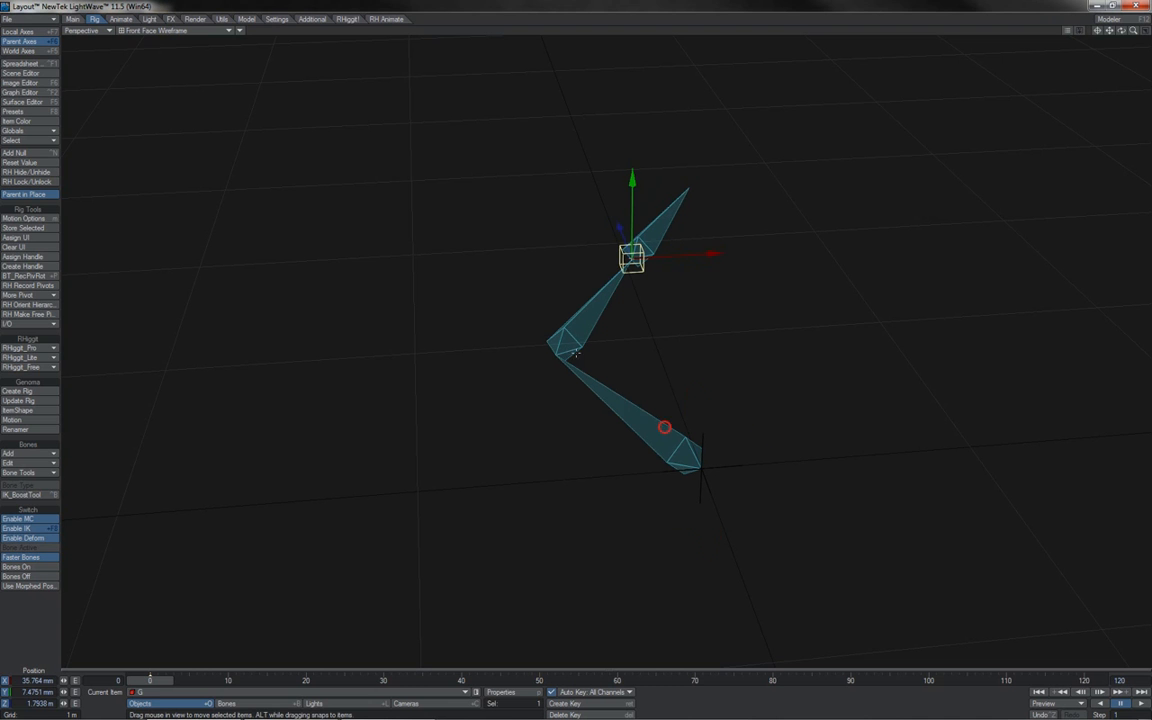
key("y")
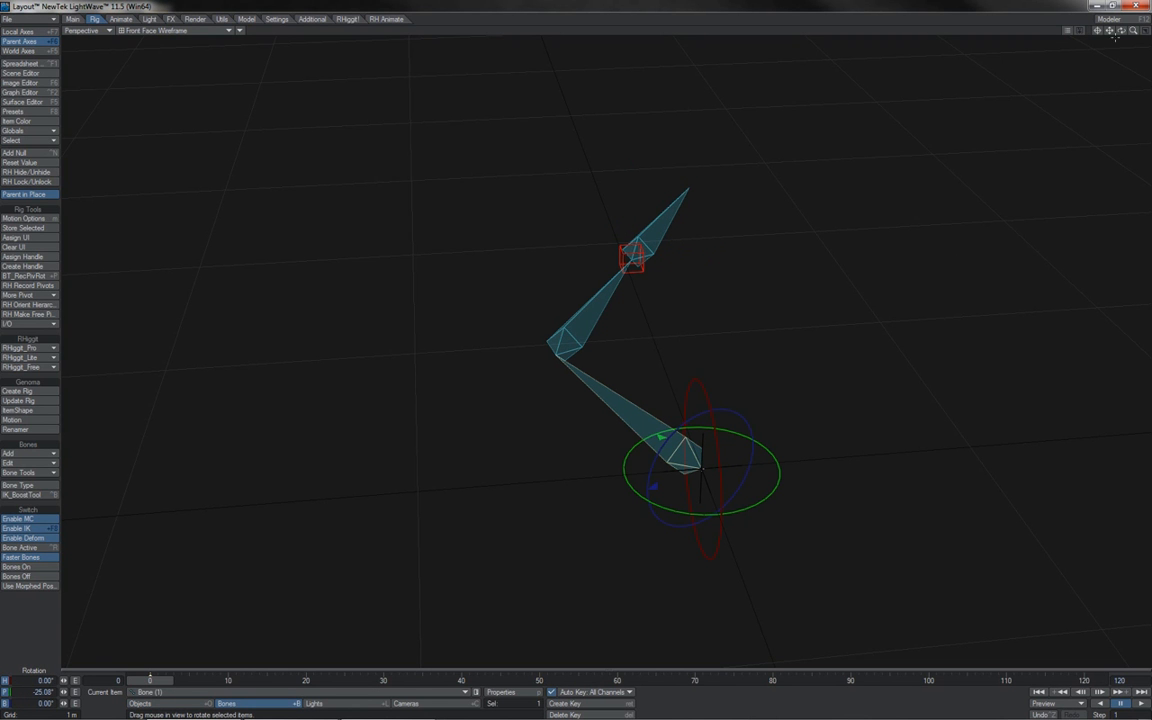
mouse_move(1121, 31)
left_mouse_down()
mouse_move(990, 40)
mouse_move(995, 30)
mouse_move(1110, 35)
left_mouse_up()
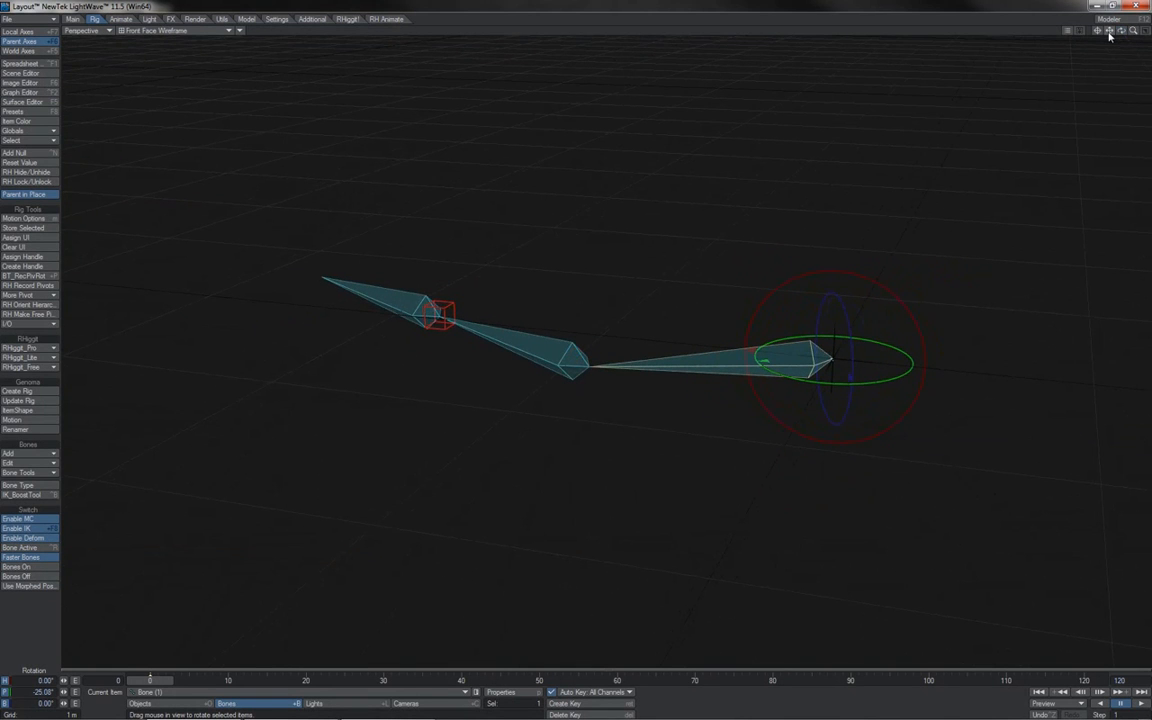
key("Down")
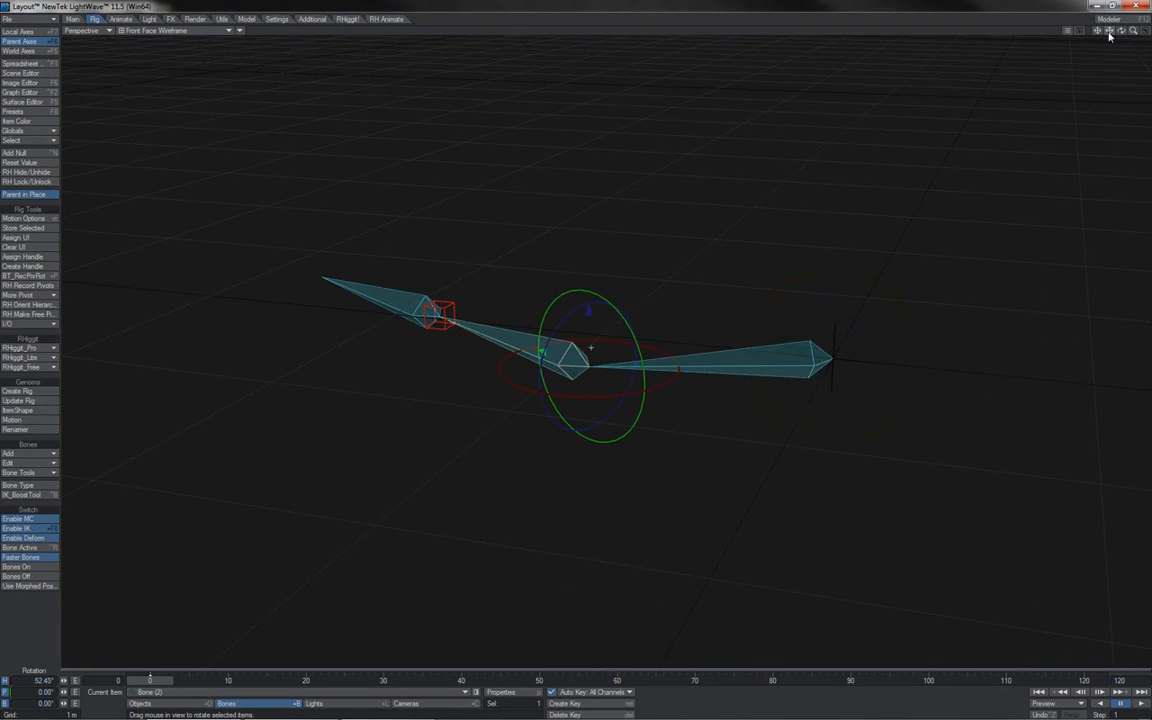
left_click_drag(1121, 32, 930, 52)
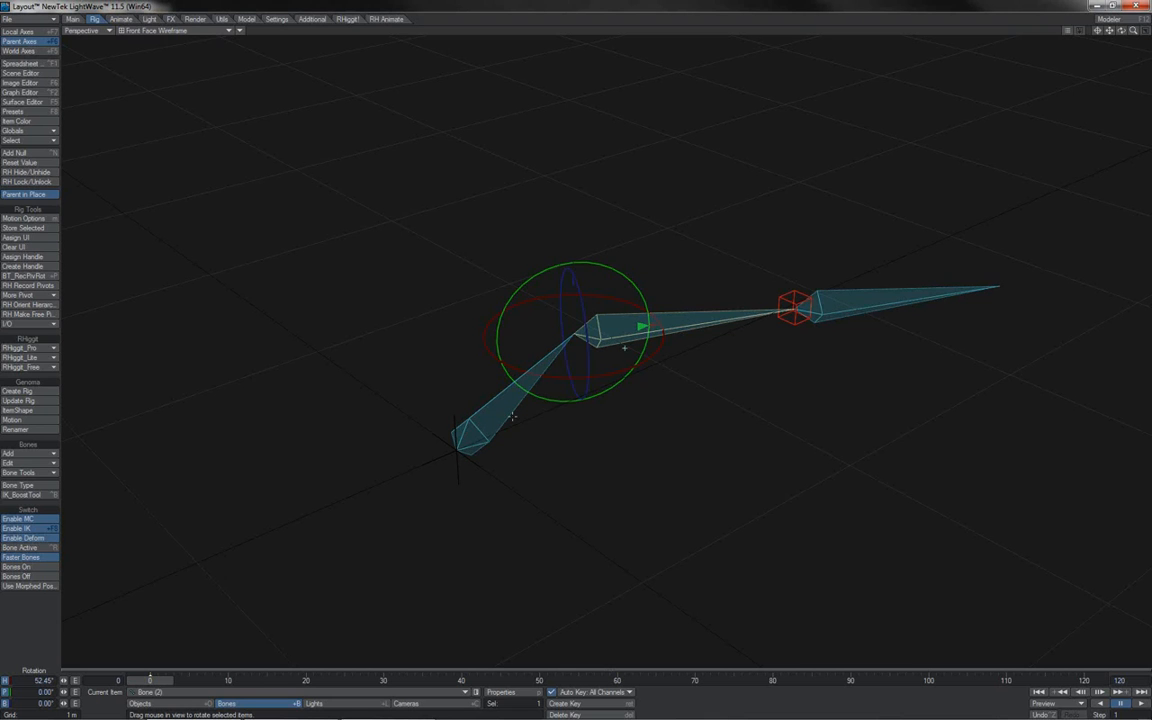
Move goal G around to bend the chain, and check the rotations of Bone (2) and Bone (1)
left_click(795, 308)
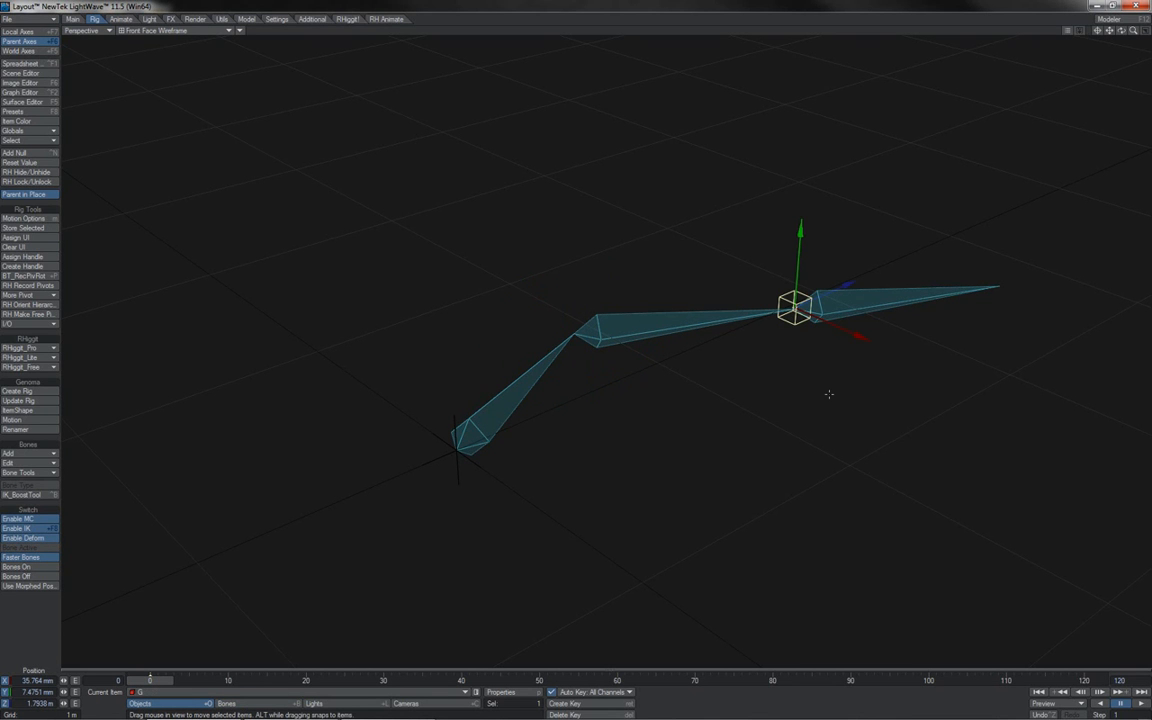
left_click_drag(829, 394, 670, 394)
left_click_drag(659, 322, 742, 316)
left_click(632, 342)
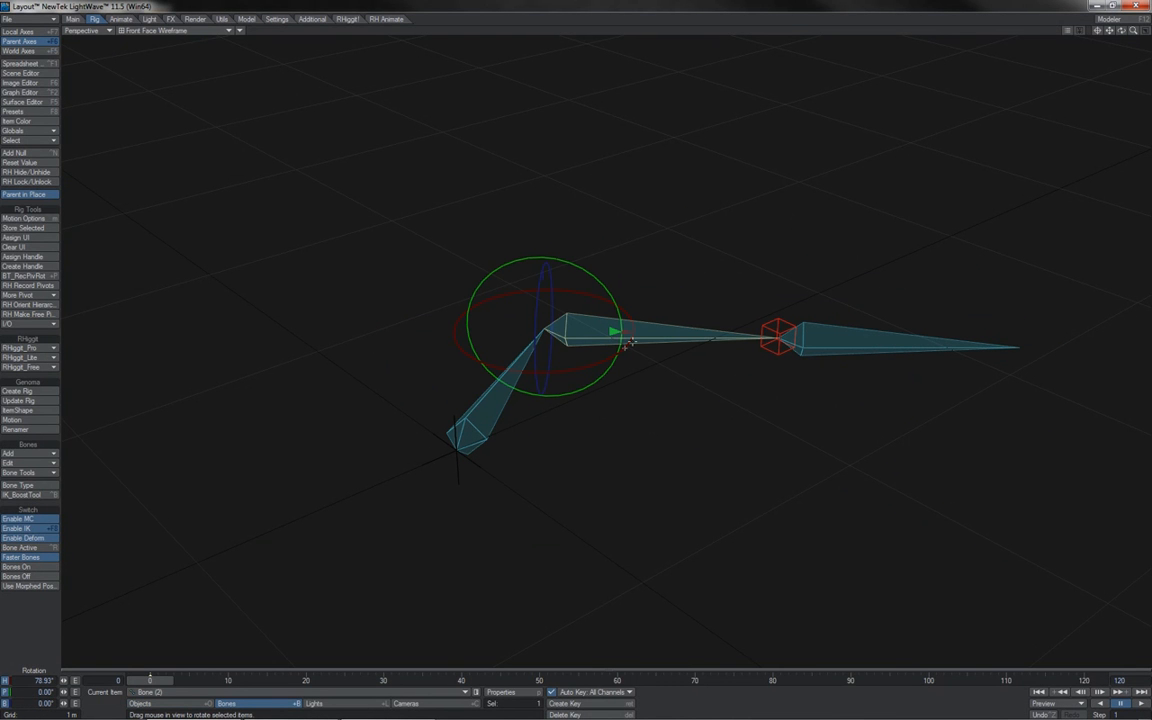
key("Up")
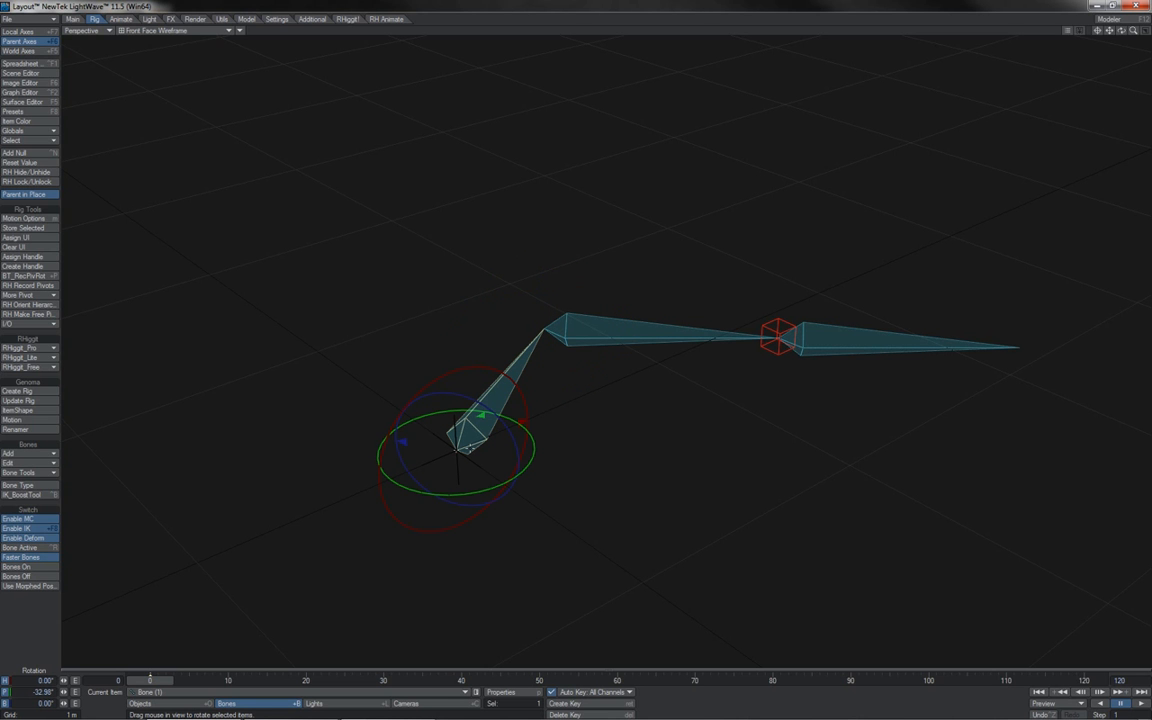
key("Down")
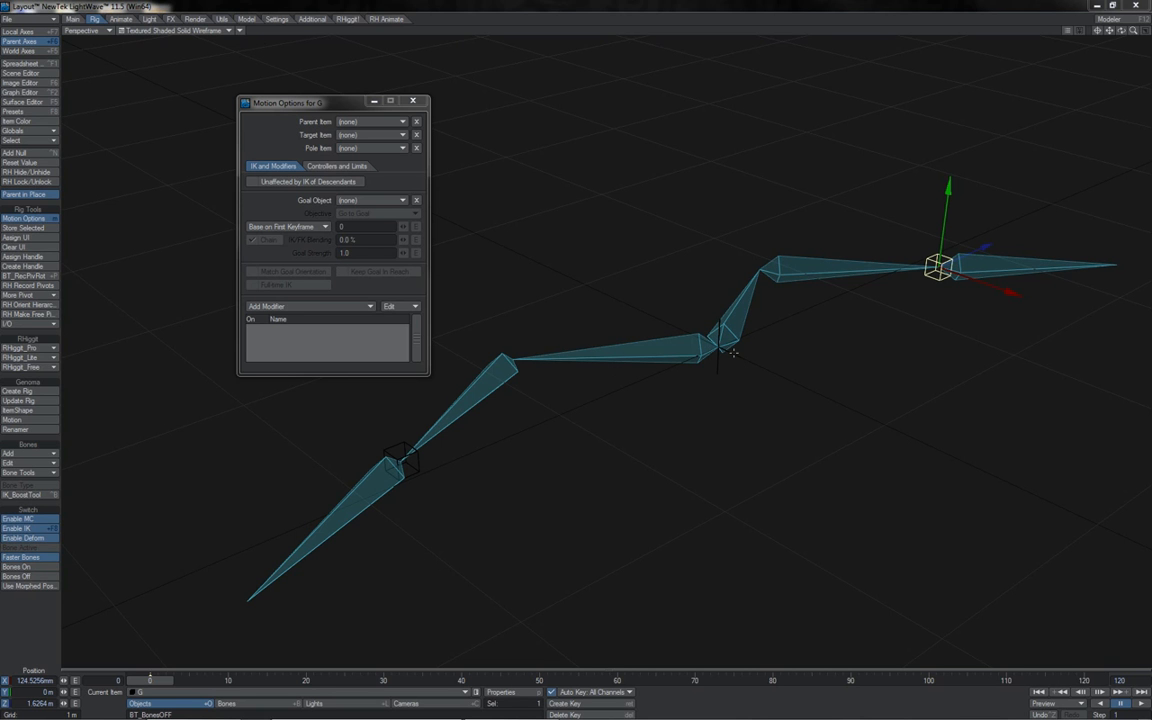
Move goal G to about X 44 mm, Z 1.56 m and goal G2 to about X -215 mm, Z -1.37 m
left_click_drag(913, 373, 823, 405)
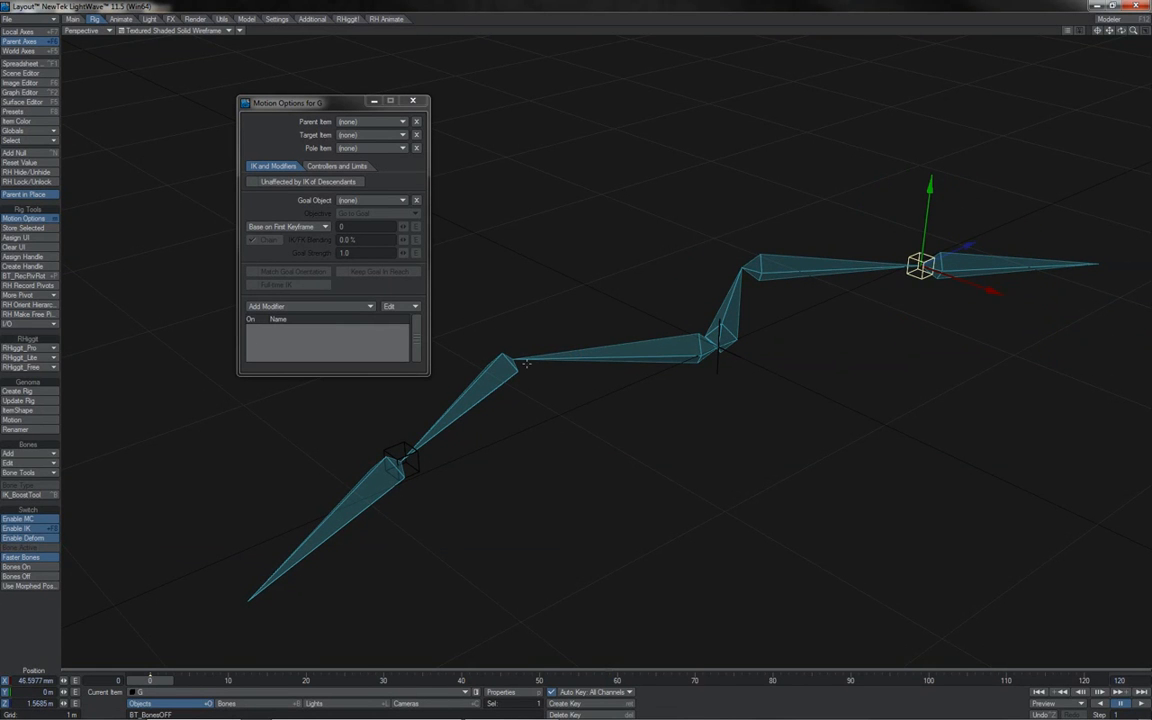
left_click_drag(818, 310, 663, 450)
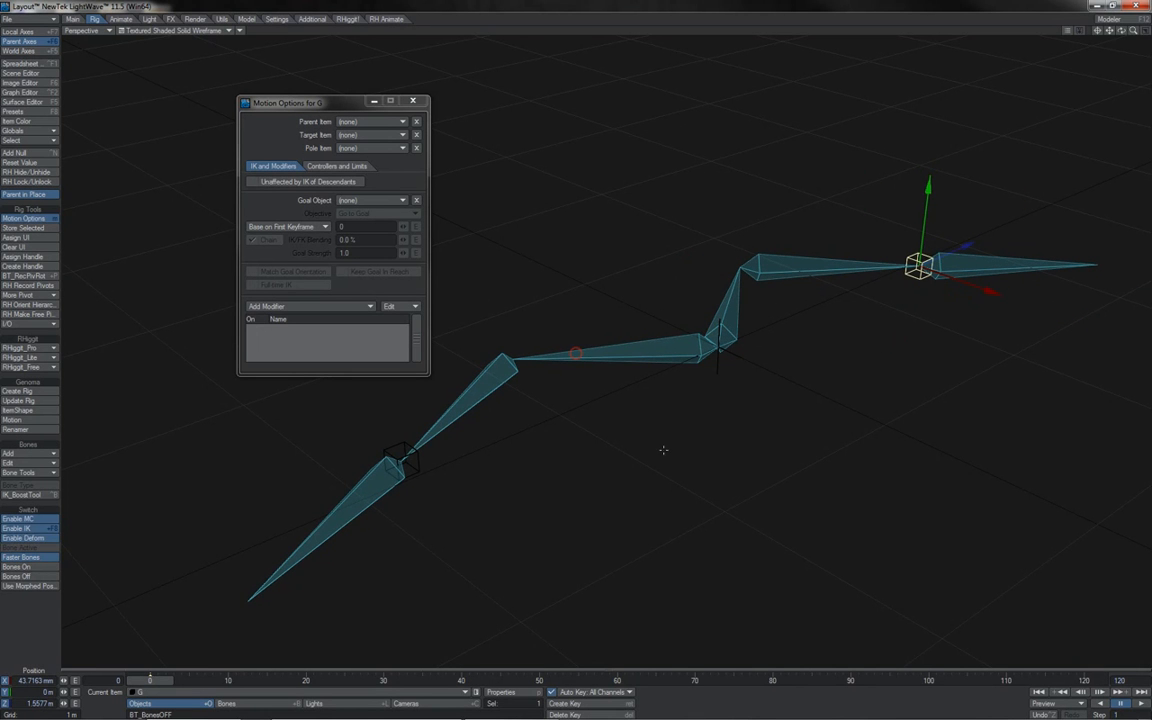
left_click(416, 462)
left_click_drag(522, 481, 518, 318)
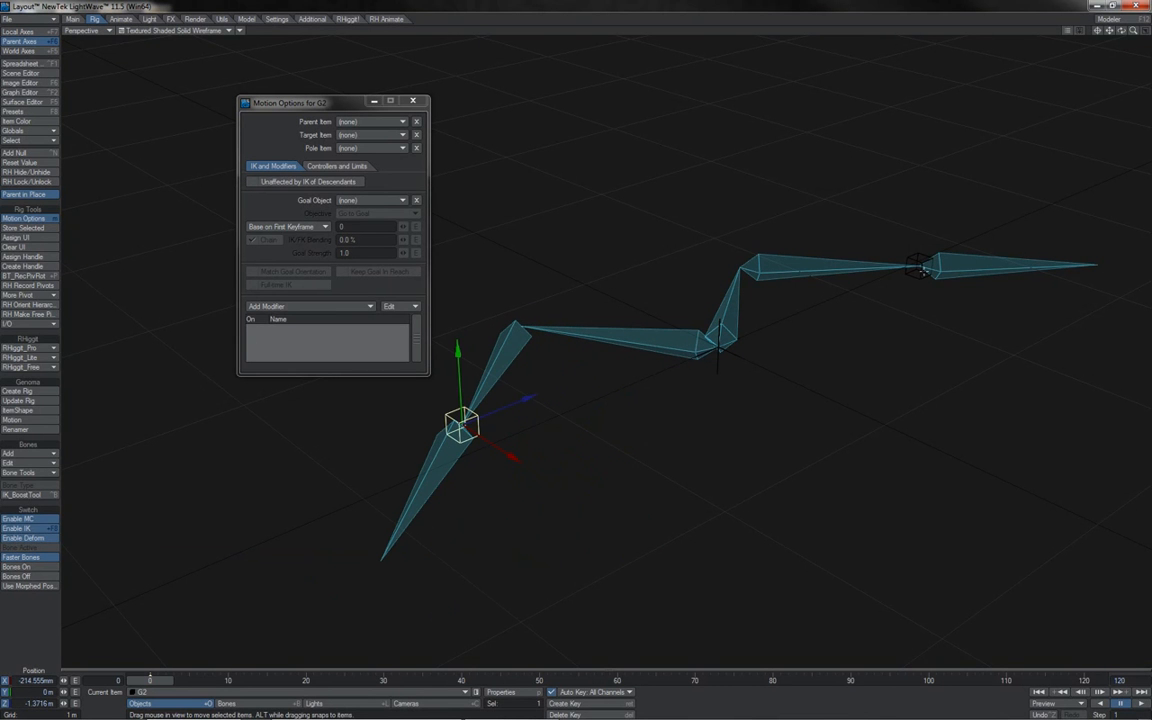
key("ctrl+z")
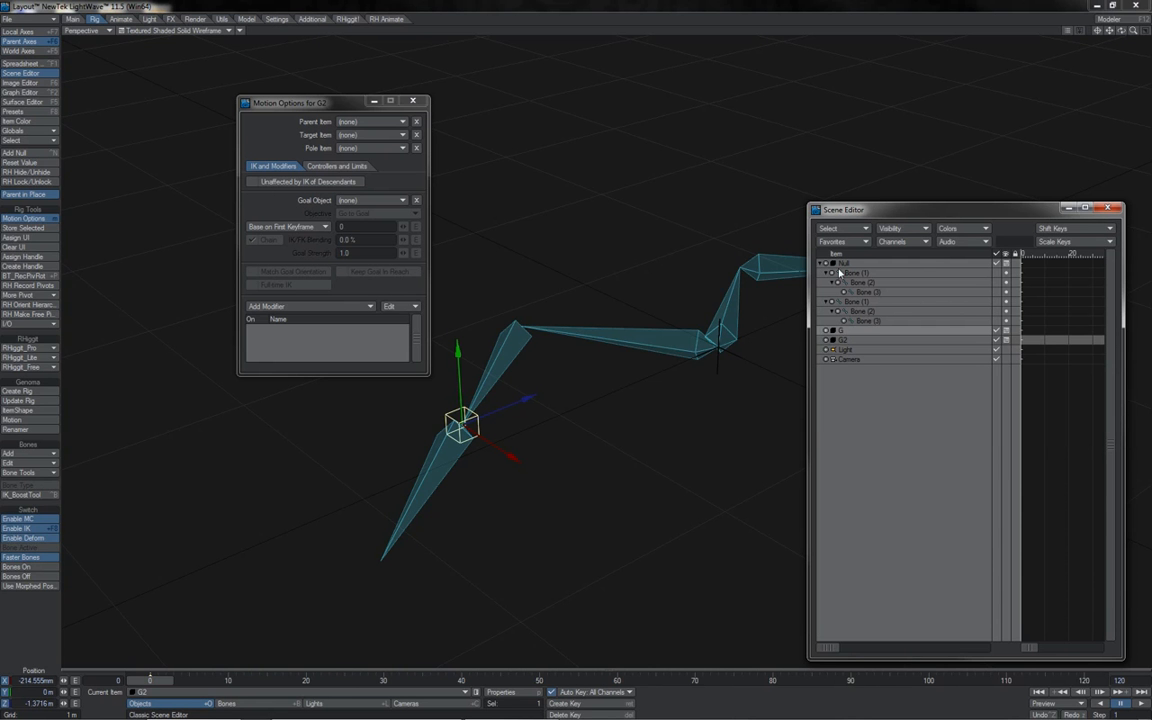
Select the Null in the Scene Editor, and move goal G to about X -92 mm, Z 1.46 m
left_click(840, 263)
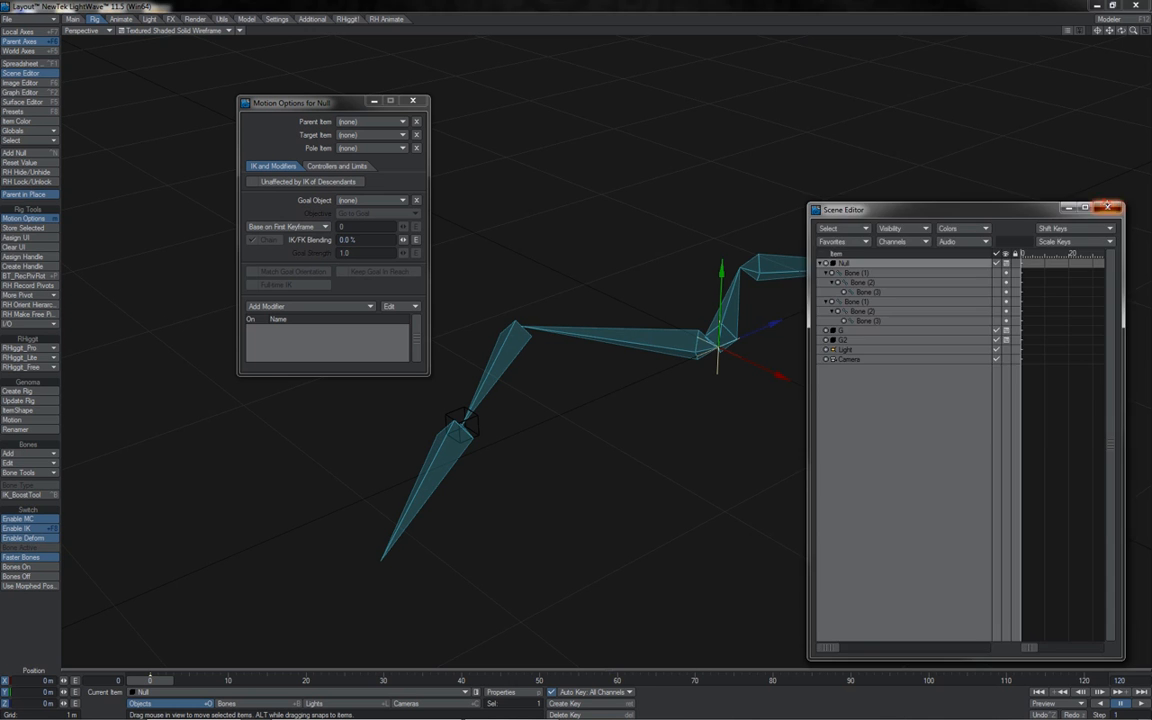
left_click(1108, 208)
left_click(919, 276)
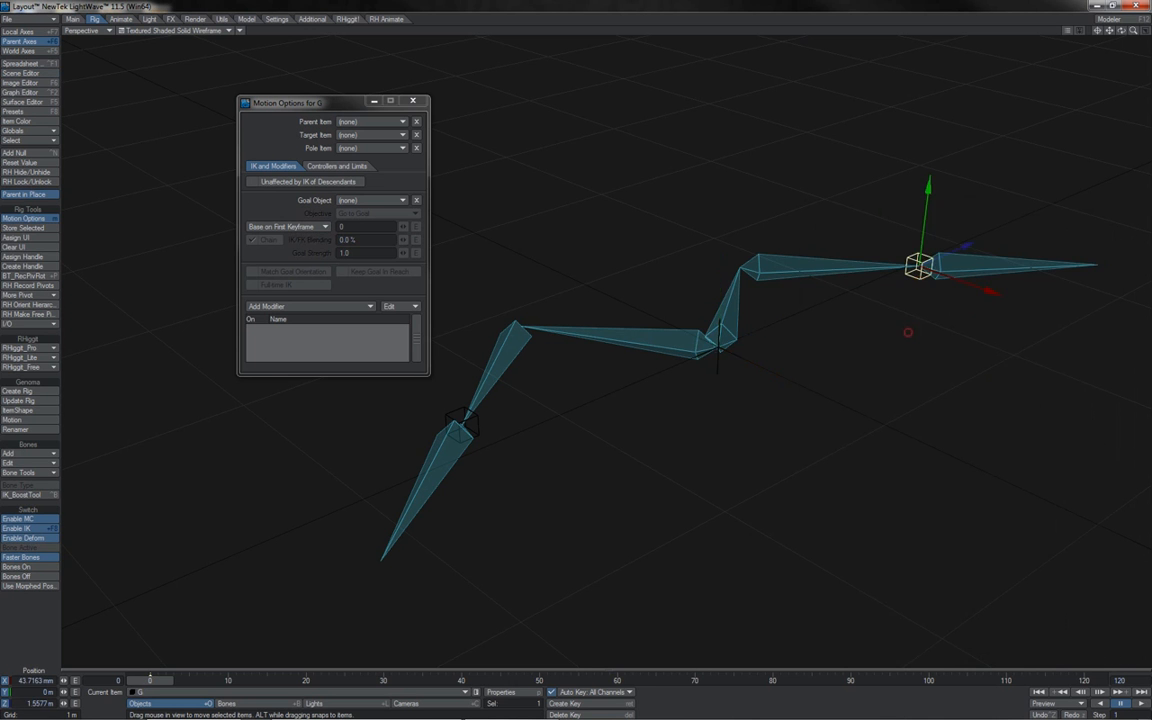
left_click_drag(908, 332, 575, 353)
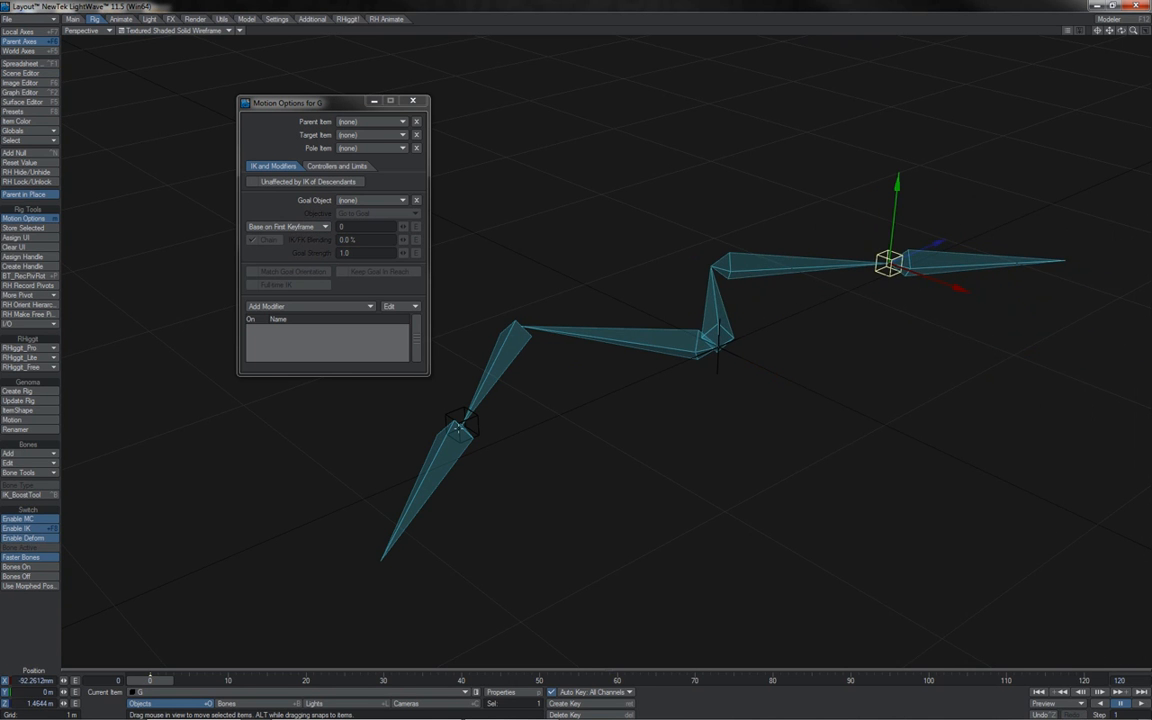
Move goal G2 to stretch its chain, and move goal G to about X -88 mm, Z 1.33 m
left_click(478, 418)
left_click_drag(531, 440, 541, 438)
left_click(886, 277)
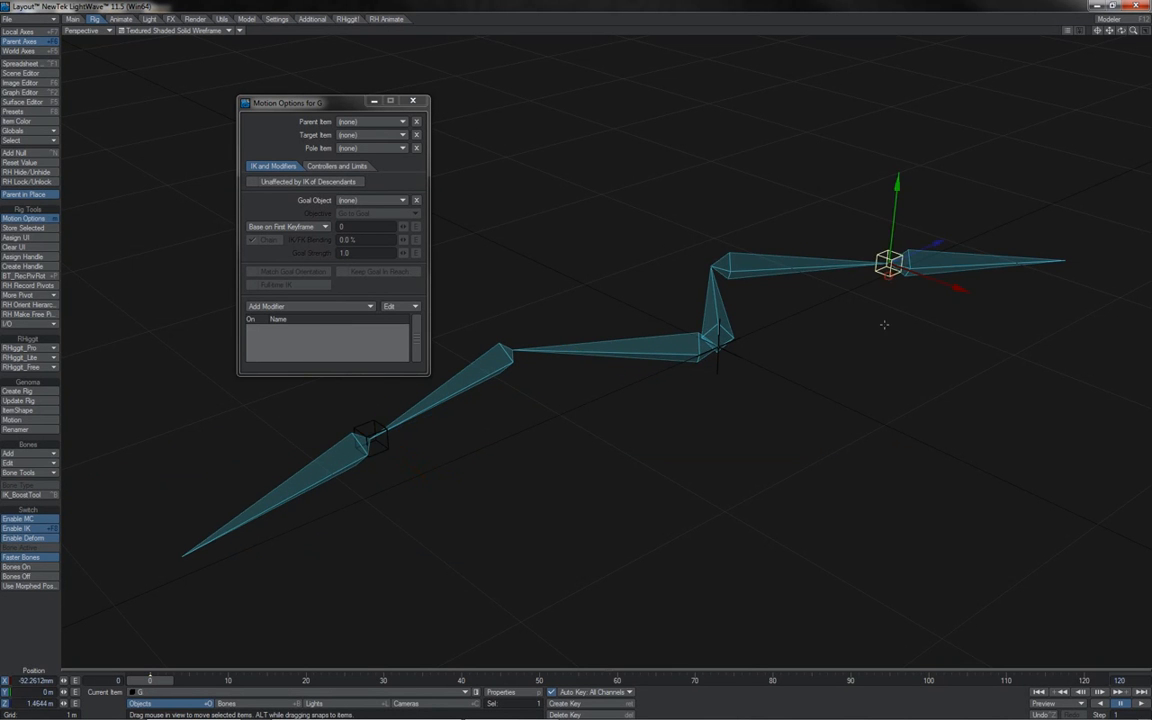
mouse_move(886, 277)
left_mouse_down()
mouse_move(962, 262)
mouse_move(875, 269)
left_mouse_up()
Enable Unaffected by IK of Descendants for the parent Null, and close the Motion Options and Scene Editor windows
left_click(718, 346)
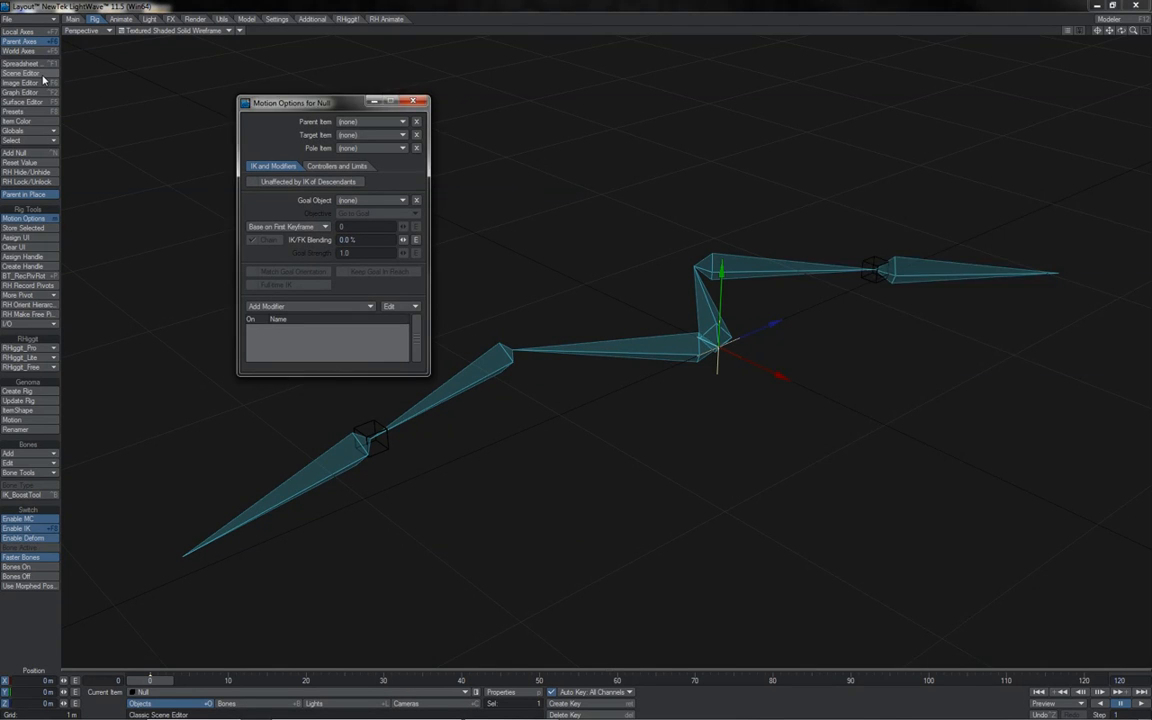
left_click(42, 75)
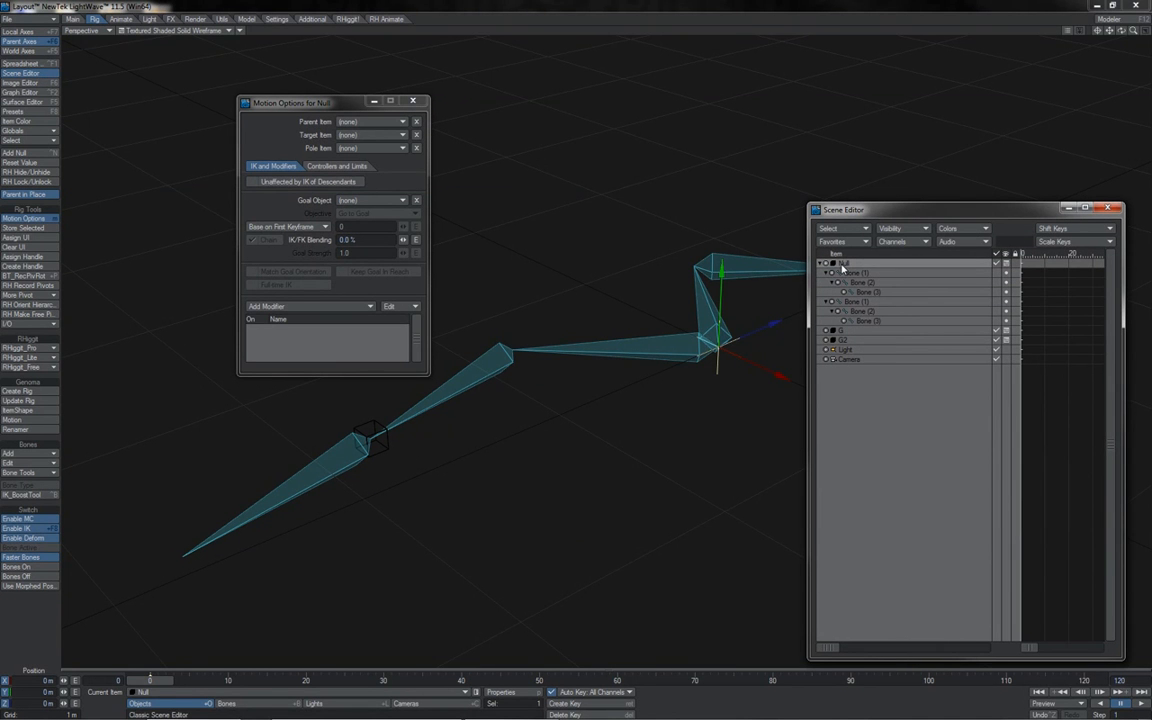
left_click(848, 275)
left_click(855, 304)
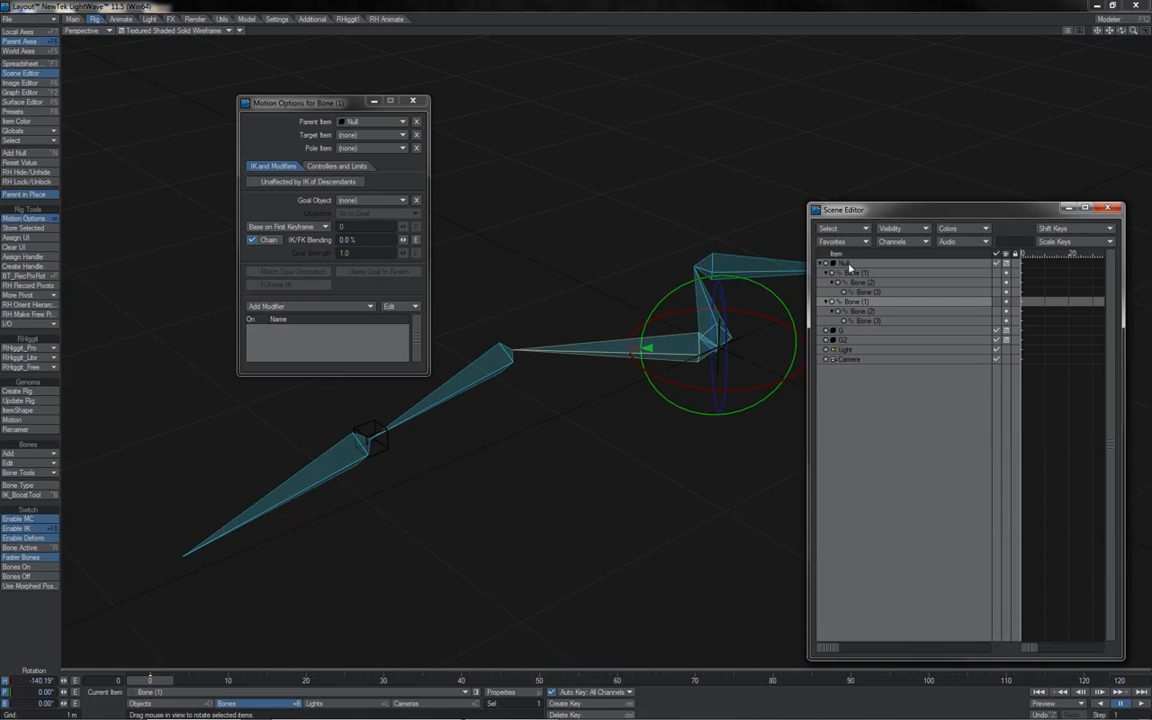
left_click(847, 264)
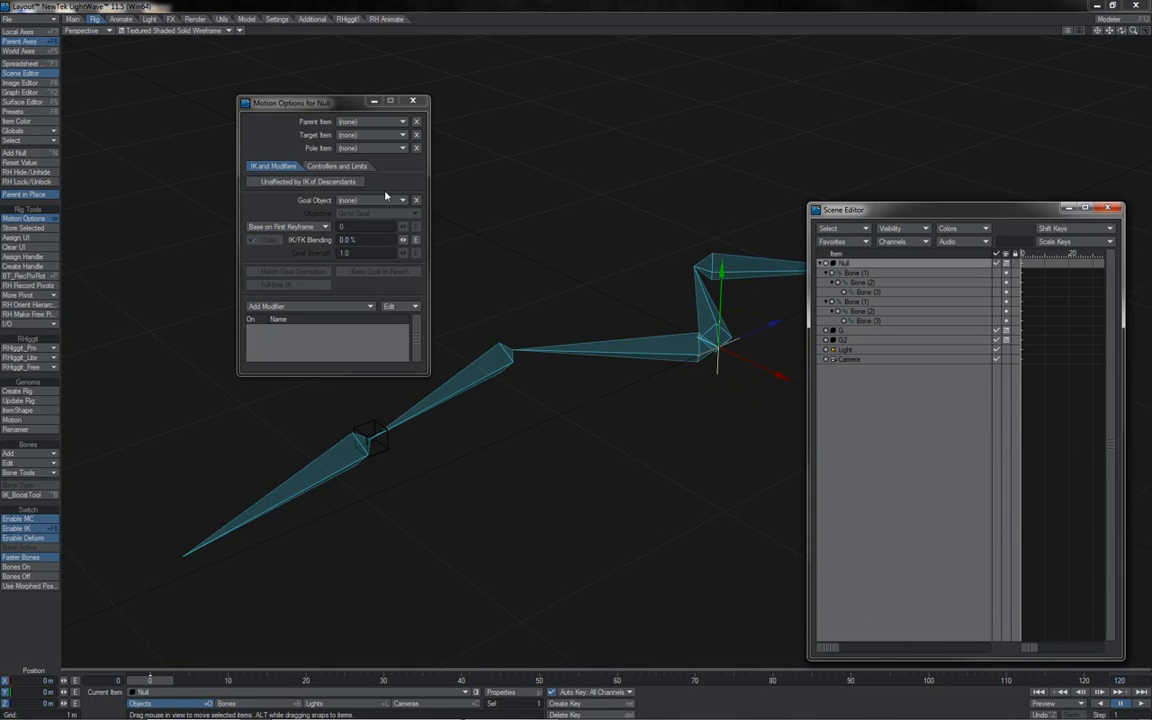
left_click(282, 184)
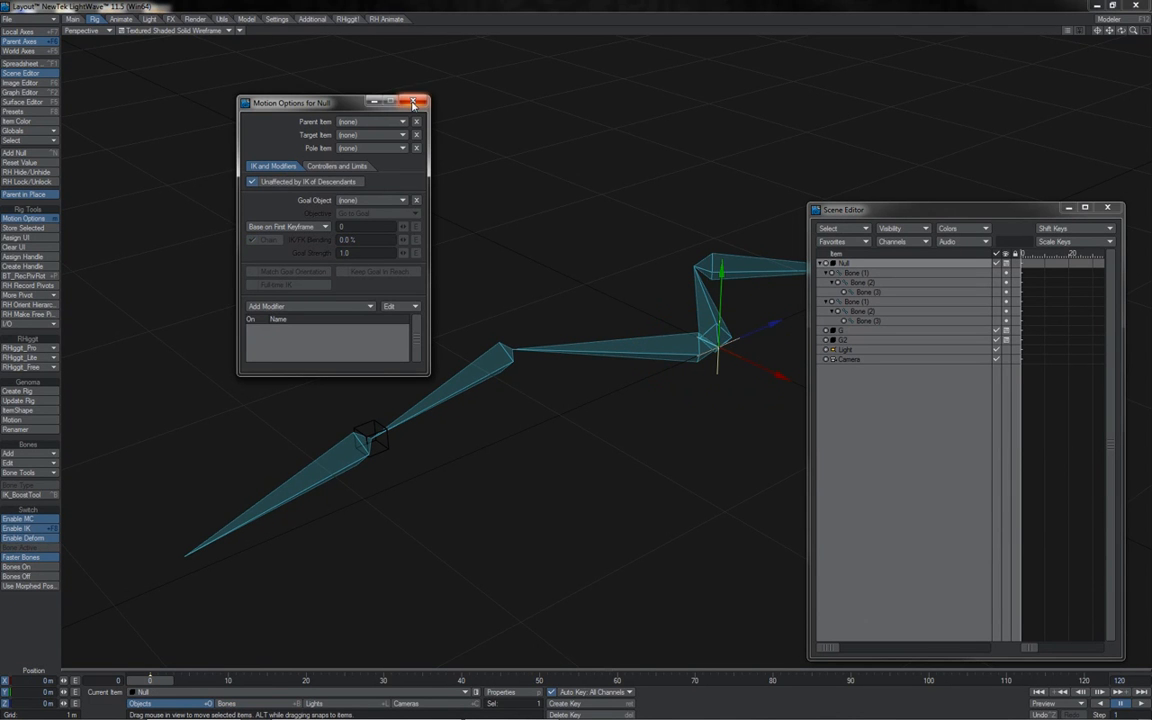
left_click(374, 101)
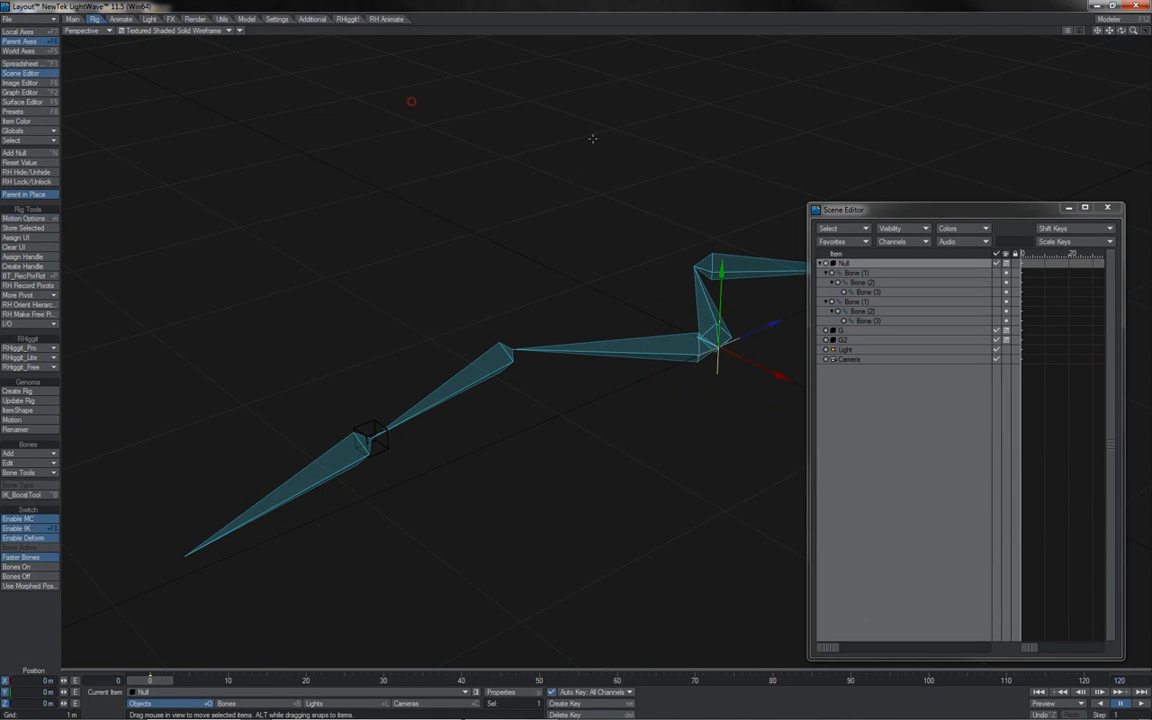
left_click(1106, 208)
Move goal G to about X 196 mm, Z 983 mm, and move goal G2 to test both chains separately
left_click(872, 274)
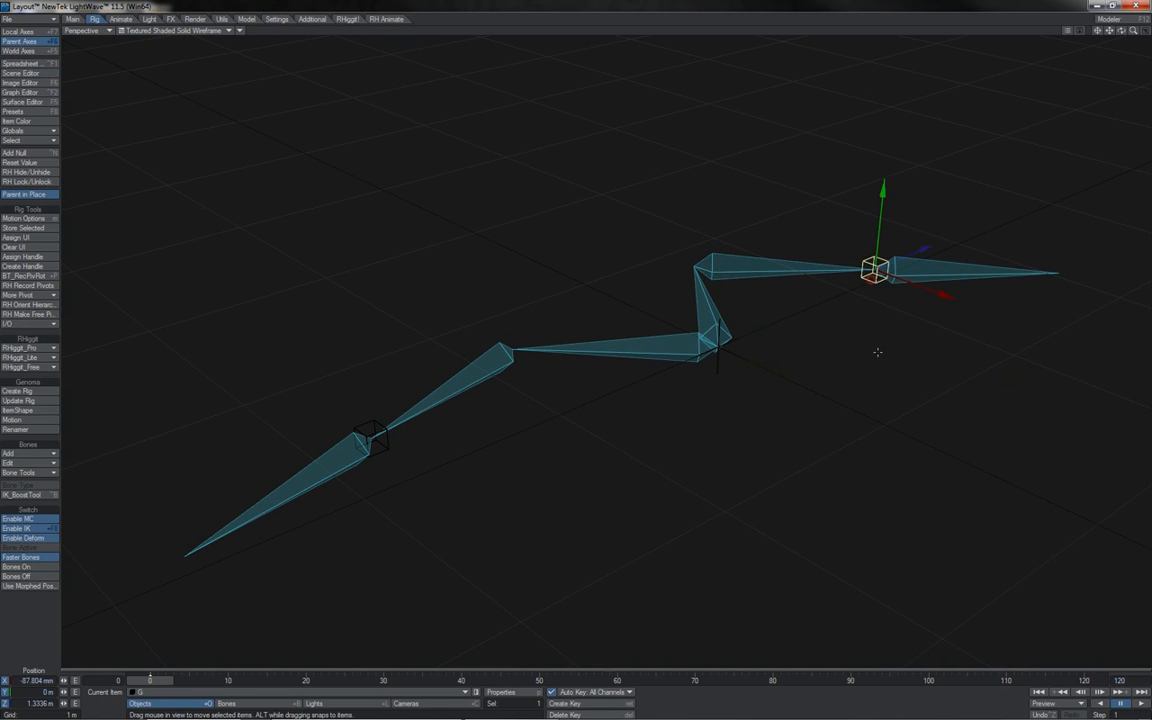
left_click_drag(877, 354, 877, 387)
left_click_drag(573, 353, 575, 353)
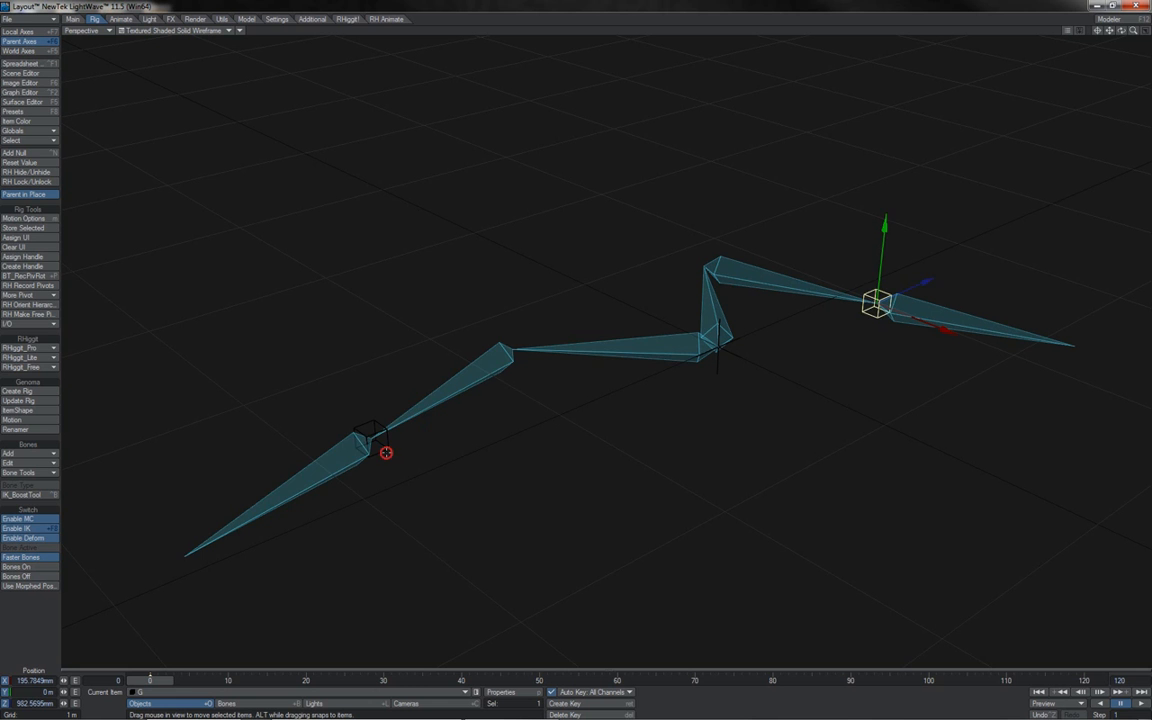
left_click(386, 452)
left_click_drag(408, 431, 453, 479)
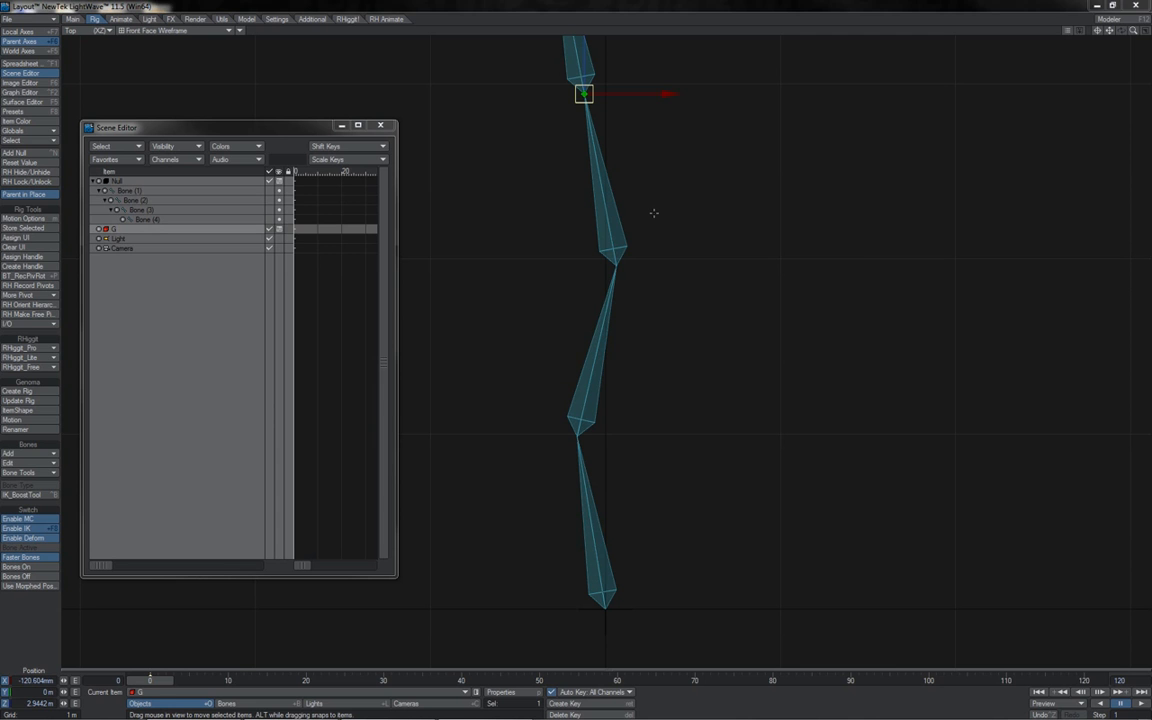
Set the heading controller of Bone (1), Bone (2) and Bone (3) to Inverse Kinematics
left_click_drag(654, 213, 560, 505, "shift")
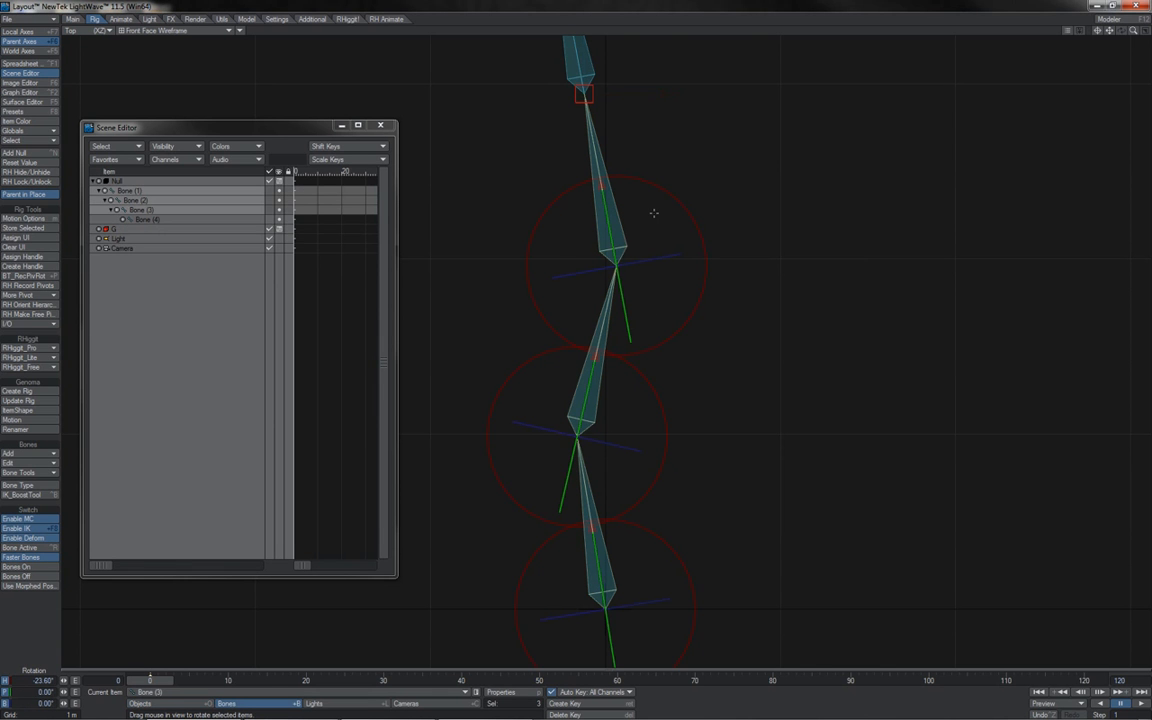
key("m")
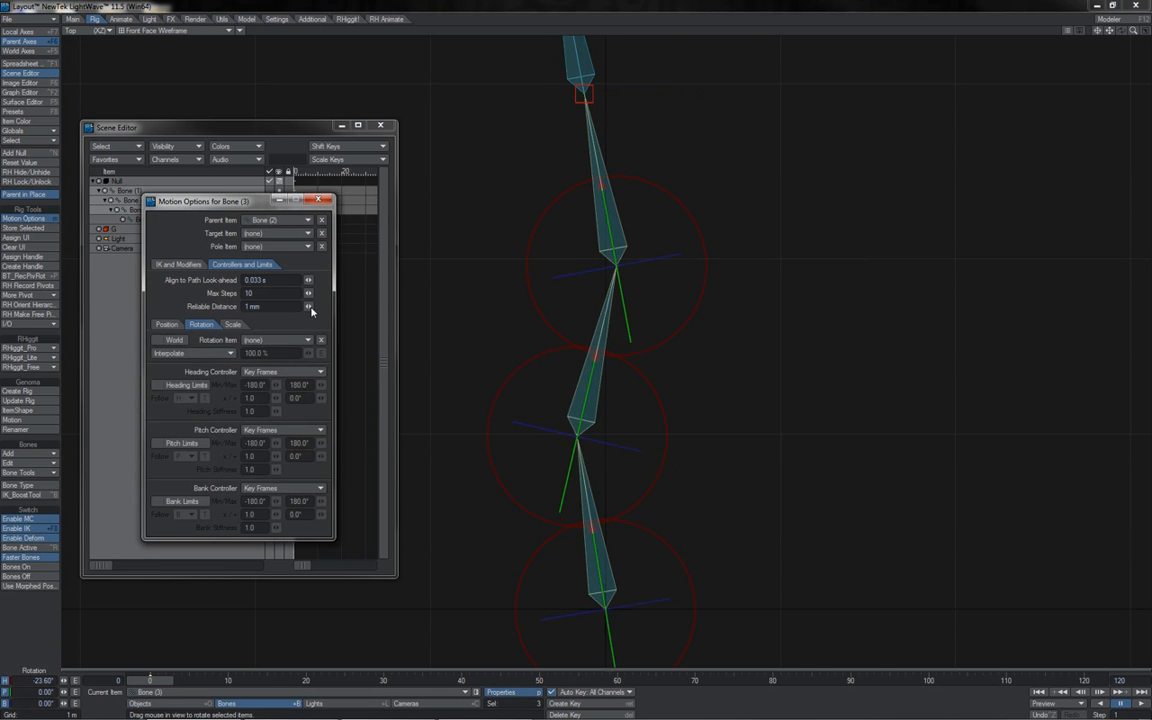
left_click(280, 372)
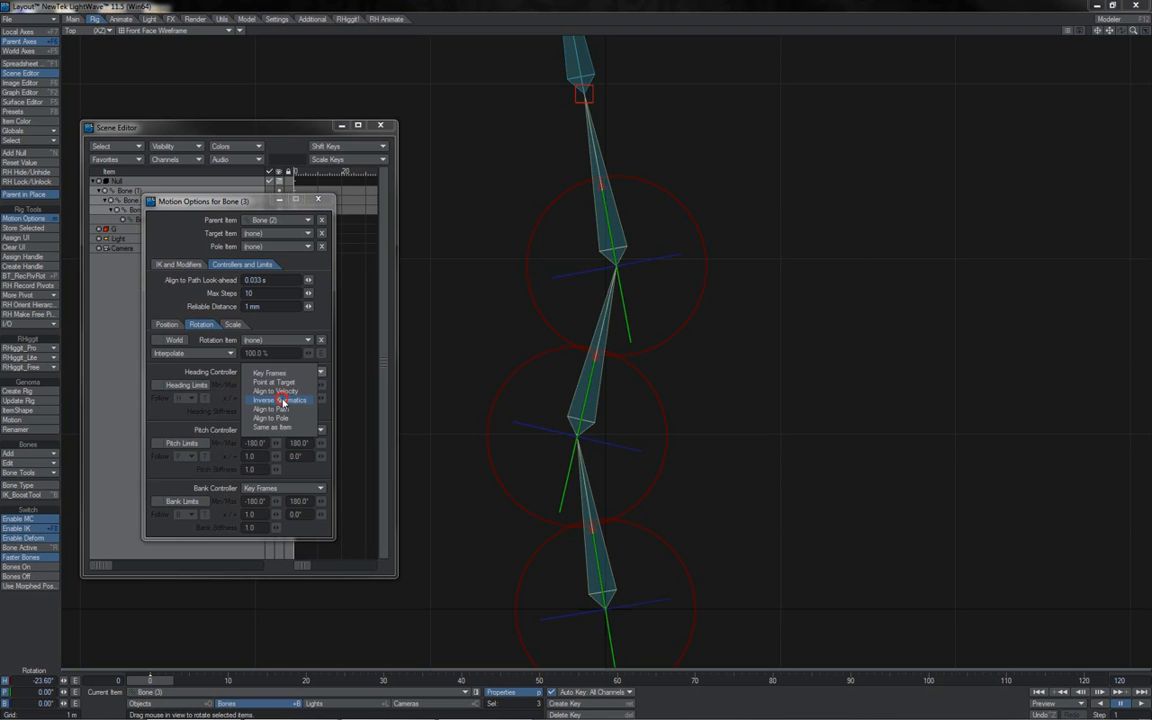
left_click(281, 400)
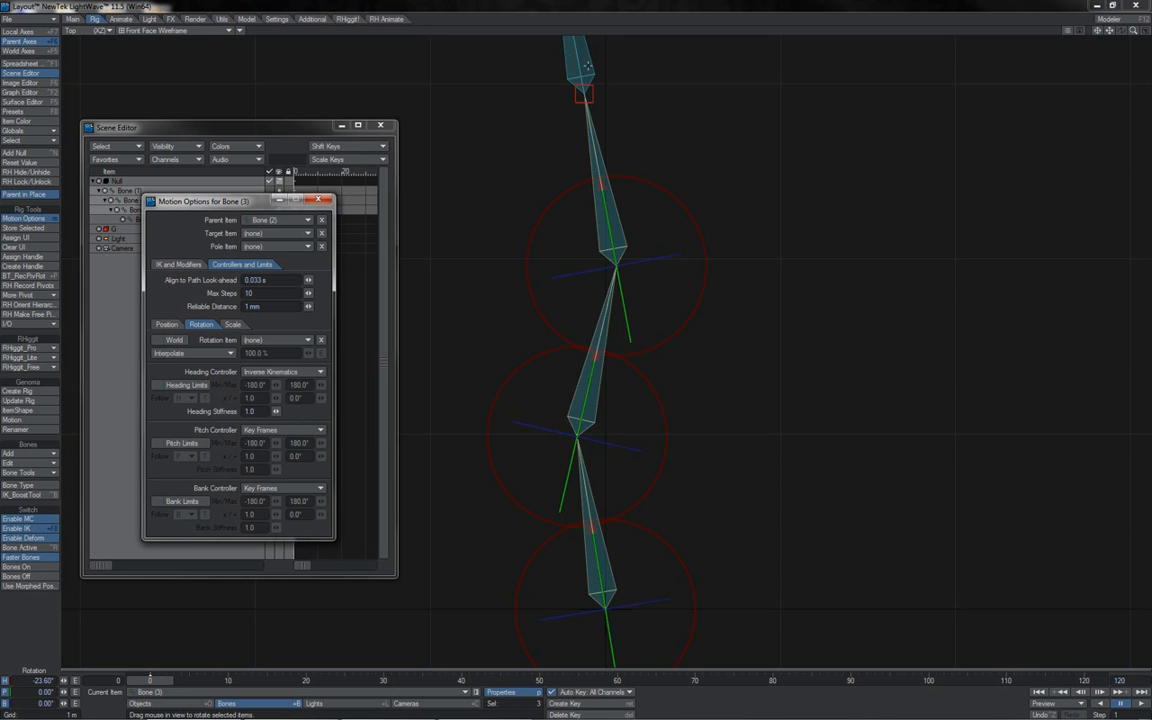
Set G as the goal object of Bone (4)
left_click(588, 67)
left_click(177, 264)
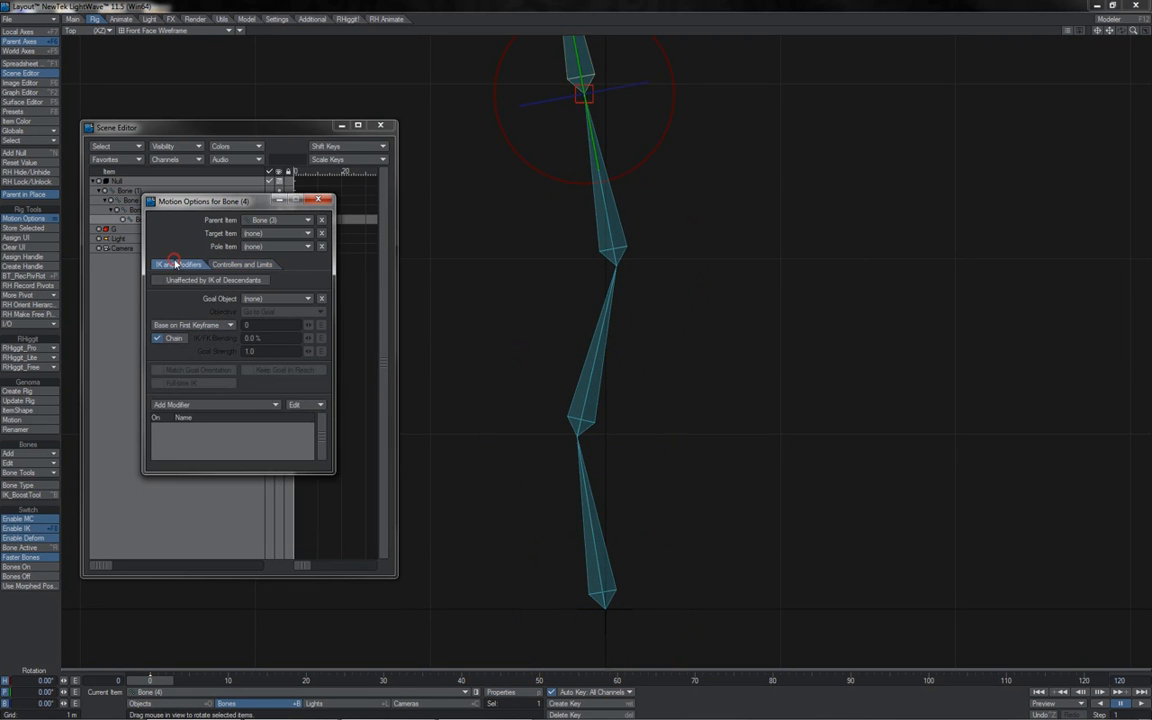
left_click(250, 297)
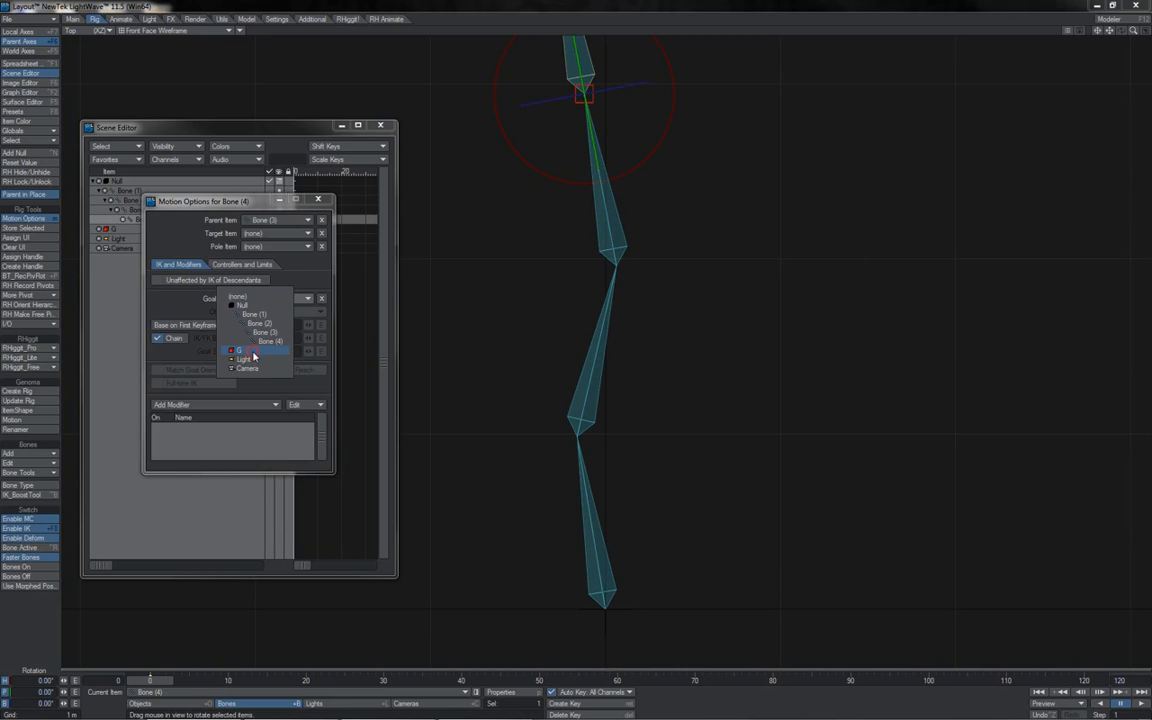
left_click(252, 352)
Try moving goal G to about X 184 mm, Z 2.15 m in the top view, and undo the move
left_click_drag(584, 94, 637, 233)
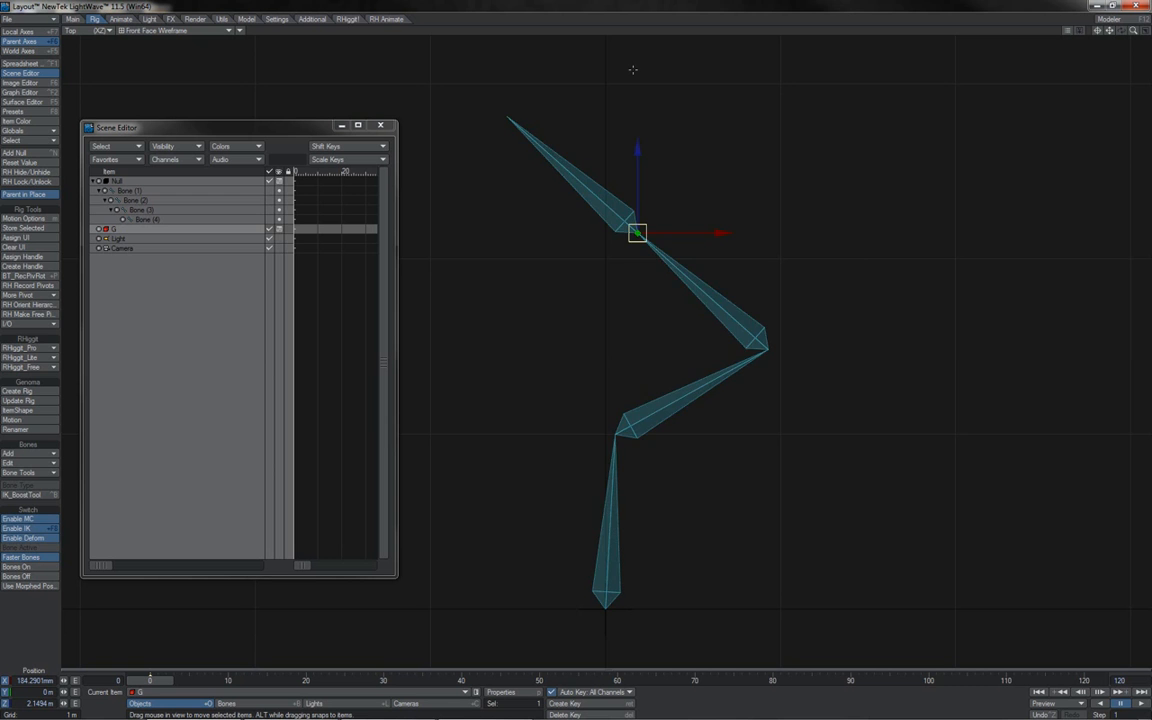
key("ctrl+z")
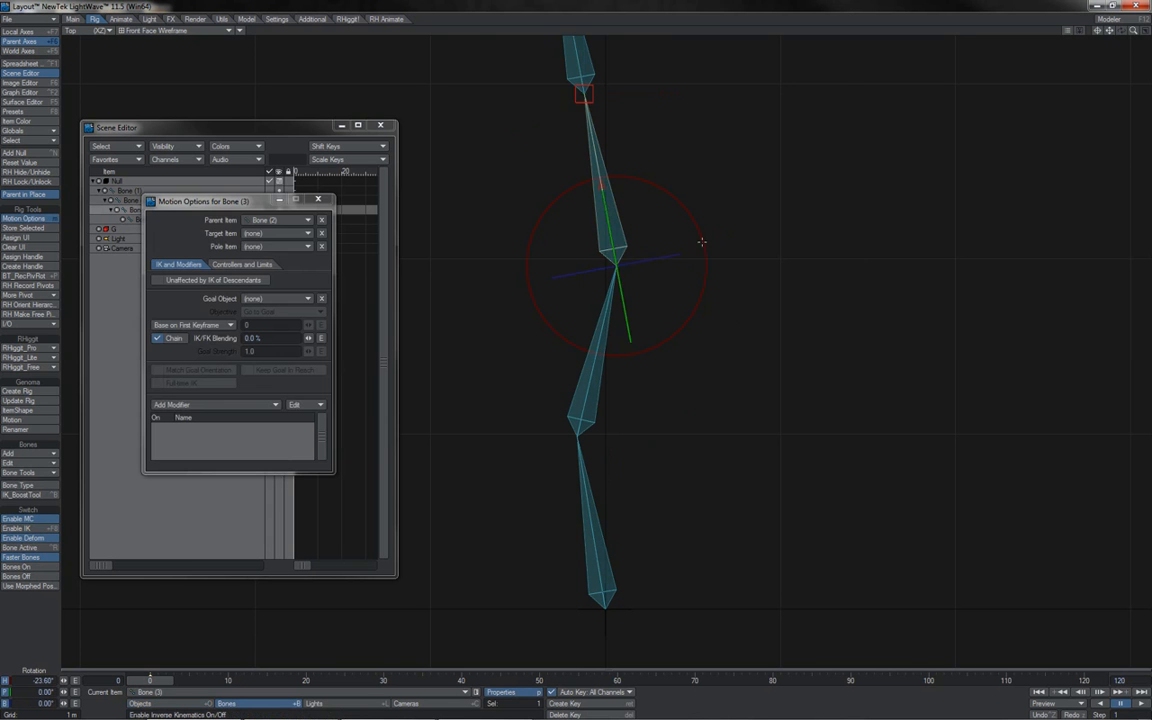
Enable heading limits from -180° to 0° on Bone (3) and from 0° to 180° on Bone (2)
left_click_drag(632, 218, 583, 218)
key("ctrl+z")
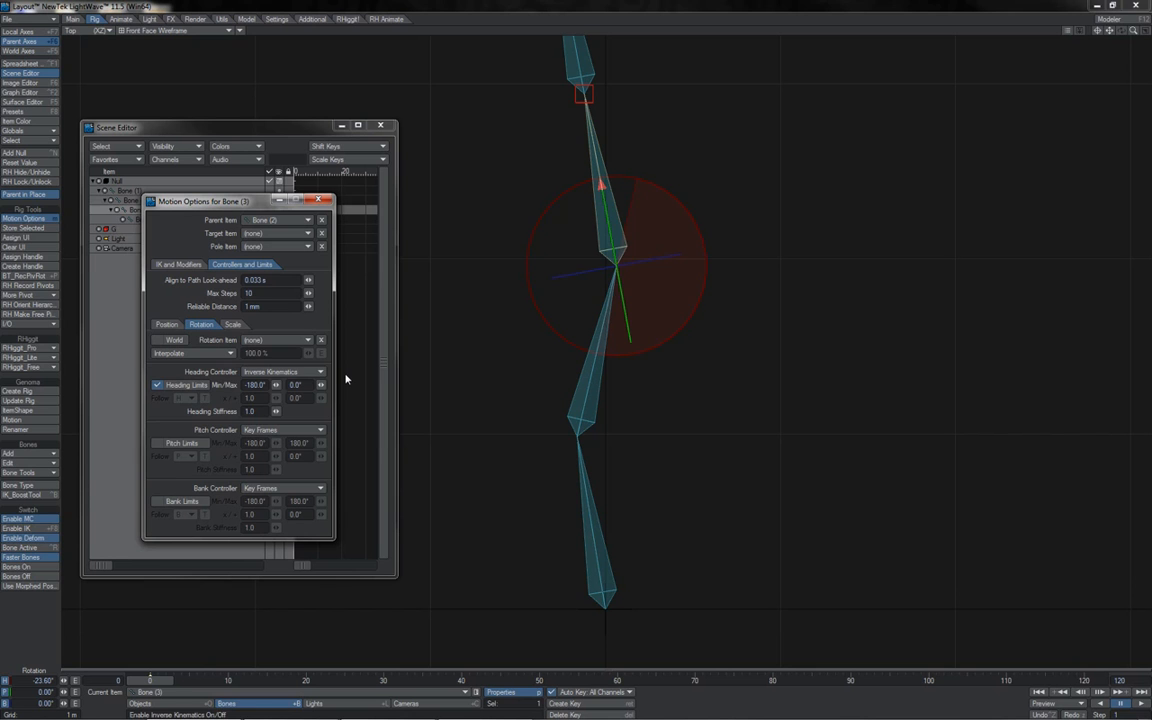
key("Up")
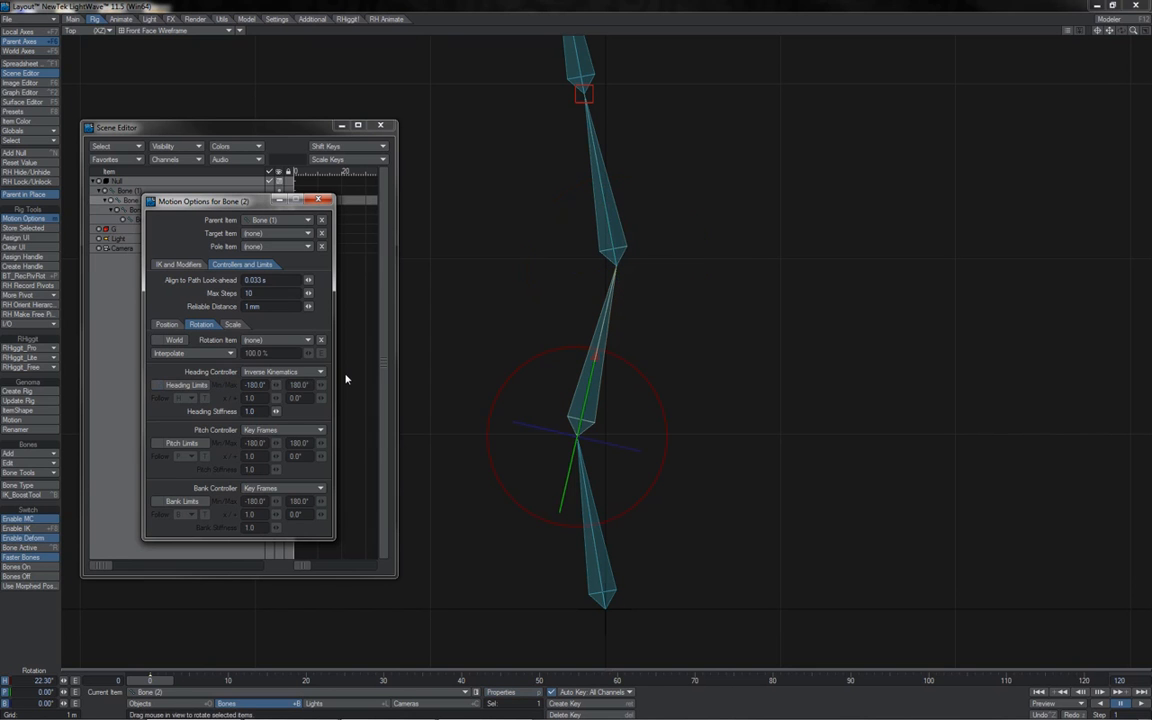
left_click(194, 386)
left_click_drag(264, 386, 223, 389)
type("0")
key("Return")
Enable IK and move goal G to about X 10 mm, Z 2.09 m to bend the chain
left_click(597, 560)
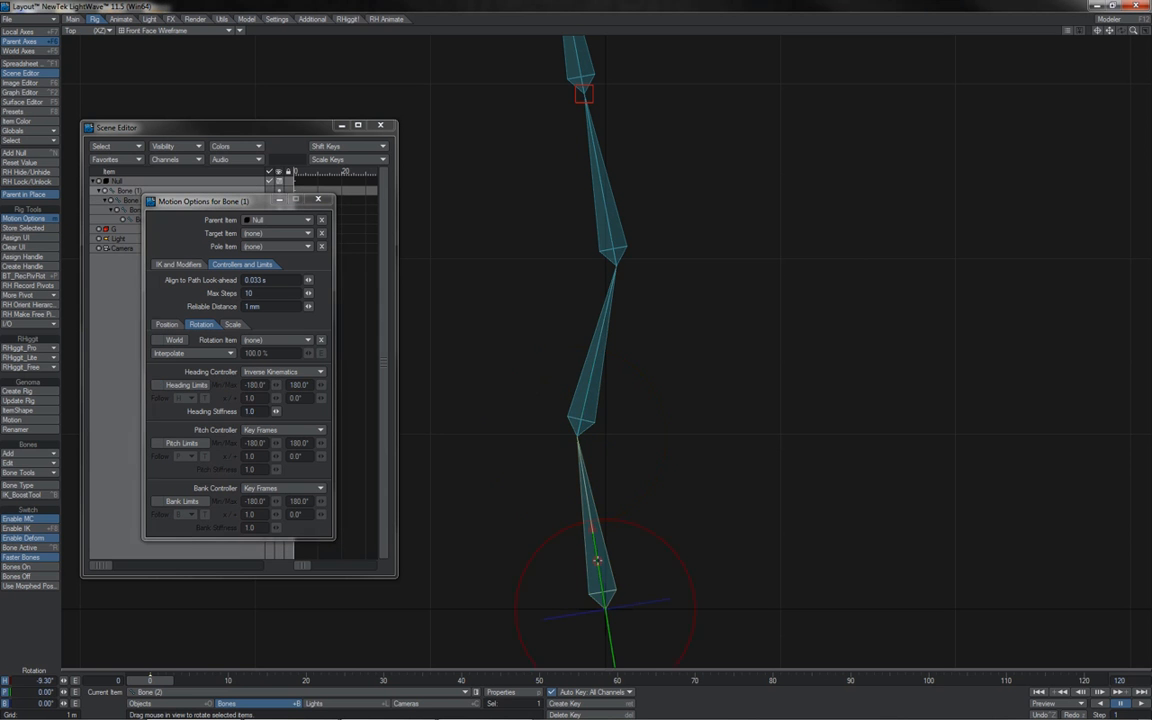
left_click(586, 96)
key("t")
left_click_drag(588, 100, 607, 243)
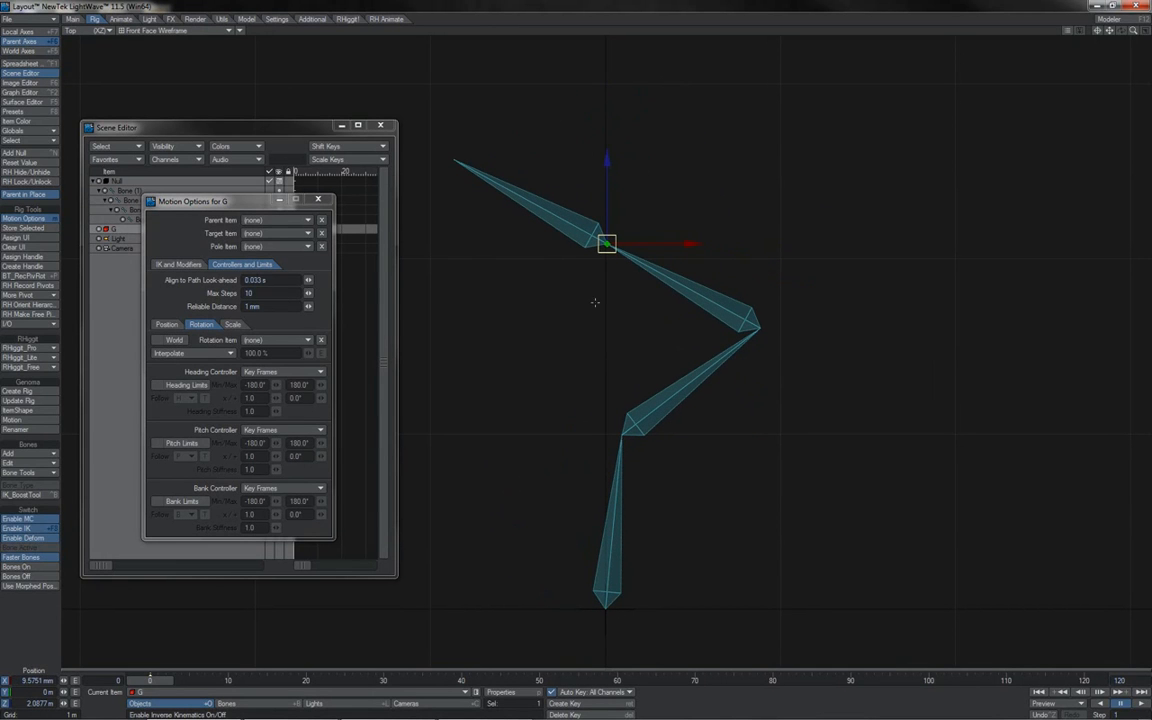
Set the heading stiffness of Bone (2) to 0.5
left_click_drag(257, 207, 929, 166)
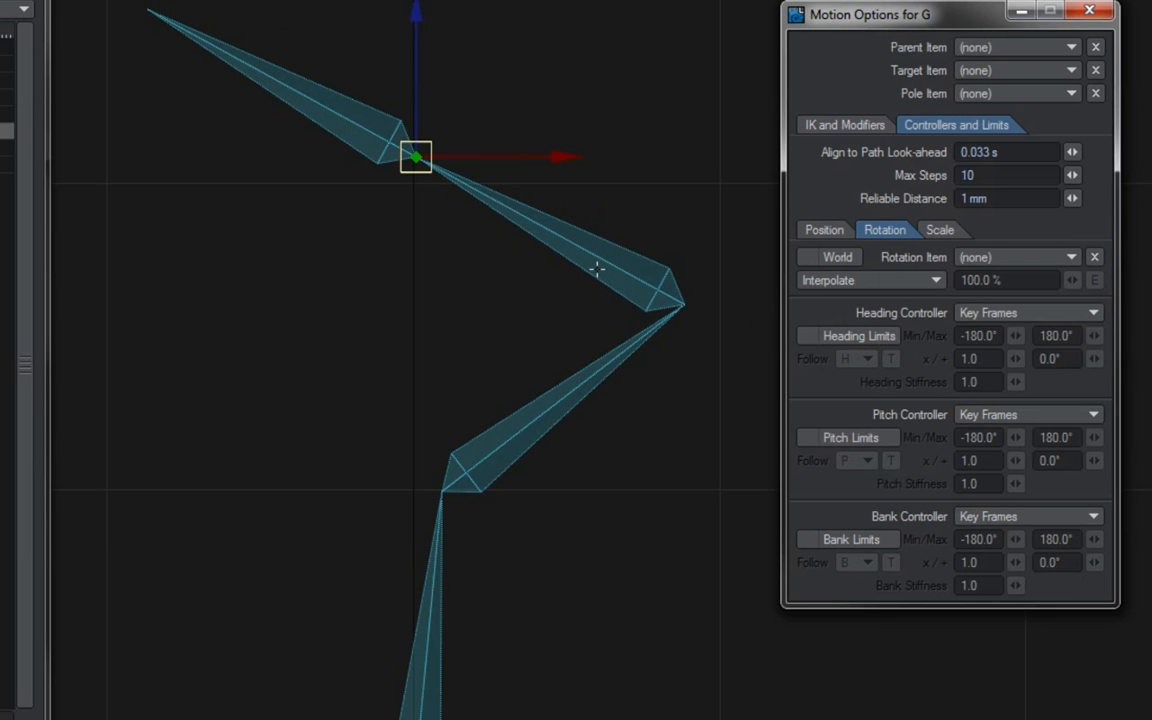
left_click(617, 265)
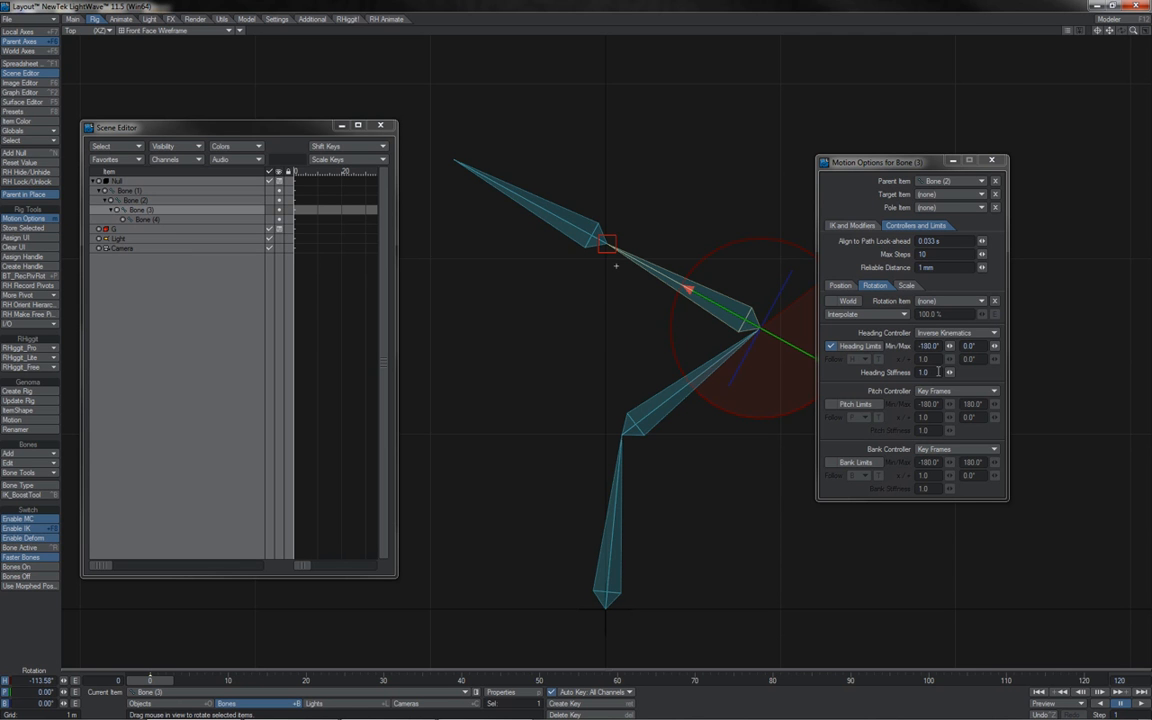
left_click(643, 417)
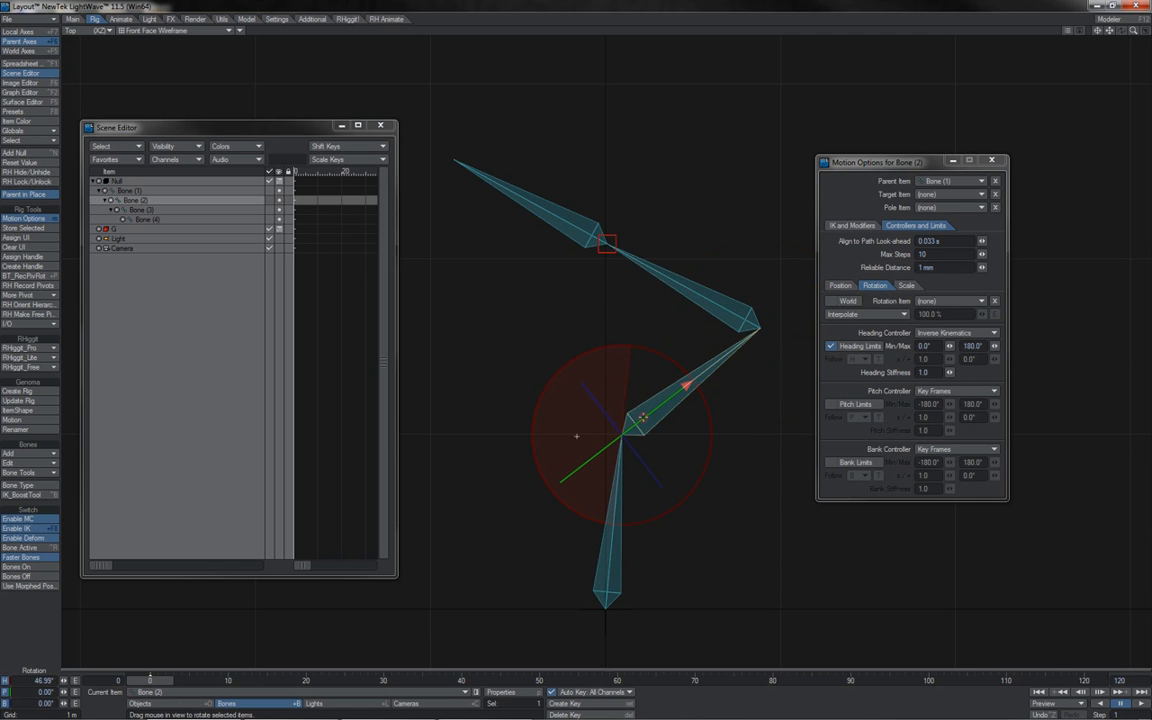
left_click(911, 372)
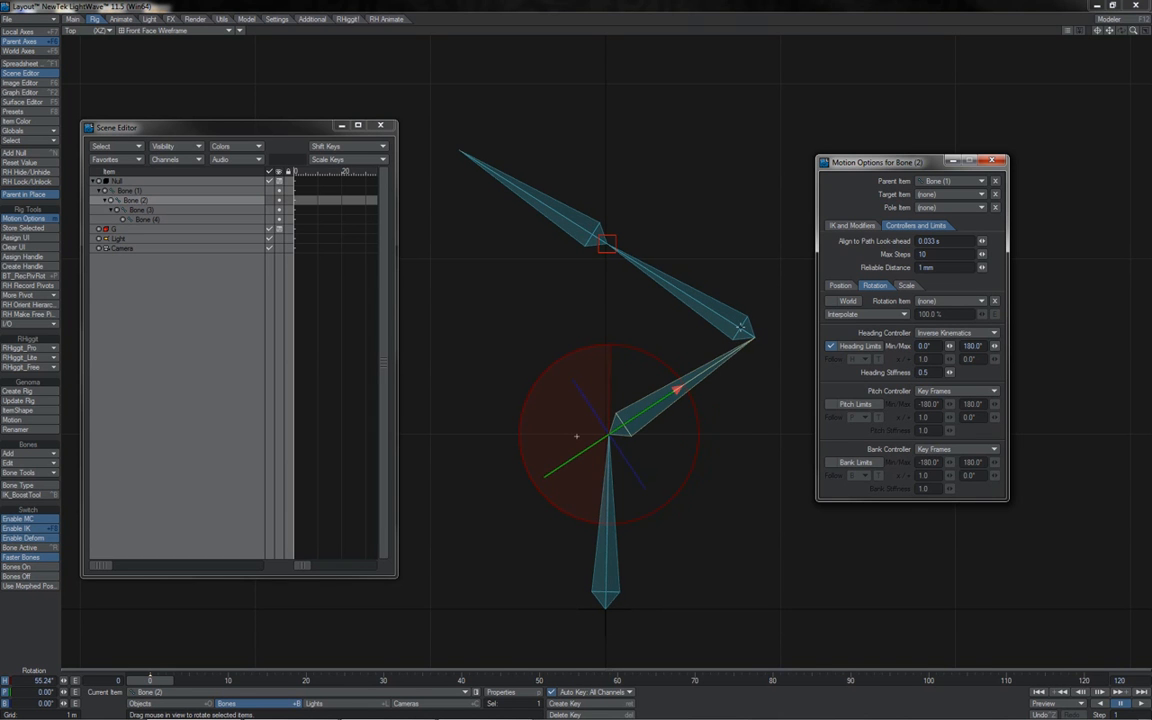
Set the heading stiffness of Bone (3) to 2.0
left_click(616, 266)
left_click(930, 372)
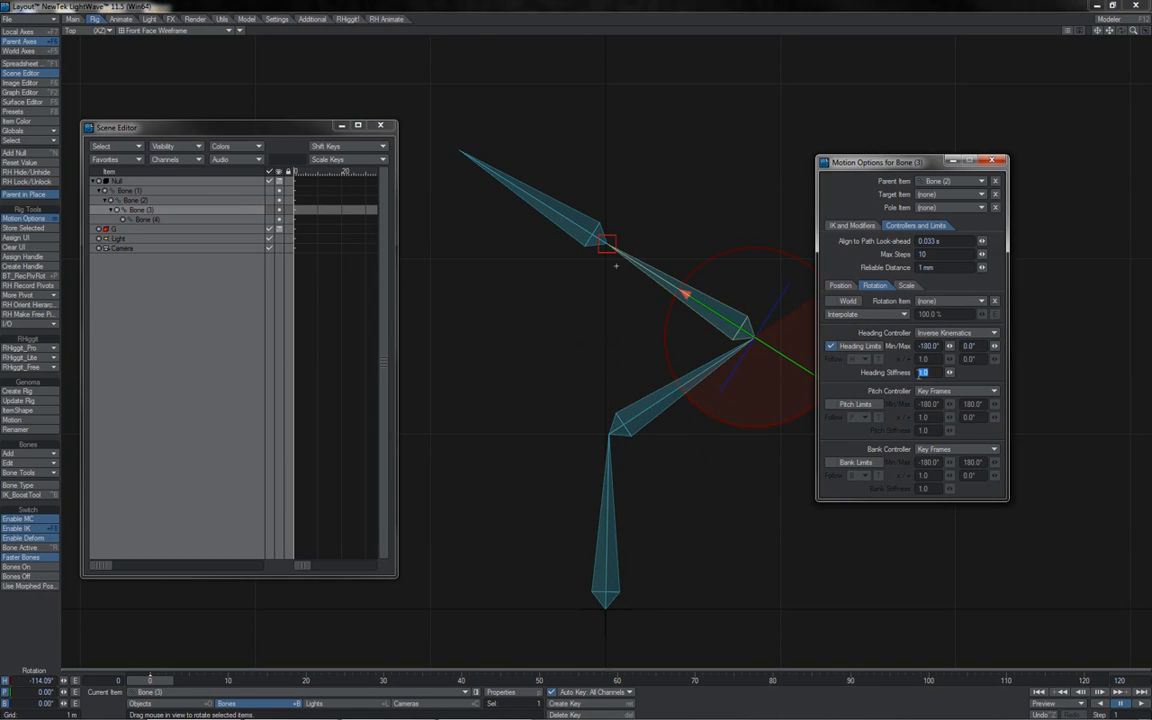
type("2")
key("Return")
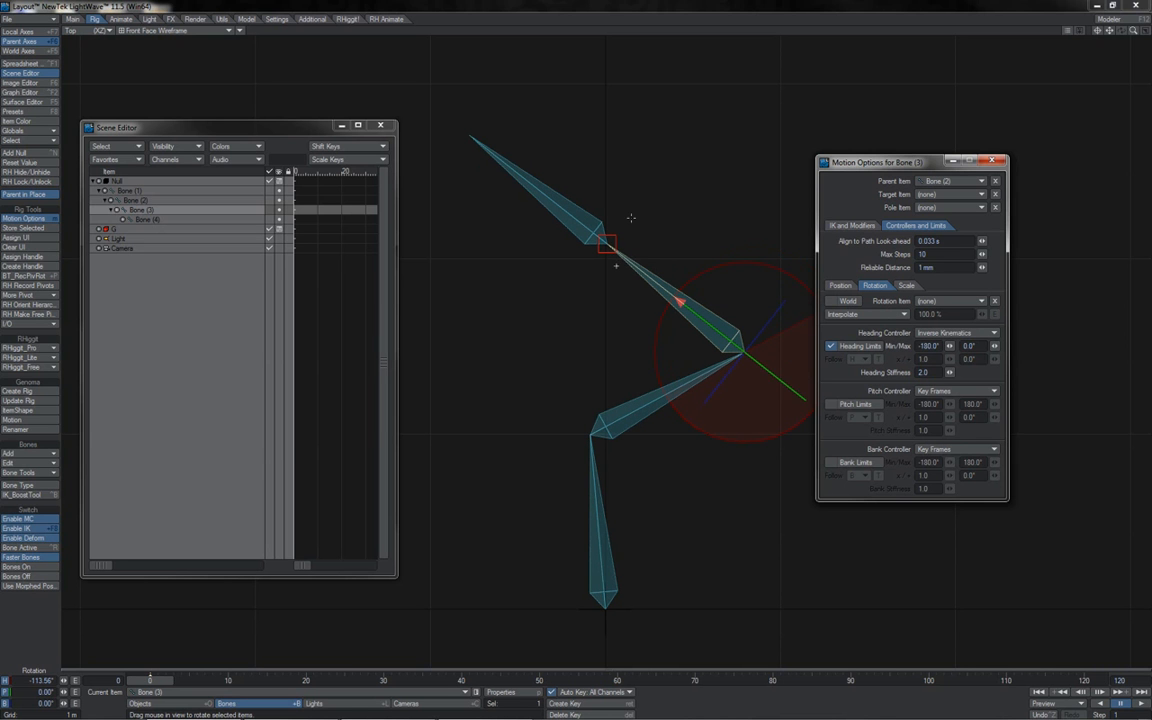
Move goal G around to test the chain's bending, leaving it at about X 177 mm, Z 1.89 m
left_click(616, 242)
left_click_drag(659, 183, 733, 215)
left_click_drag(681, 275, 624, 344)
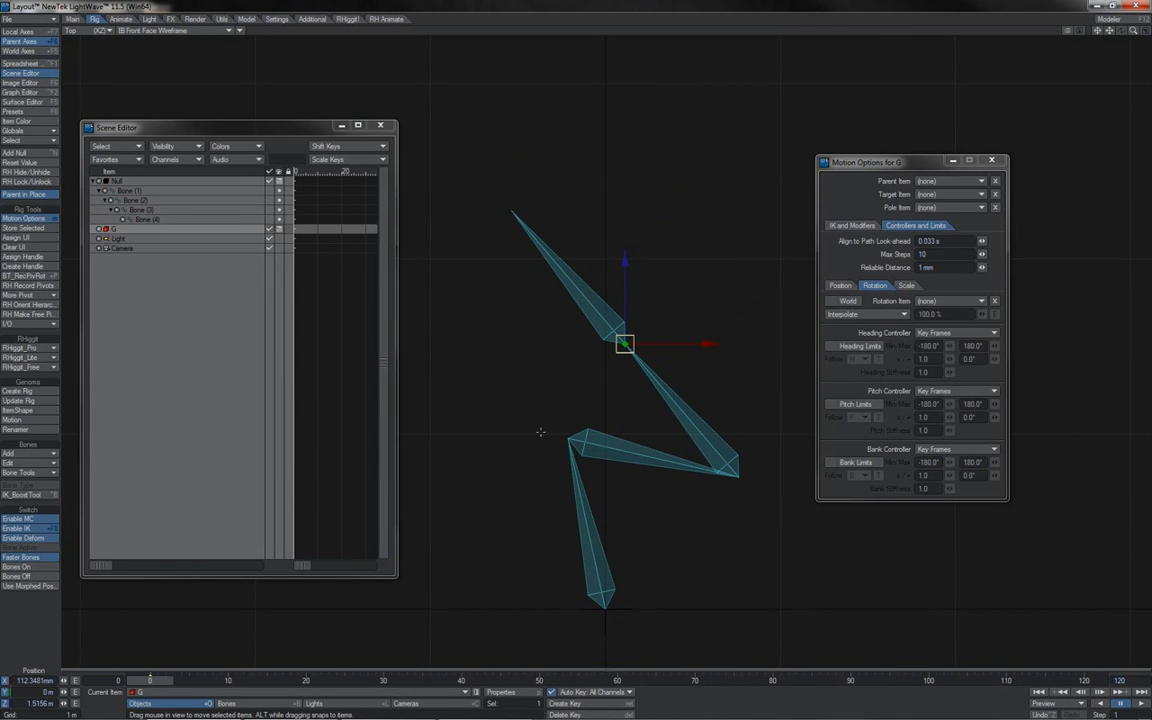
left_click_drag(685, 303, 726, 320)
left_click_drag(665, 361, 579, 133)
left_click_drag(570, 244, 650, 245)
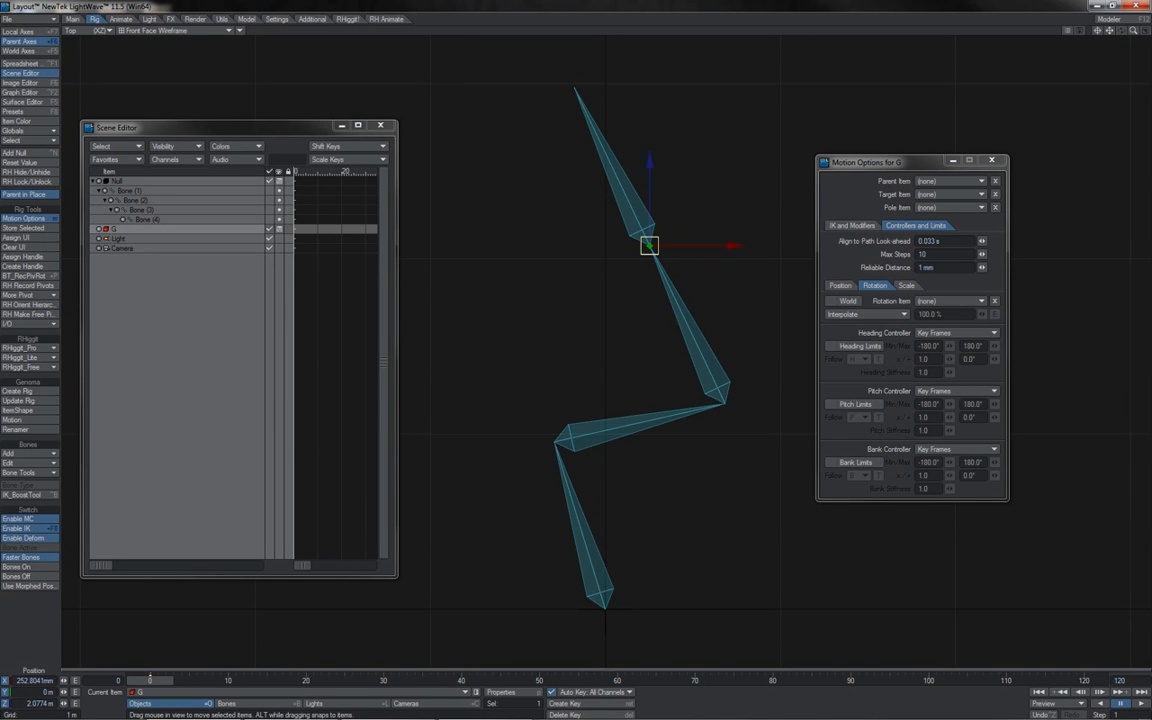
left_click_drag(650, 245, 636, 279)
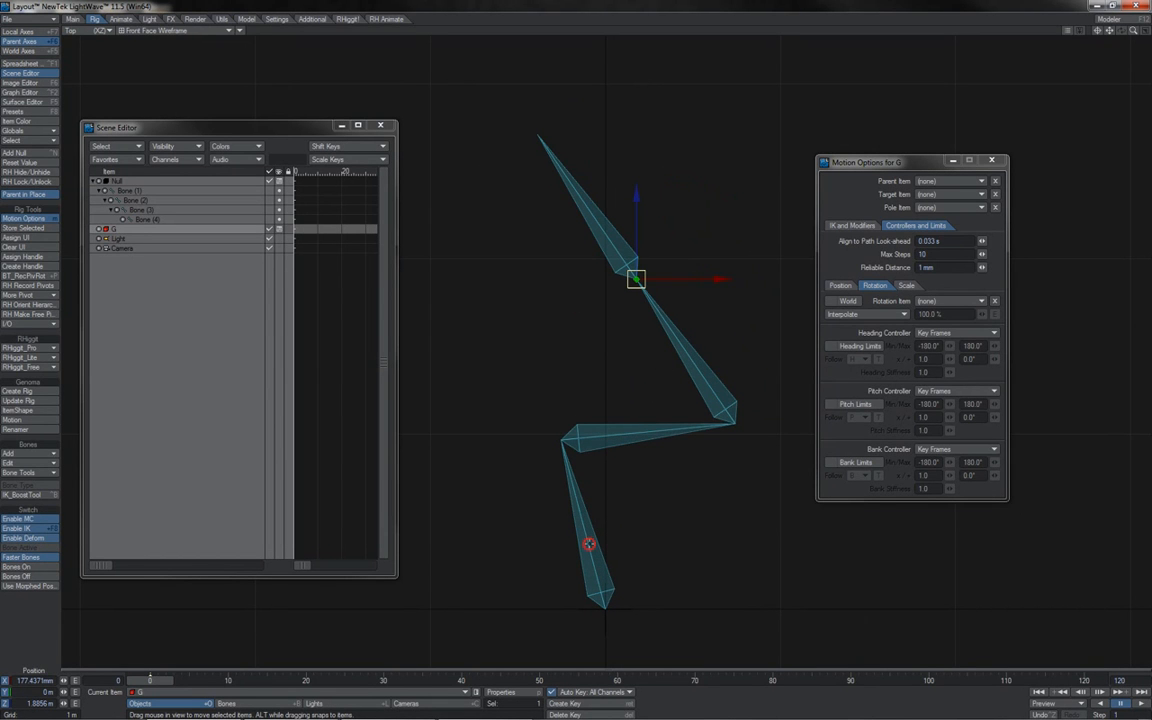
Review the heading settings of the first three bones and set the heading controller of Bone (1) to Key Frames
left_click(589, 544)
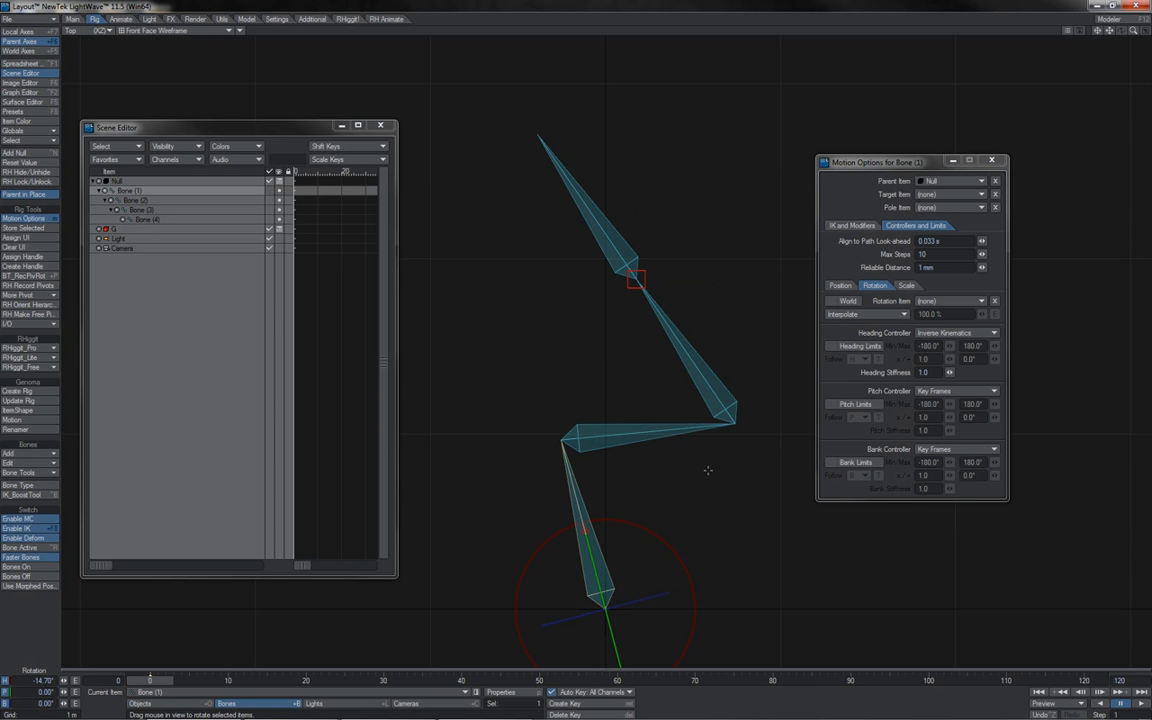
left_click(702, 384)
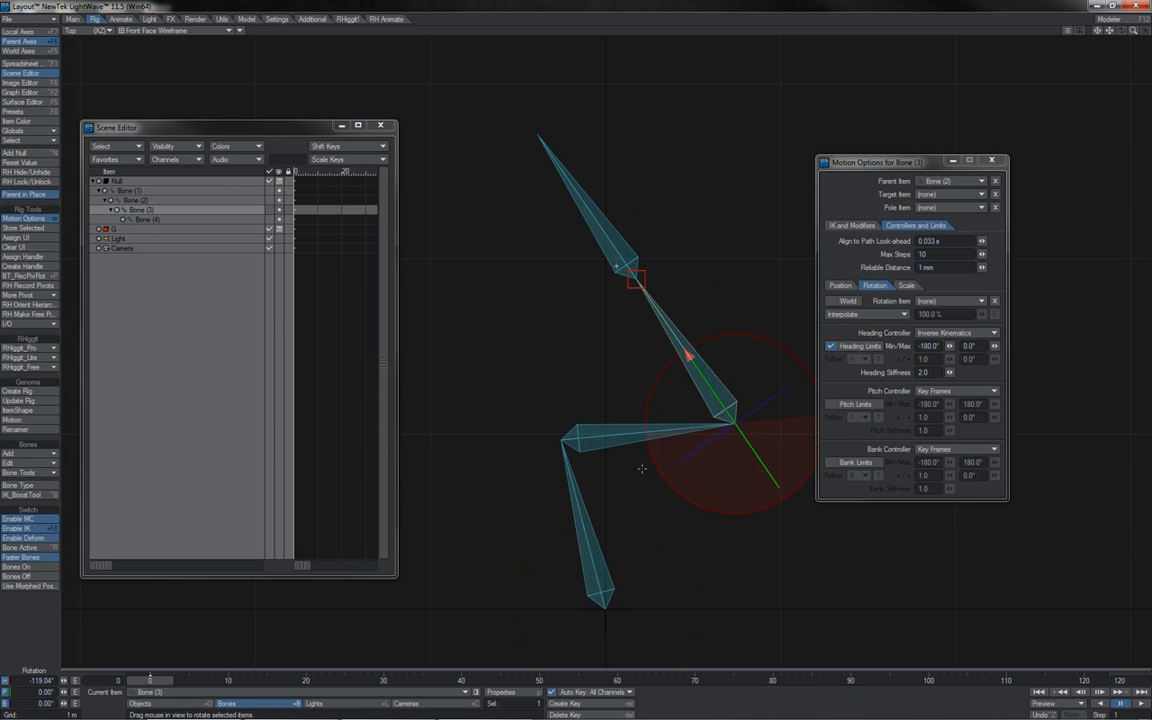
left_click(586, 511)
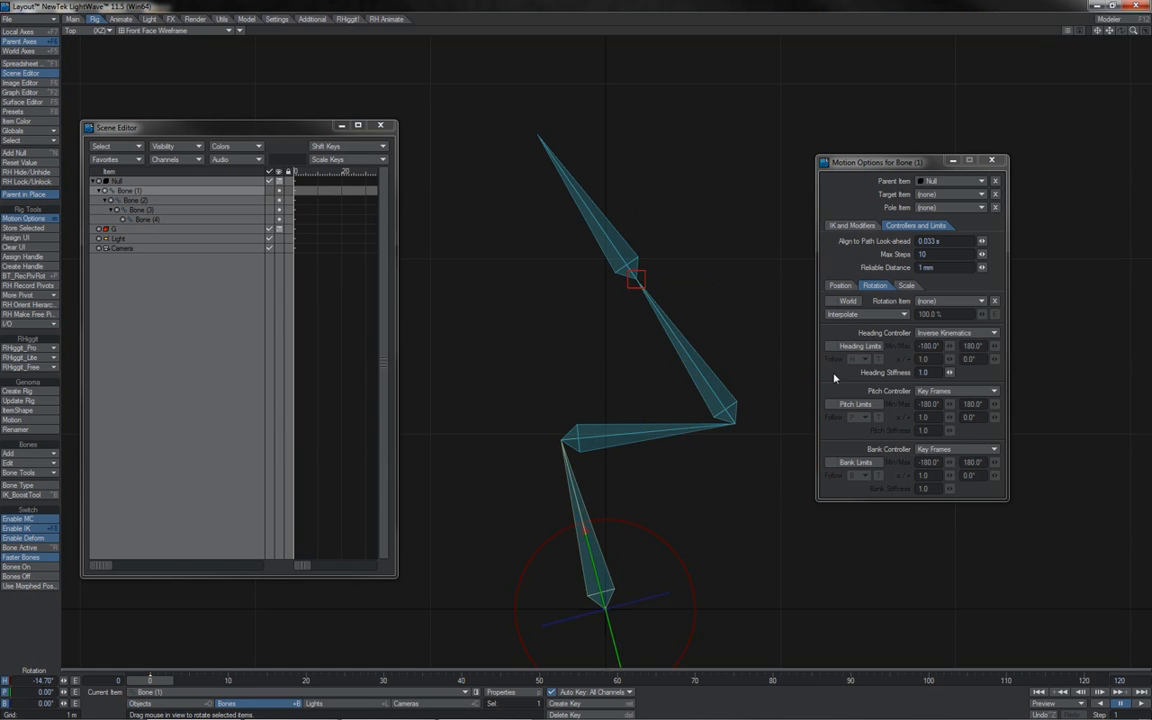
left_click(654, 441)
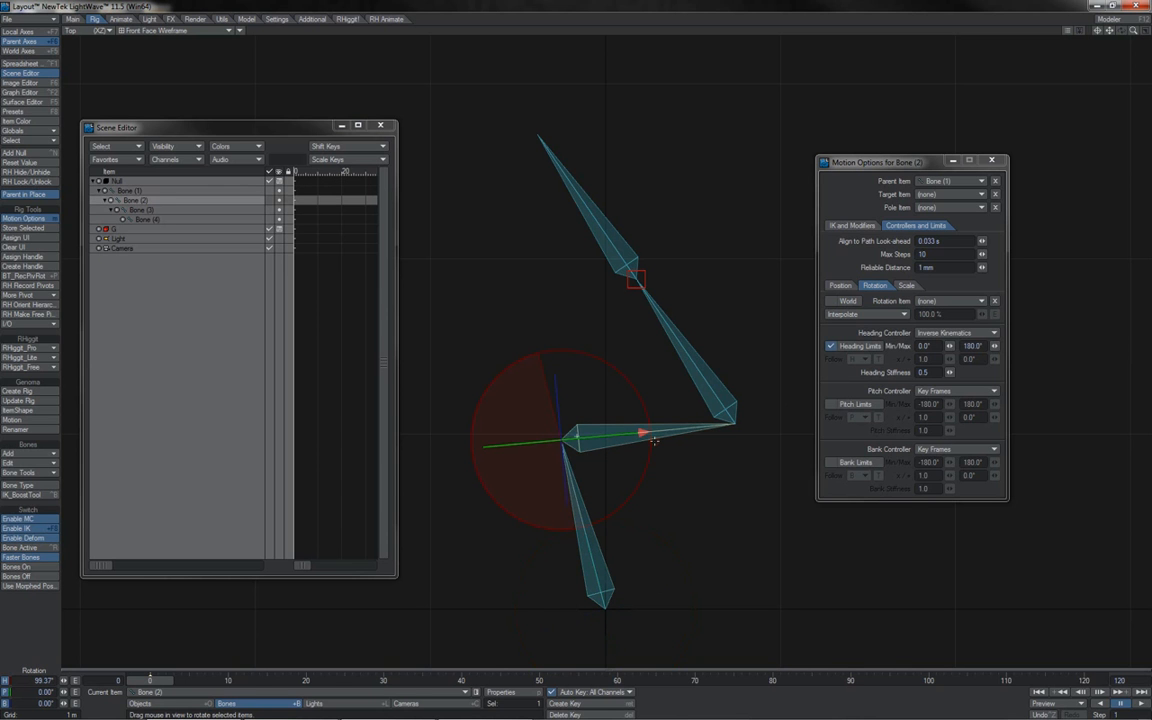
left_click(602, 516)
left_click(922, 333)
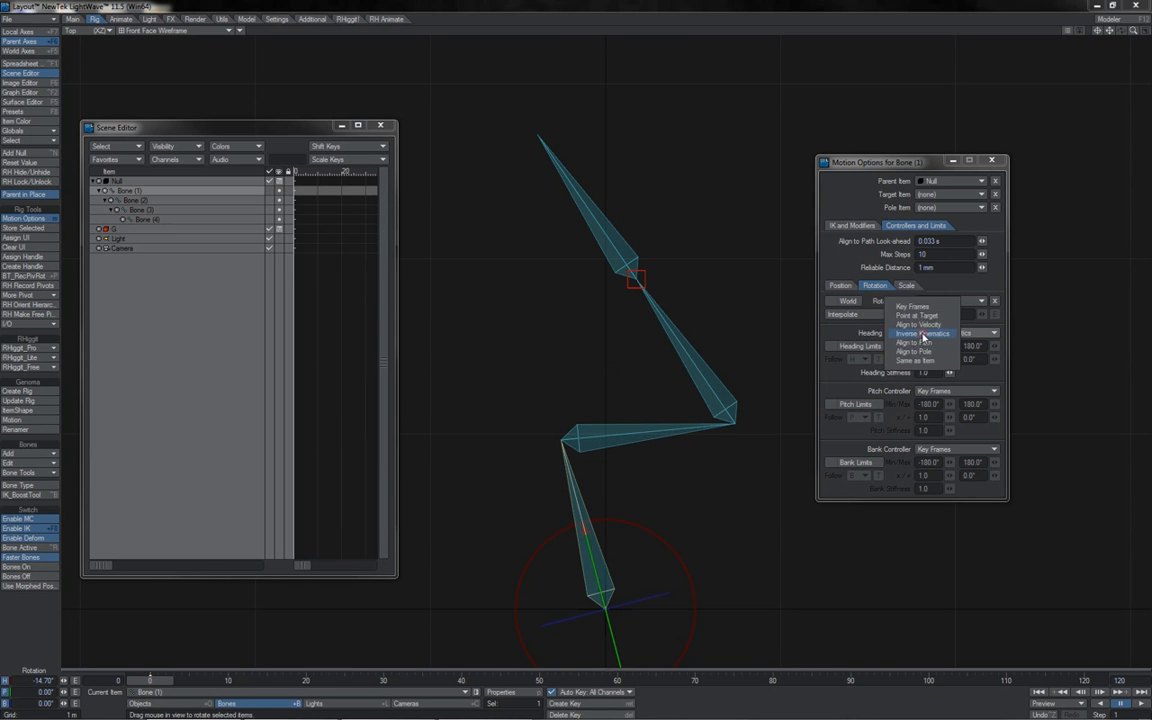
left_click(922, 311)
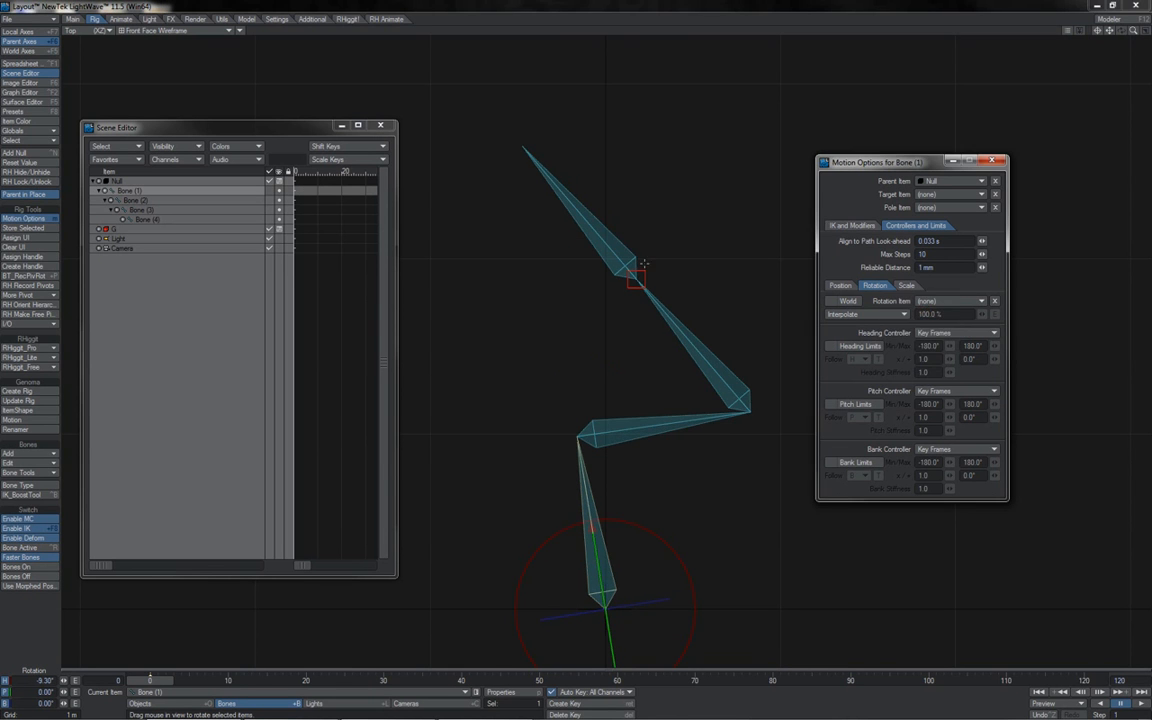
Move goal G to about X -21 mm, Z 1.88 m, and rotate Bone (1) to a heading of about -65.5°
left_click(636, 310)
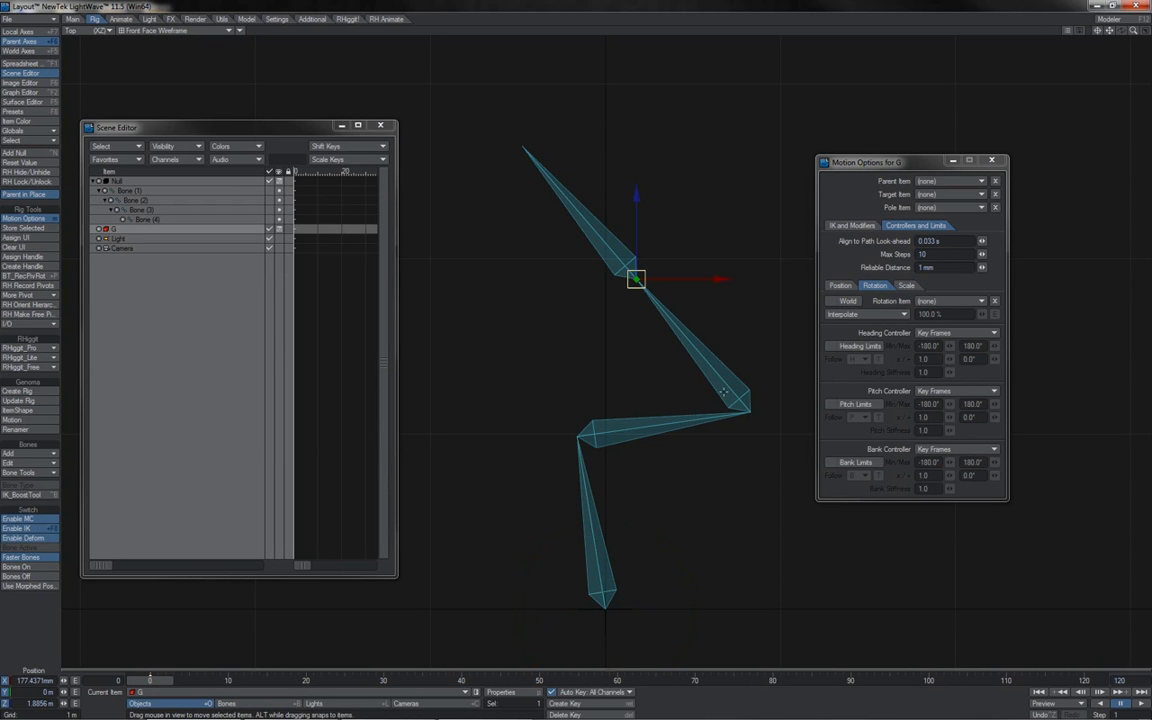
left_click_drag(688, 209, 652, 211)
left_click(590, 505)
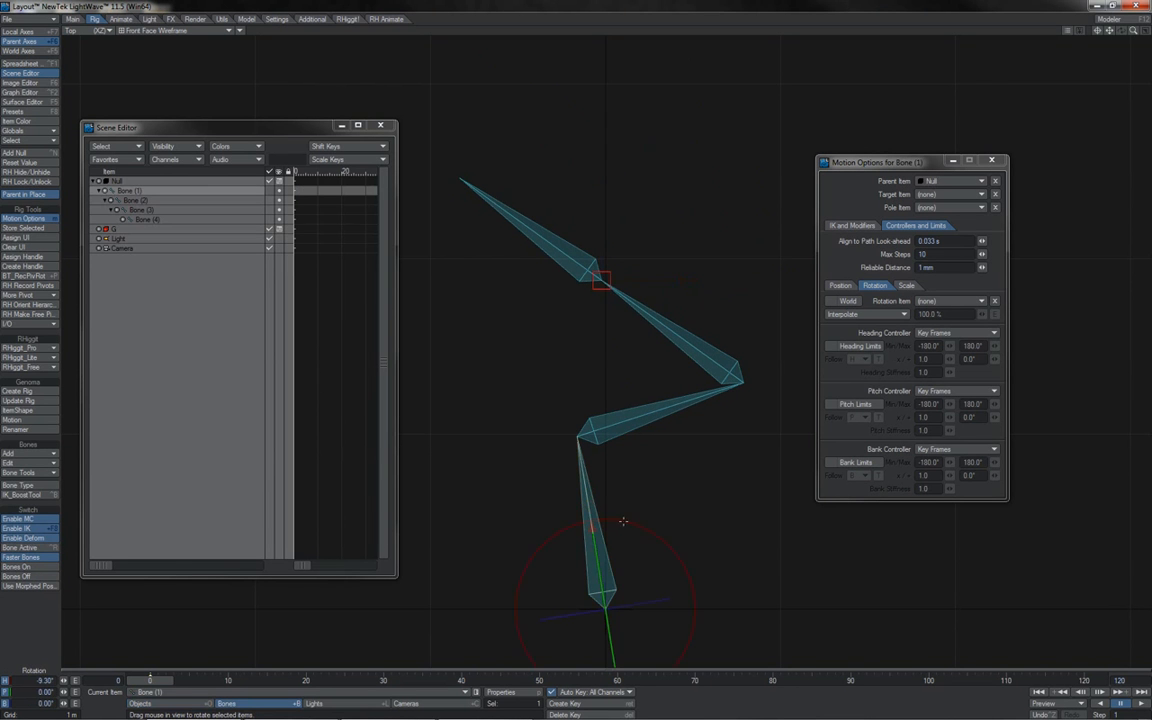
left_click_drag(622, 521, 530, 575)
Move goal G lower and further toward negative X, and rotate Bone (1) to a heading of about -31.1°
left_click(607, 280)
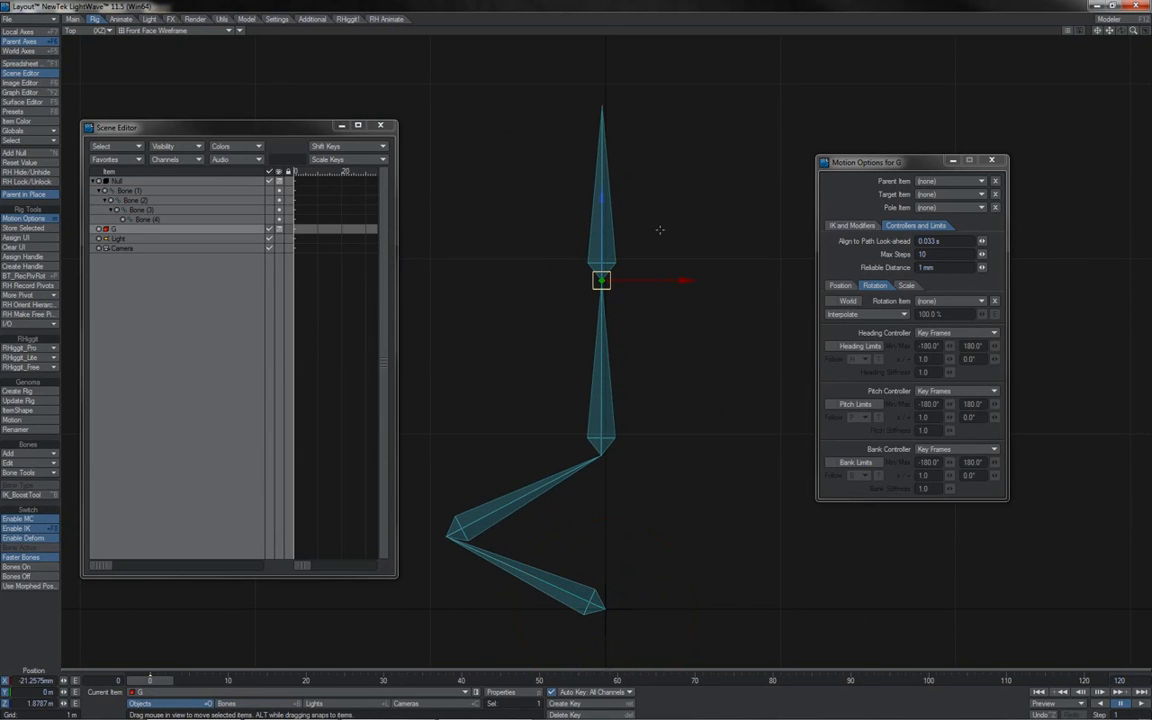
left_click_drag(671, 223, 628, 281)
left_click_drag(557, 338, 545, 351)
left_click(538, 574)
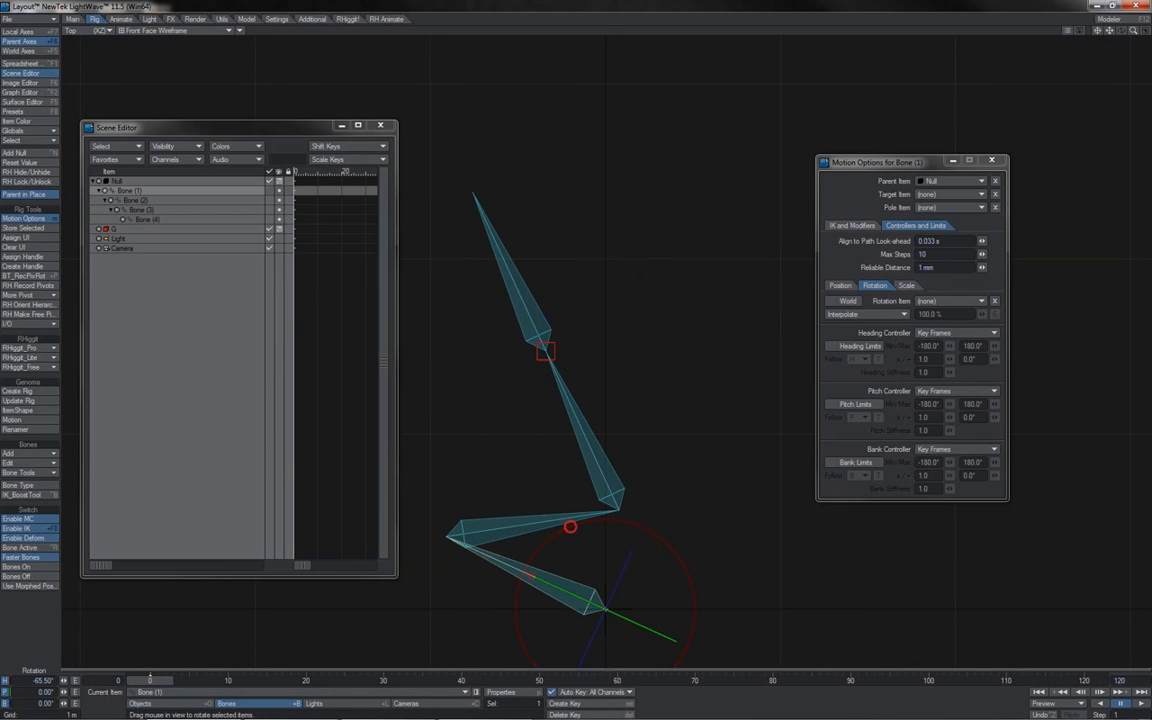
left_click_drag(571, 527, 620, 430)
left_click(628, 406)
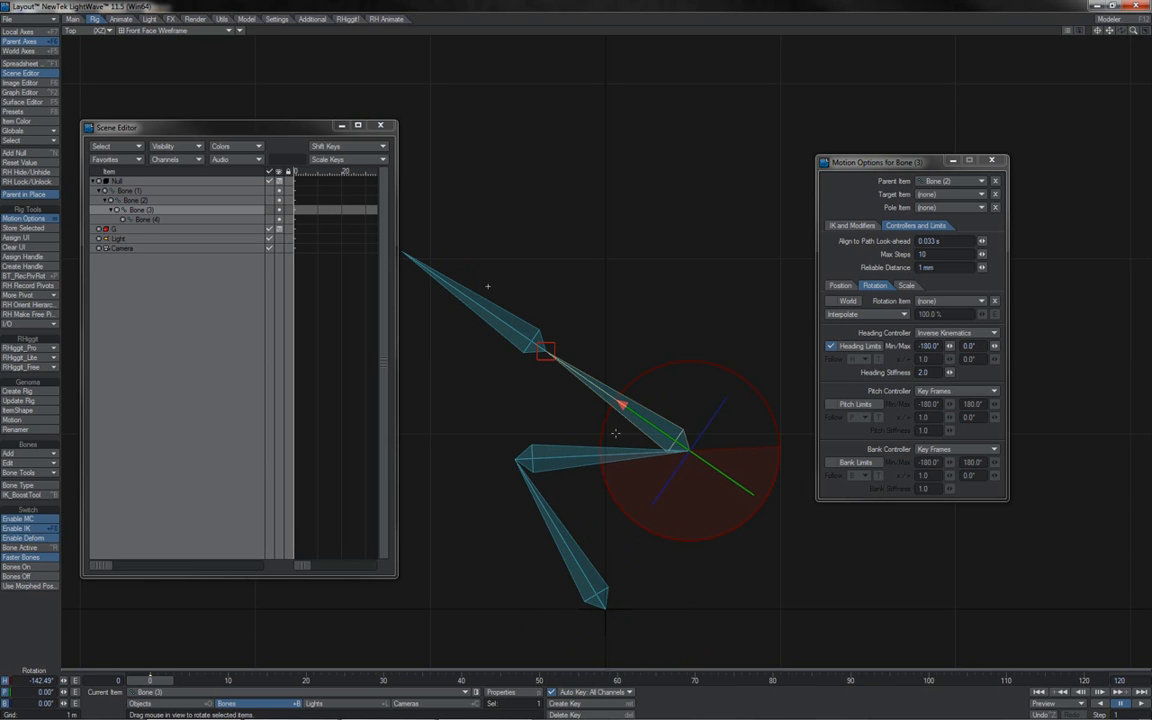
Disable IK and rotate Bone (1) to a heading of about -5.4°
left_click(45, 533)
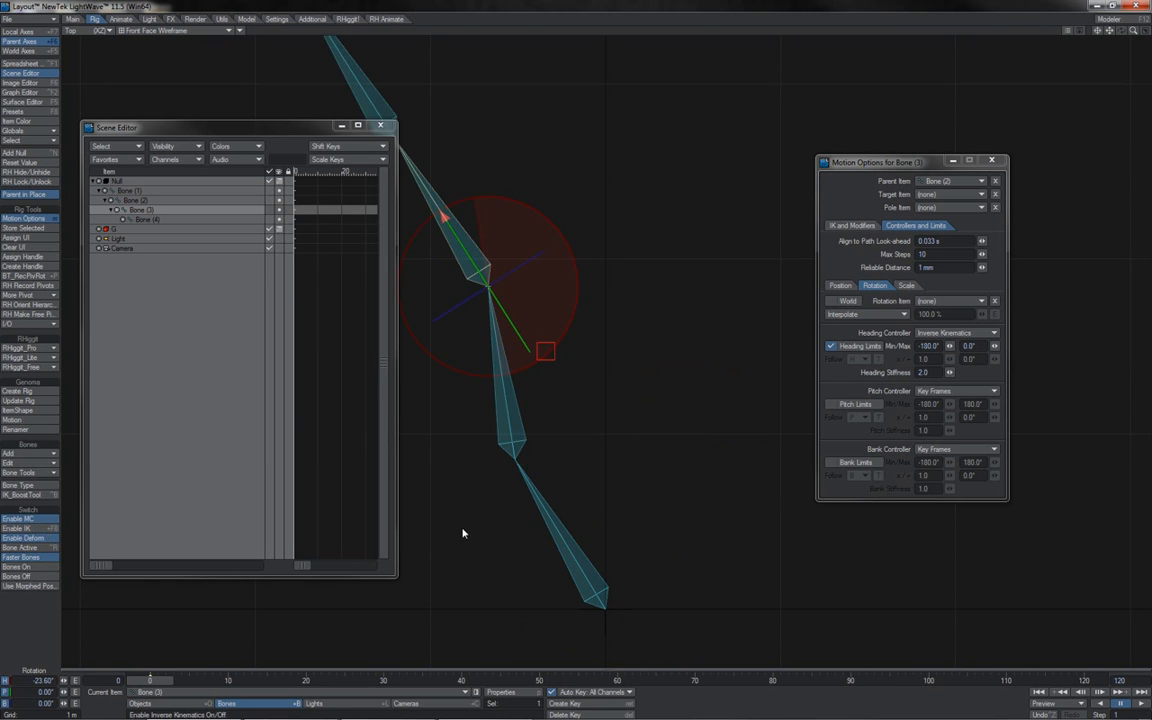
left_click(576, 541)
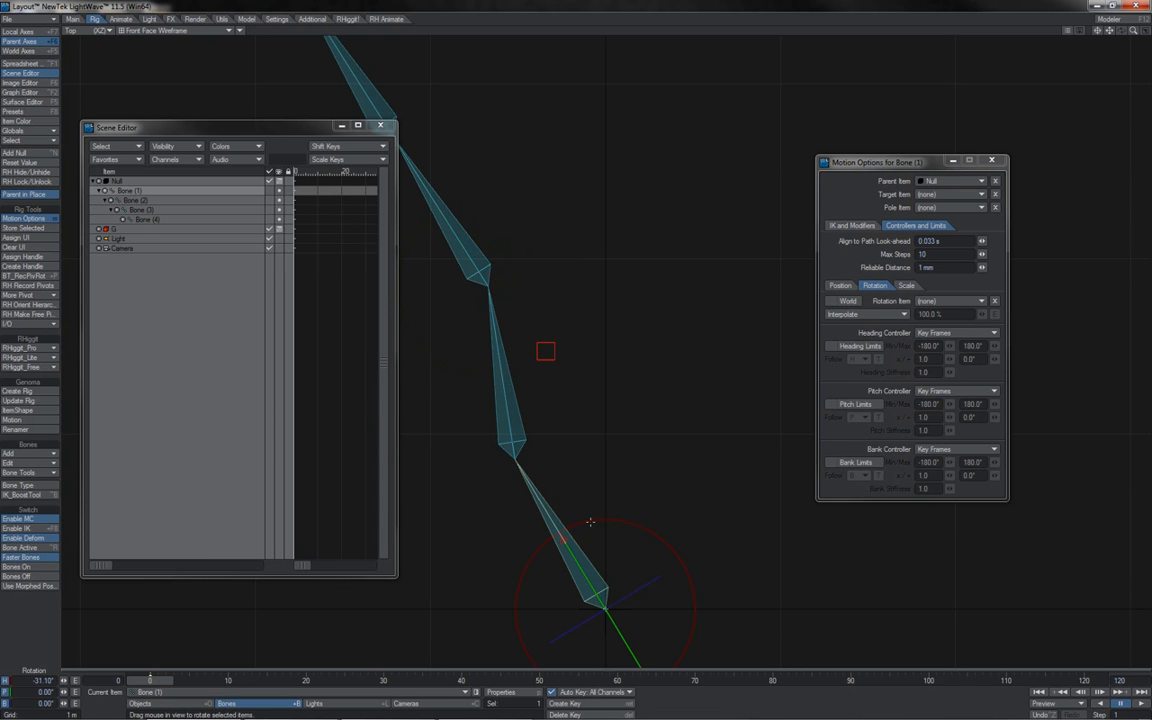
left_click_drag(125, 598, 620, 518)
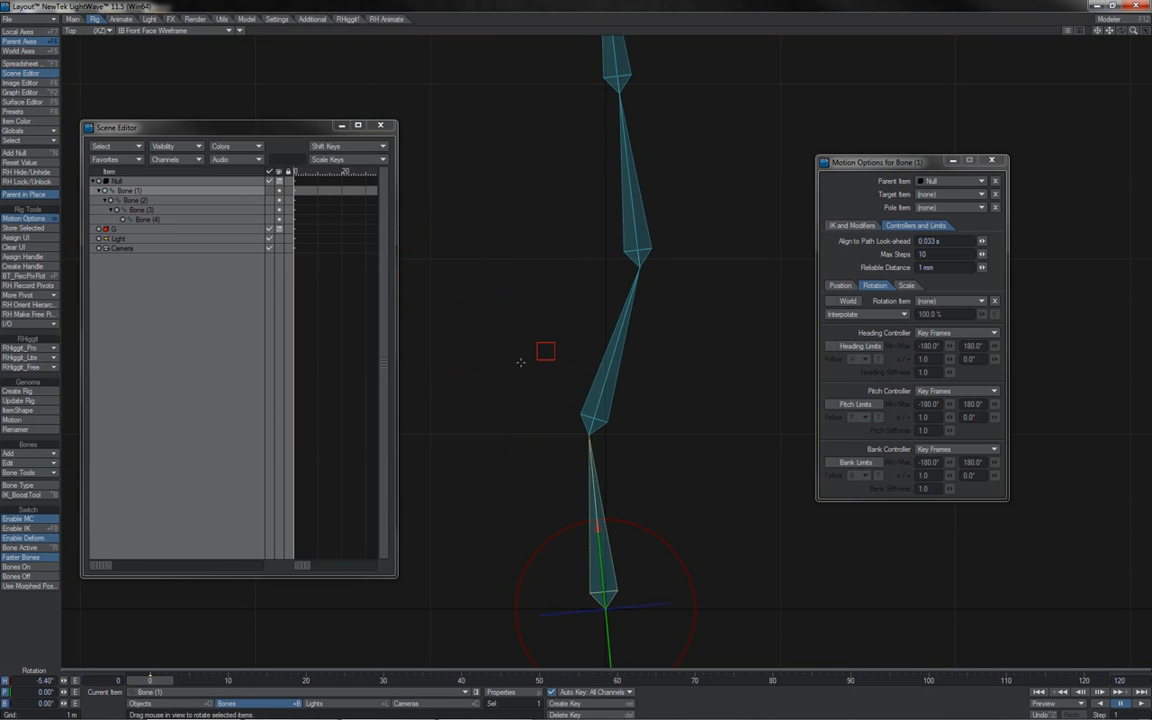
Set the heading controller of Bone (1) back to Inverse Kinematics
left_click(955, 332)
left_click(935, 345)
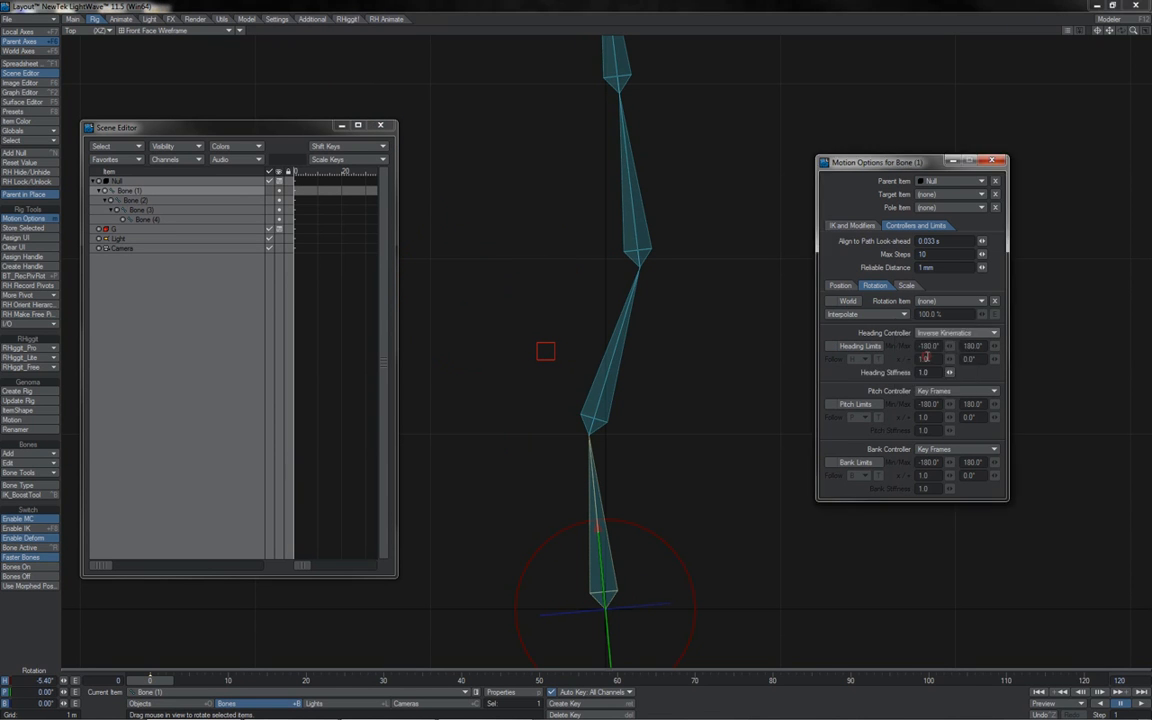
Add a child bone with the default name to Bone (1)
key("equal")
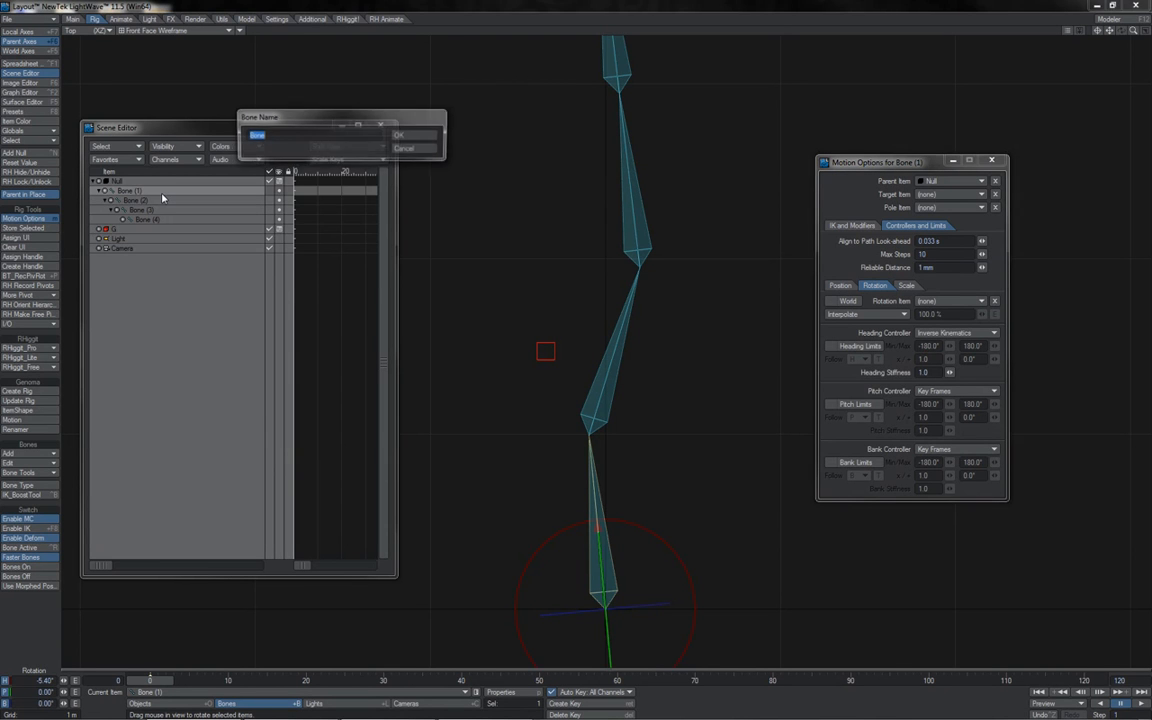
key("Return")
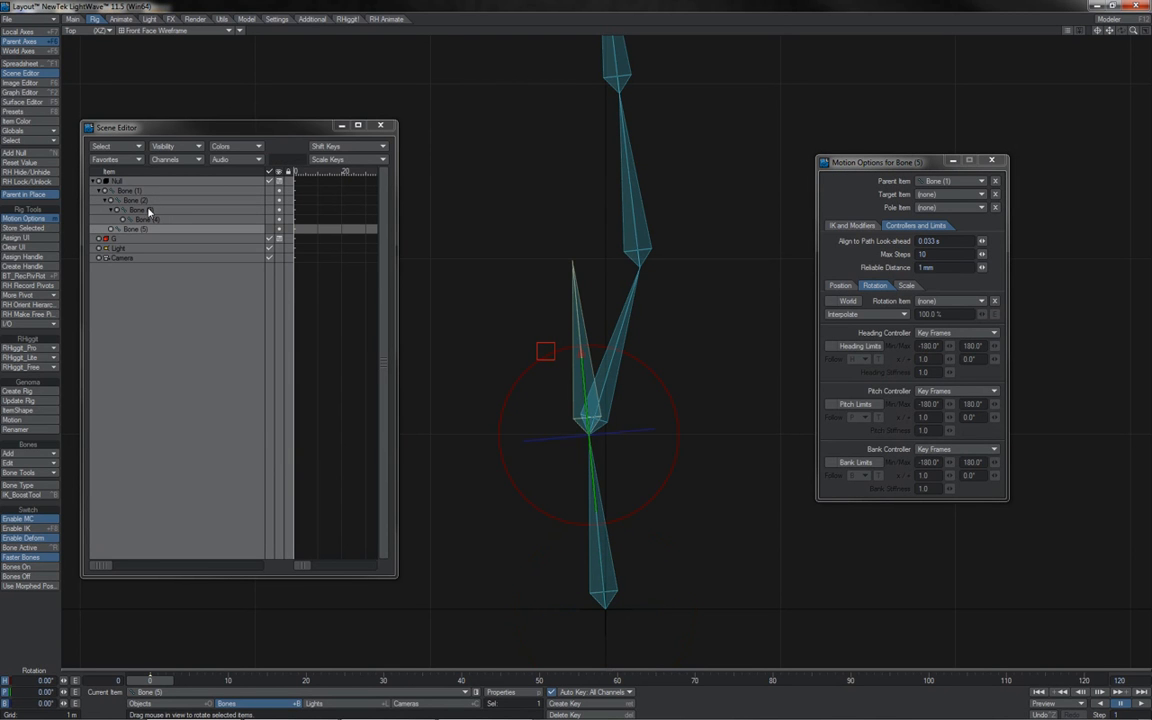
left_click(607, 549)
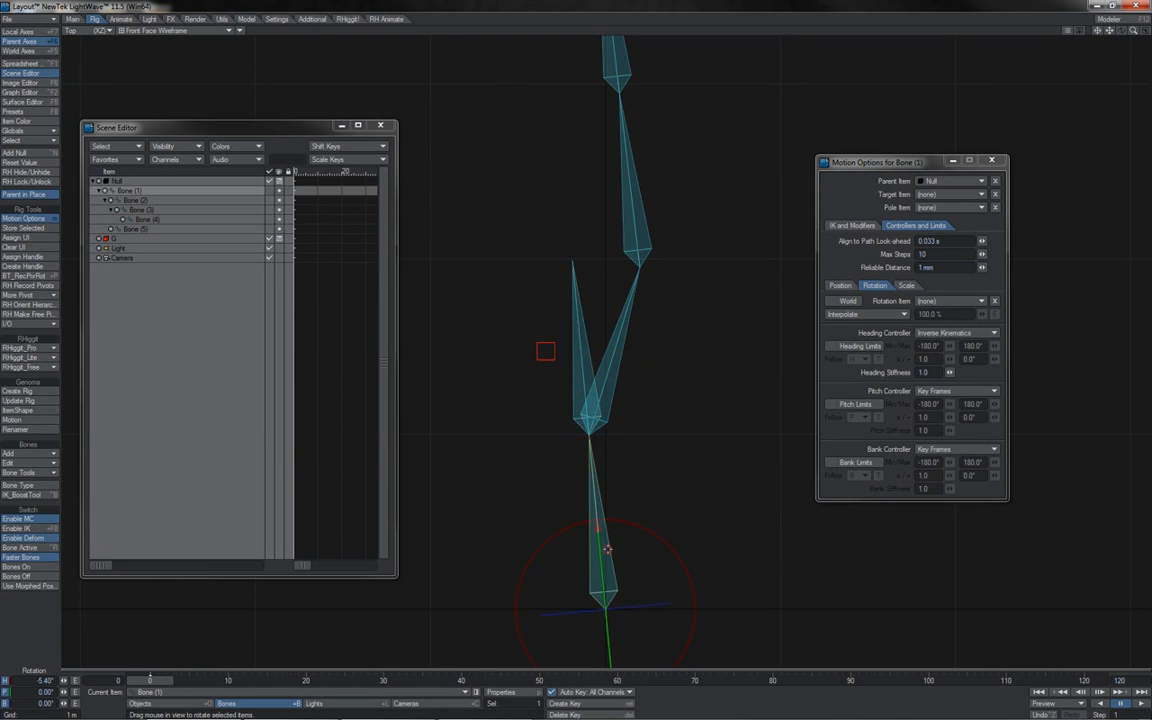
Color the new child bone Dark Green and select Bone (2)
left_click(579, 356)
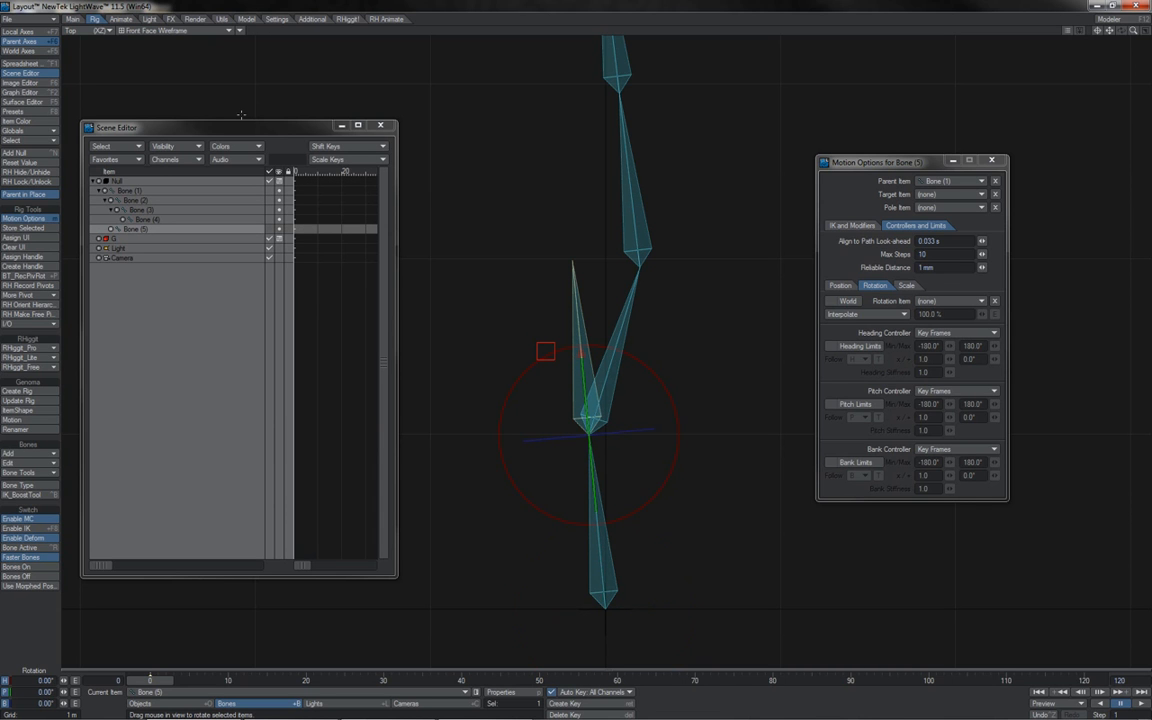
left_click(244, 153)
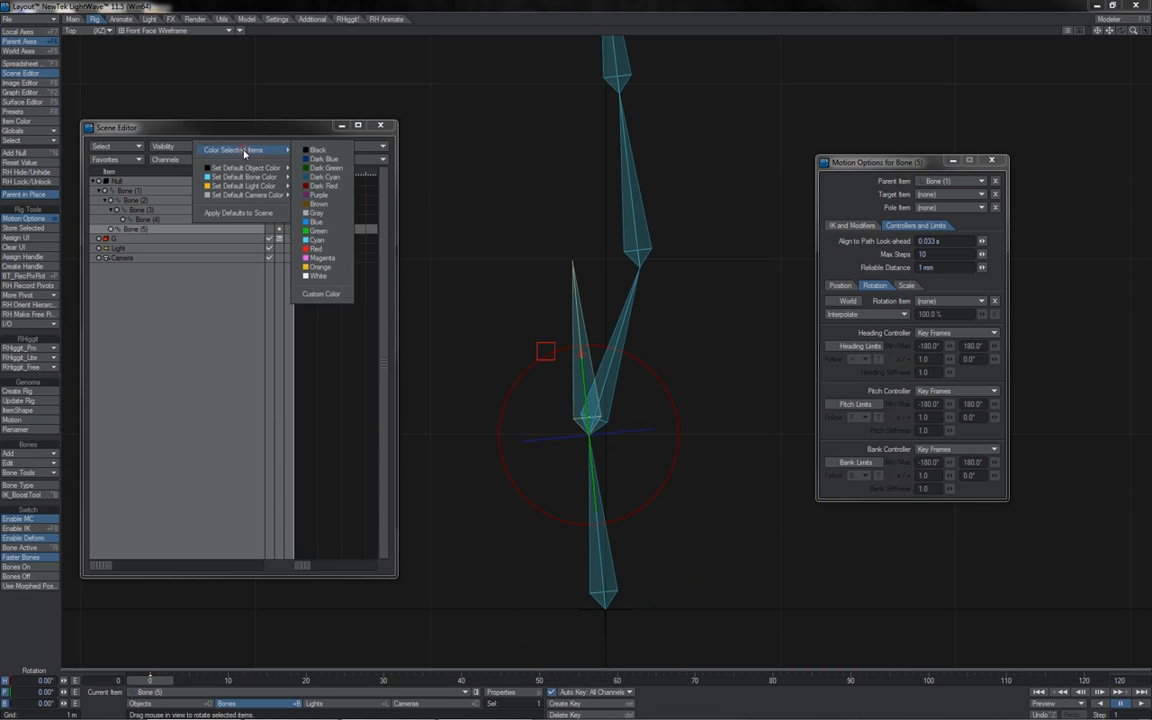
left_click(321, 170)
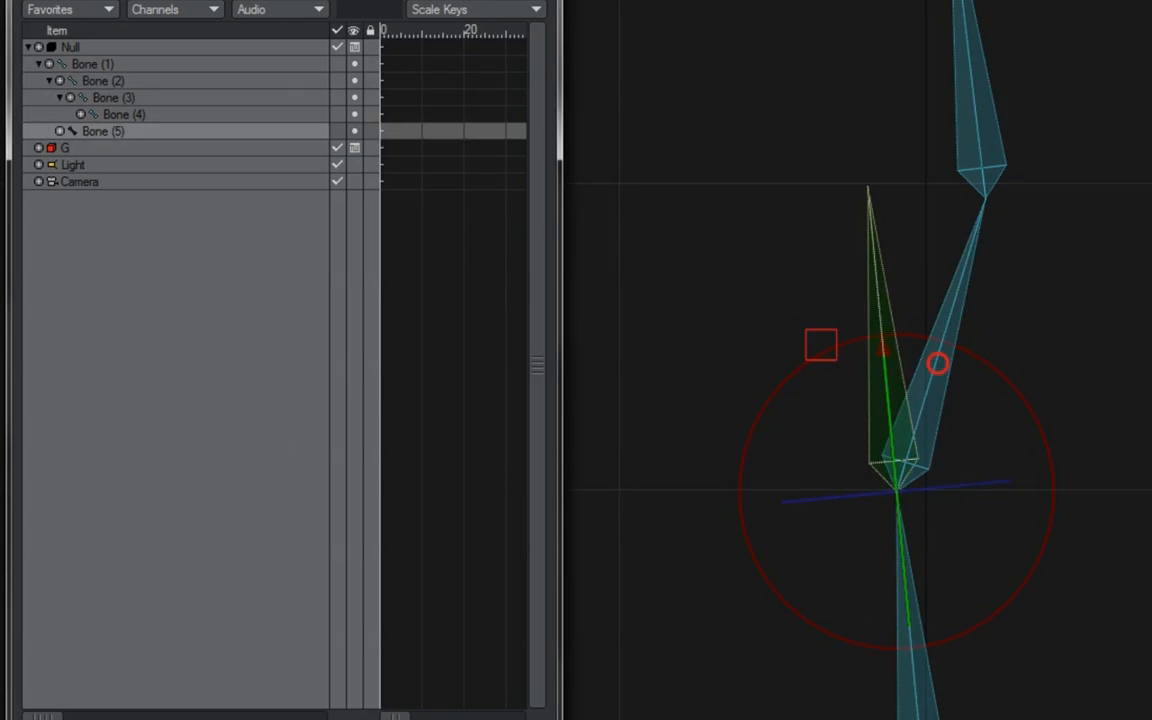
left_click(608, 364)
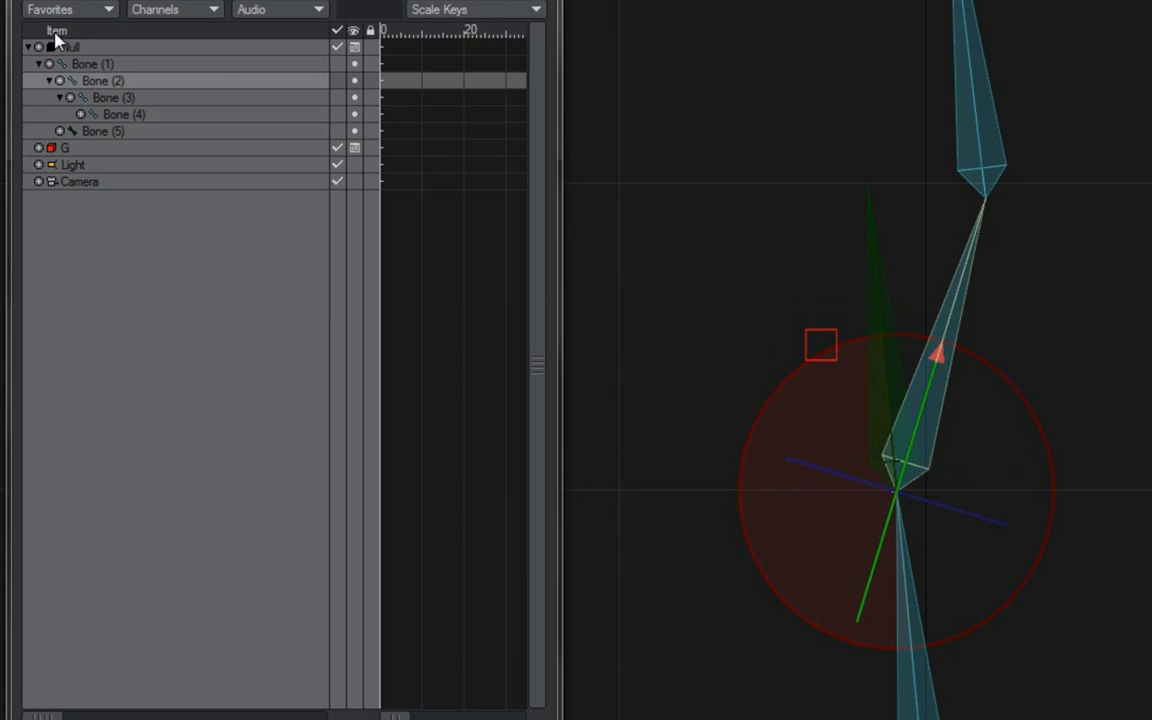
Parent Bone (2) to the green Bone (5) and check the bones along the resulting chain
left_click_drag(92, 85, 99, 138)
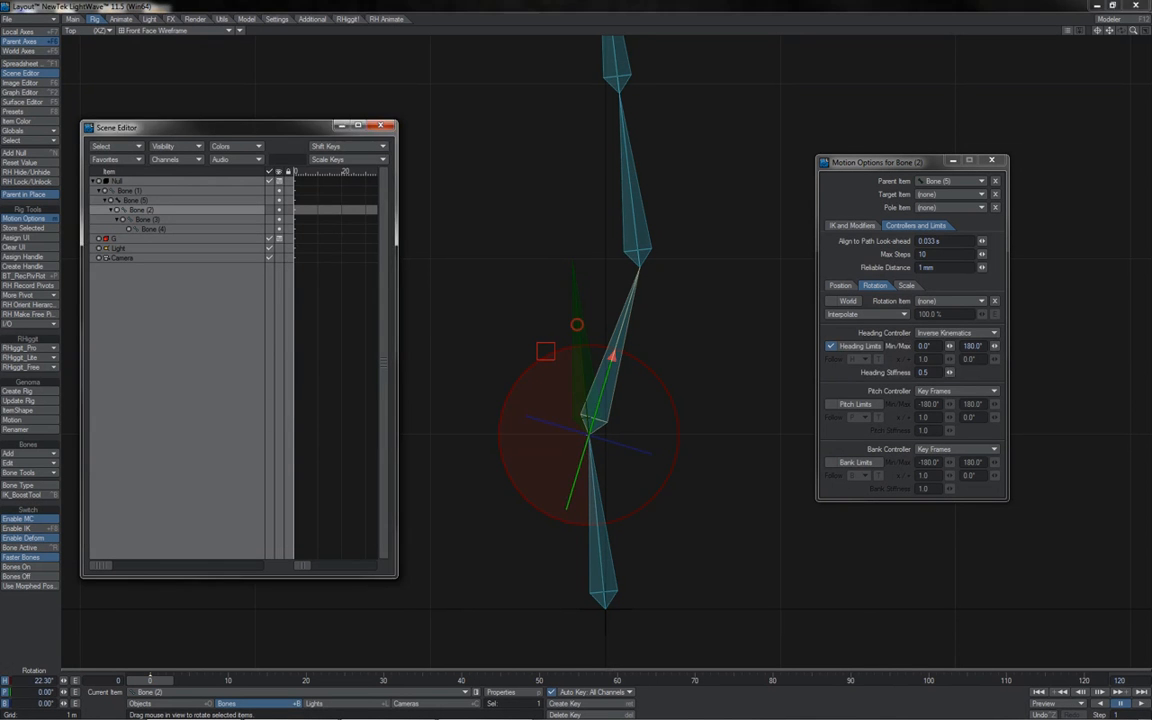
left_click(874, 297)
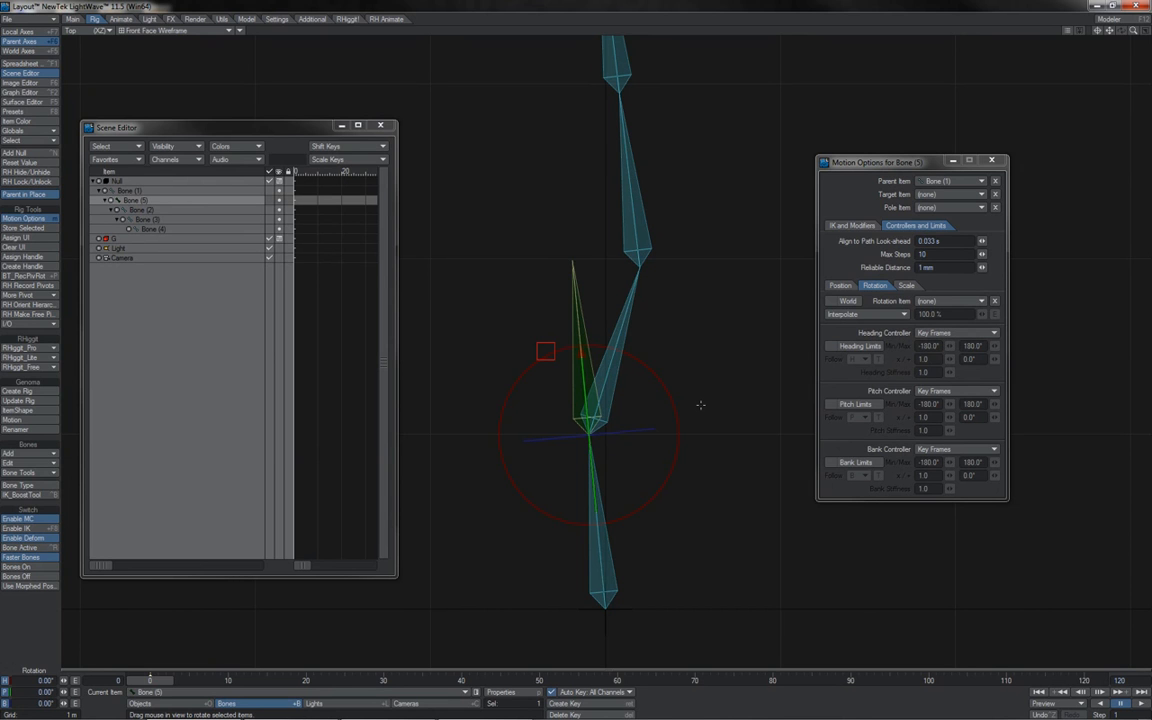
left_click(608, 543)
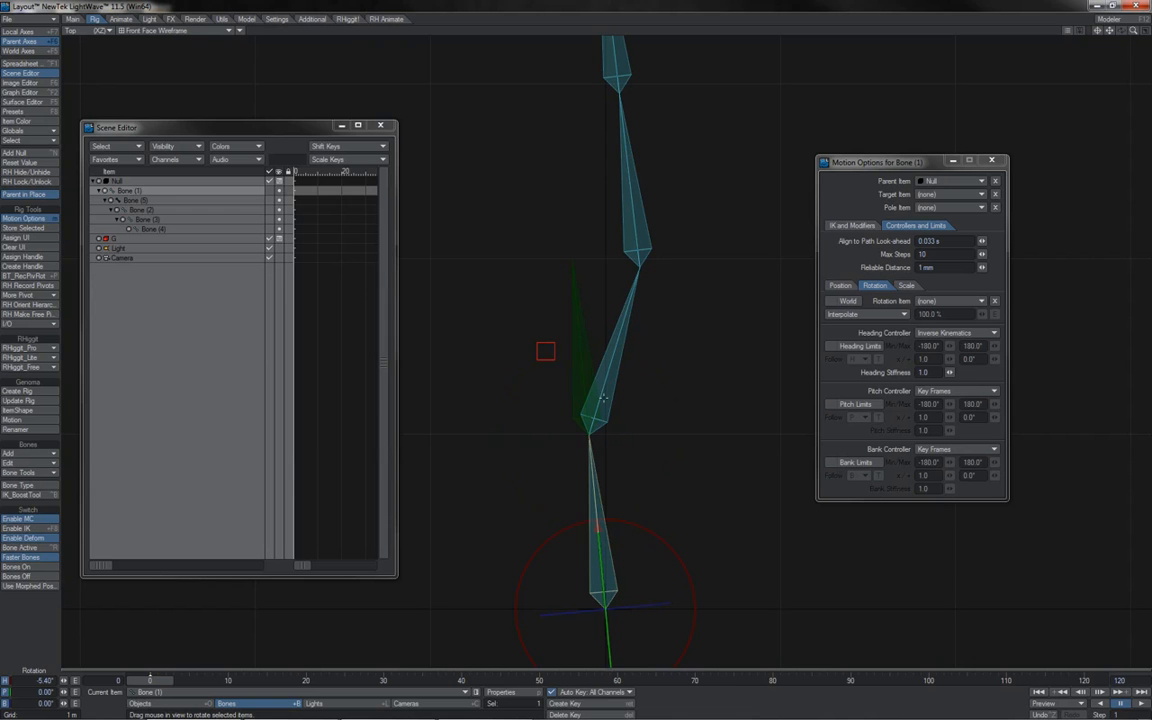
left_click(603, 398)
left_click(636, 224)
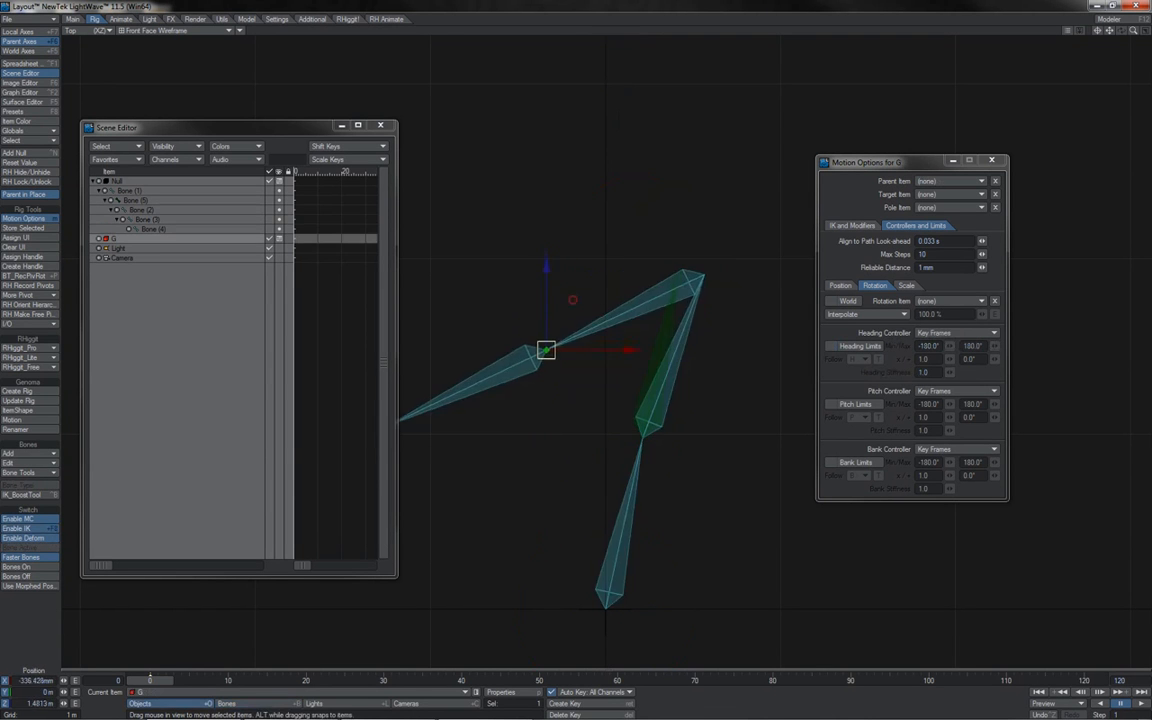
Move goal G to about X 287 mm, Z 2.0 m and rotate the green Bone (5) to a heading of about 27.4°
left_click_drag(545, 351, 655, 258)
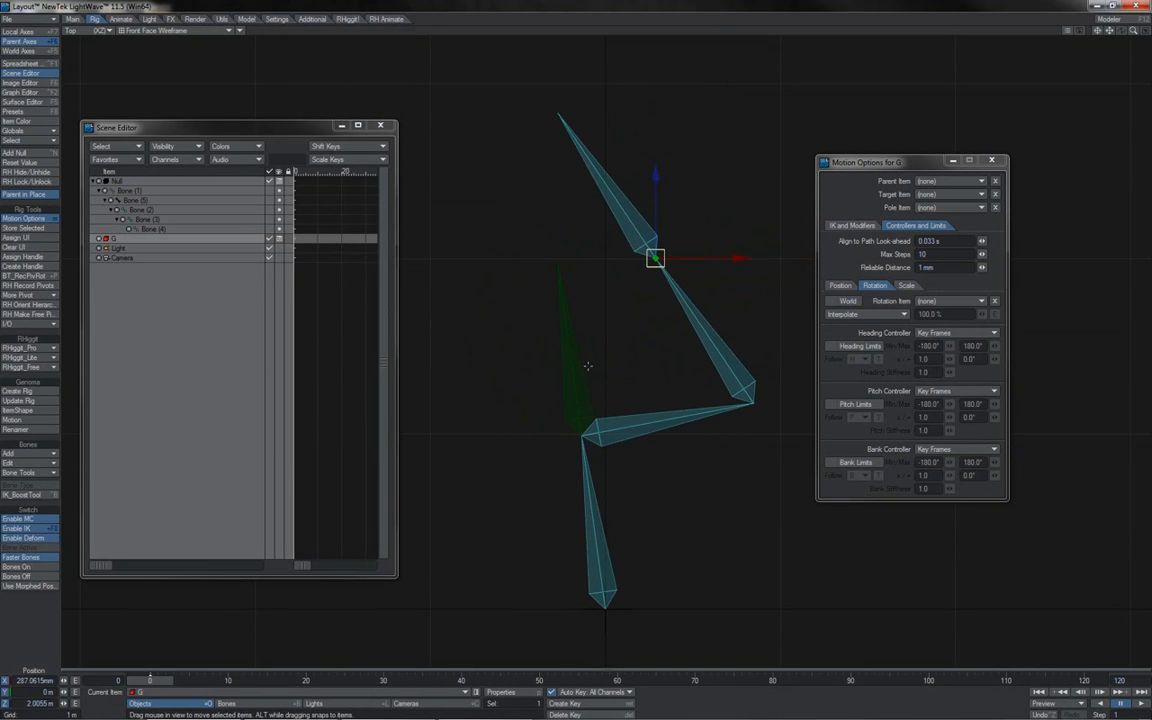
left_click(574, 366)
key("y")
left_click_drag(599, 351, 589, 441)
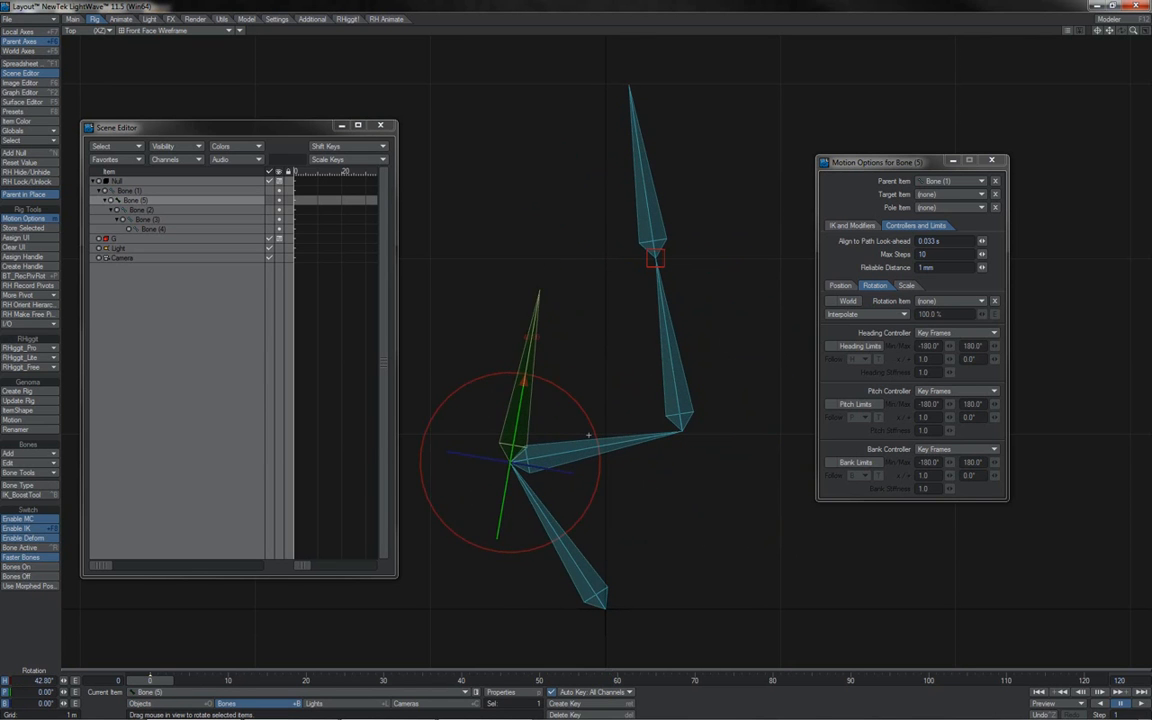
left_click(587, 448)
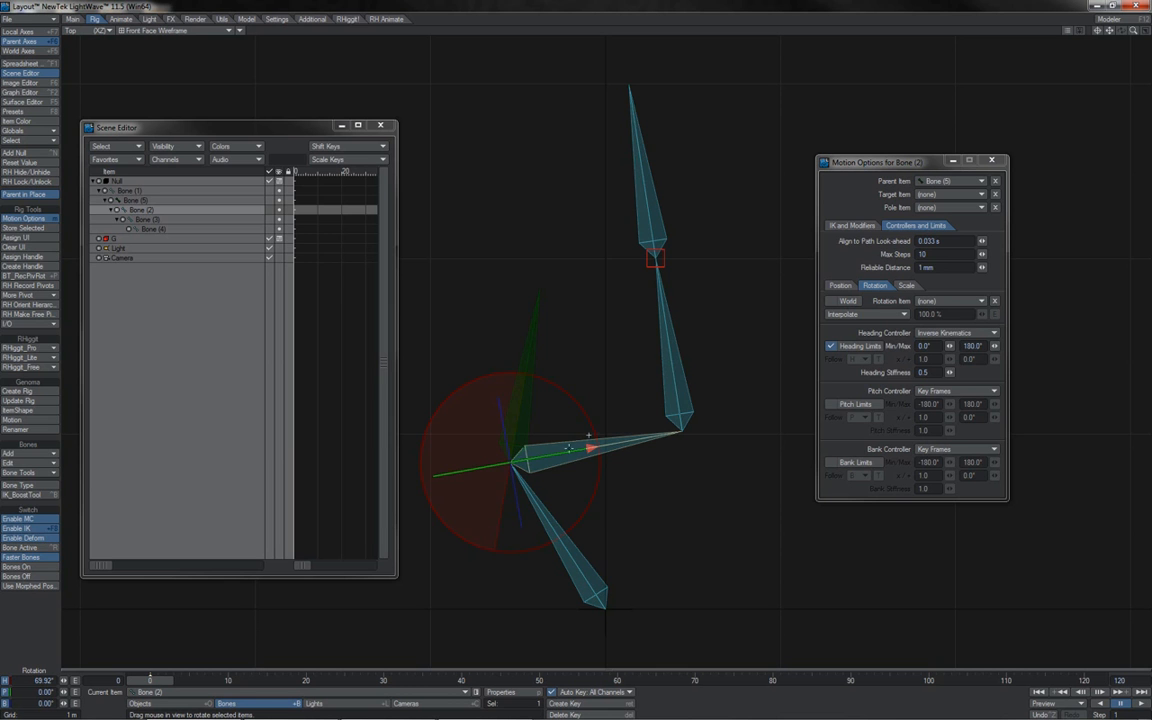
left_click(543, 401)
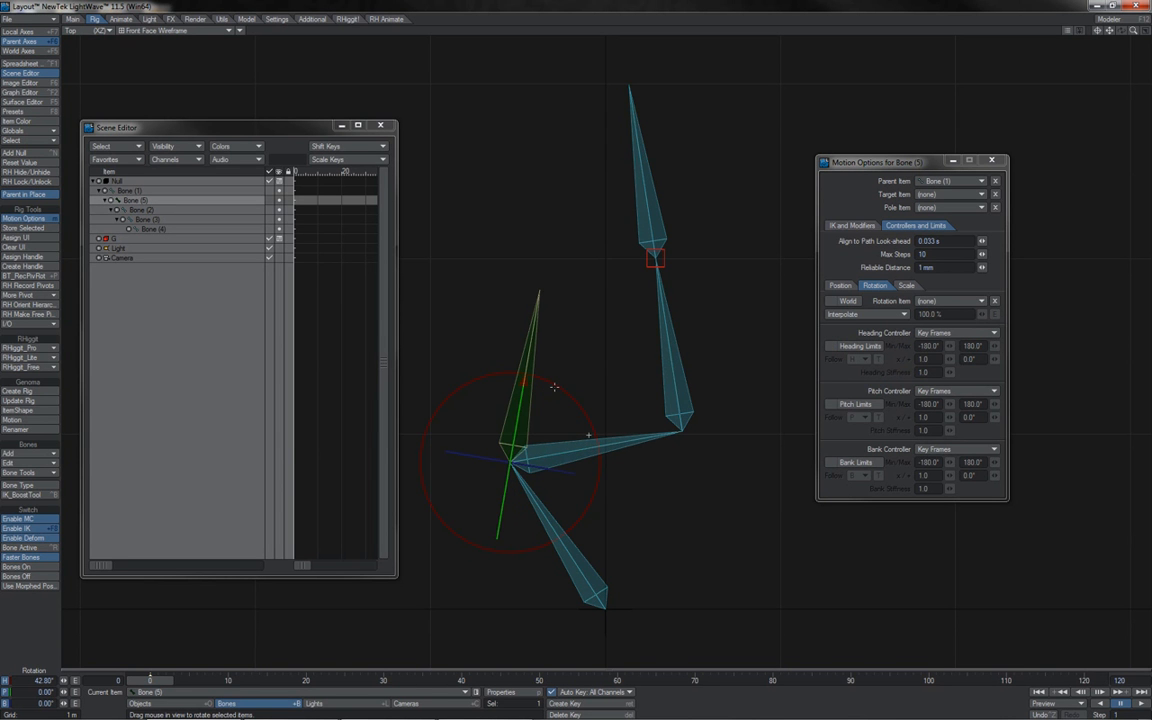
left_click_drag(554, 387, 600, 388)
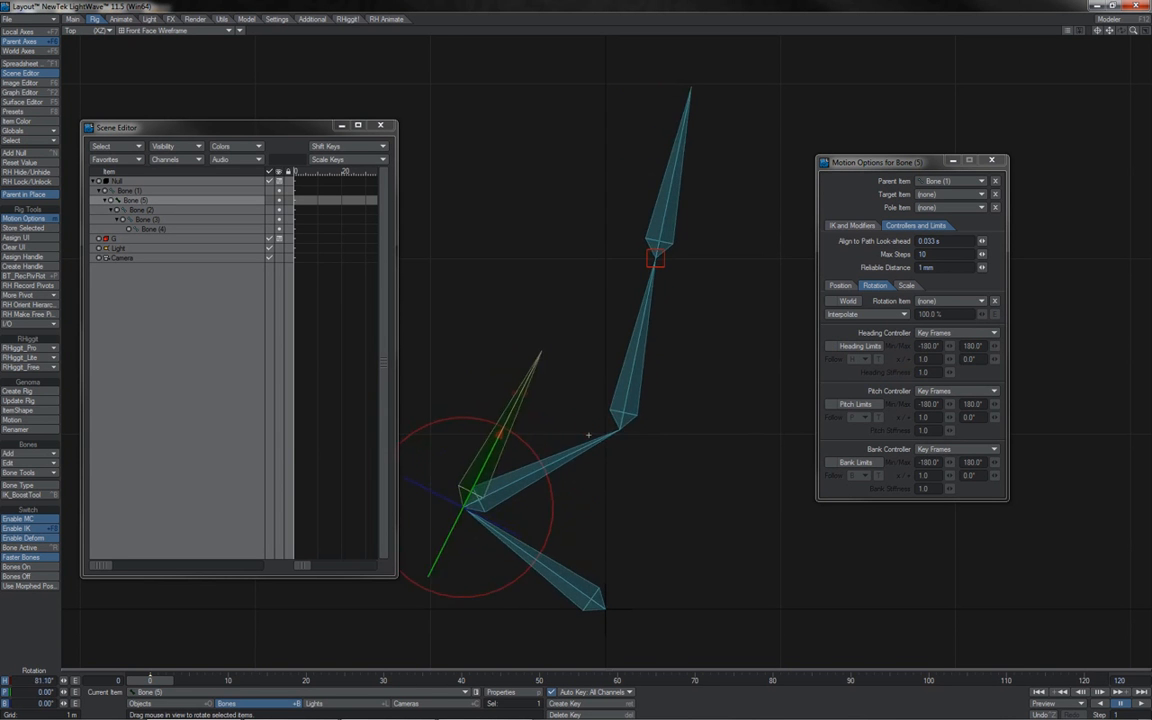
left_click_drag(588, 435, 589, 436)
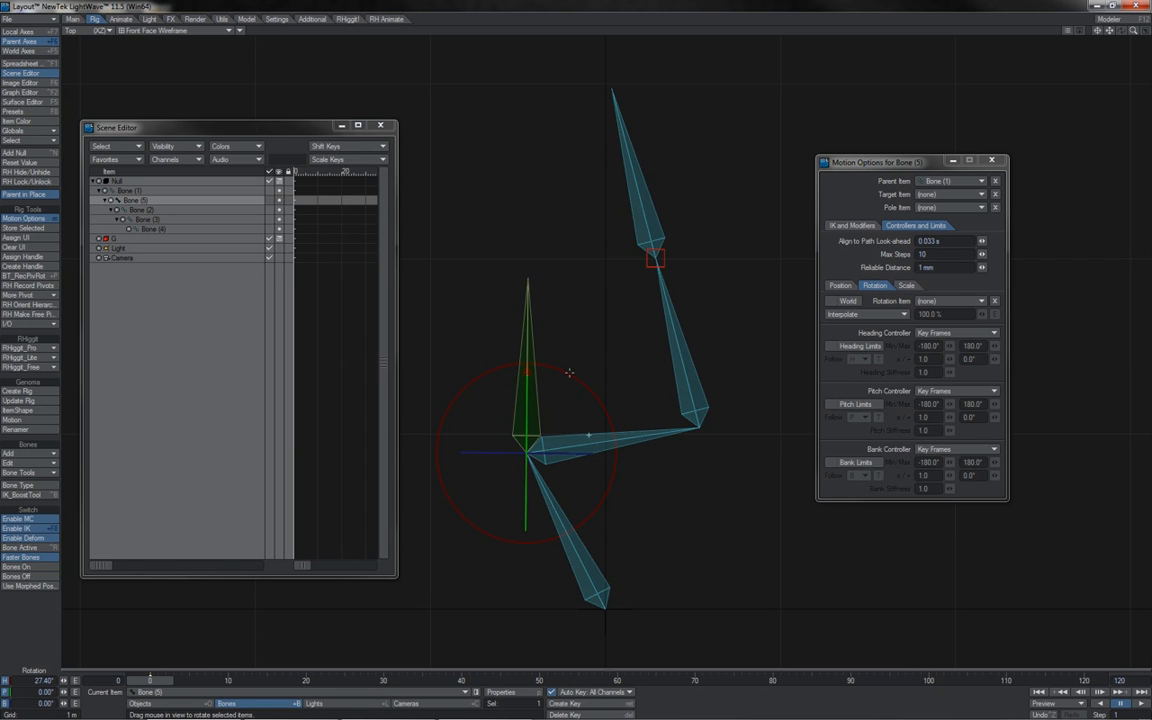
Raise goal G along Z and rotate the green Bone (5) again to bend the chain
left_click(655, 259)
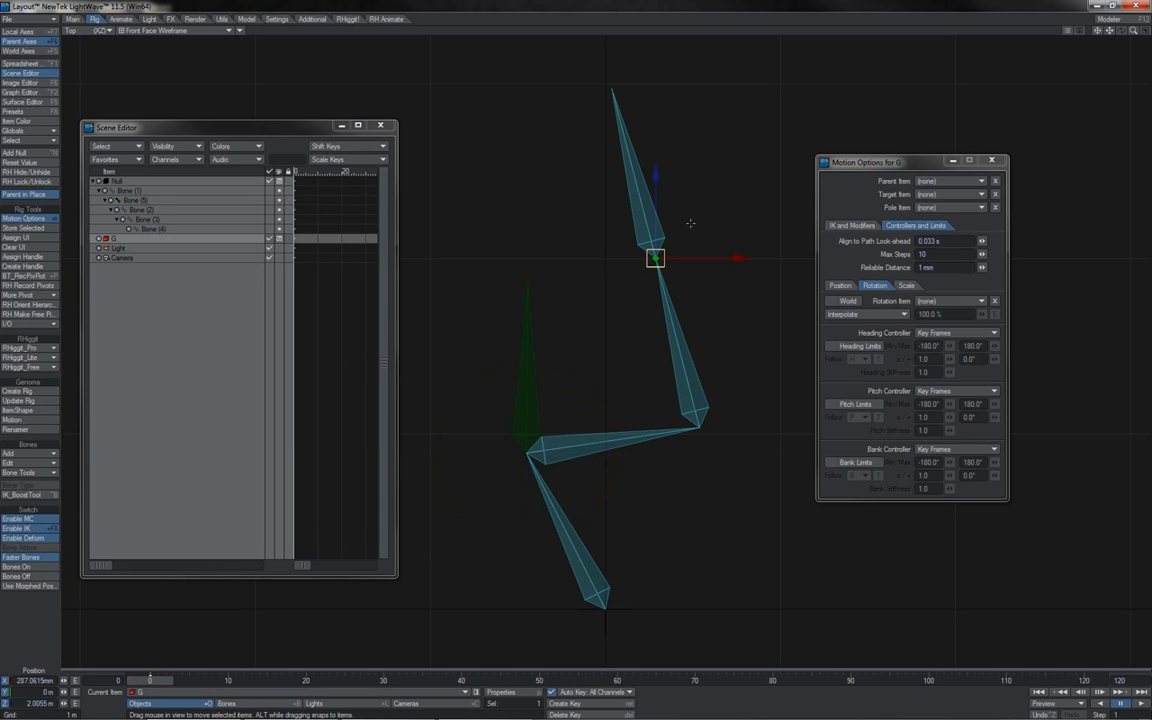
left_click_drag(698, 226, 698, 179)
left_click(552, 358)
left_click_drag(571, 362, 615, 341)
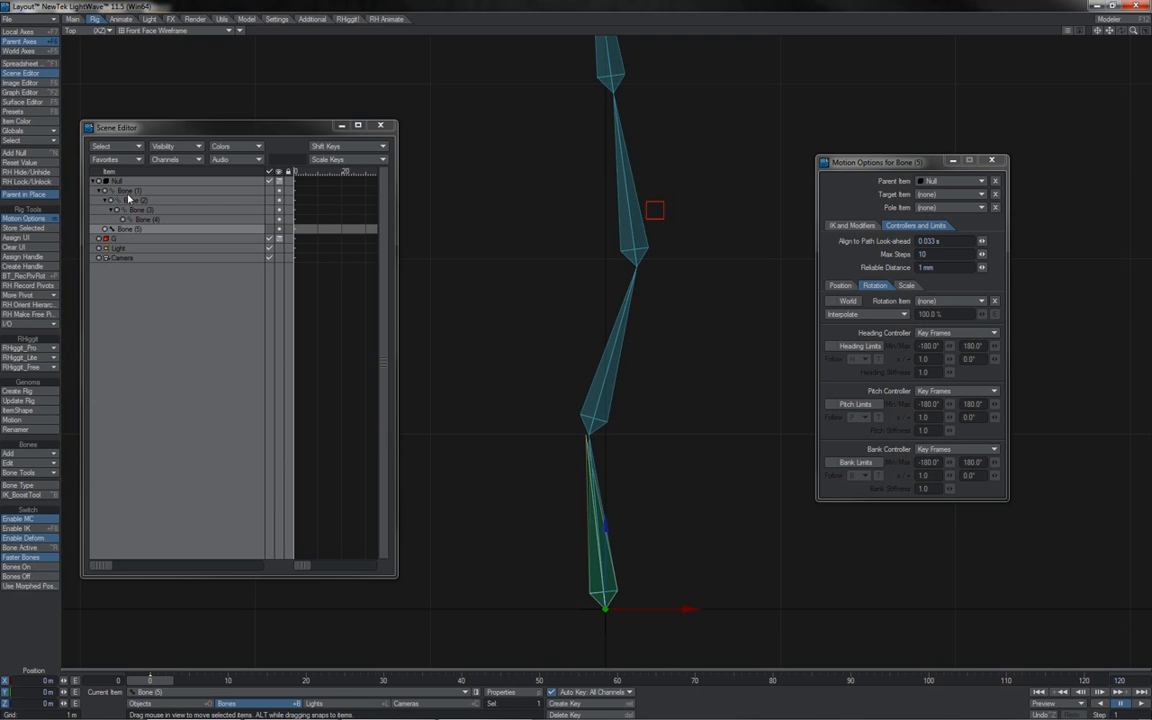
Parent Bone (1) to the green base Bone (5) and enable IK
left_click(126, 191)
left_click_drag(126, 194, 129, 231)
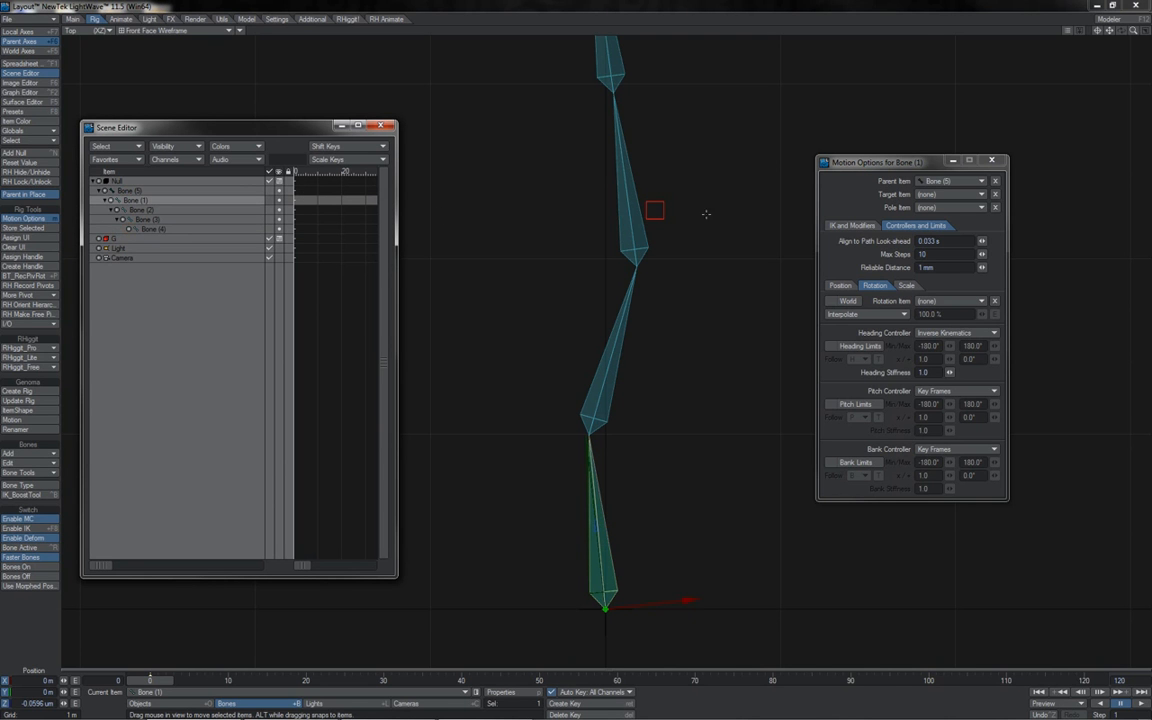
left_click(44, 527)
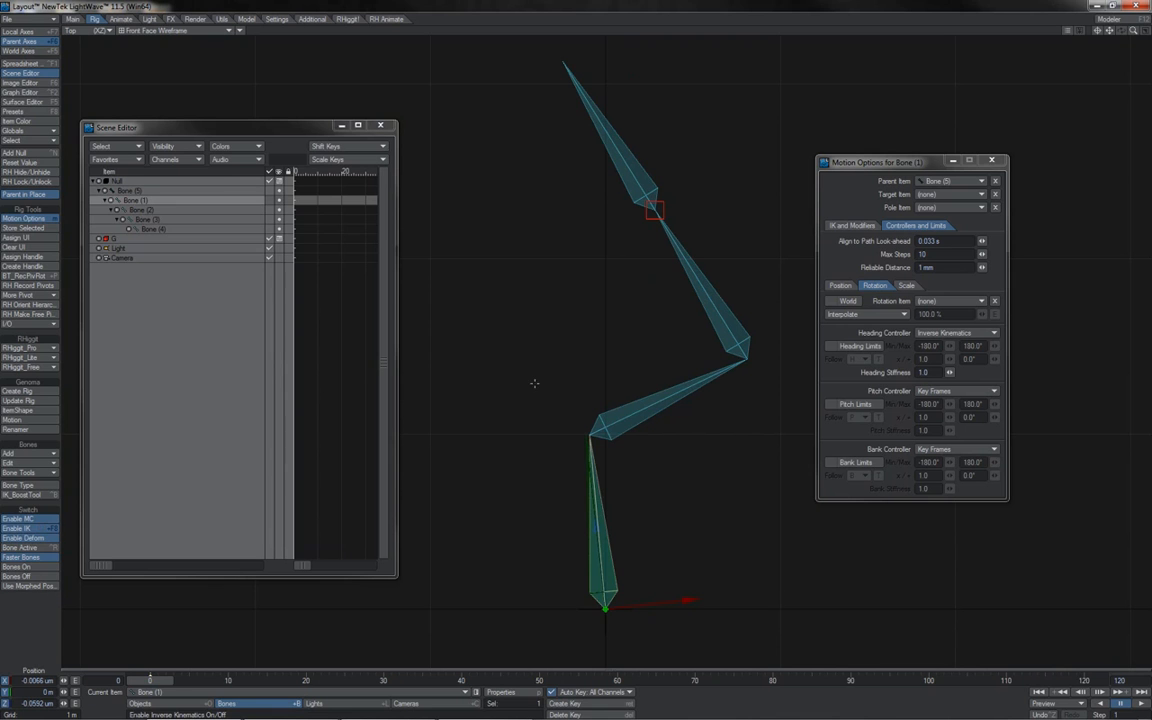
Lower goal G toward the chain and rotate the green base Bone (5) to a heading of about 2.3°
left_click(656, 209)
left_click_drag(656, 209, 686, 311)
left_click(594, 527)
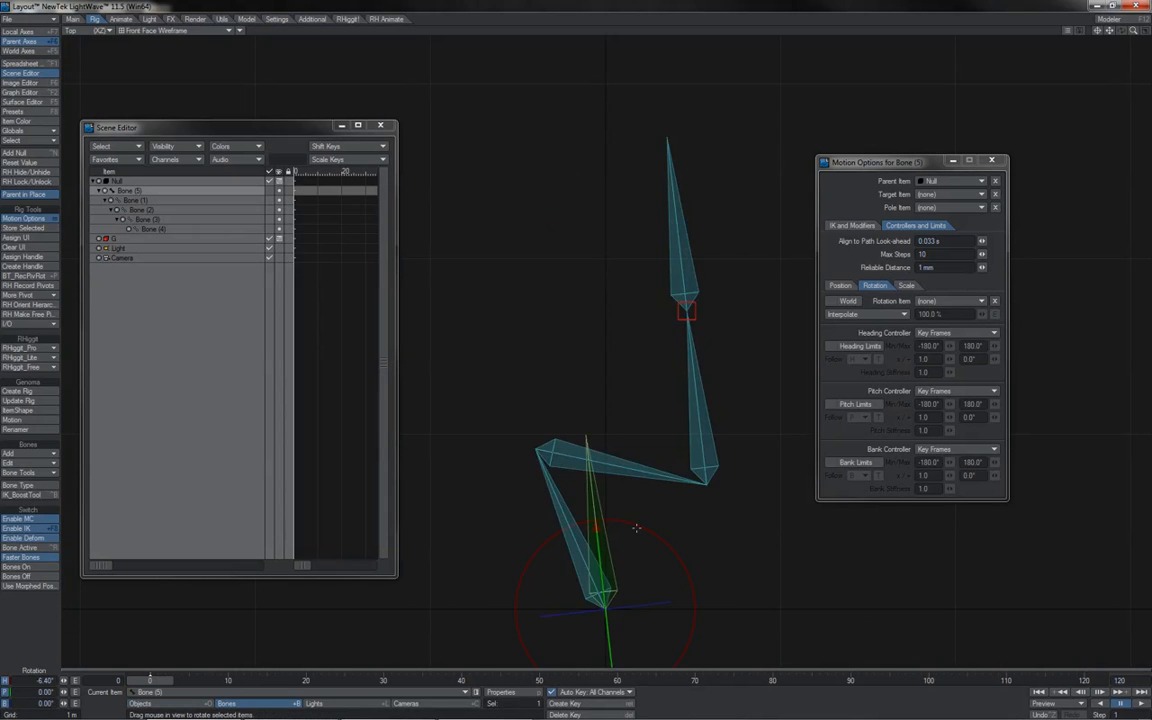
mouse_move(636, 528)
left_mouse_down()
mouse_move(574, 528)
mouse_move(674, 528)
mouse_move(565, 528)
mouse_move(636, 534)
left_mouse_up()
left_click(626, 436)
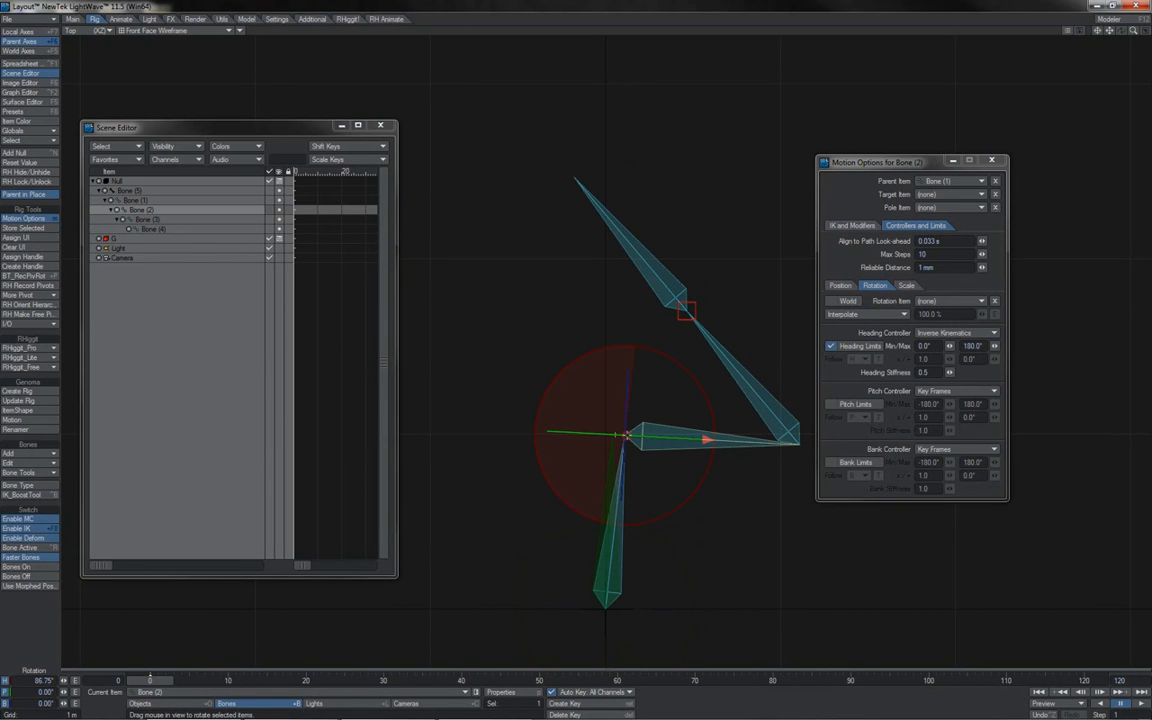
Add a null named T and parent it to goal G
left_click(48, 155)
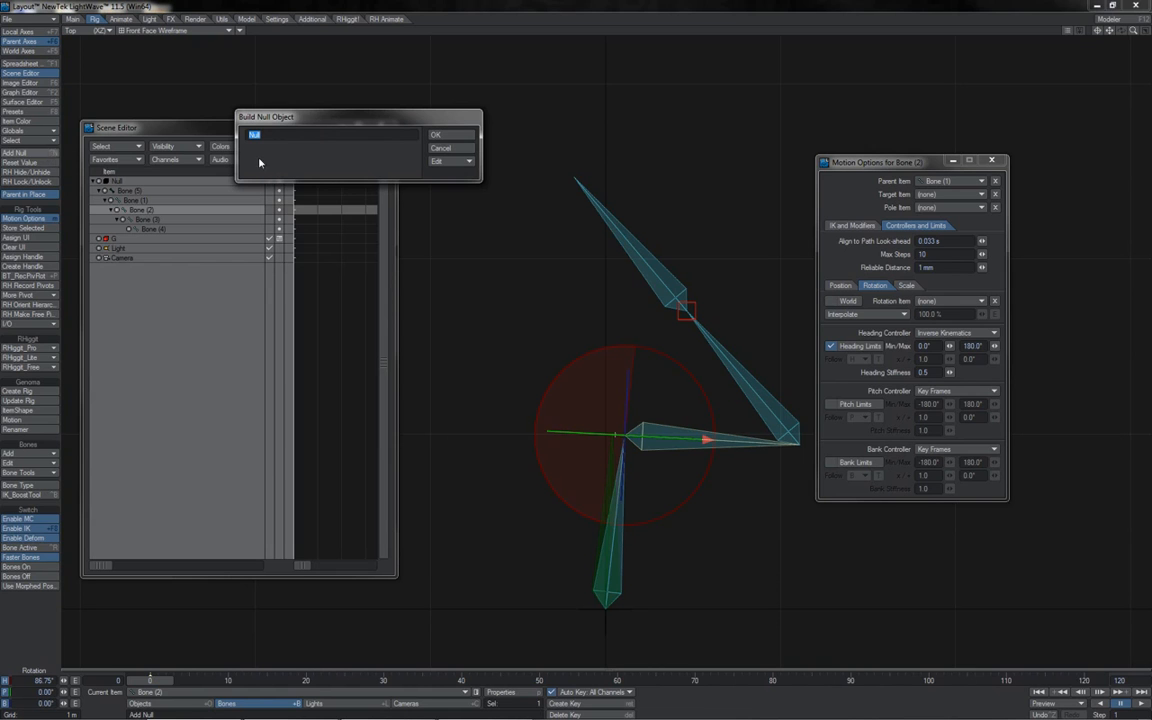
type("T")
key("Return")
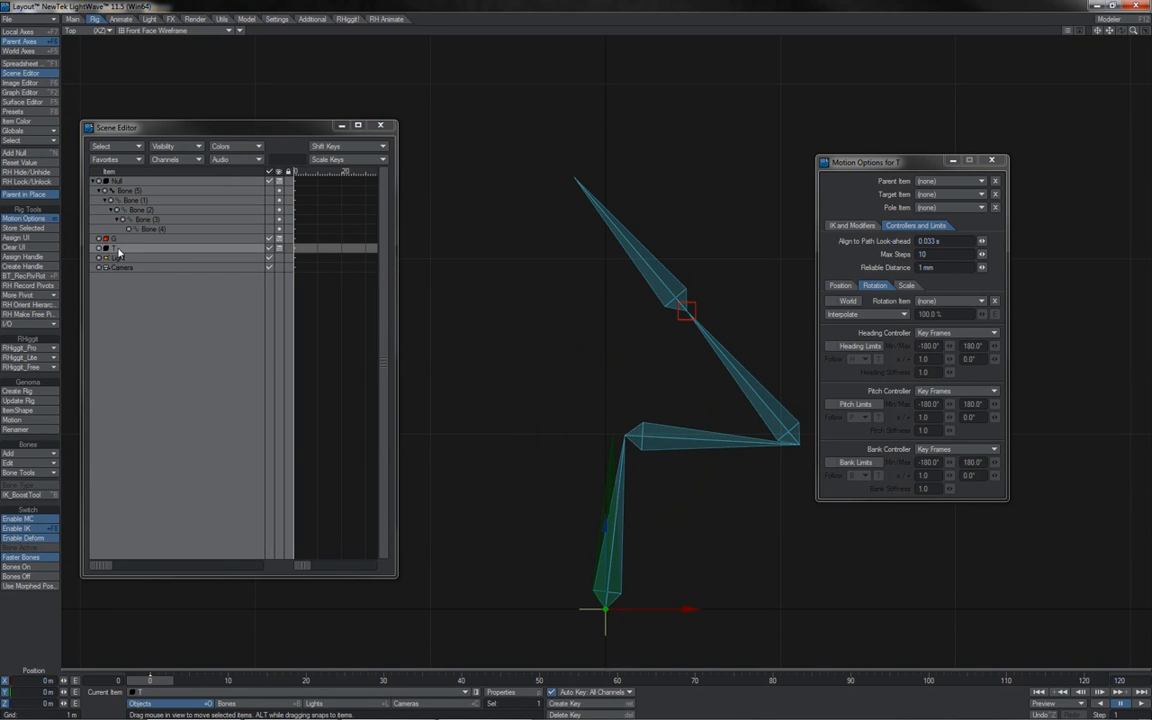
left_click_drag(118, 242, 120, 243)
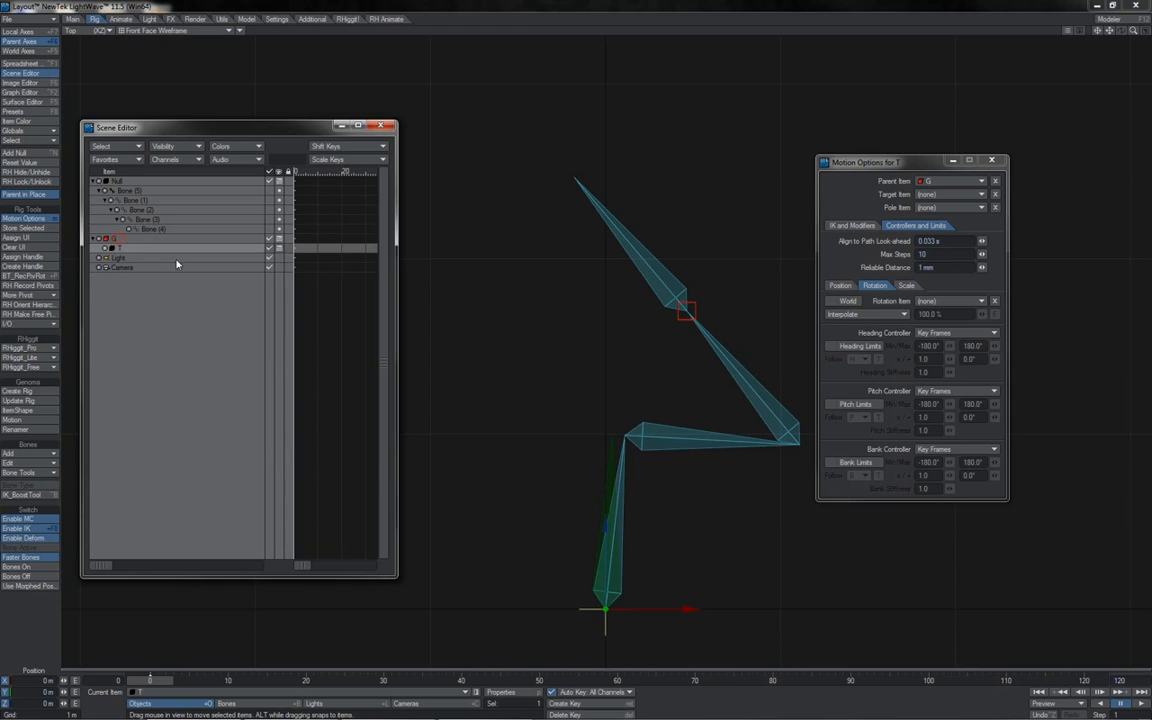
Set null T as the target item of the green Bone (5)
left_click(607, 468)
key("y")
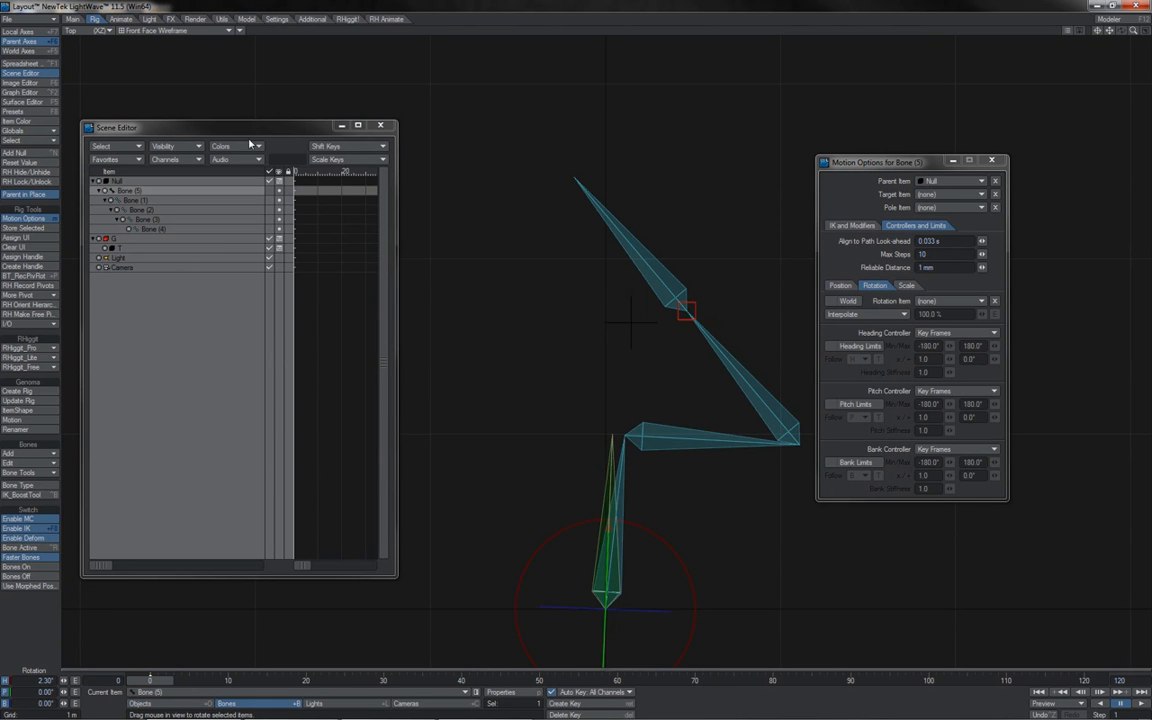
left_click(950, 181)
left_click(930, 270)
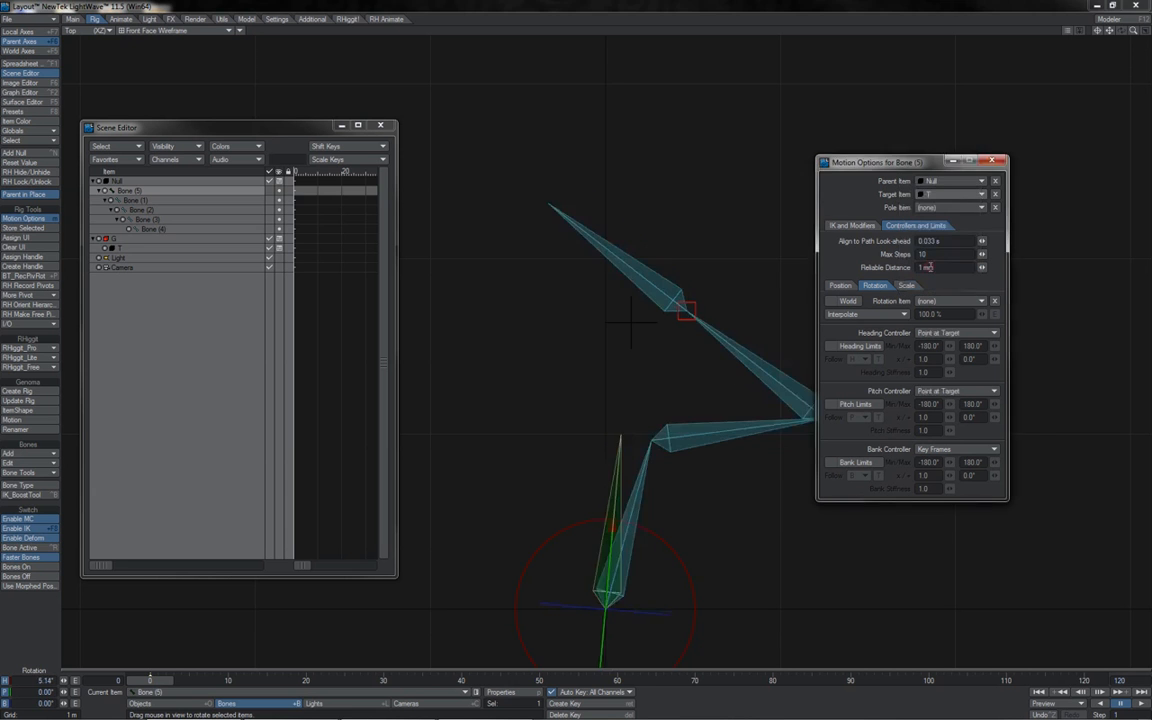
Move goal G toward negative X and rotate it to a heading of about -46.8°
left_click(688, 308)
left_click_drag(728, 256, 676, 245)
left_click_drag(578, 307, 529, 303)
key("y")
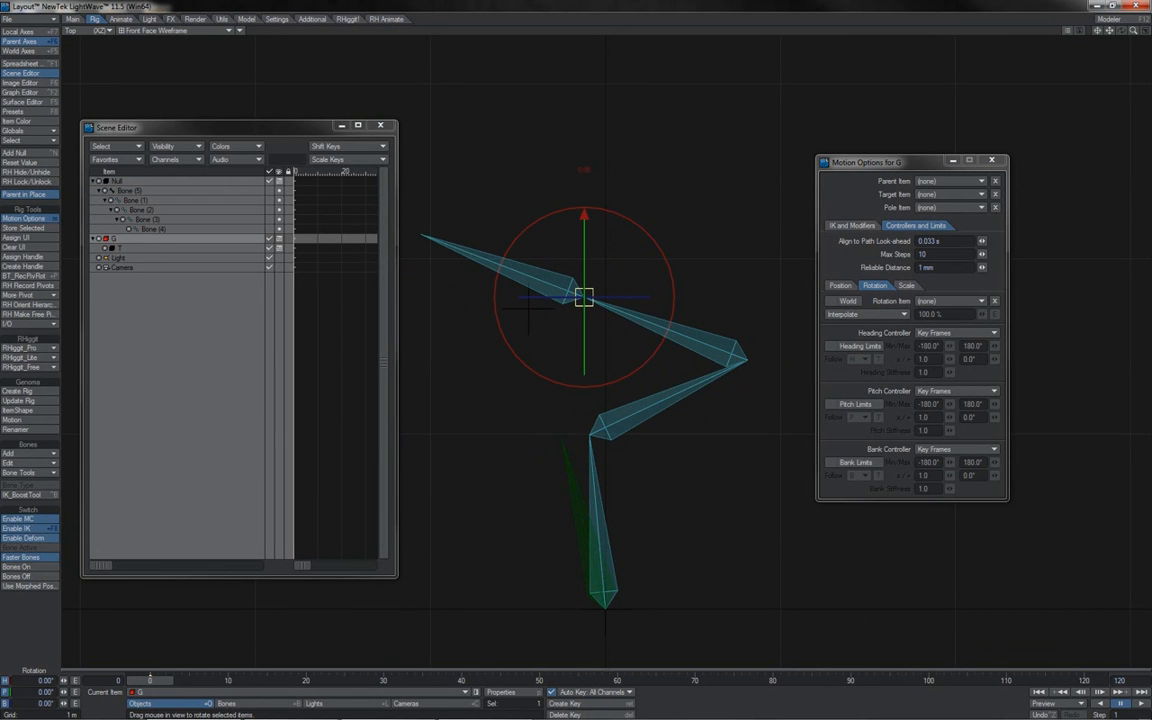
left_click_drag(529, 227, 484, 236)
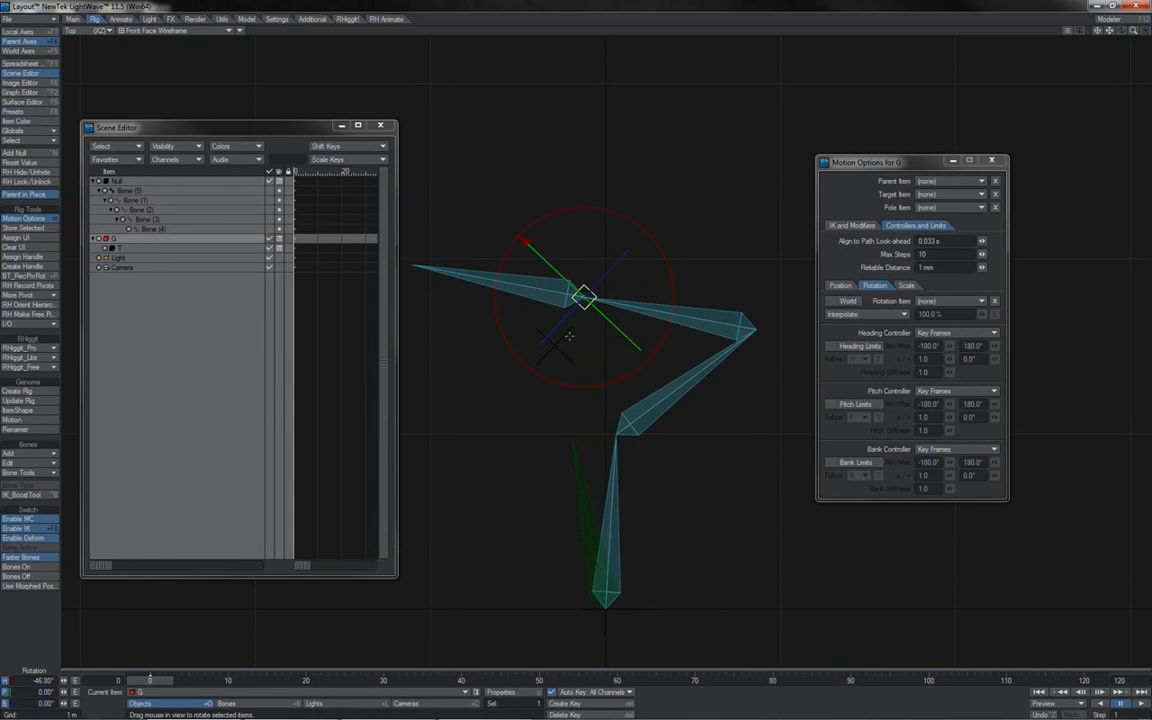
Move null T relative to G to about X -372 mm, Z -79 mm
key("Down")
key("t")
left_click_drag(570, 336, 550, 354)
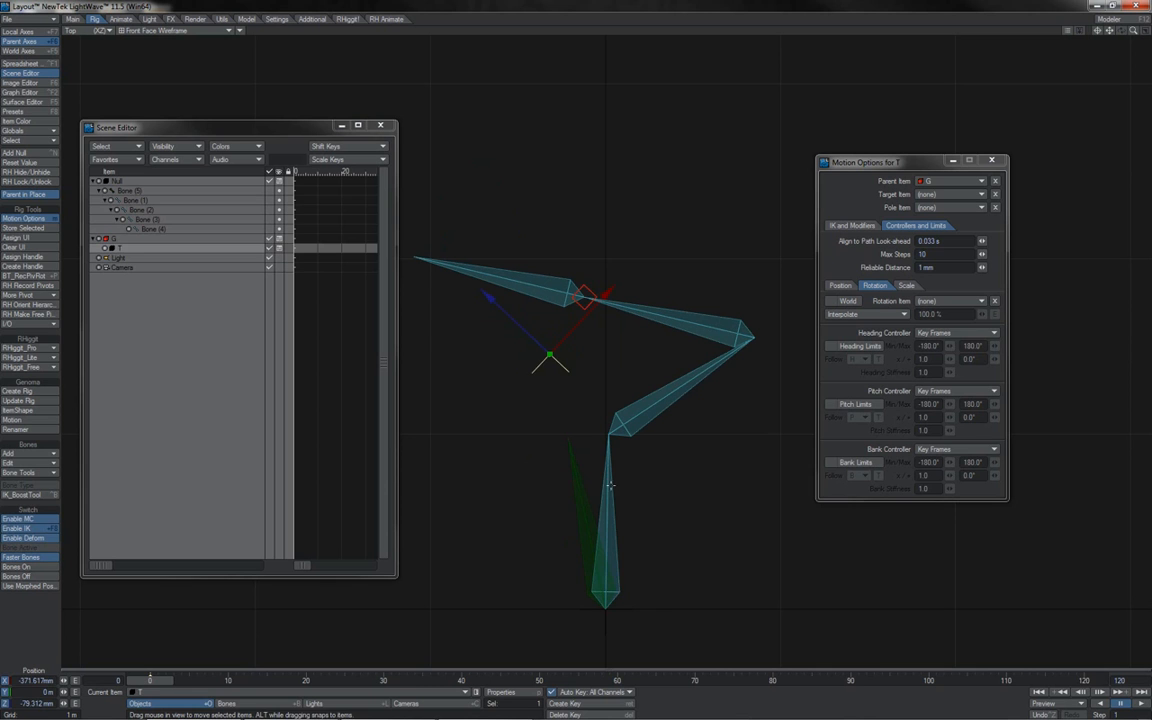
Check the settings of the chain bones and move null T to about X -630 mm, Z 266 mm
left_click(611, 485)
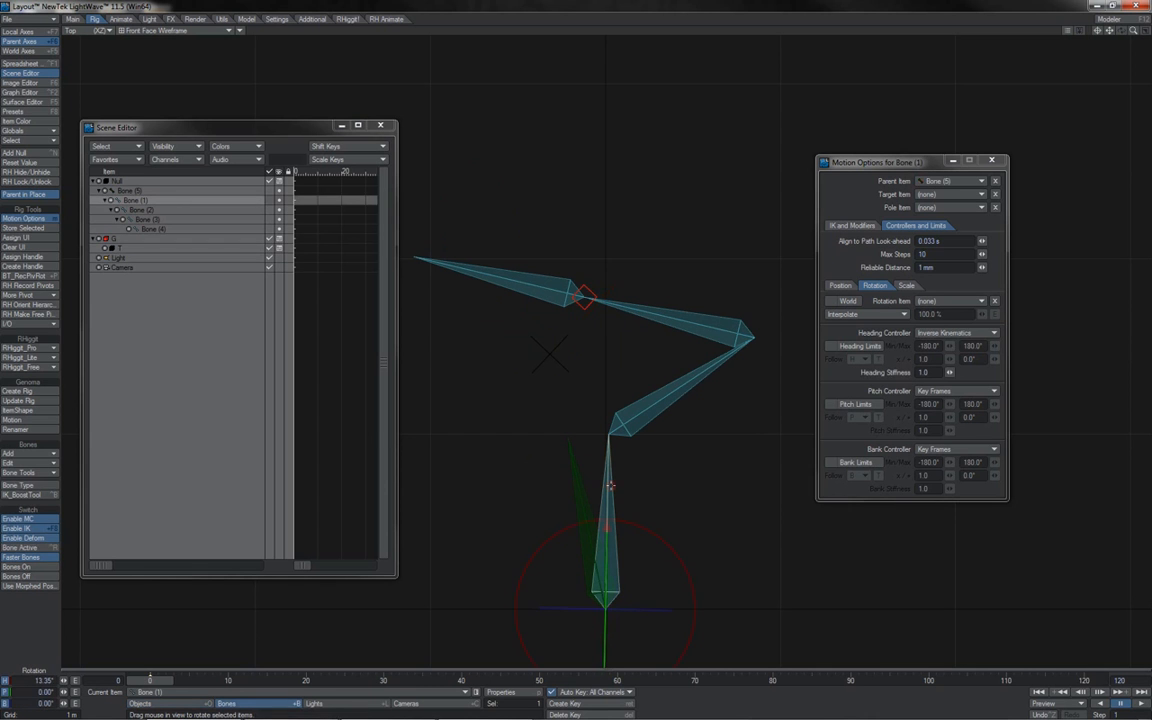
left_click(649, 413)
left_click(673, 322)
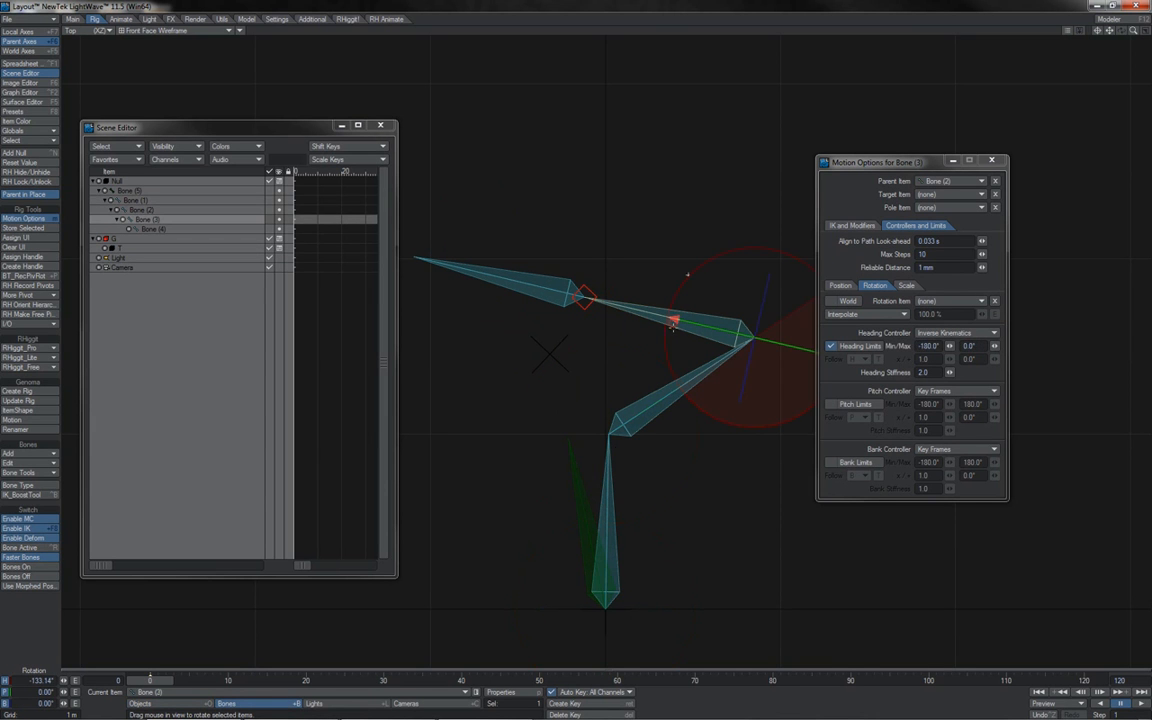
left_click(605, 474)
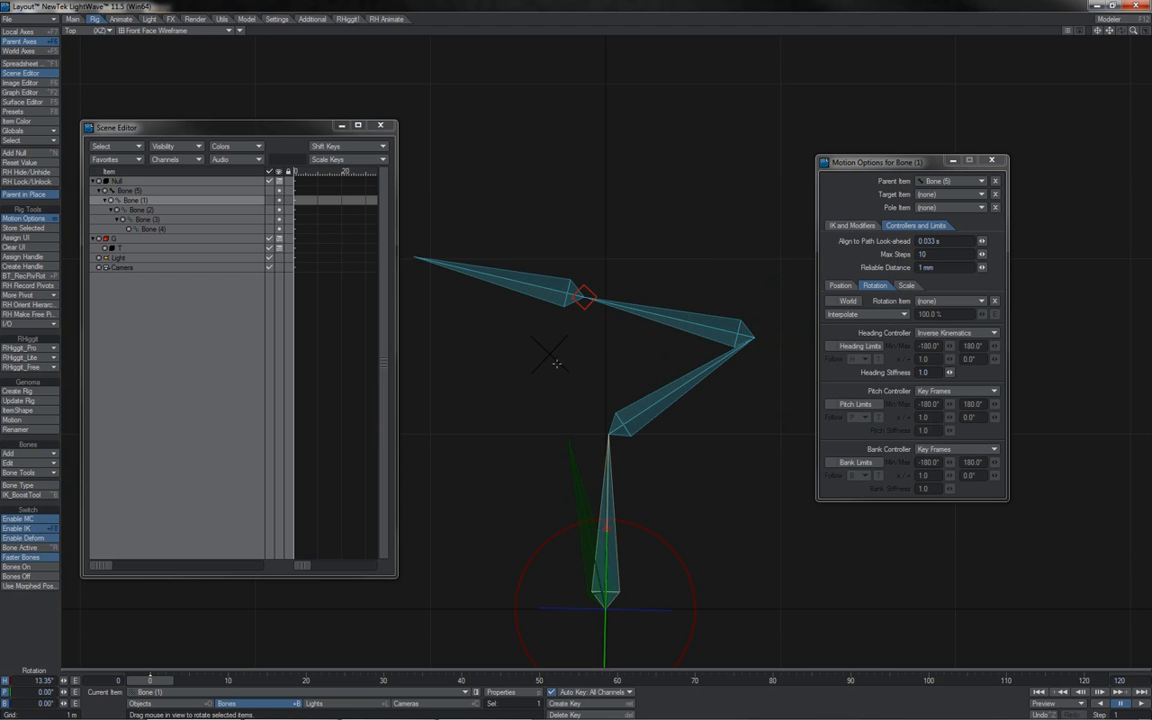
left_click(491, 318)
left_click_drag(595, 351, 520, 336)
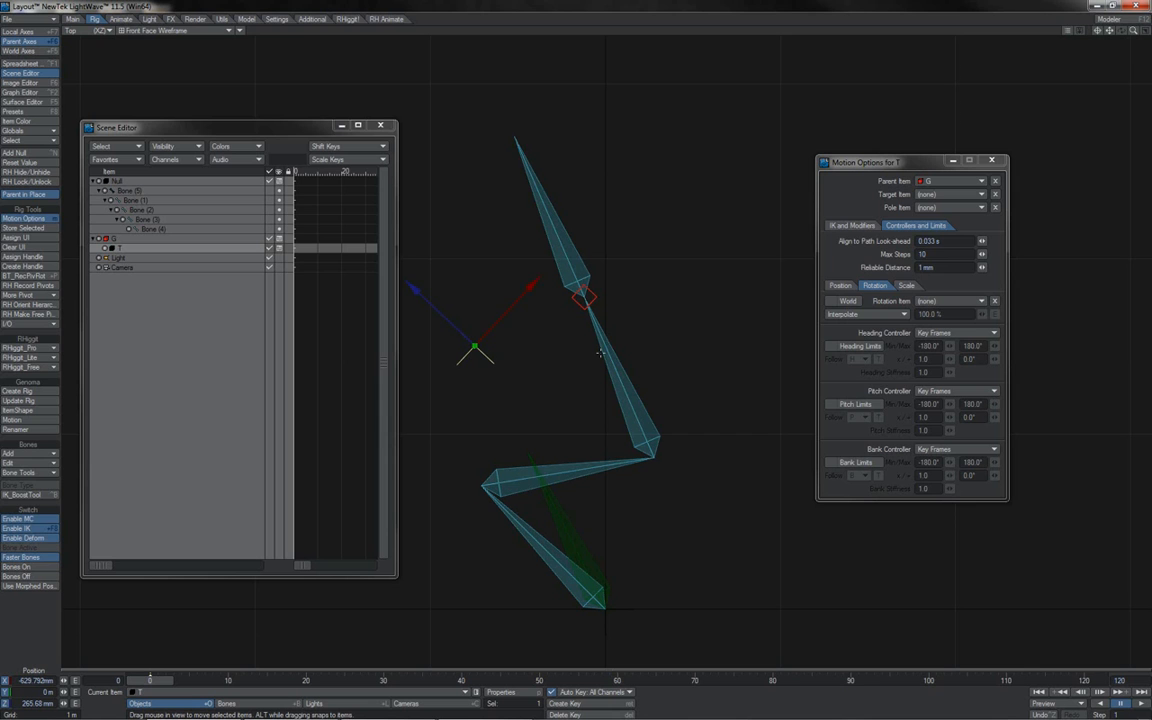
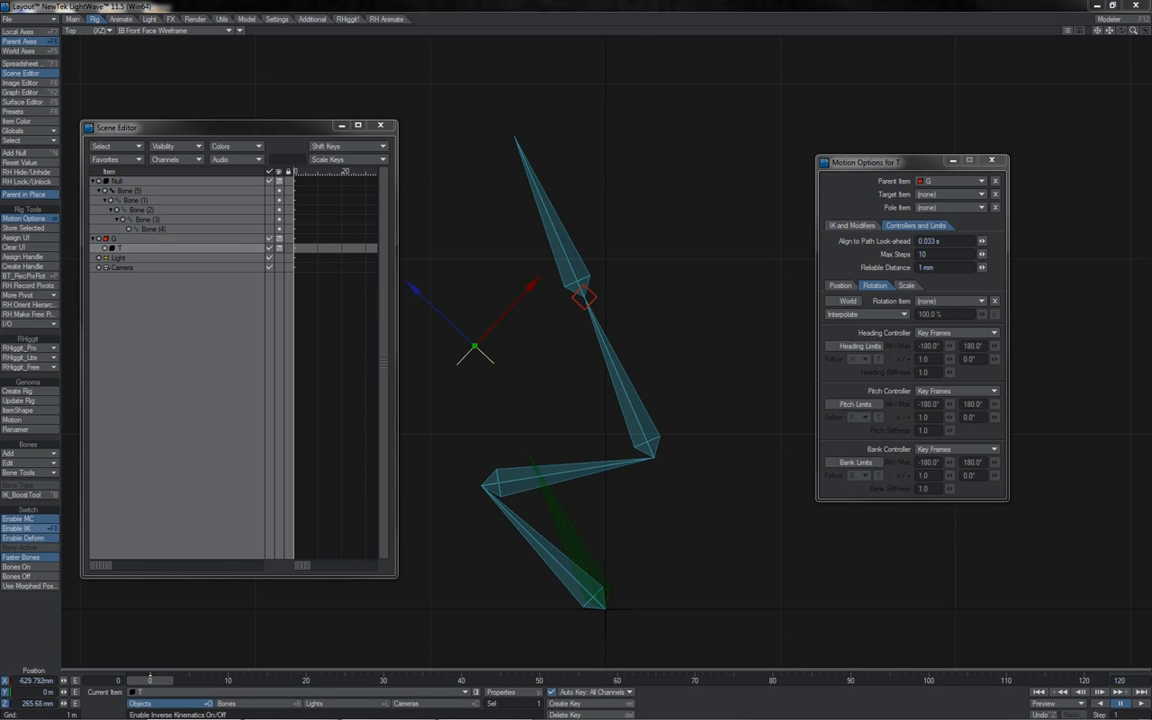
Switch to the five-bone chain, check Bone (1) to Bone (4), and move goal G to a Z of about 2.69 m
key("ctrl+z")
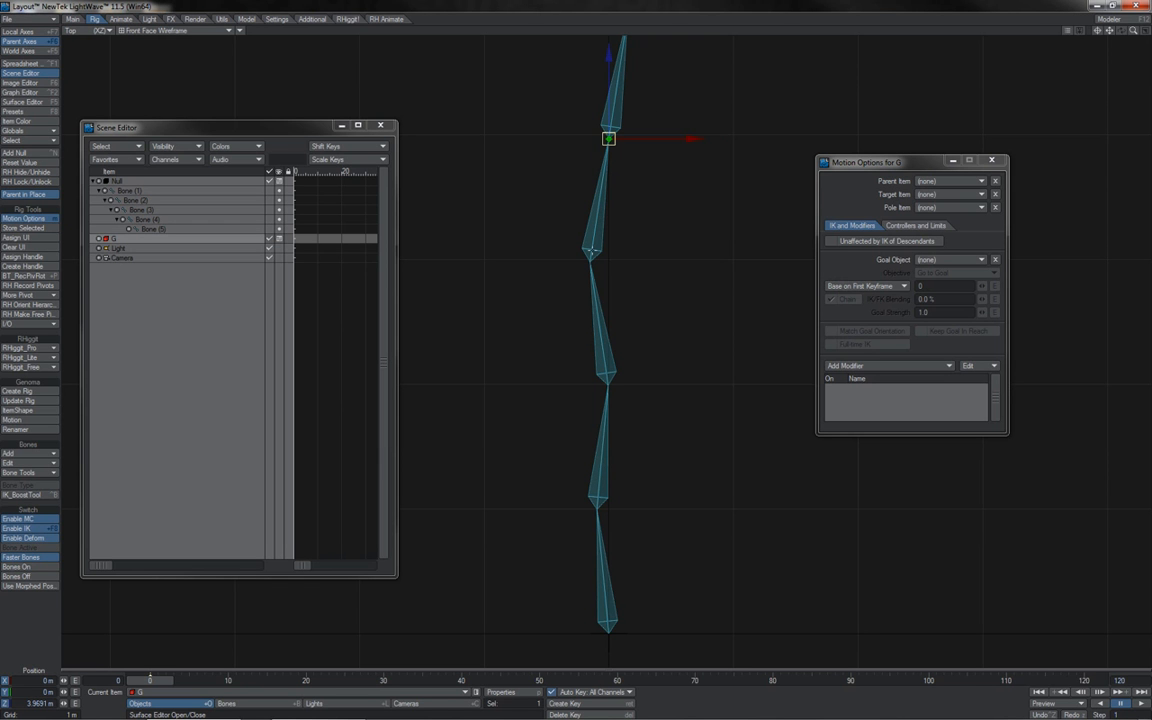
left_click_drag(655, 216, 573, 588)
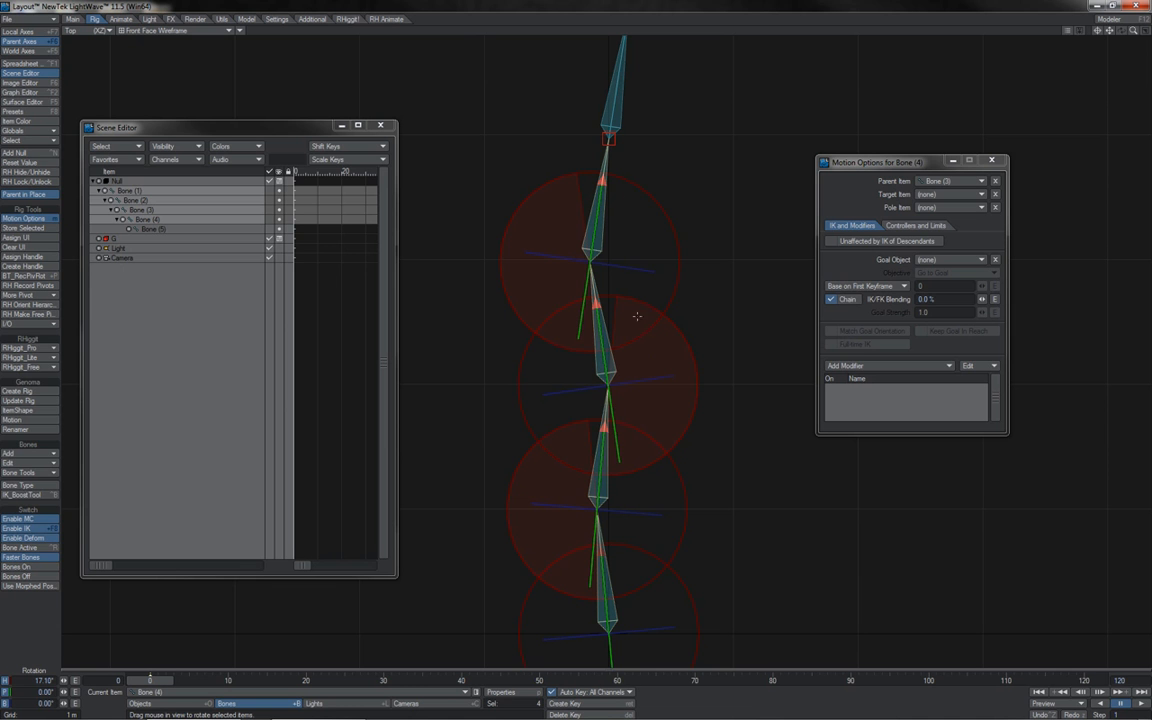
left_click(609, 139)
key("t")
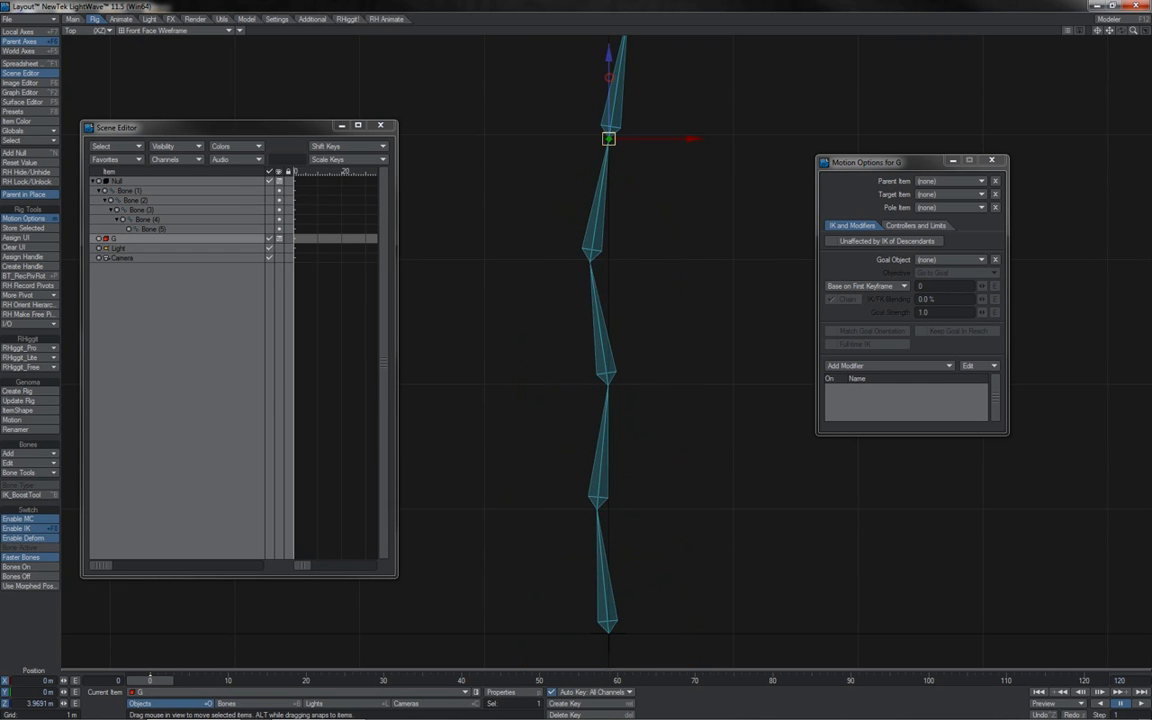
left_click_drag(611, 88, 608, 235)
left_click_drag(608, 296, 608, 298)
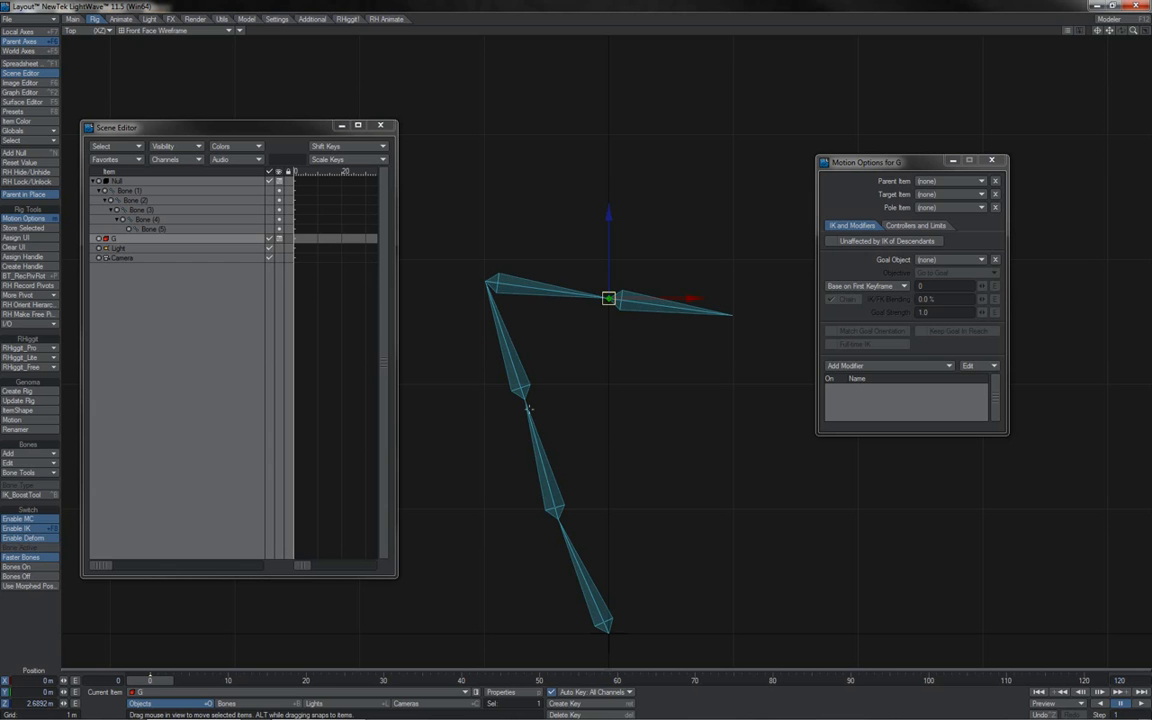
Set the heading stiffness of Bone (3) to 0.2
left_click(528, 408)
key("y")
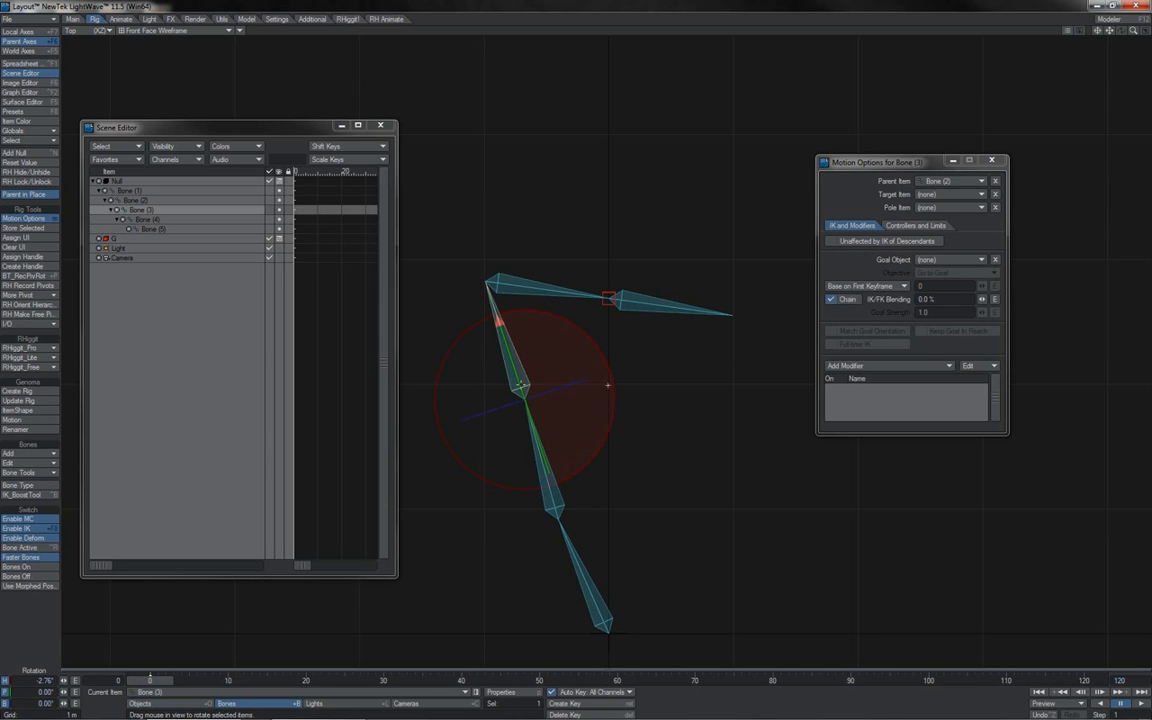
left_click(920, 226)
left_click(932, 372)
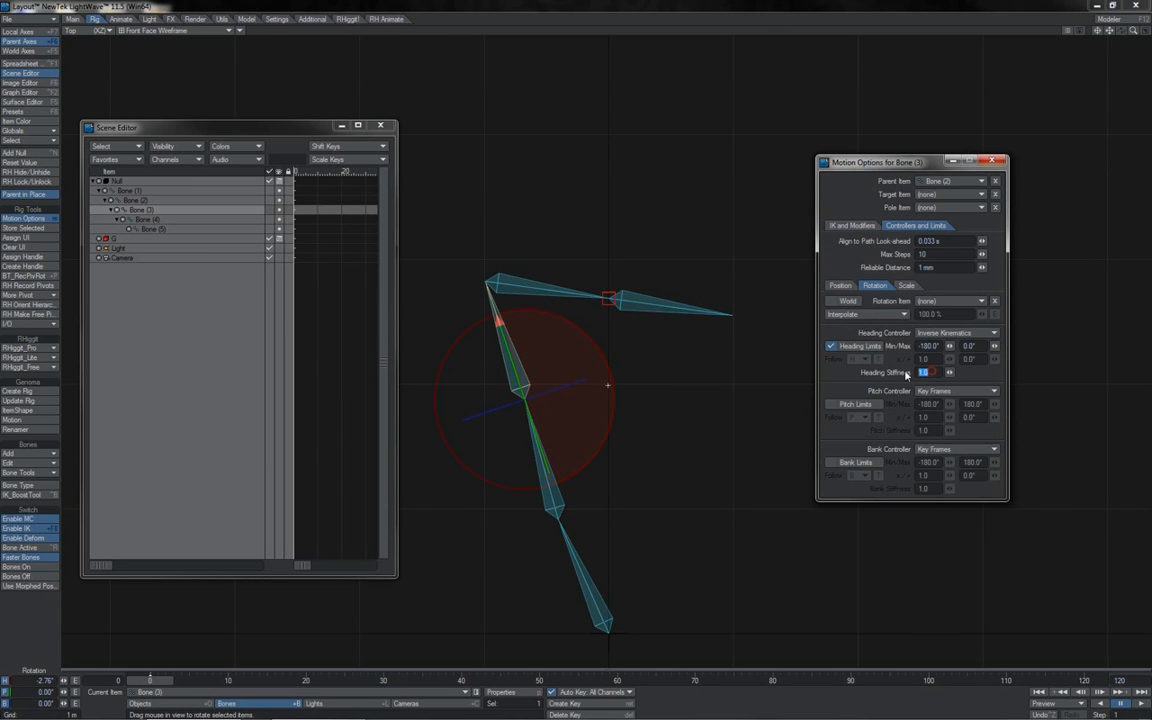
type("0.2")
key("Return")
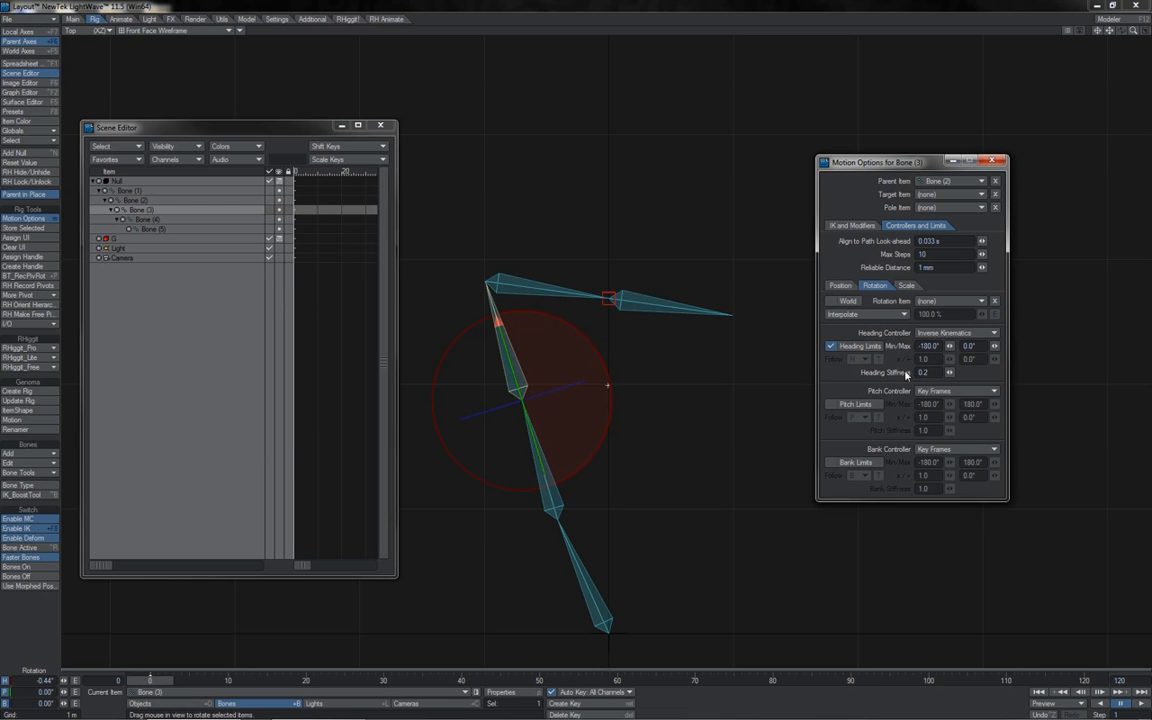
Move goal G up along Z to about 3.75 m
left_click(607, 293)
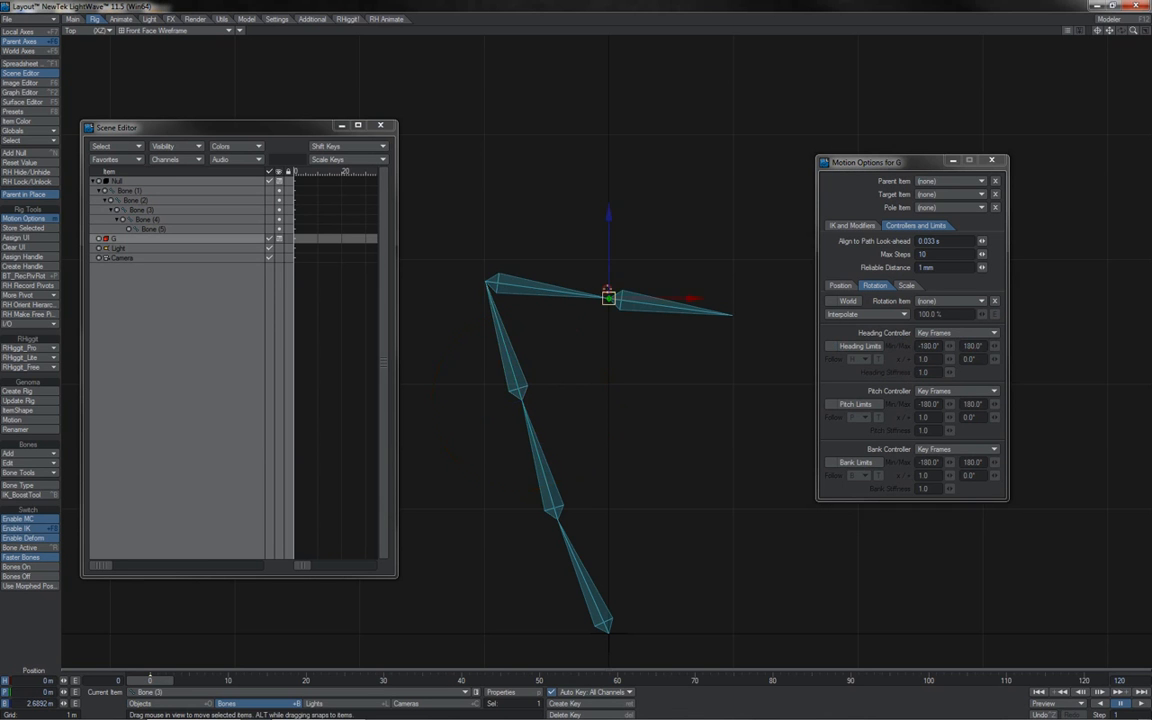
key("t")
left_click_drag(609, 298, 608, 165)
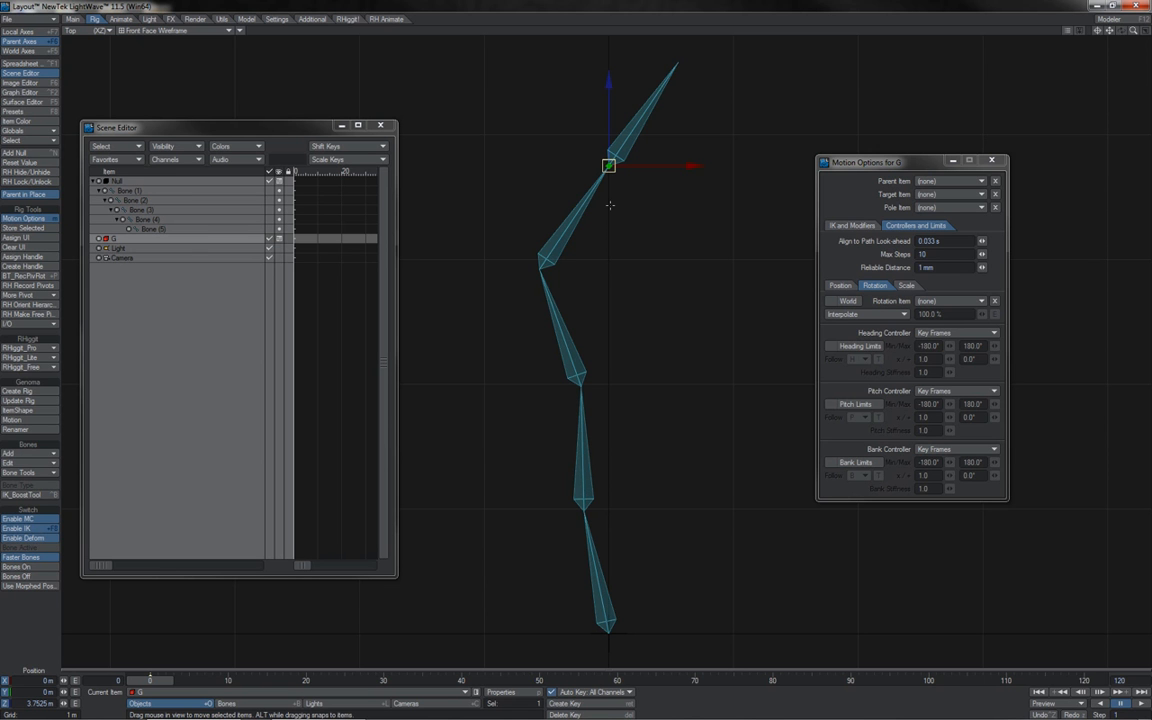
mouse_move(610, 206)
left_mouse_down()
mouse_move(632, 436)
mouse_move(640, 458)
mouse_move(653, 458)
mouse_move(597, 303)
mouse_move(540, 253)
mouse_move(555, 311)
mouse_move(571, 314)
mouse_move(543, 291)
mouse_move(589, 292)
mouse_move(540, 278)
mouse_move(610, 205)
left_mouse_up()
Add a null named G2 with a Box shape
key("ctrl+n")
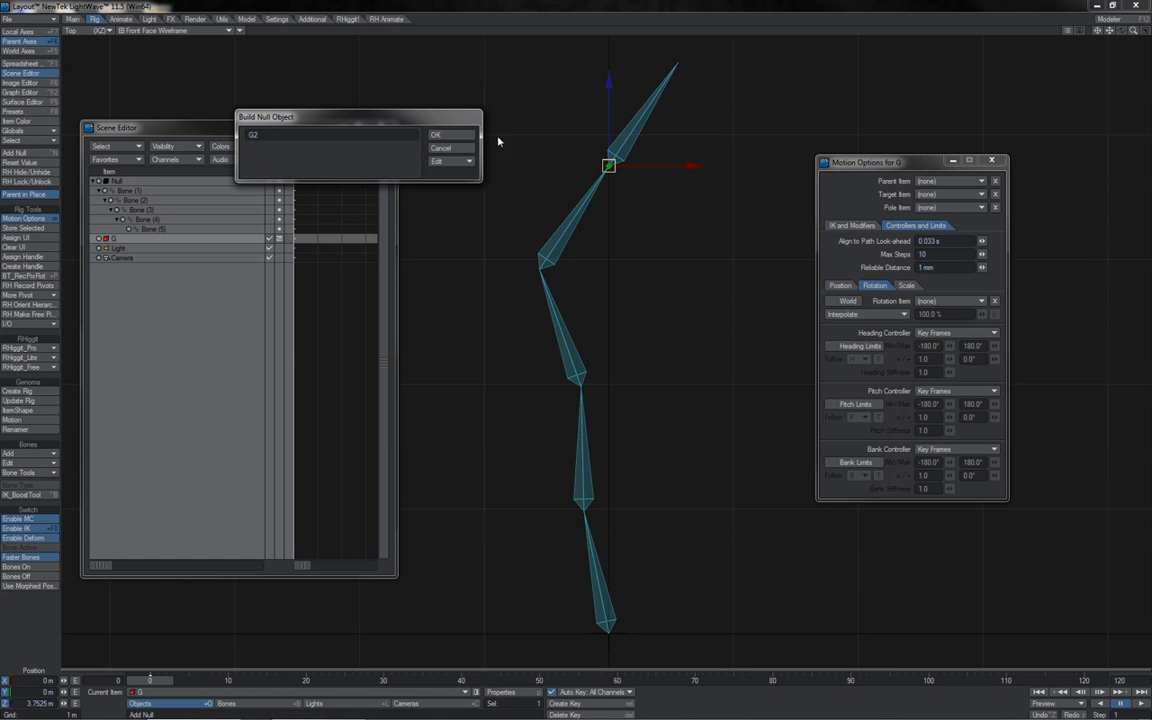
left_click(460, 161)
left_click(390, 180)
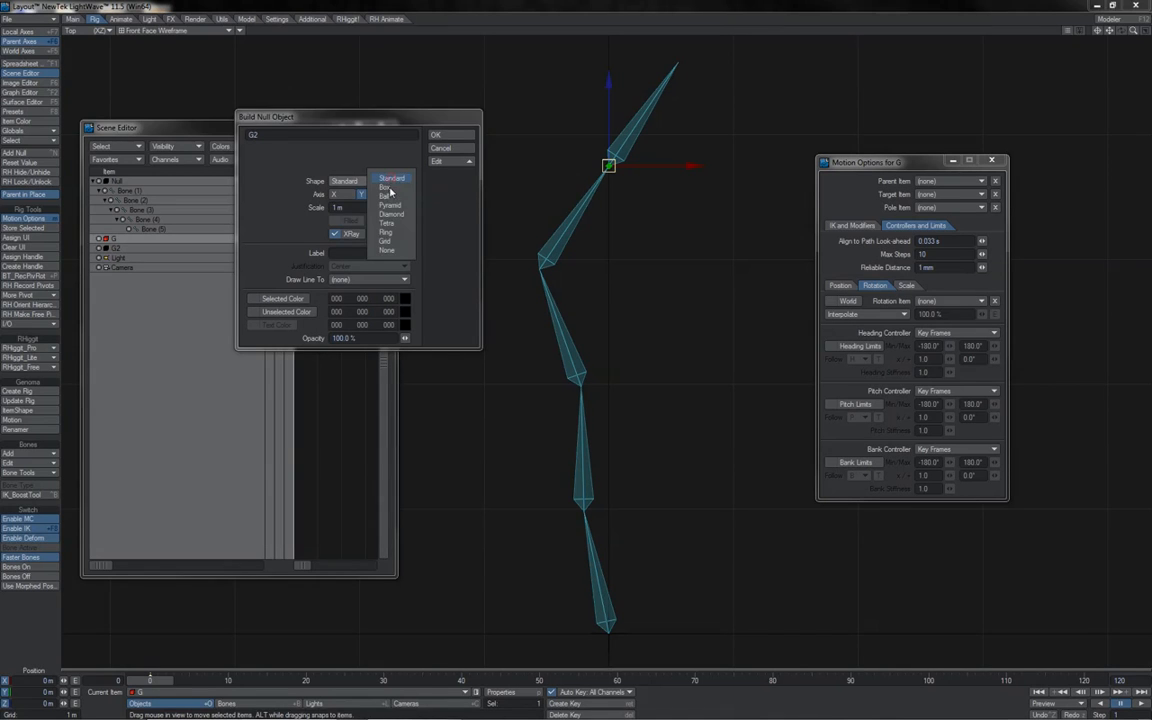
left_click(388, 188)
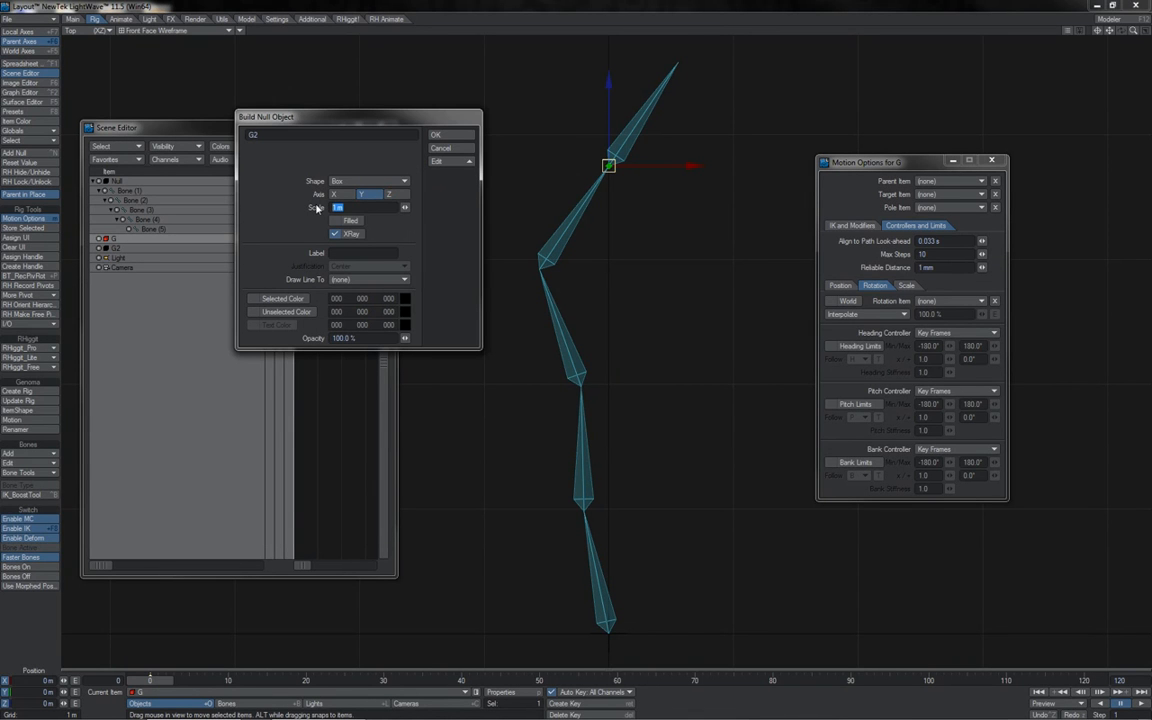
left_click(438, 134)
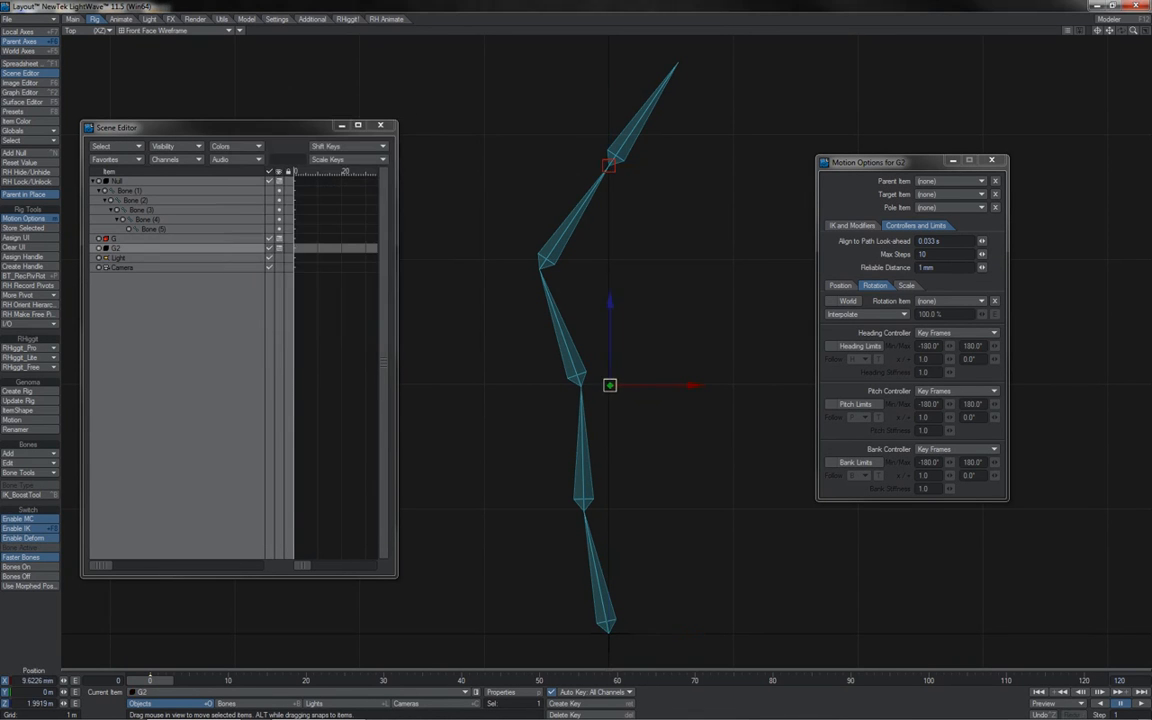
Assign G2 as the goal object of Bone (3) and close its motion options
left_click(577, 367)
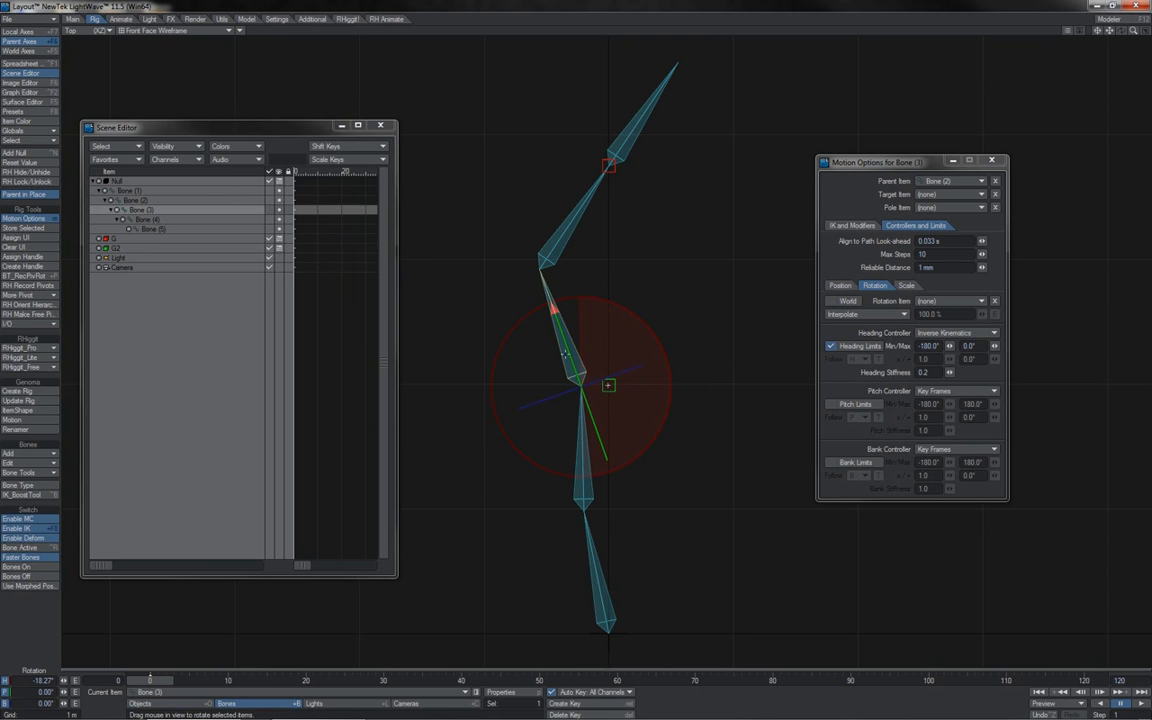
left_click(854, 226)
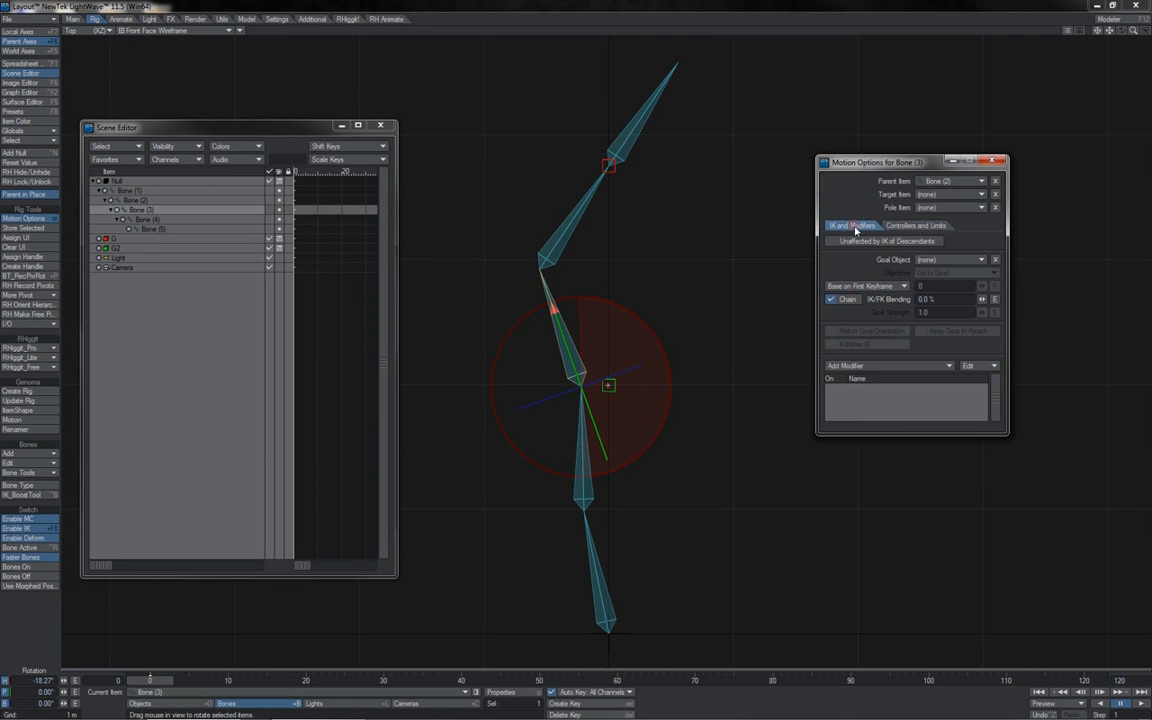
left_click(954, 260)
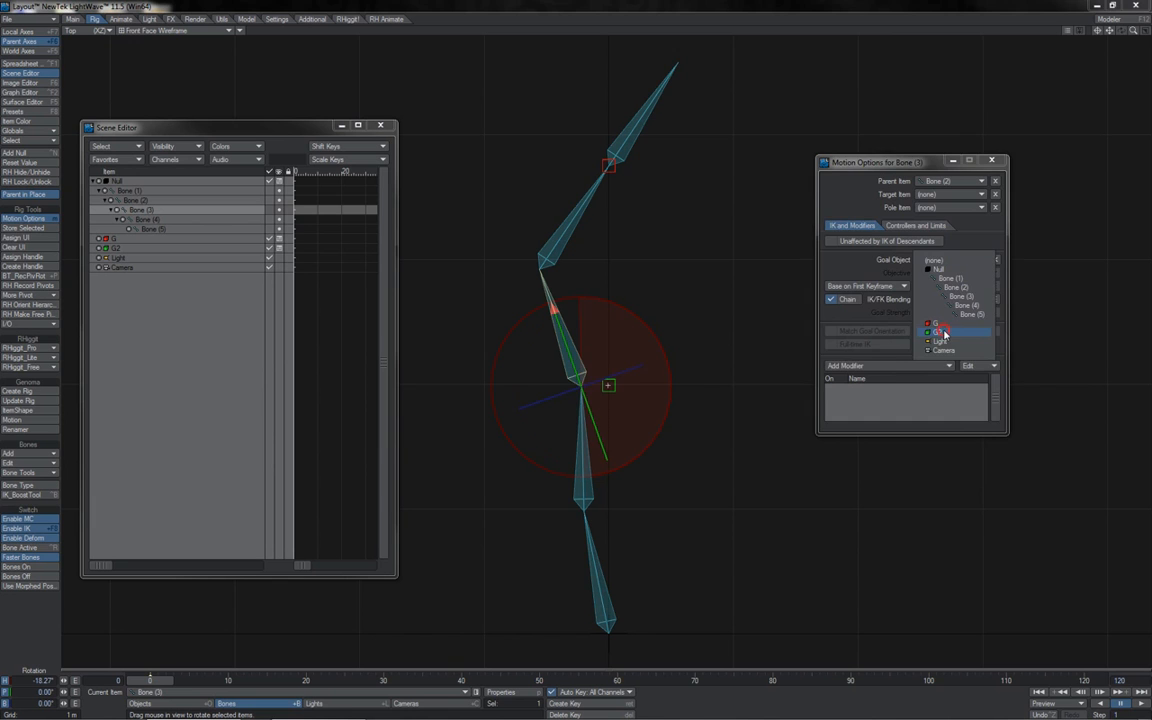
left_click(944, 331)
key("m")
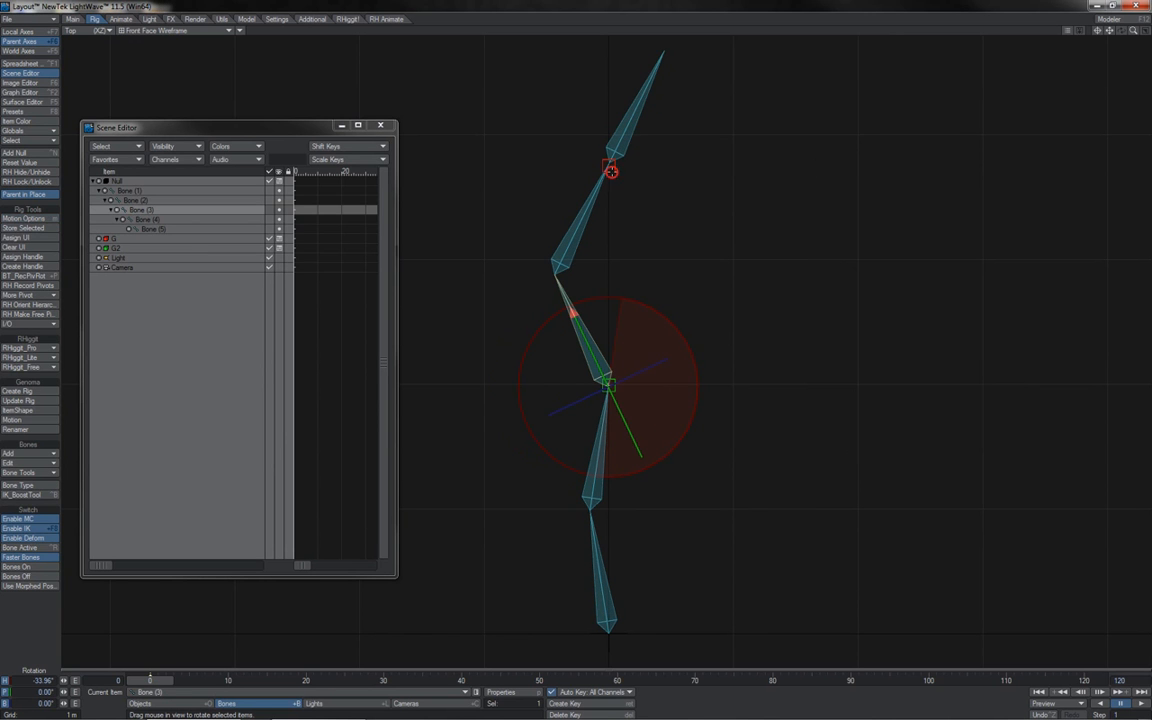
Lower goal G to a Z of about 3.01 m and move G2 to about X -19 mm, Z 1.25 m
left_click(610, 170)
left_click_drag(609, 118, 625, 228)
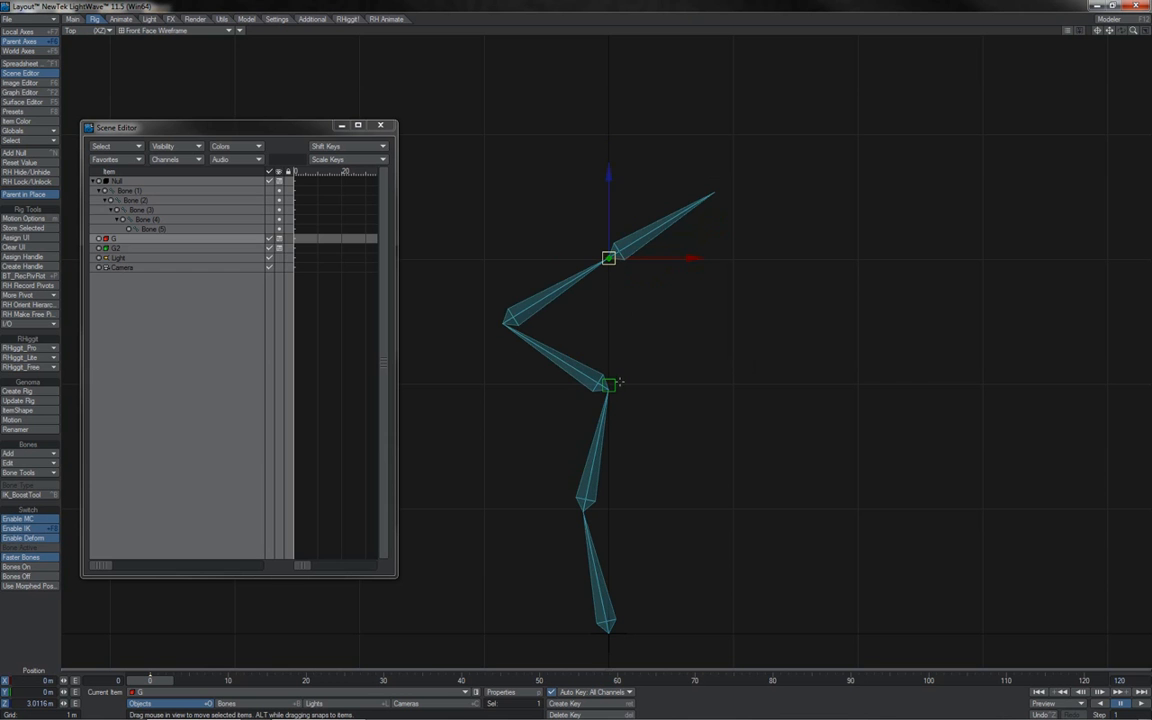
left_click(612, 384)
left_click_drag(612, 384, 607, 477)
Lower goal G closer to the middle of the chain and move G2 to about X -29 mm, Z 1.10 m
left_click(609, 258)
left_click_drag(609, 258, 594, 335)
left_click(612, 481)
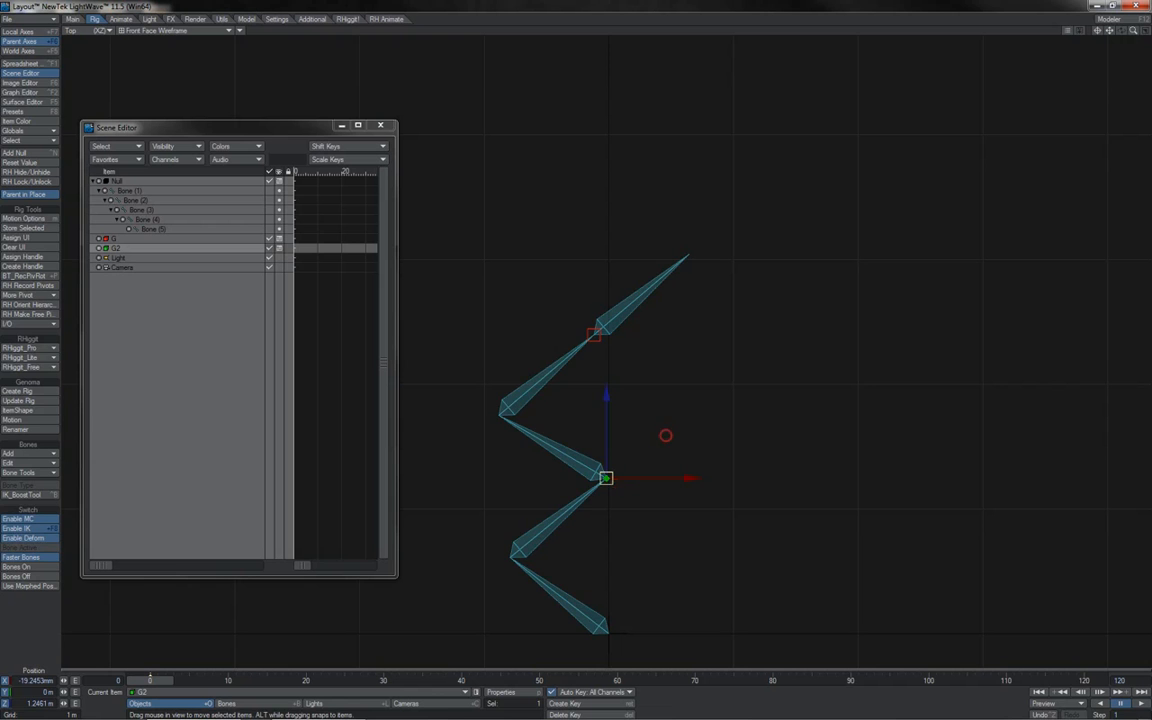
mouse_move(666, 435)
left_mouse_down()
mouse_move(591, 430)
mouse_move(664, 432)
left_mouse_up()
mouse_move(605, 475)
left_mouse_down()
mouse_move(666, 455)
mouse_move(607, 468)
mouse_move(650, 494)
mouse_move(584, 503)
mouse_move(617, 491)
mouse_move(607, 519)
mouse_move(504, 486)
mouse_move(432, 480)
mouse_move(604, 496)
left_mouse_up()
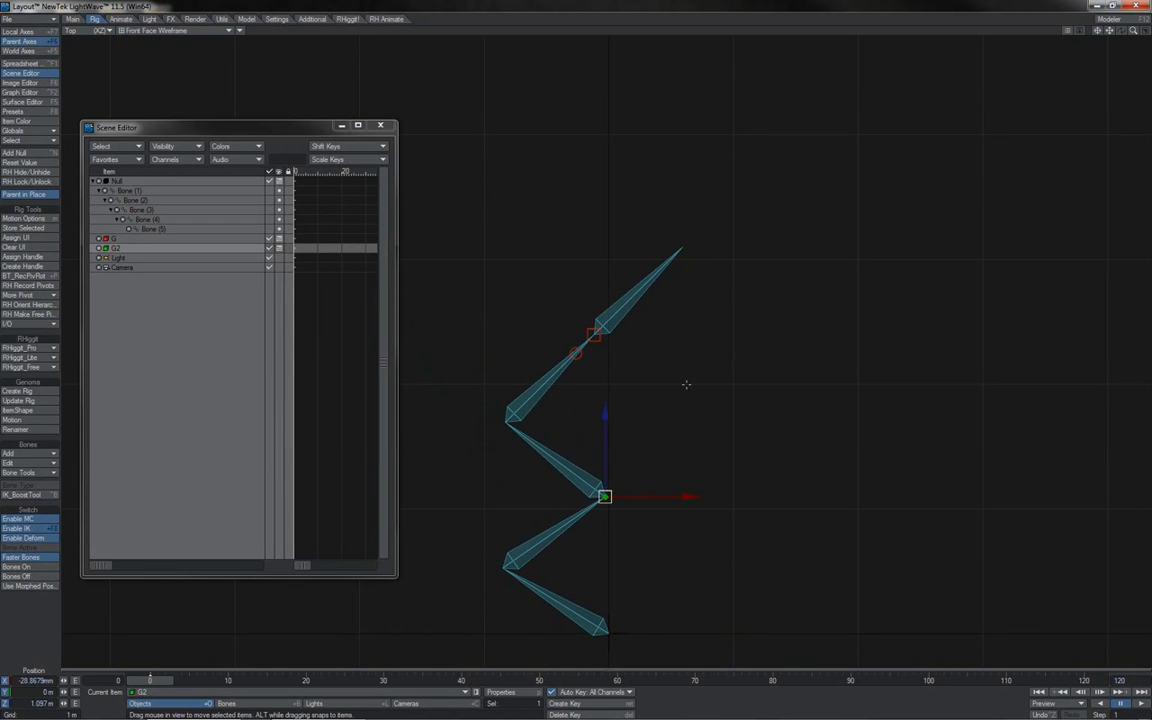
Move goal G to about X -130 mm, Z 2.62 m and G2 to about X -5 mm, Z 1.29 m
left_click(598, 337)
left_click_drag(594, 334, 592, 306)
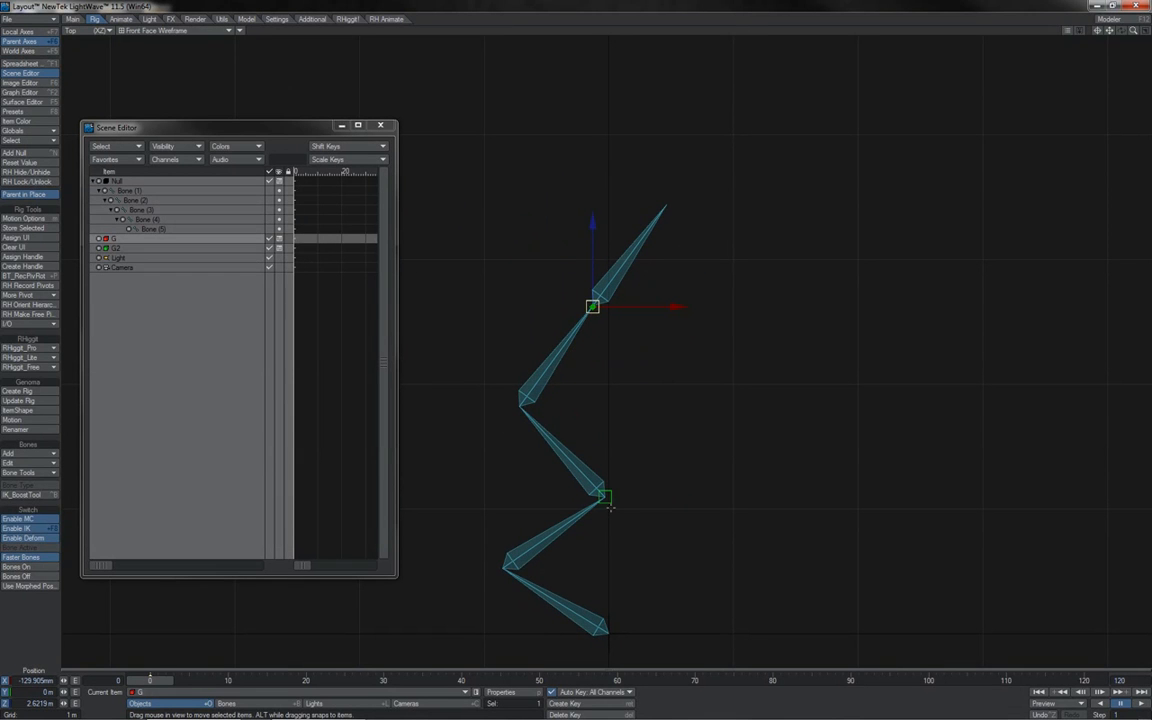
left_click_drag(610, 508, 651, 437)
Lower goal G slightly, then swing G2 to about X 140 mm, Z 1.33 m and back toward negative X
left_click(601, 310)
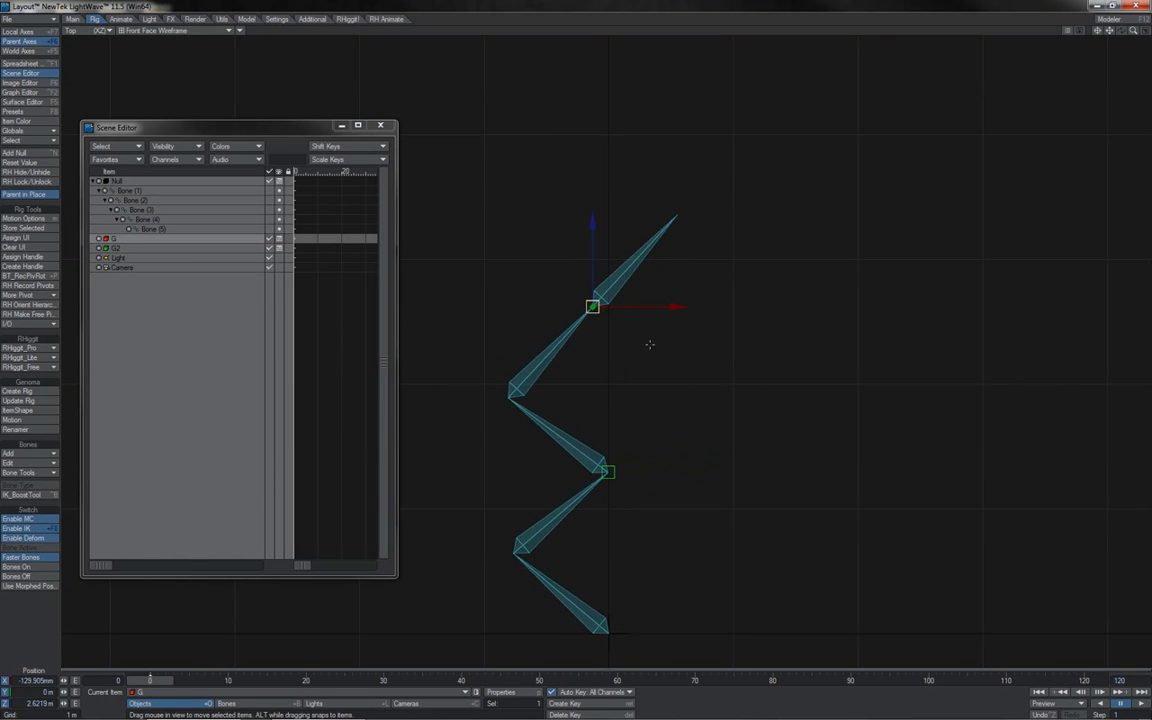
mouse_move(649, 343)
left_mouse_down()
mouse_move(646, 382)
mouse_move(670, 320)
mouse_move(605, 364)
mouse_move(654, 392)
mouse_move(643, 366)
left_mouse_up()
left_click(613, 477)
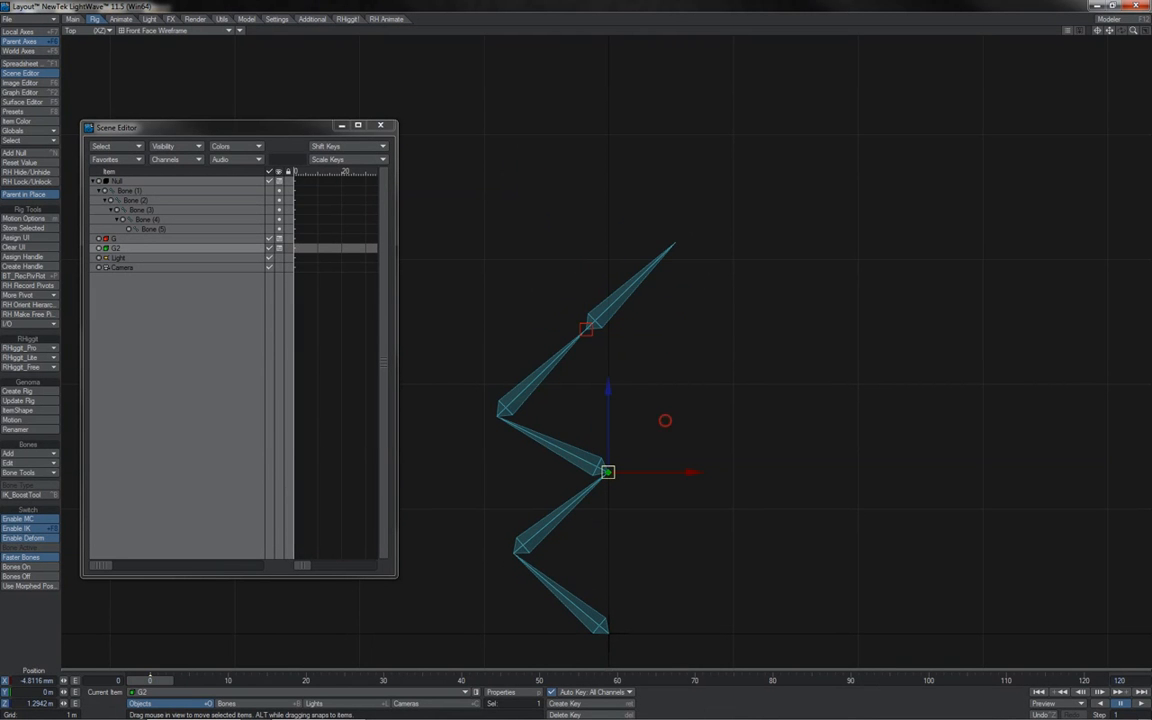
mouse_move(665, 420)
left_mouse_down()
mouse_move(623, 416)
mouse_move(684, 415)
left_mouse_up()
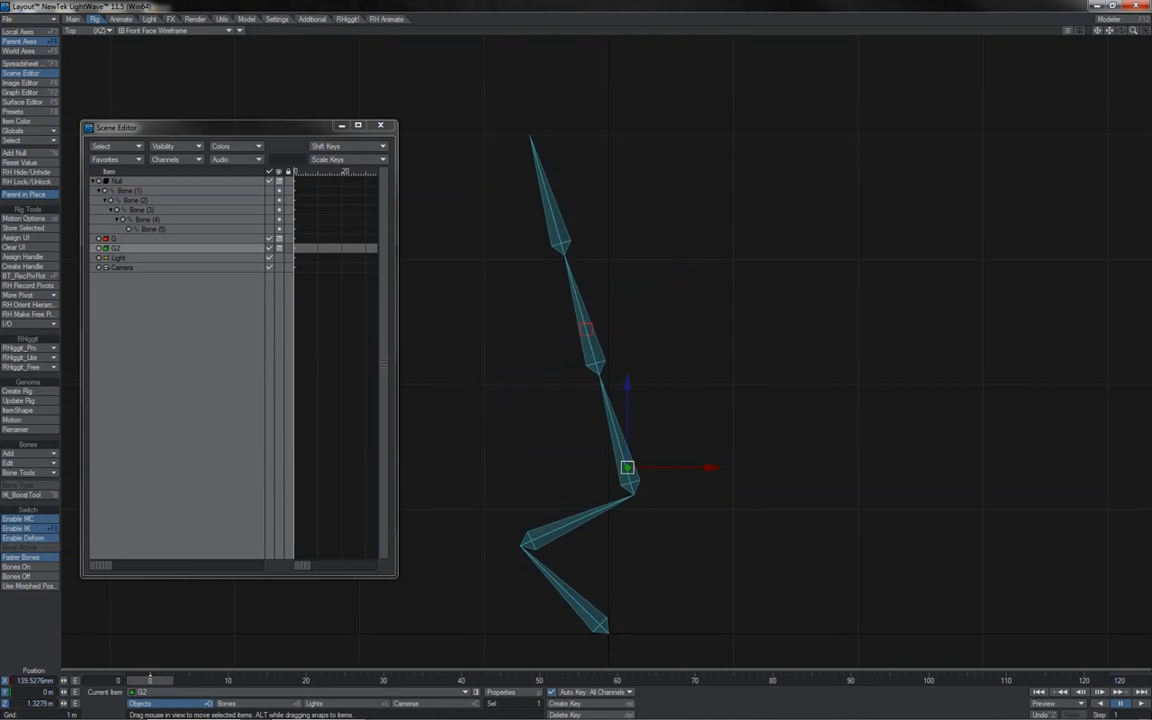
left_click_drag(627, 467, 555, 470)
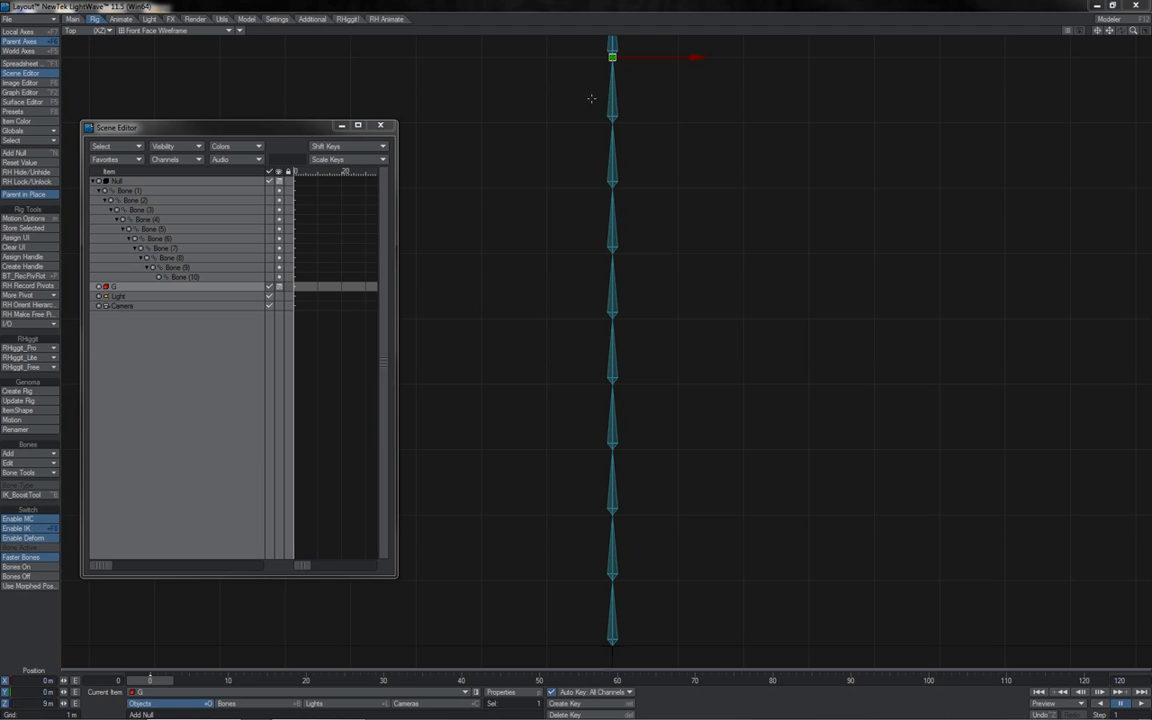
In the ten-bone chain, set the heading and pitch controllers of Bone (1) to Bone (9) to Inverse Kinematics
left_click_drag(591, 98, 646, 643)
key("y")
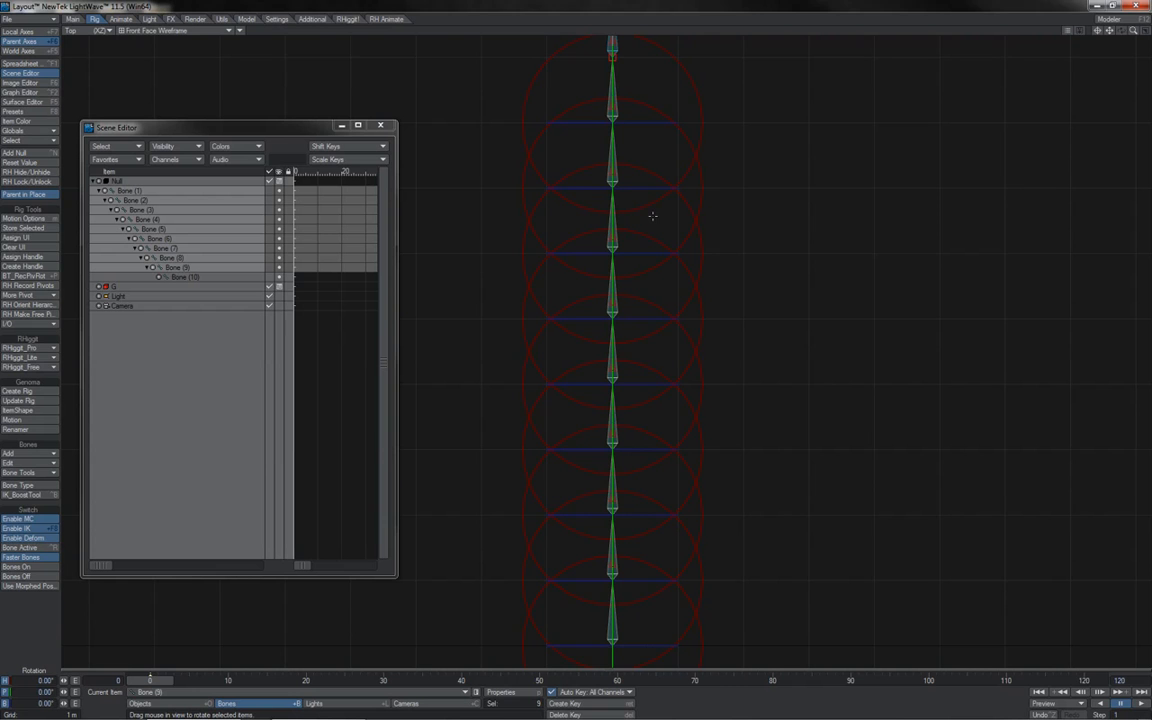
key("m")
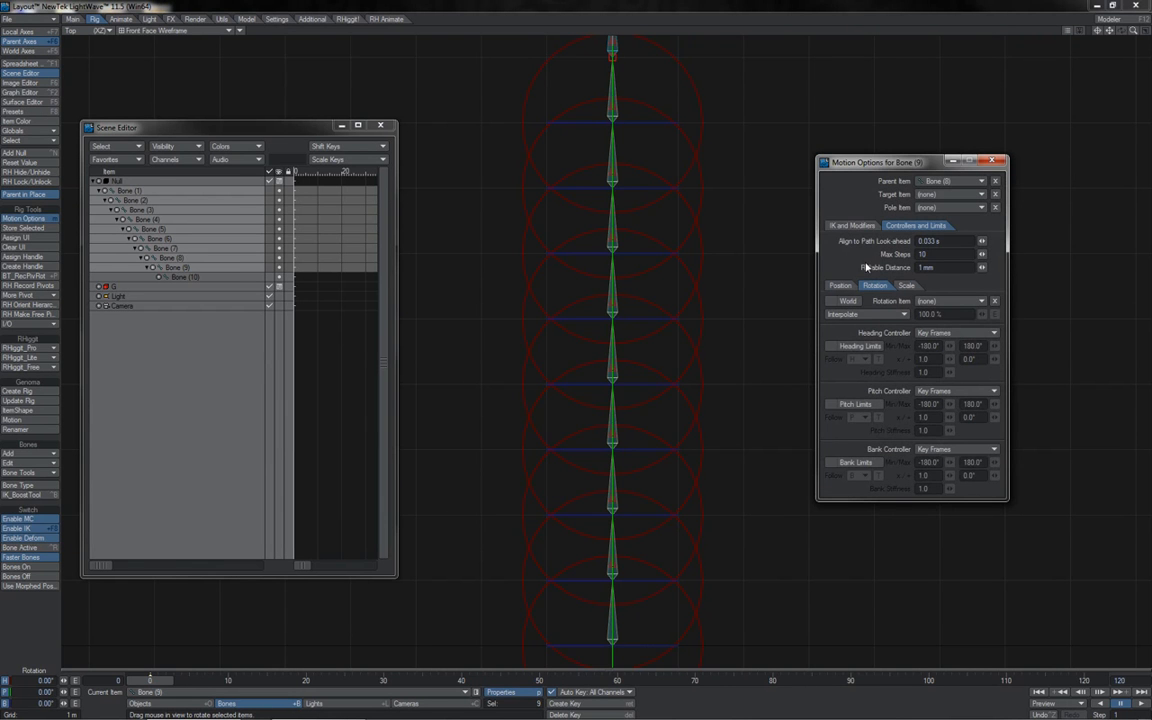
left_click(940, 340)
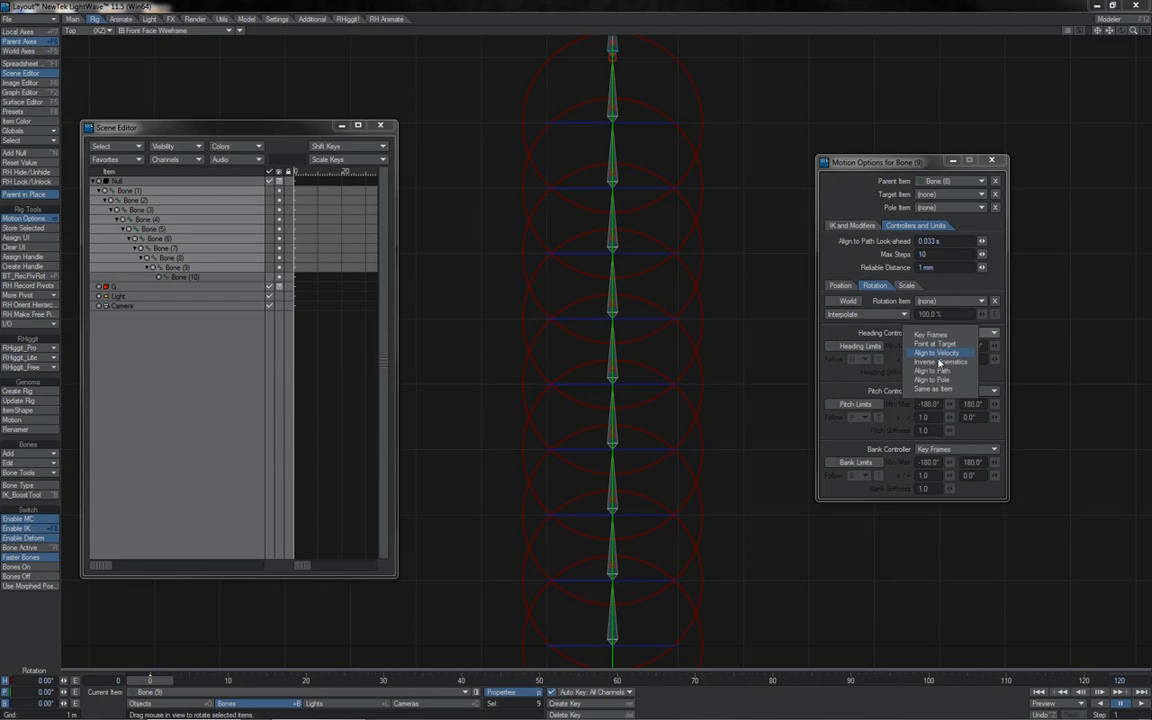
left_click(942, 350)
left_click(938, 392)
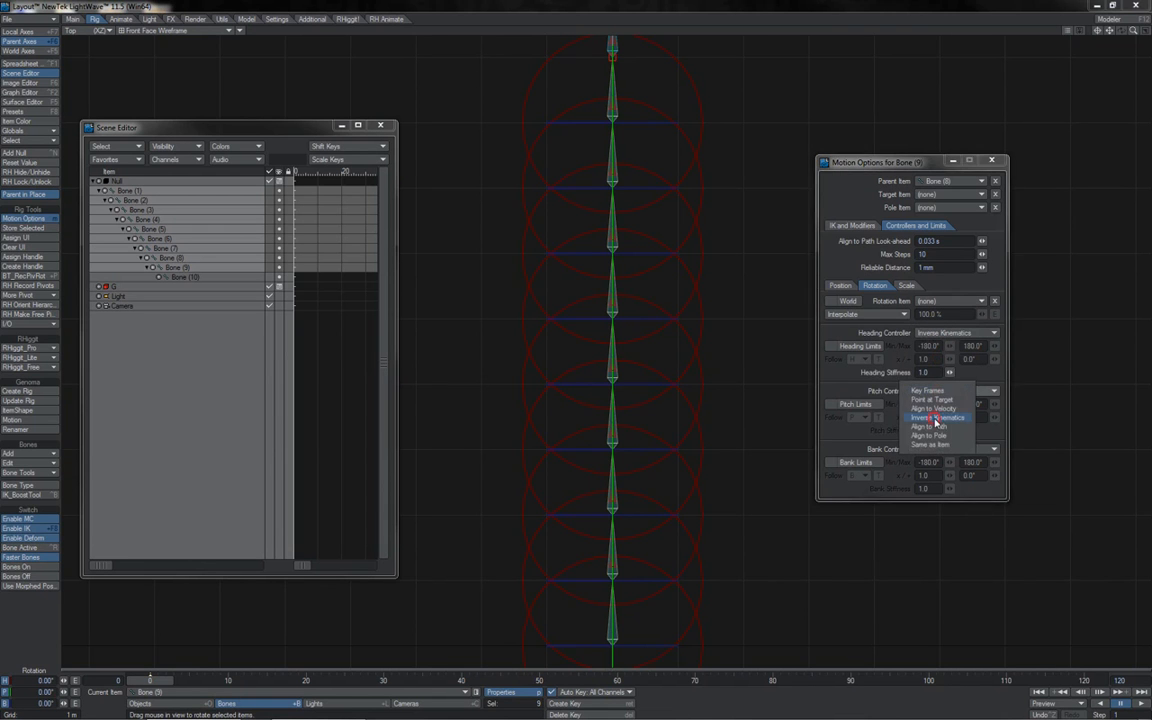
left_click(936, 420)
Check the IK settings of Bone (10) and move goal G to about X 293 mm, Z 7.43 m
left_click(613, 58)
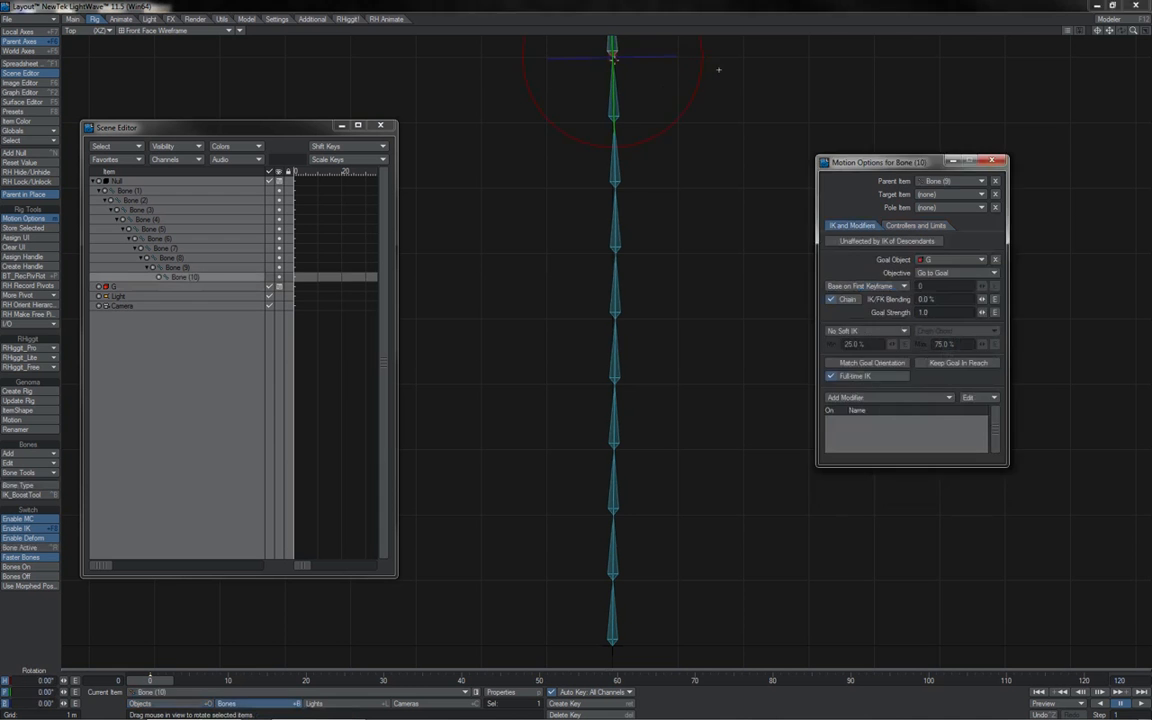
left_click(613, 58)
left_click_drag(650, 77, 663, 122)
In the perspective view, move goal G to about X 377 mm, Y -1.55 m, Z 7.35 m
key("4")
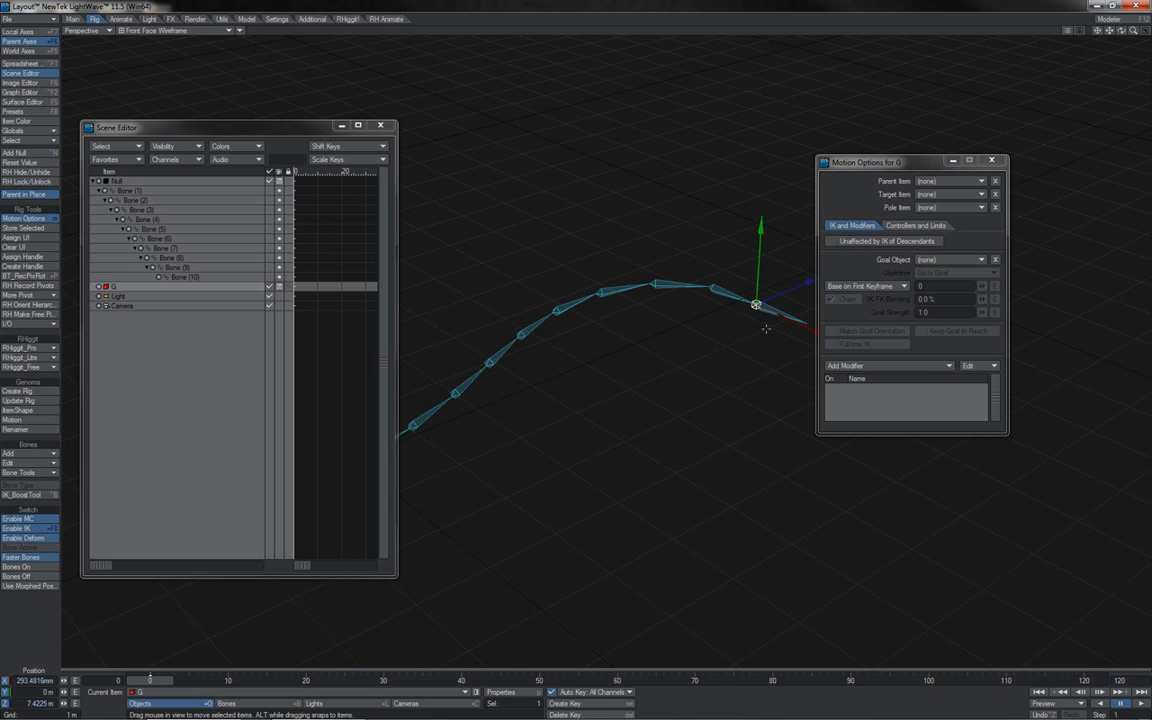
left_click_drag(779, 343, 757, 307)
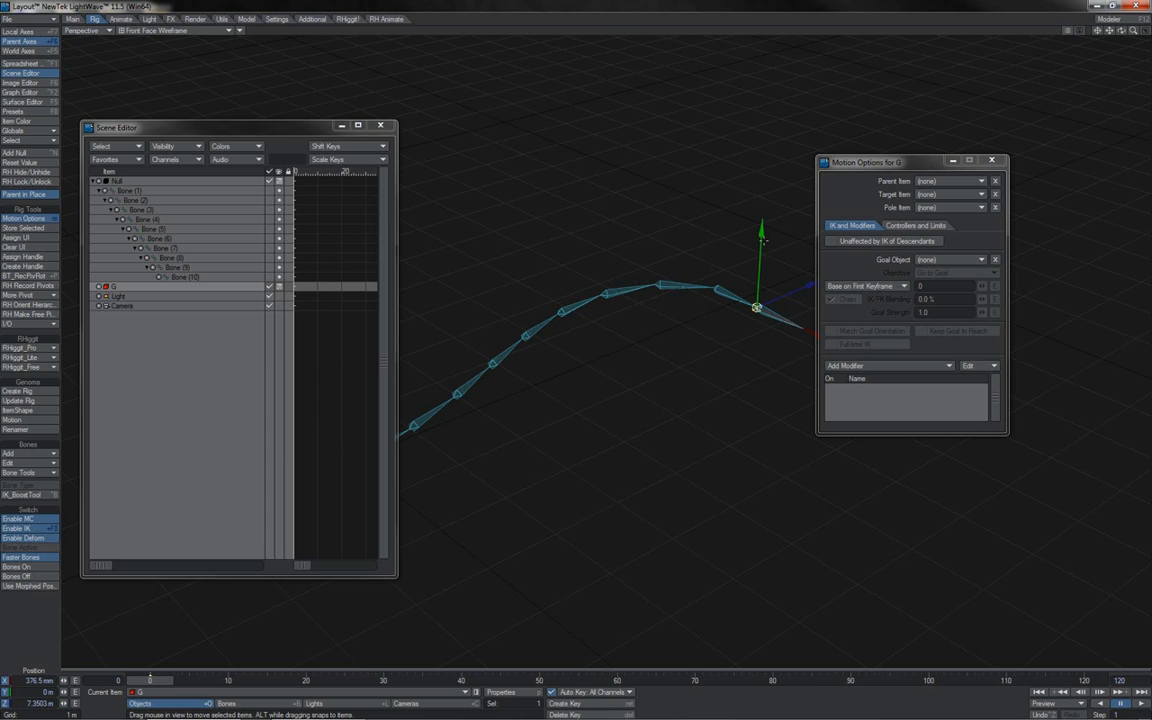
left_click_drag(757, 307, 751, 390)
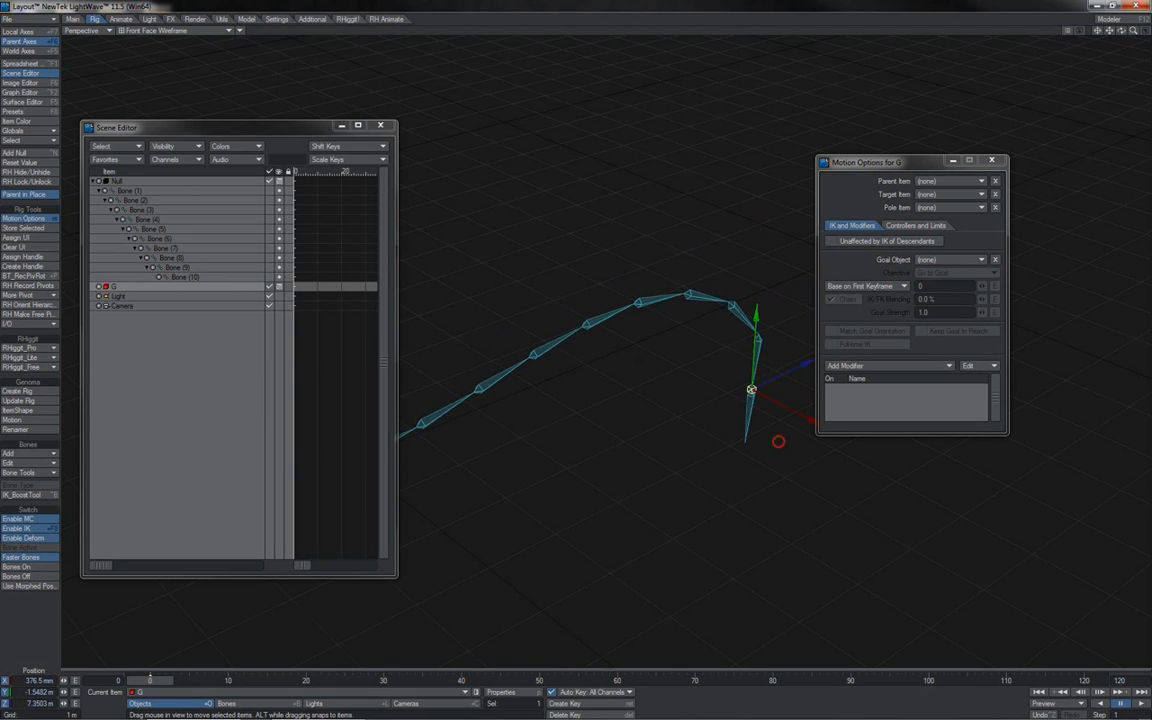
Bend the chain by moving goal G to about X 1.59 m, Y -493 mm, Z 3.07 m
left_click_drag(778, 441, 570, 494)
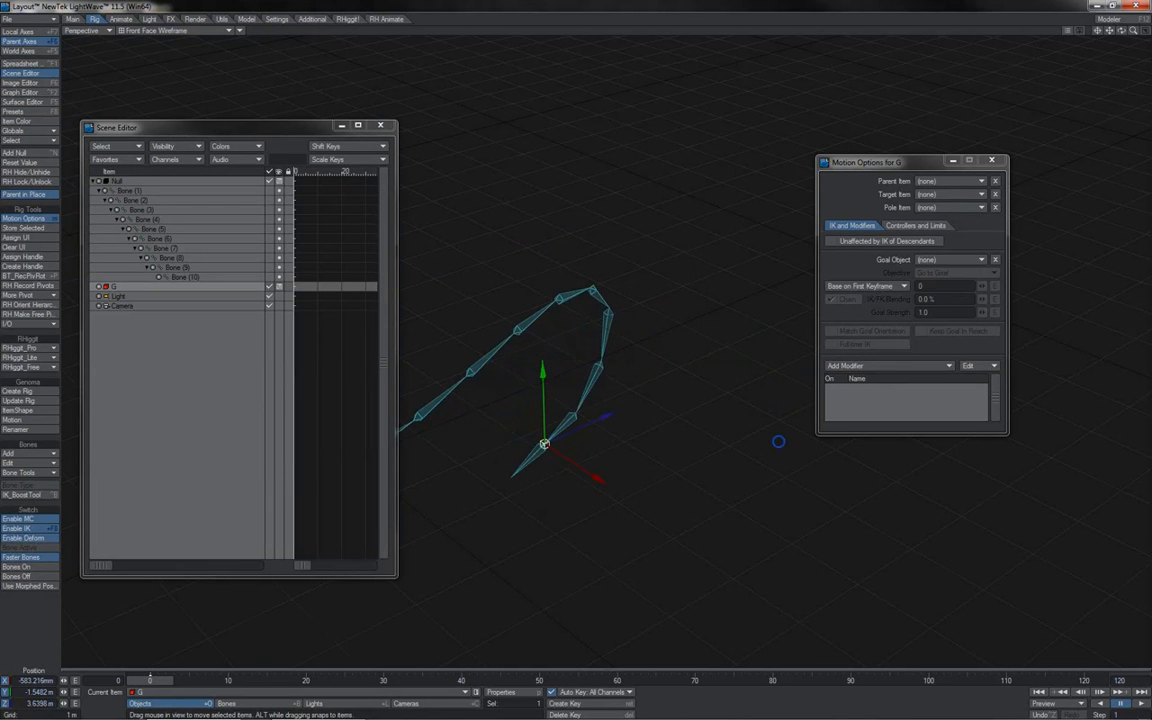
right_click_drag(778, 441, 776, 384)
left_click_drag(778, 441, 636, 558)
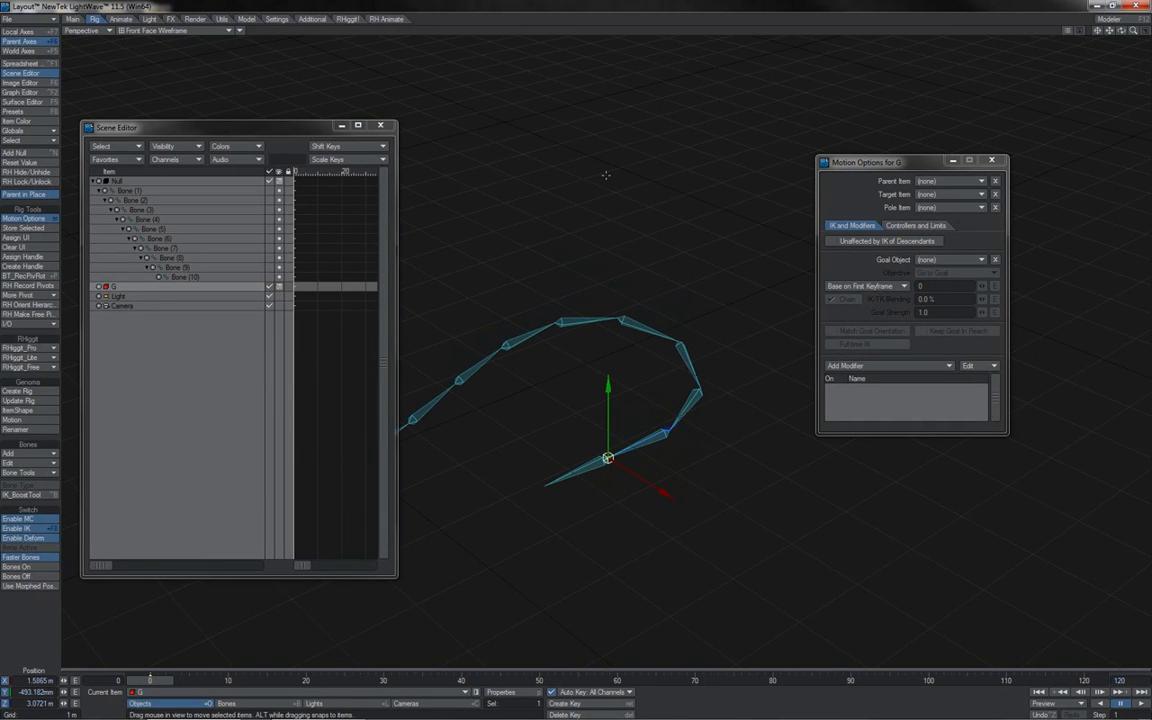
Close the Scene Editor and move goal G across to about X -1.46 m, Z 3.49 m
left_click(385, 128)
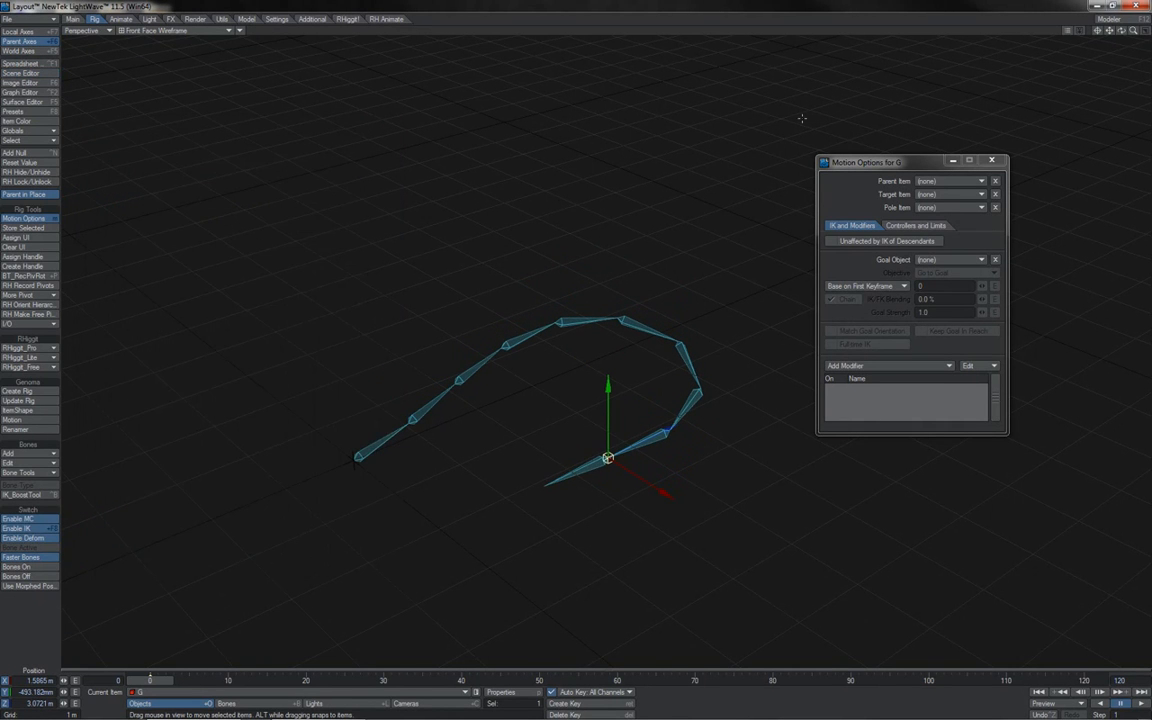
left_click_drag(1122, 35, 1055, 38)
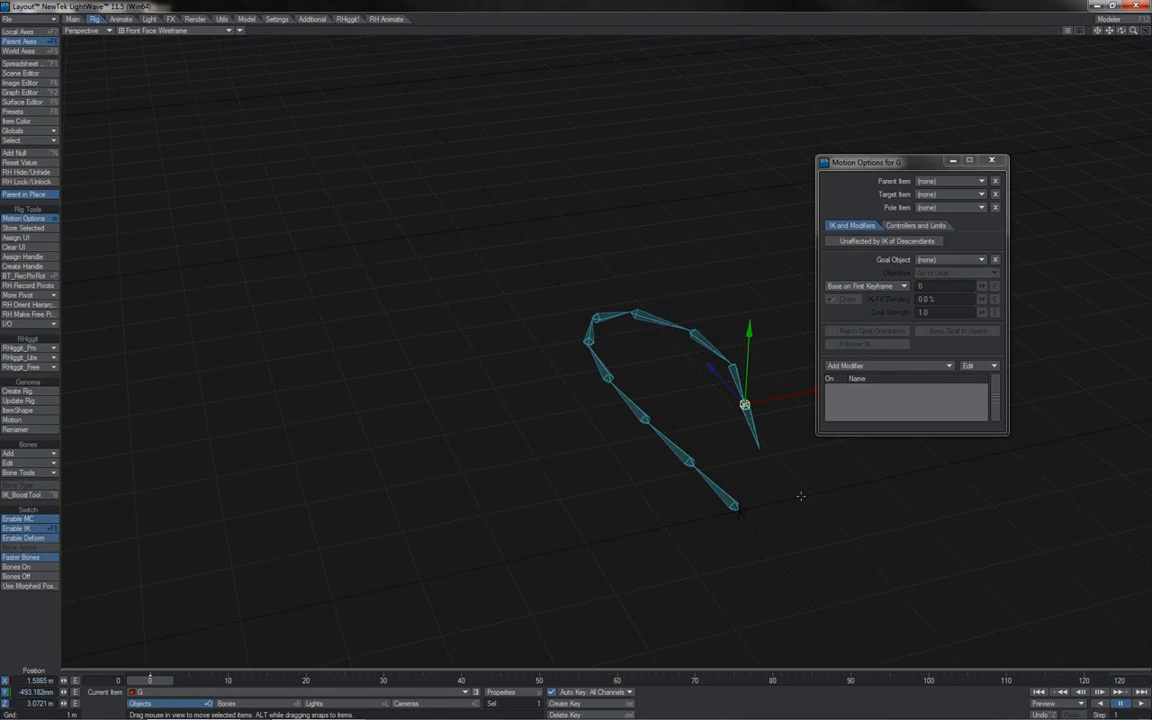
left_click_drag(800, 495, 596, 517)
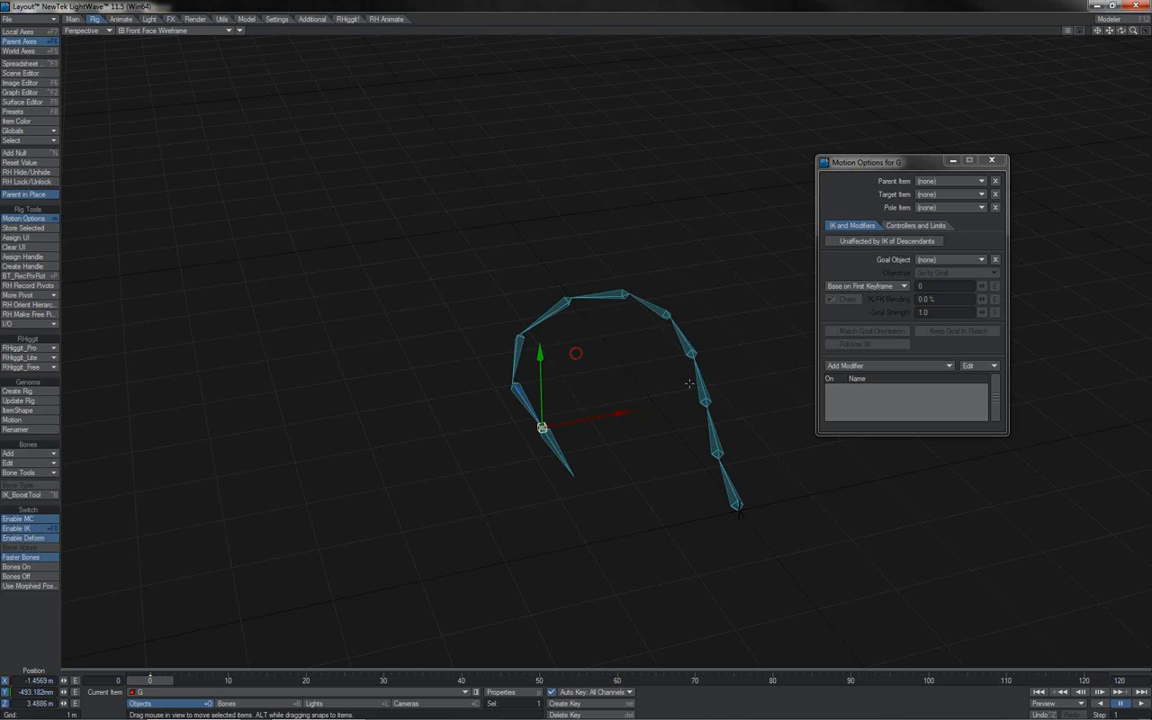
Check Bone (7) in the middle of the chain and swing goal G to about X 1.31 m, Z 2.73 m
left_click(552, 313)
key("y")
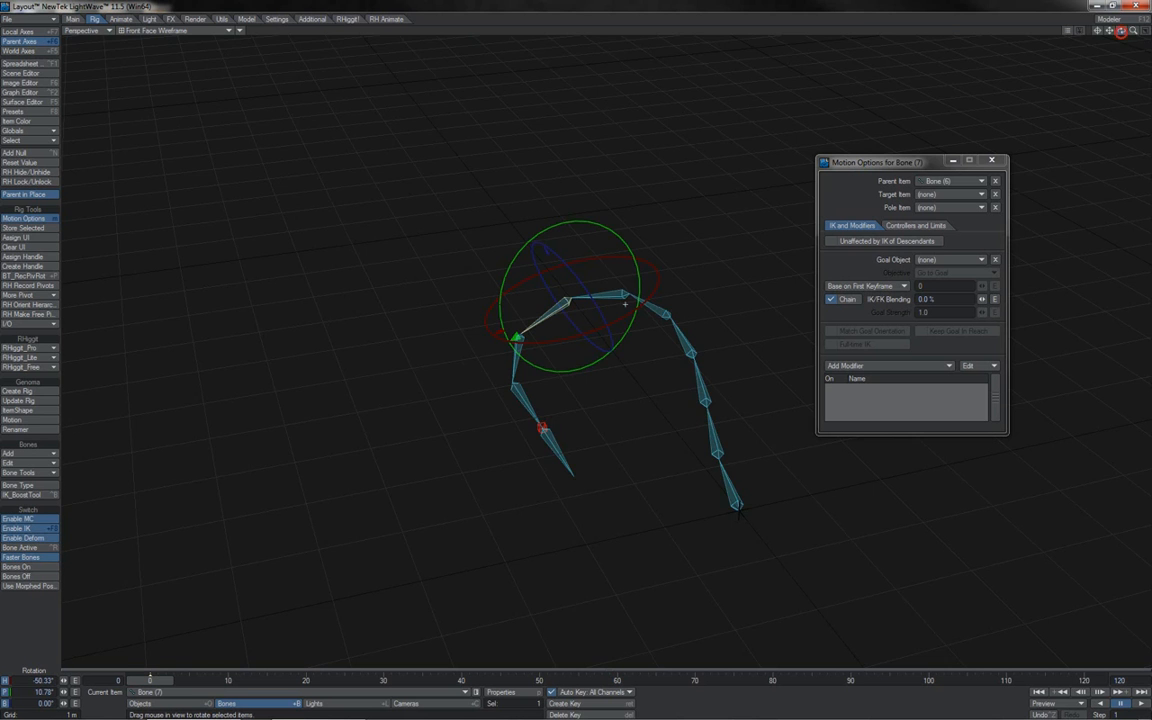
mouse_move(625, 304)
left_mouse_down()
mouse_move(545, 272)
mouse_move(505, 315)
mouse_move(565, 264)
mouse_move(633, 298)
left_mouse_up()
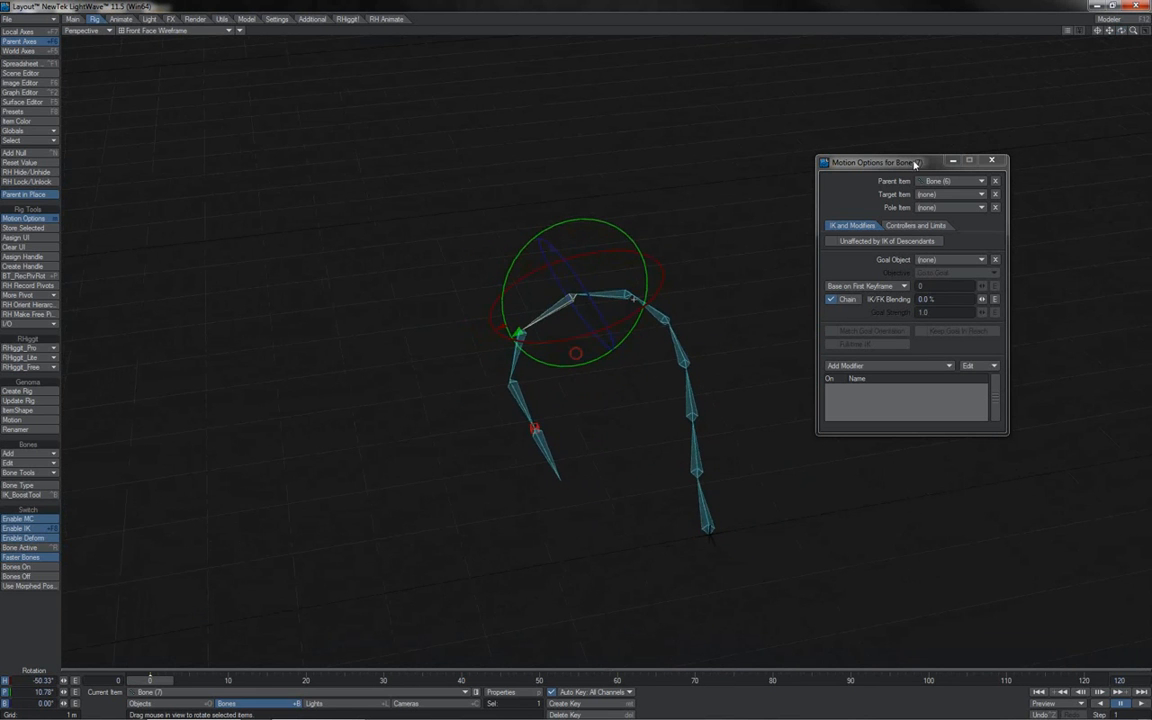
left_click(537, 425)
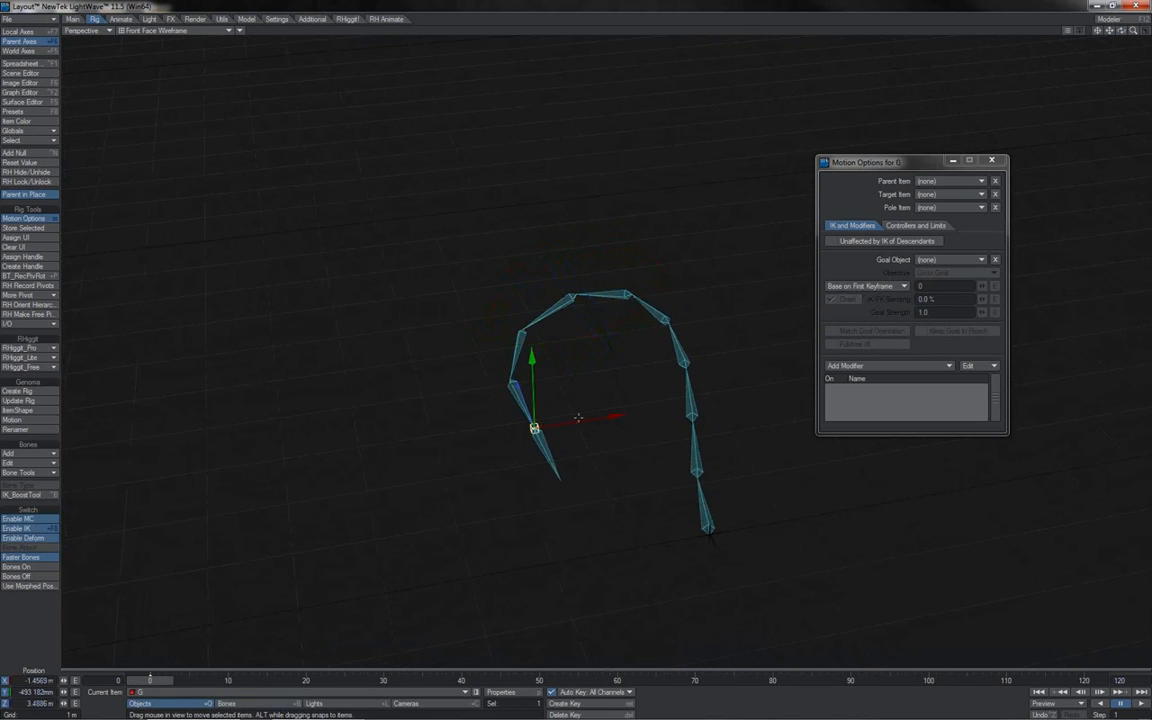
left_click_drag(534, 428, 681, 435)
left_click_drag(536, 398, 586, 391)
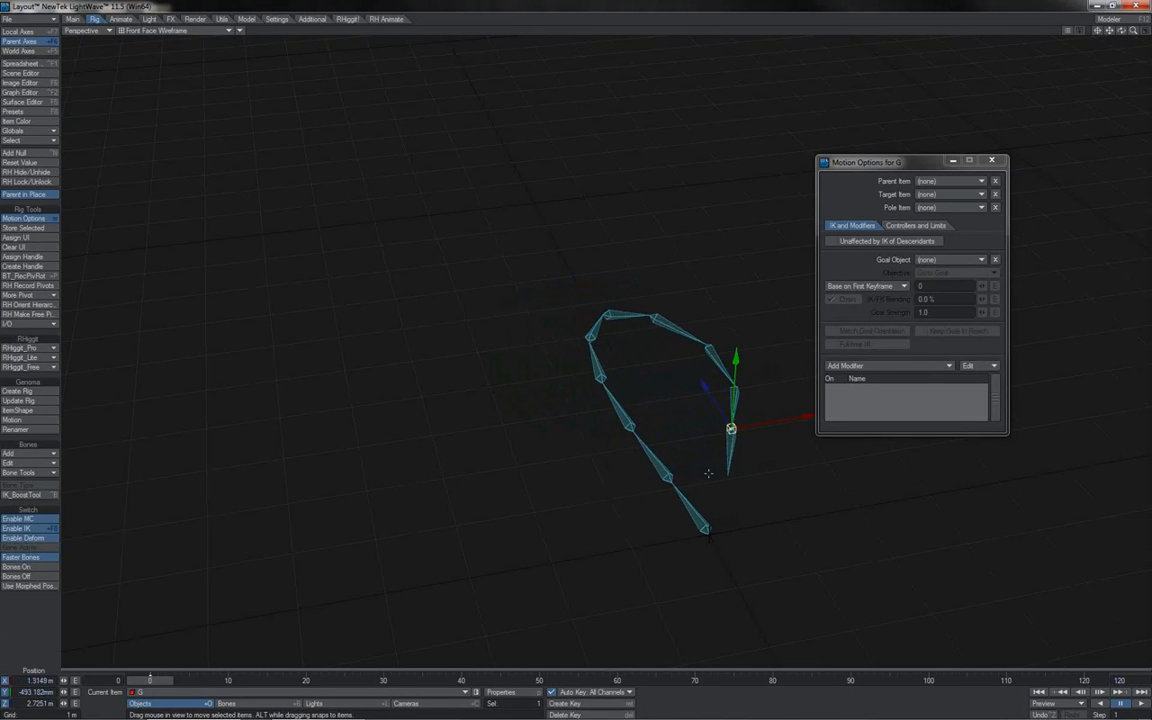
Move goal G to about X 377 mm, Z 7.35 m and return it to X 0 m, Y 0 m, Z 9 m
left_click_drag(731, 428, 589, 264)
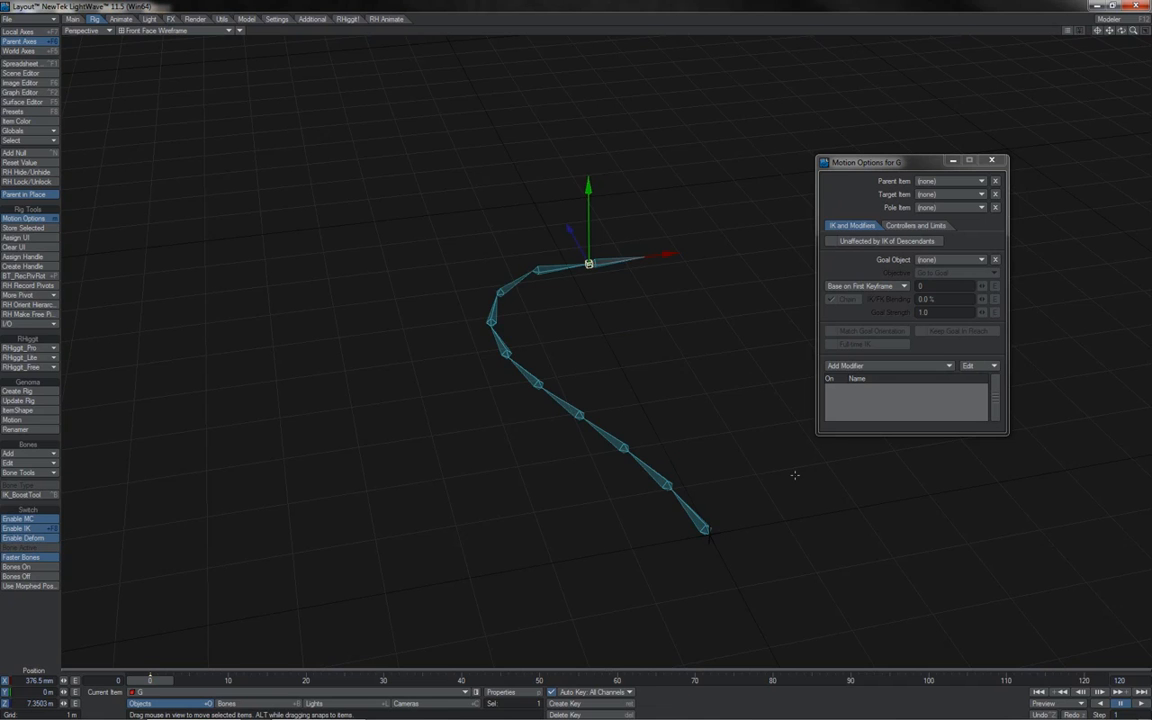
left_click_drag(795, 475, 789, 472)
key("ctrl+z")
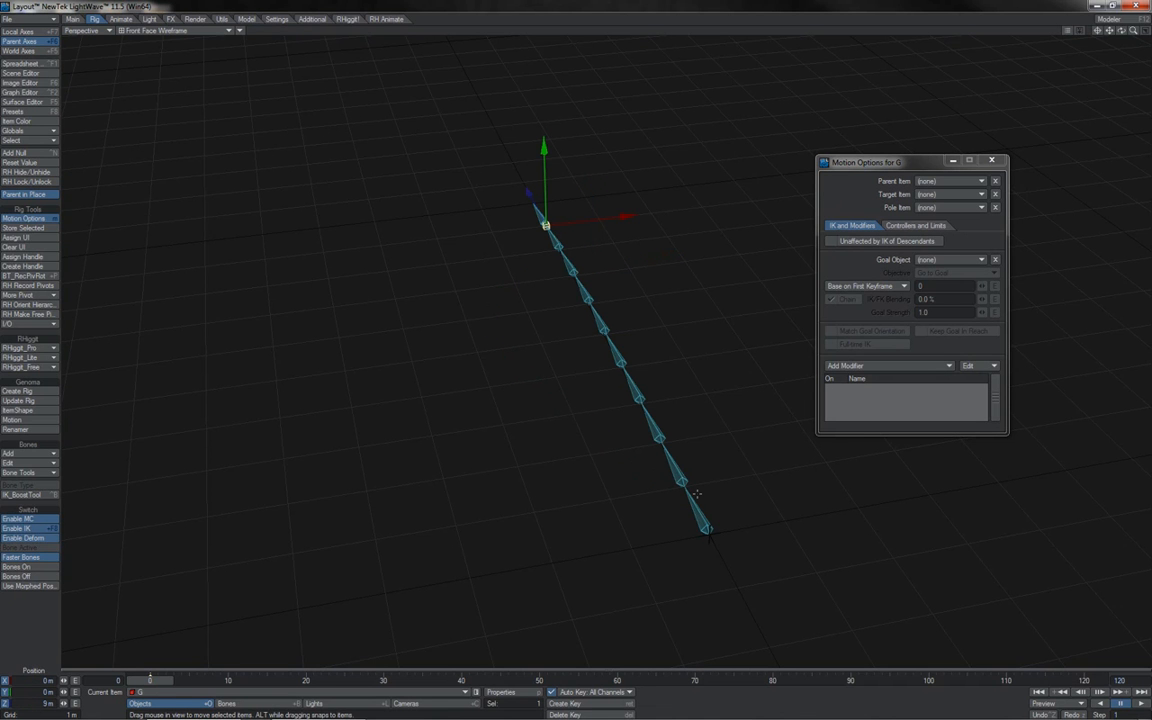
Add a base control bone under the Null with its heading on Key Frames and parent Bone (1) to it
left_click(22, 73)
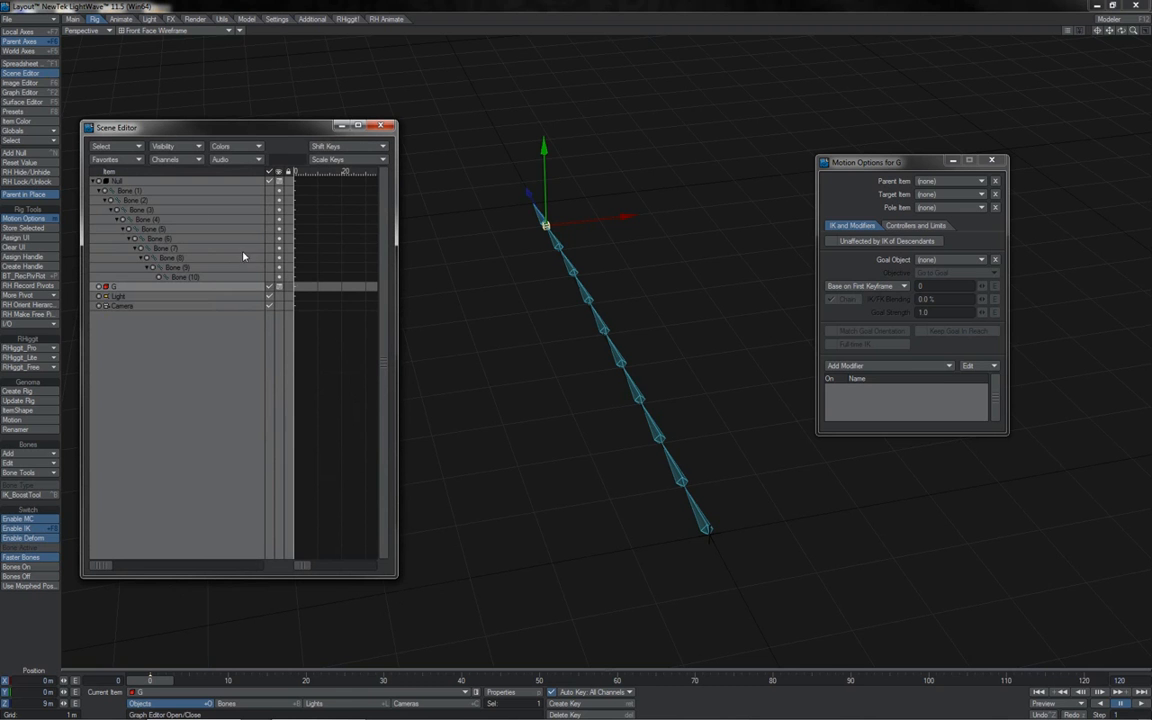
left_click(296, 169)
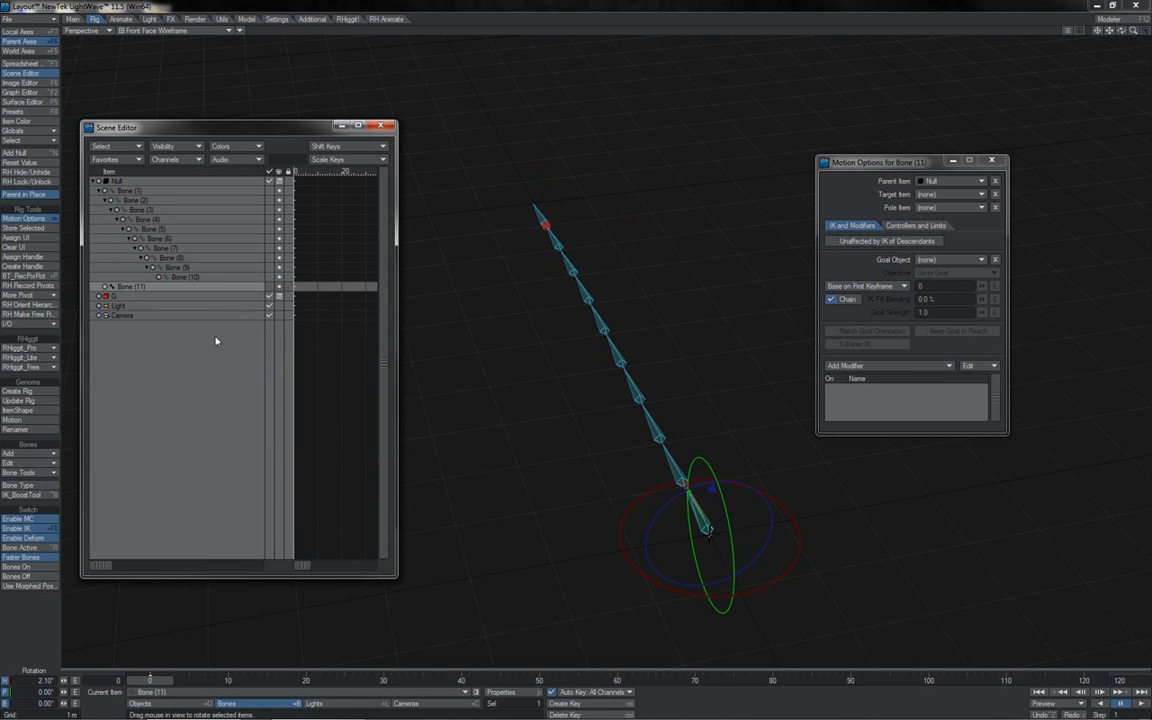
left_click(127, 191)
left_click_drag(128, 288, 129, 292)
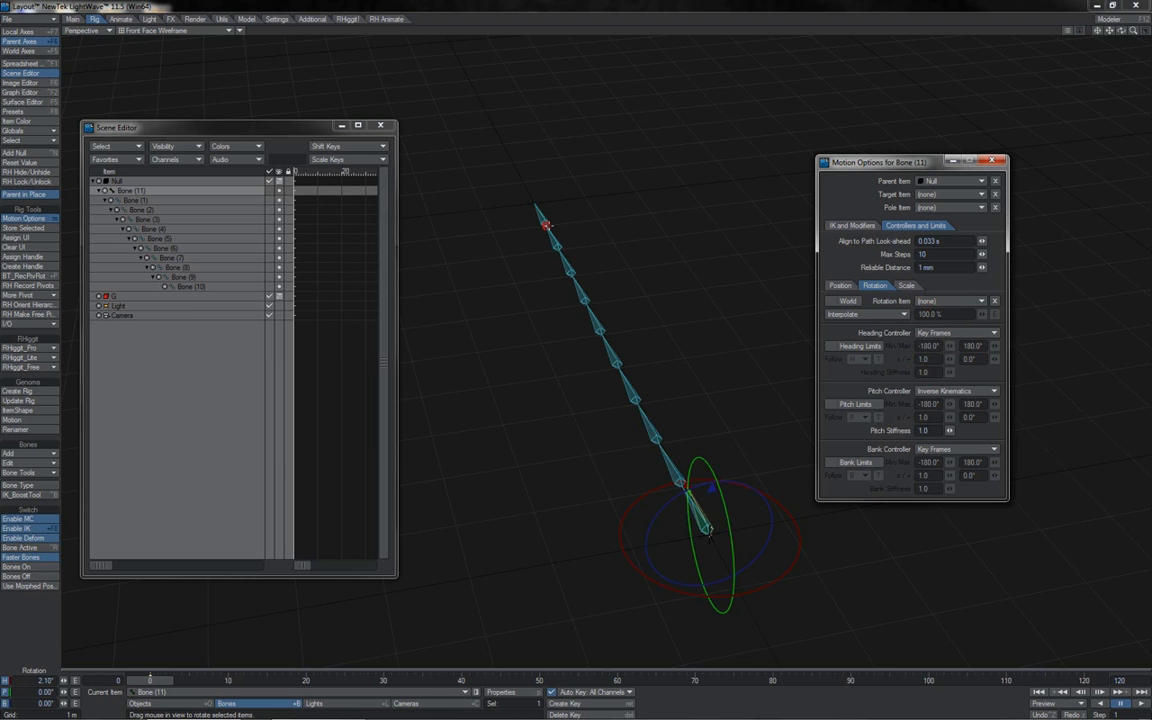
Pull goal G to about X 11 mm, Z 5.76 m and rotate base control Bone (11) to a heading of about -82.4°
left_click(546, 225)
left_click_drag(576, 352, 622, 438)
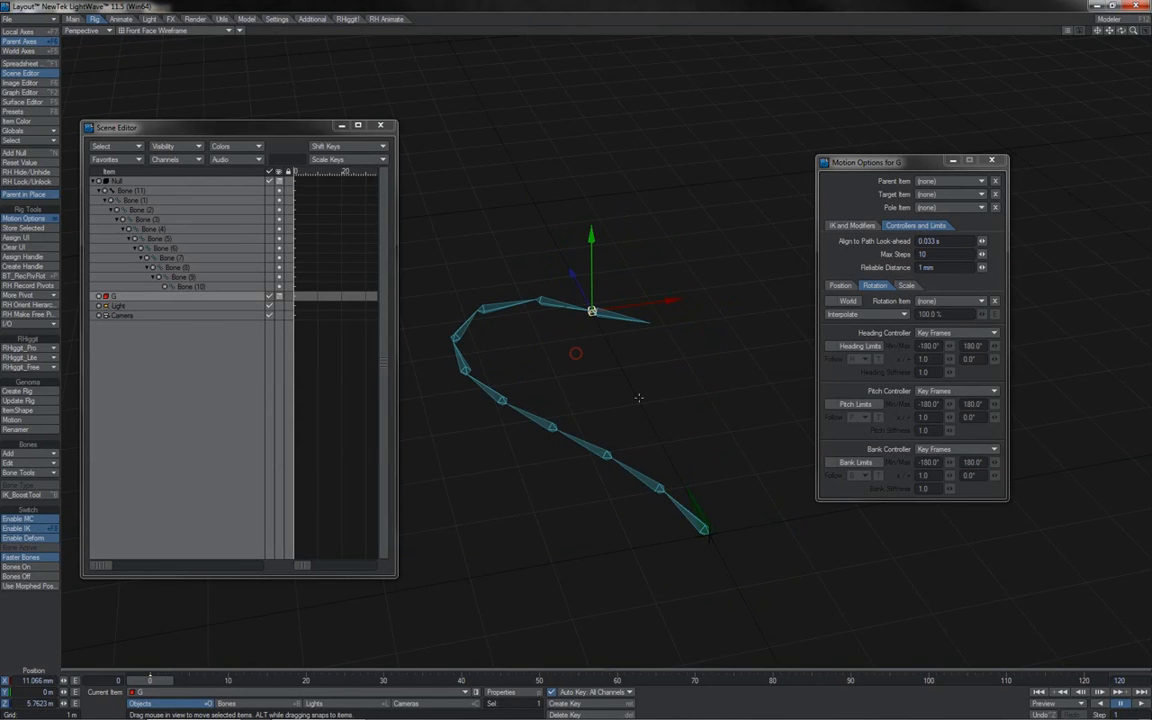
left_click(698, 503)
key("y")
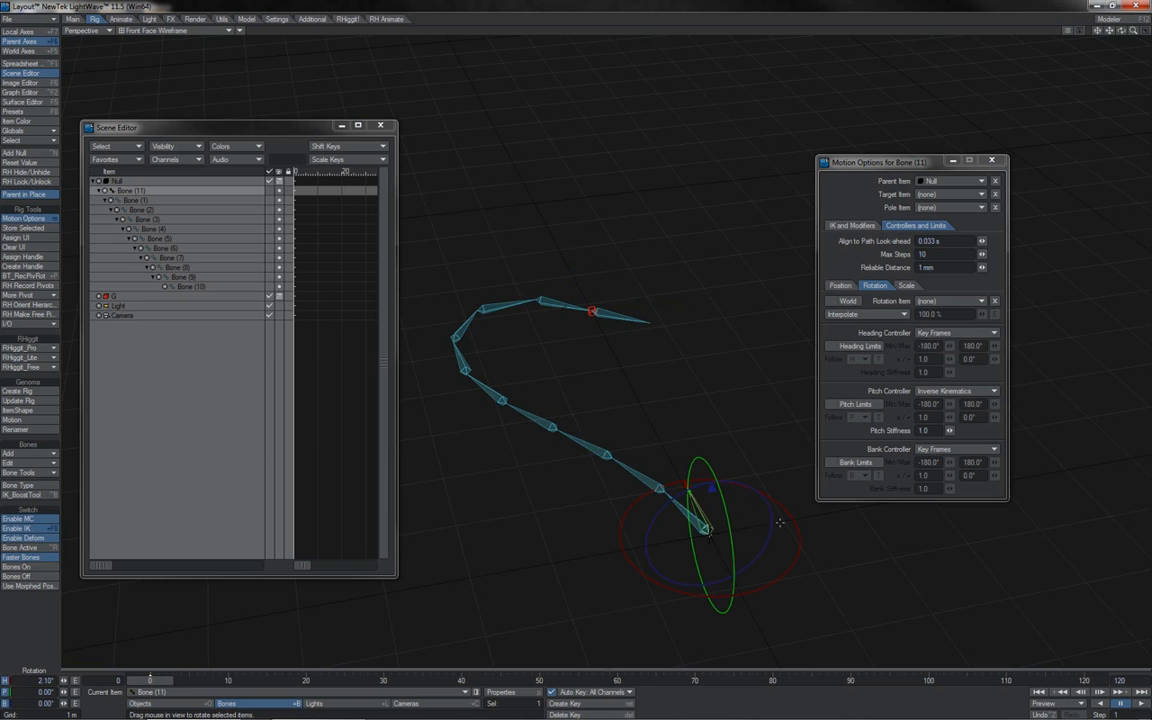
left_click_drag(707, 530, 736, 395)
Move goal G across to about X -2.88 m, Z 437 mm
left_click(593, 314)
key("t")
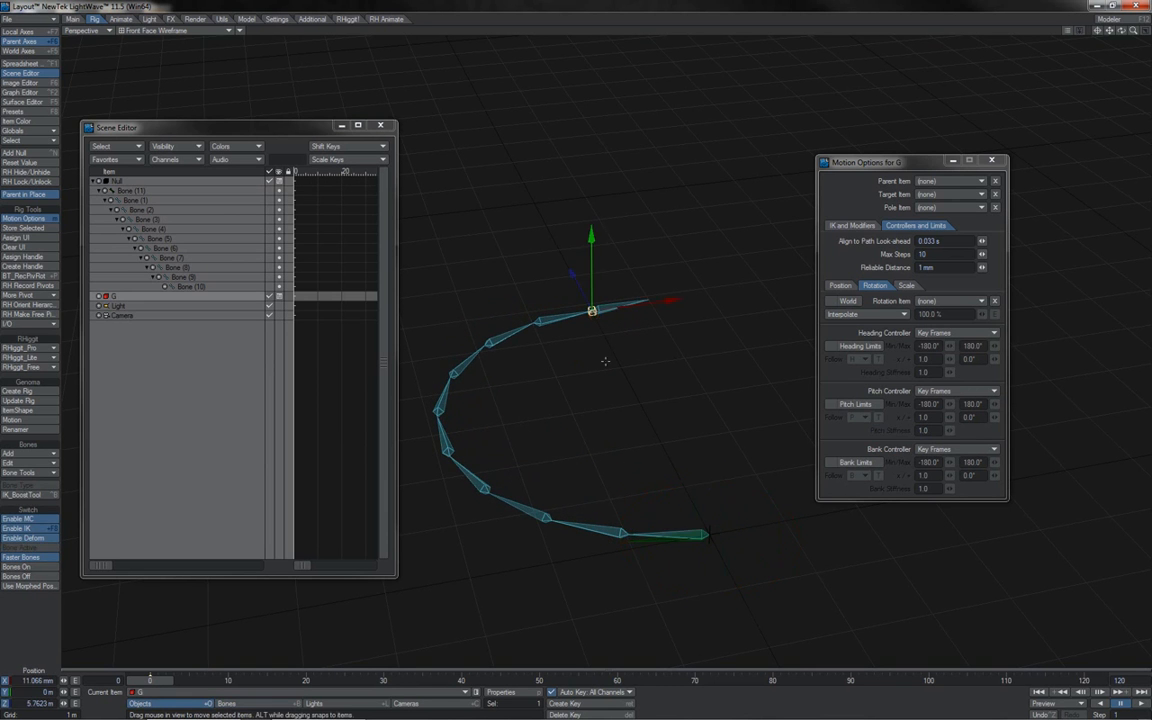
left_click_drag(593, 314, 473, 553)
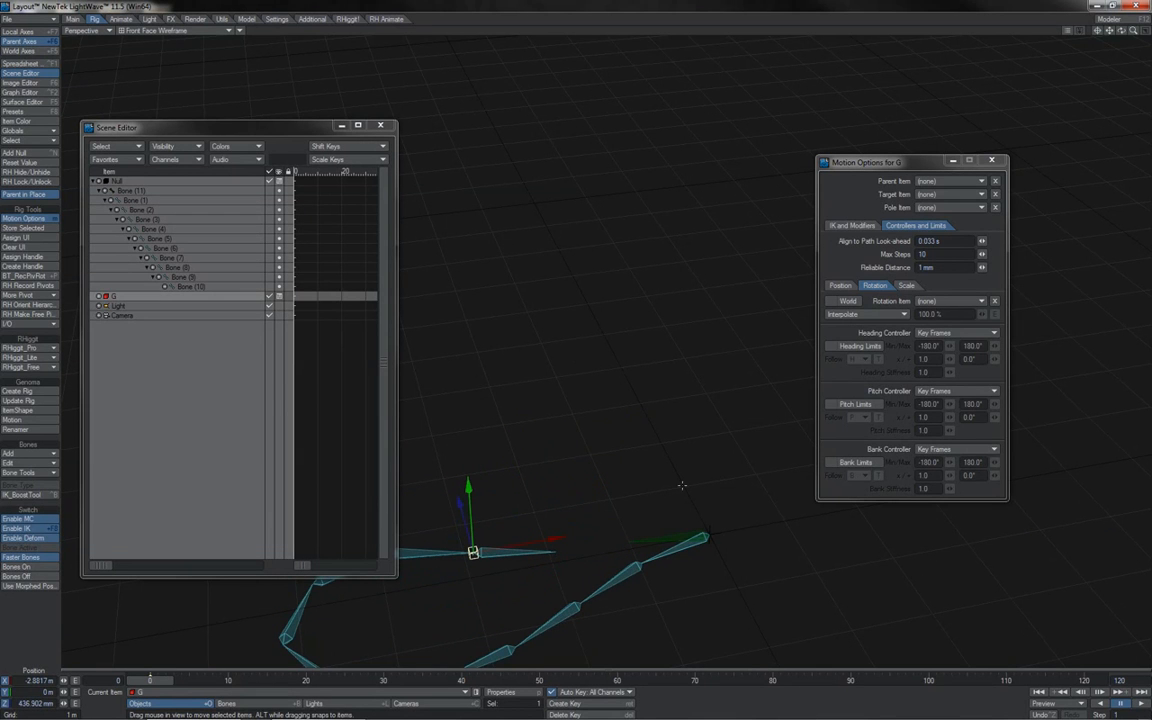
Close the Scene Editor and rotate the heading of Bone (11) to re-pose the looped chain from its base
left_click(660, 542)
key("y")
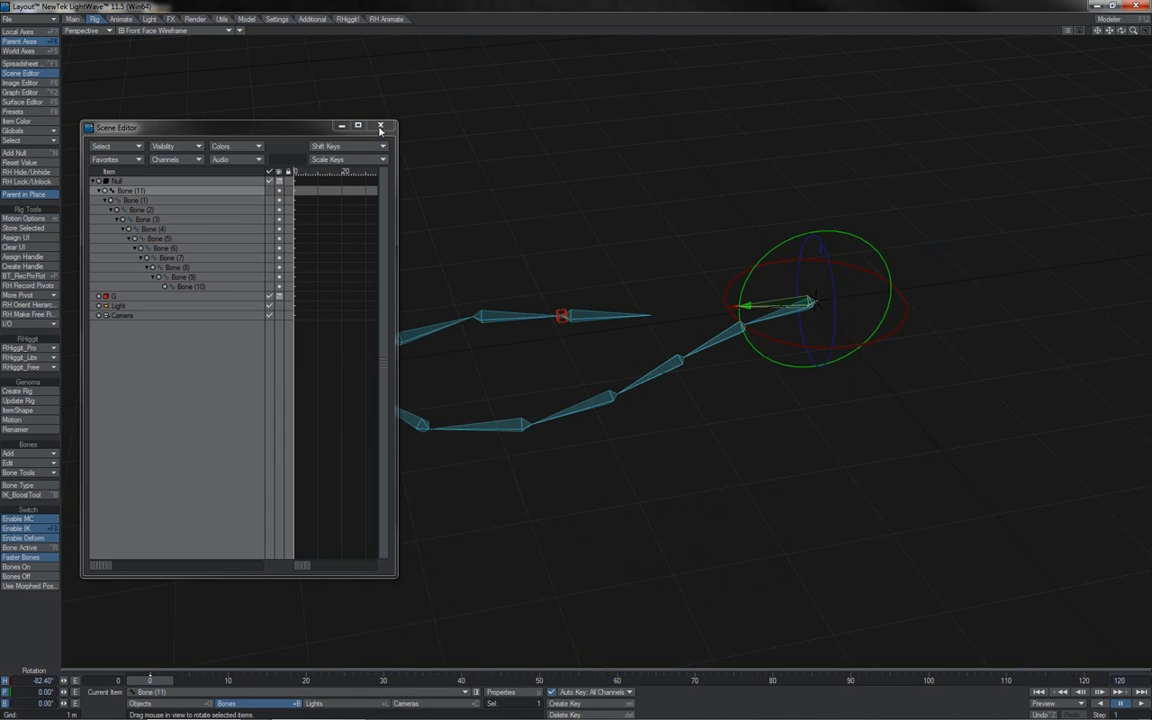
left_click(380, 126)
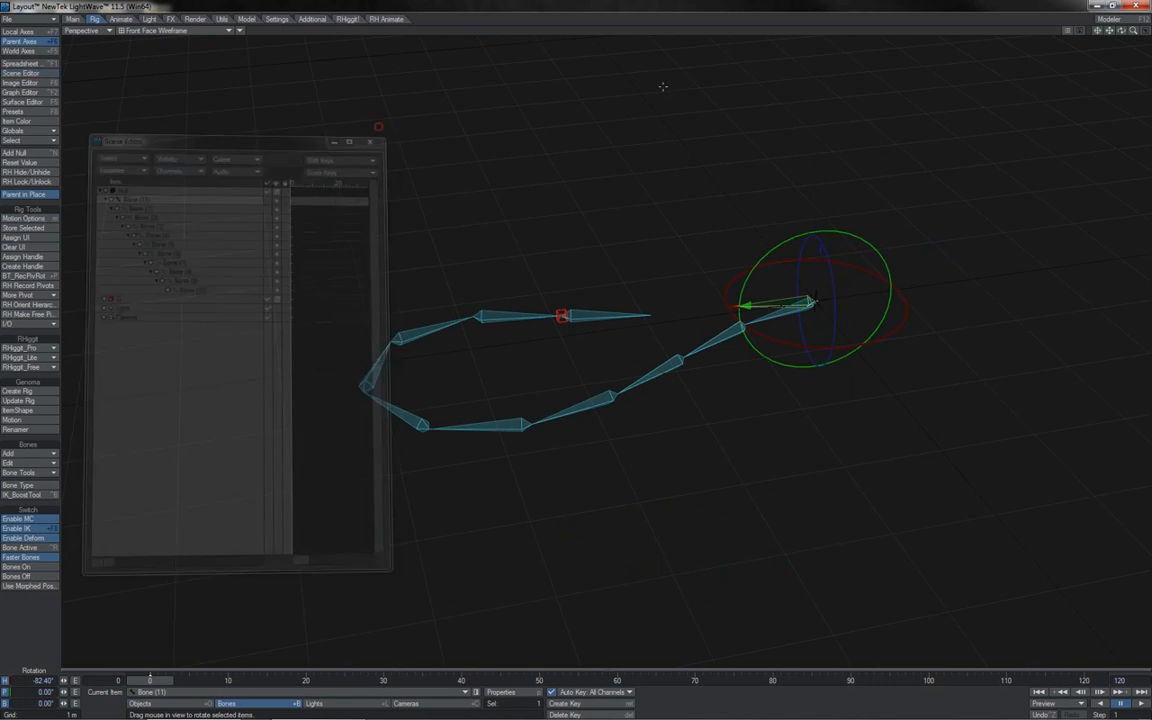
left_click_drag(1121, 30, 1124, 31)
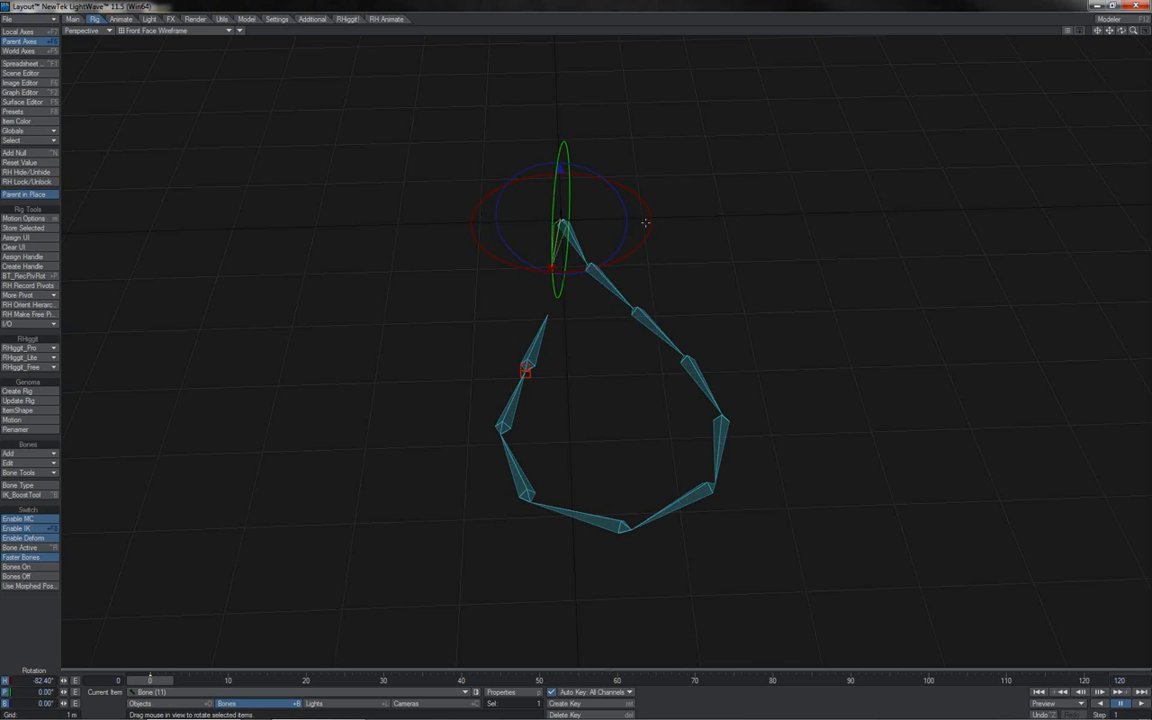
left_click_drag(650, 223, 598, 224)
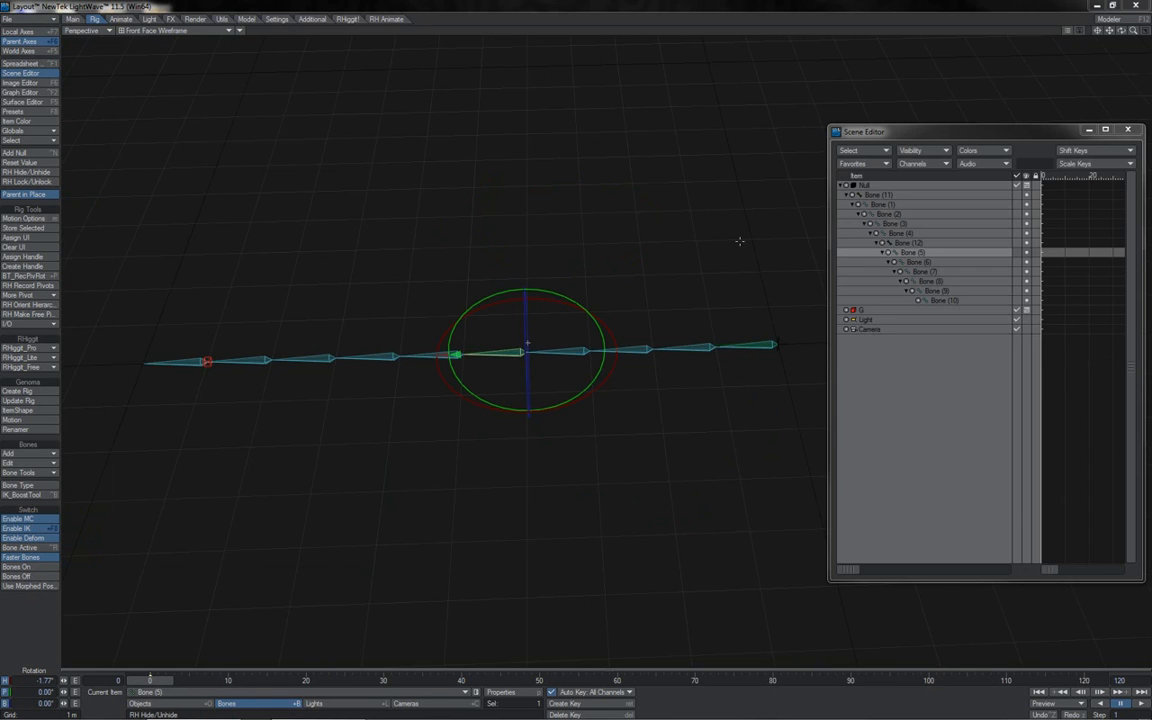
Check mid-chain control Bone (12) and pull goal G in to about X 11 mm, Z 6.36 m
left_click(908, 243)
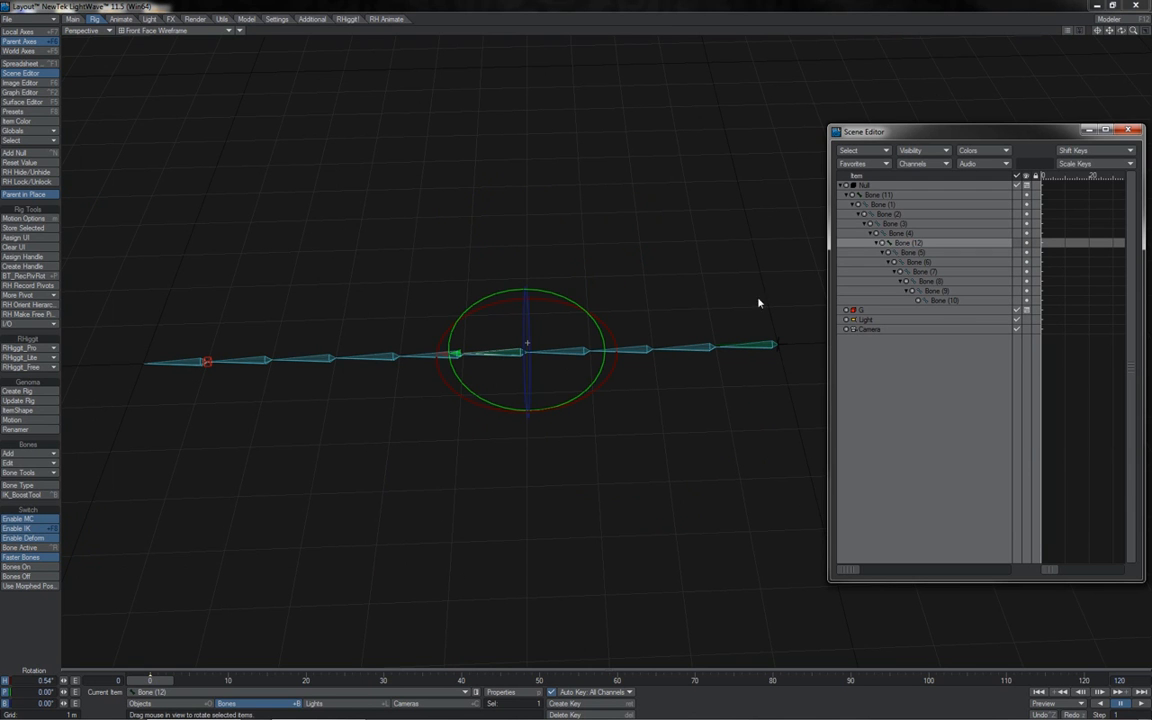
key("t")
left_click(210, 358)
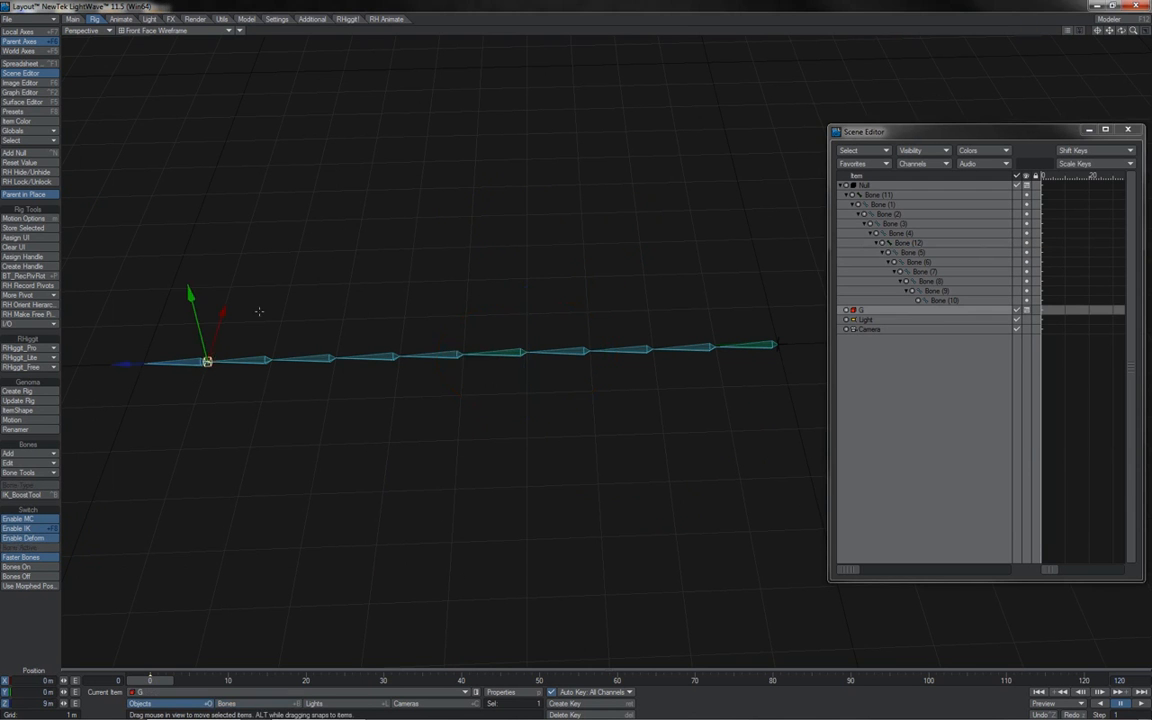
left_click_drag(206, 360, 376, 356)
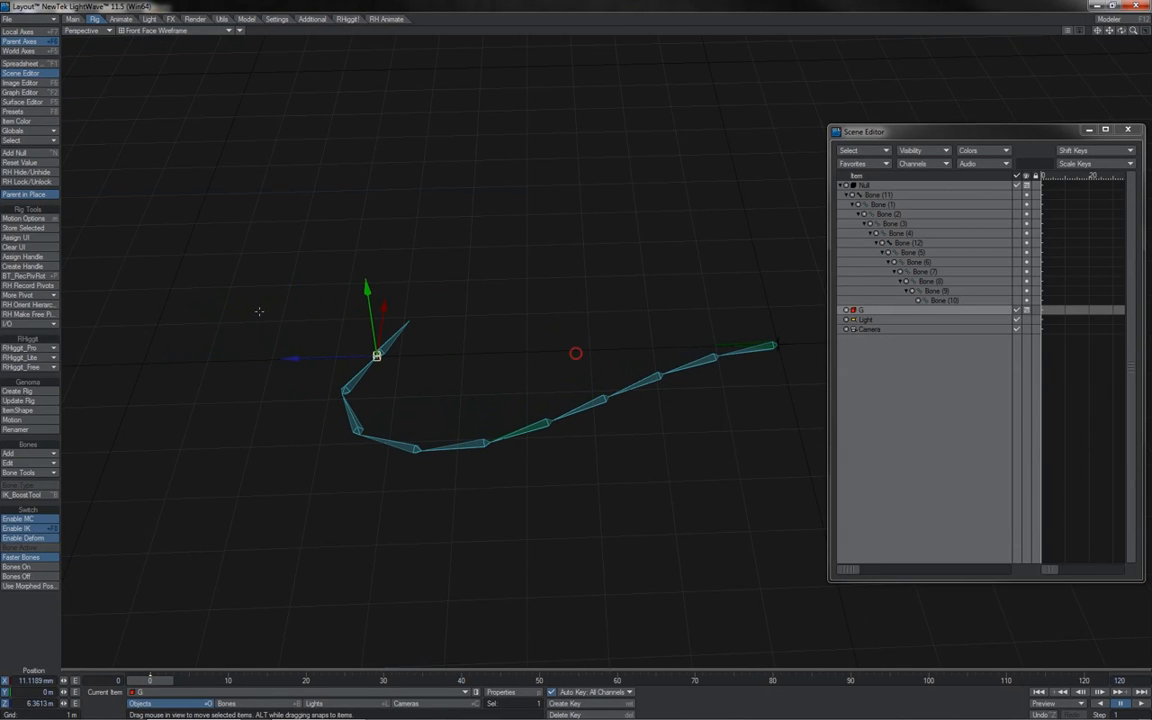
Rotate mid-chain control Bone (12) to a heading of about -10.9°
left_click(910, 243)
key("y")
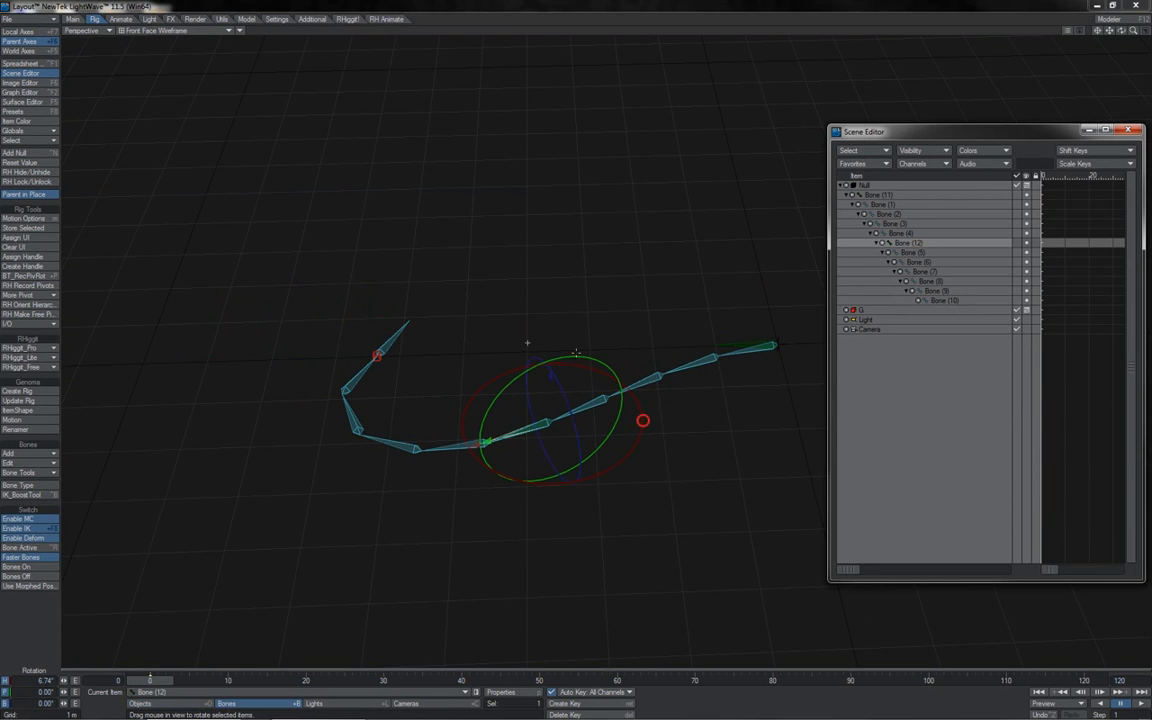
left_click_drag(576, 352, 527, 343)
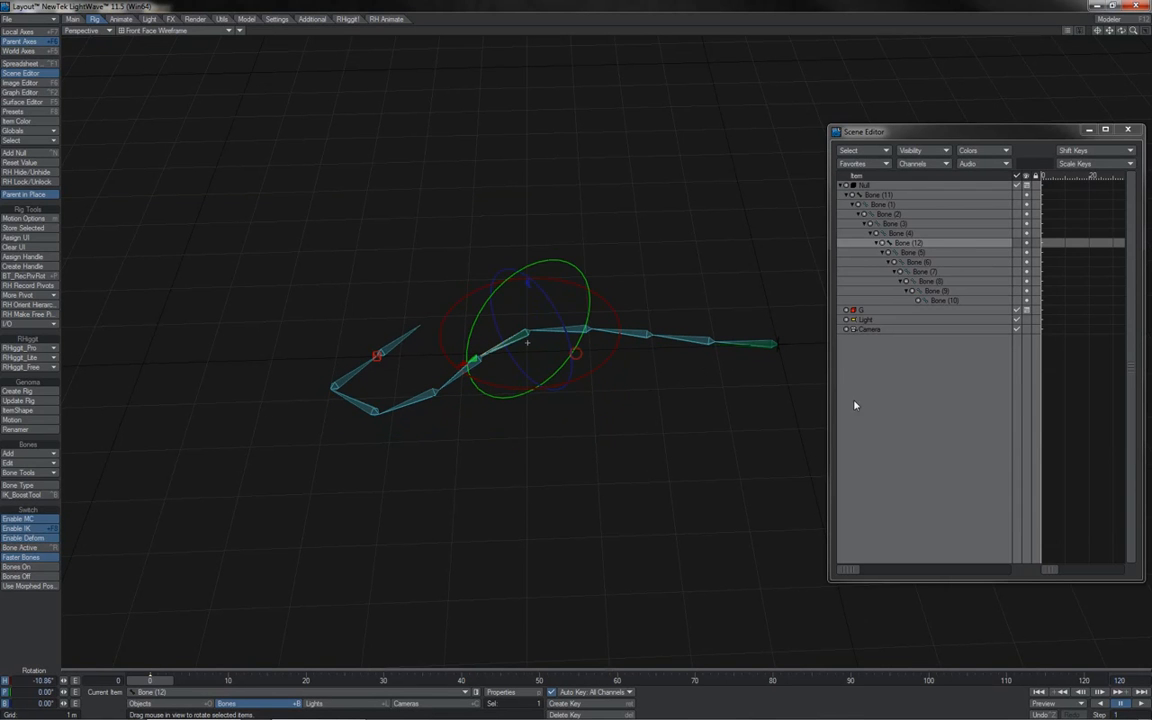
Rotate base control Bone (11) to a heading of about -32.8° and mid-chain Bone (12) to about -67.8°
left_click(874, 196)
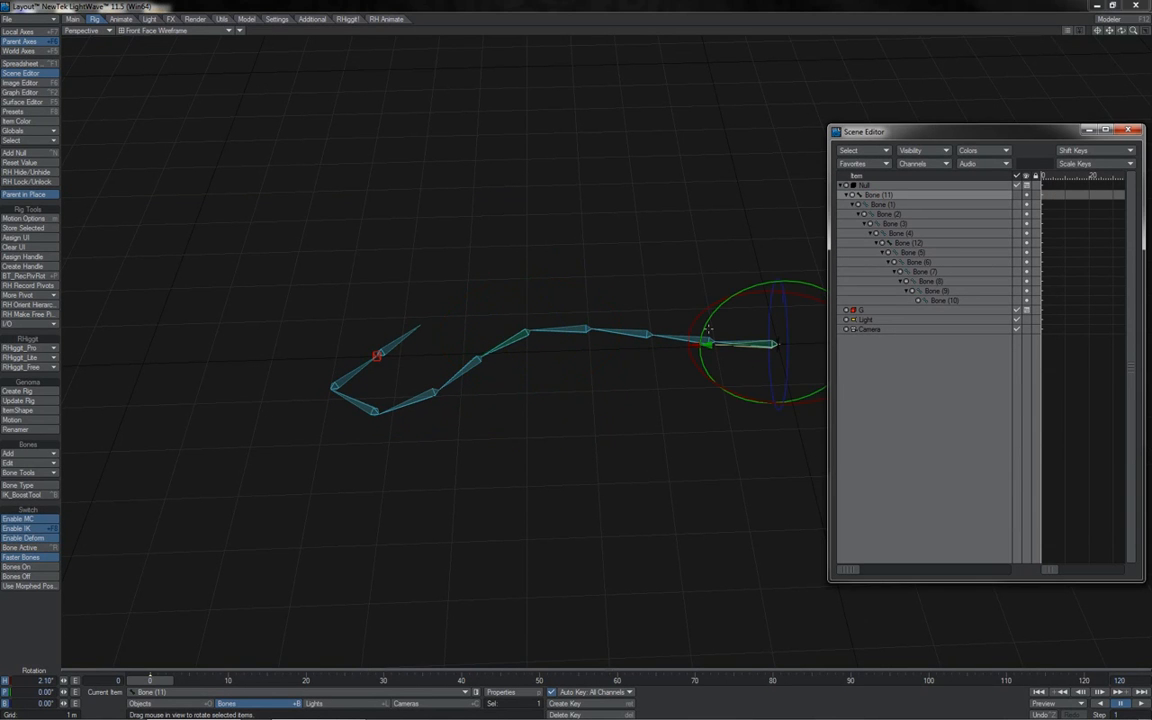
left_click_drag(691, 320, 691, 320)
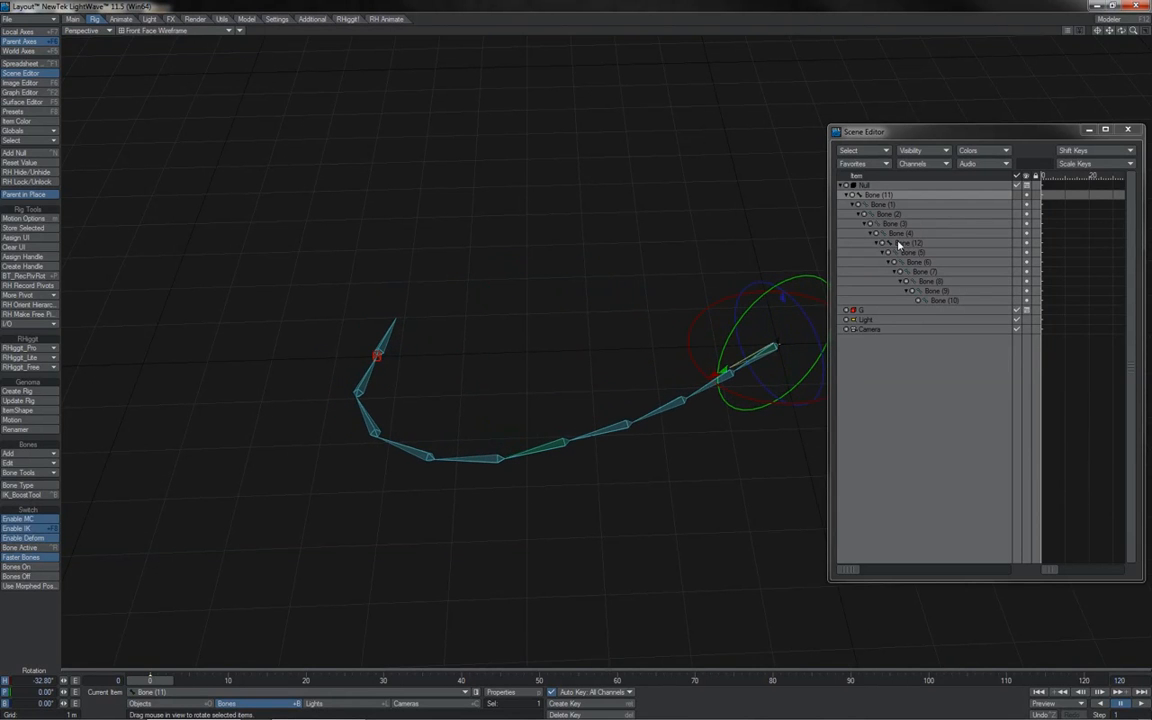
left_click(898, 243)
left_click_drag(567, 440, 567, 440)
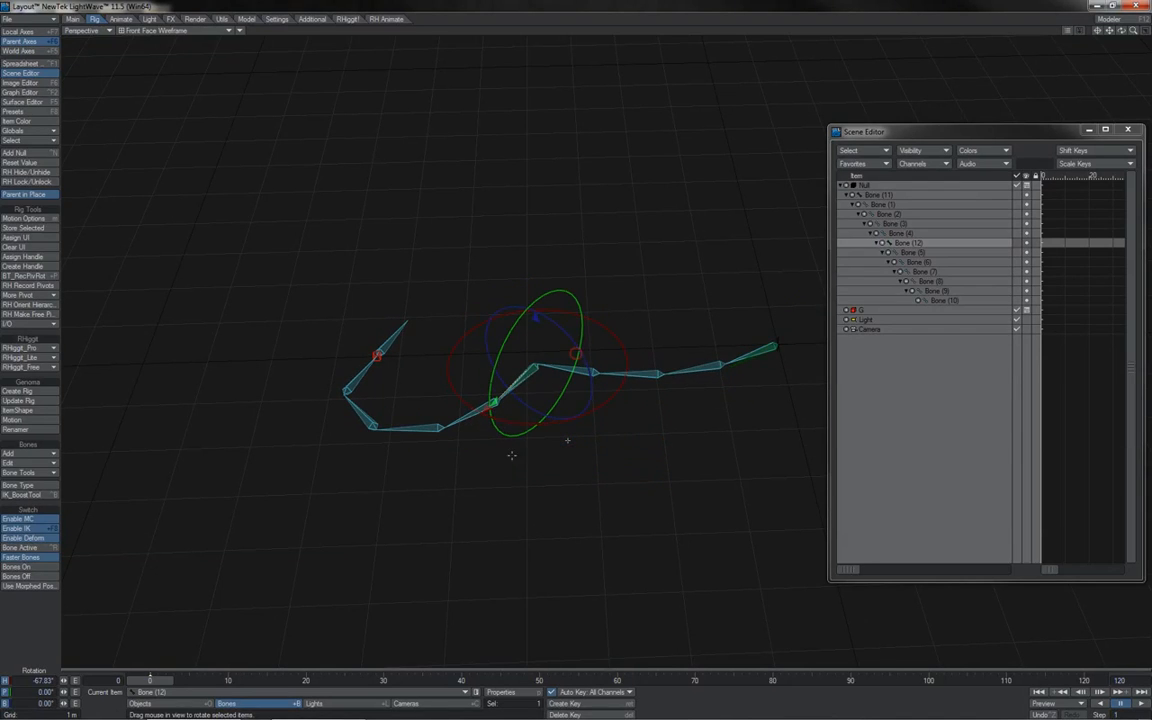
Move goal G to about X 2.27 m, Y -3.19 m, Z 5.07 m and view the chain from the side
left_click(382, 361)
left_click_drag(575, 352, 623, 563)
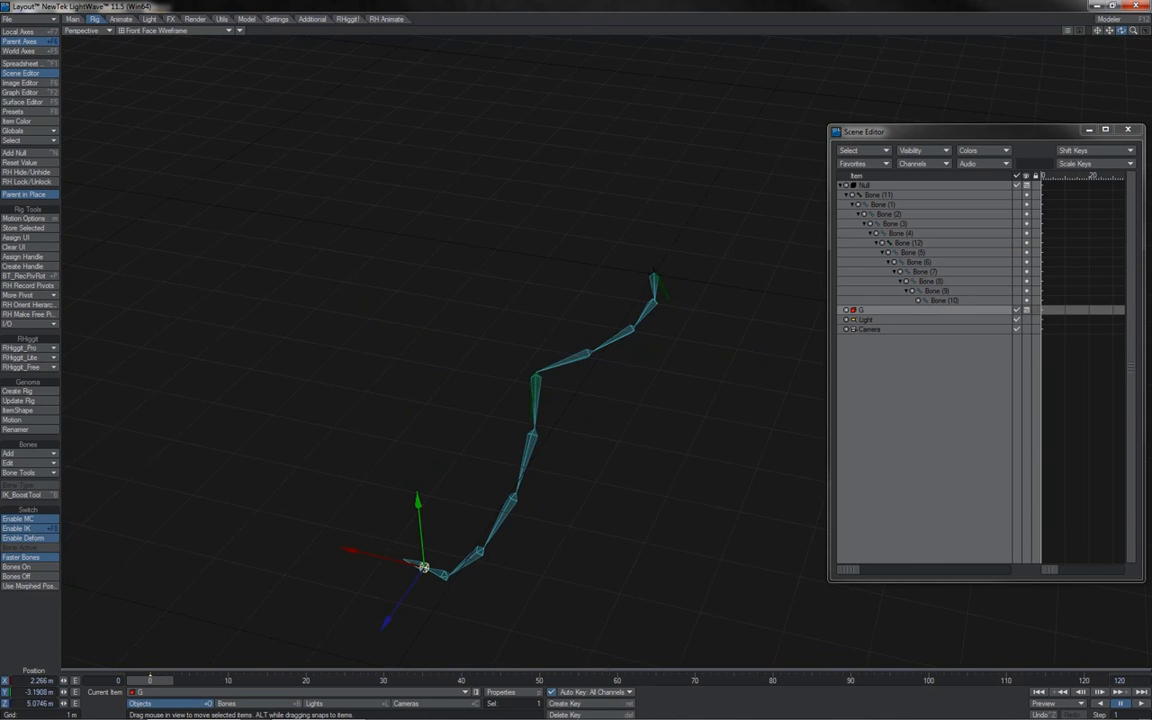
left_click_drag(424, 567, 663, 606)
left_click_drag(1122, 31, 1127, 34)
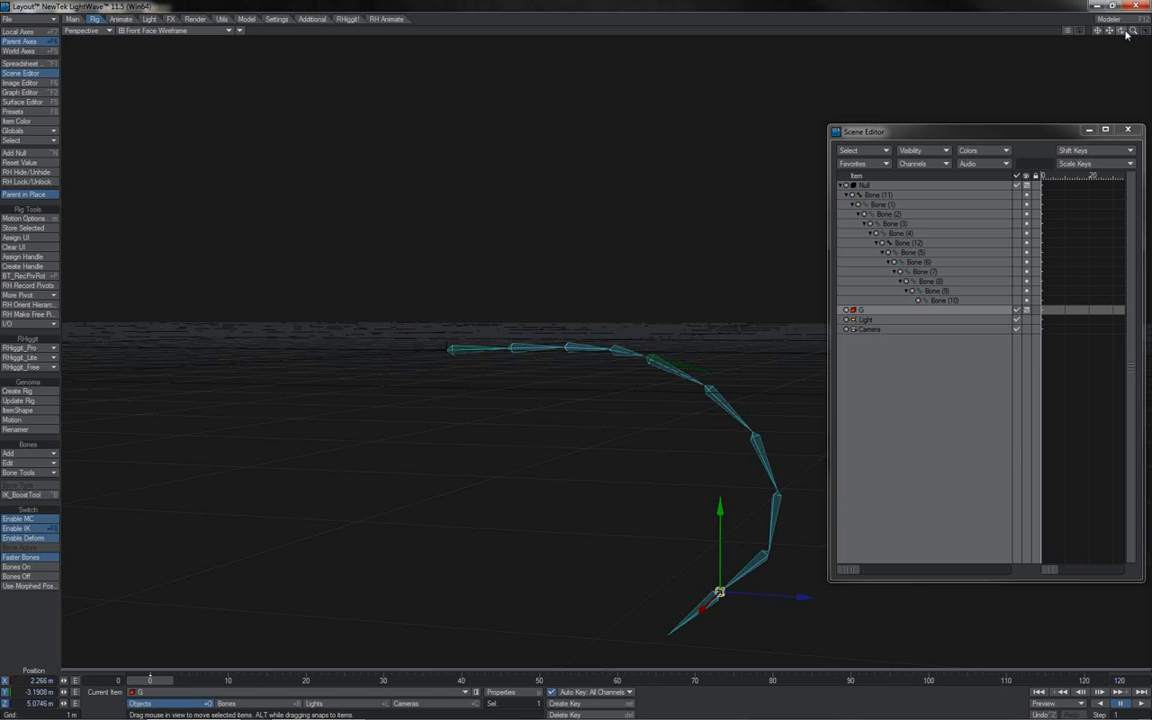
Review the goal objective choices and Soft IK types in the motion options of Bone (10)
key("m")
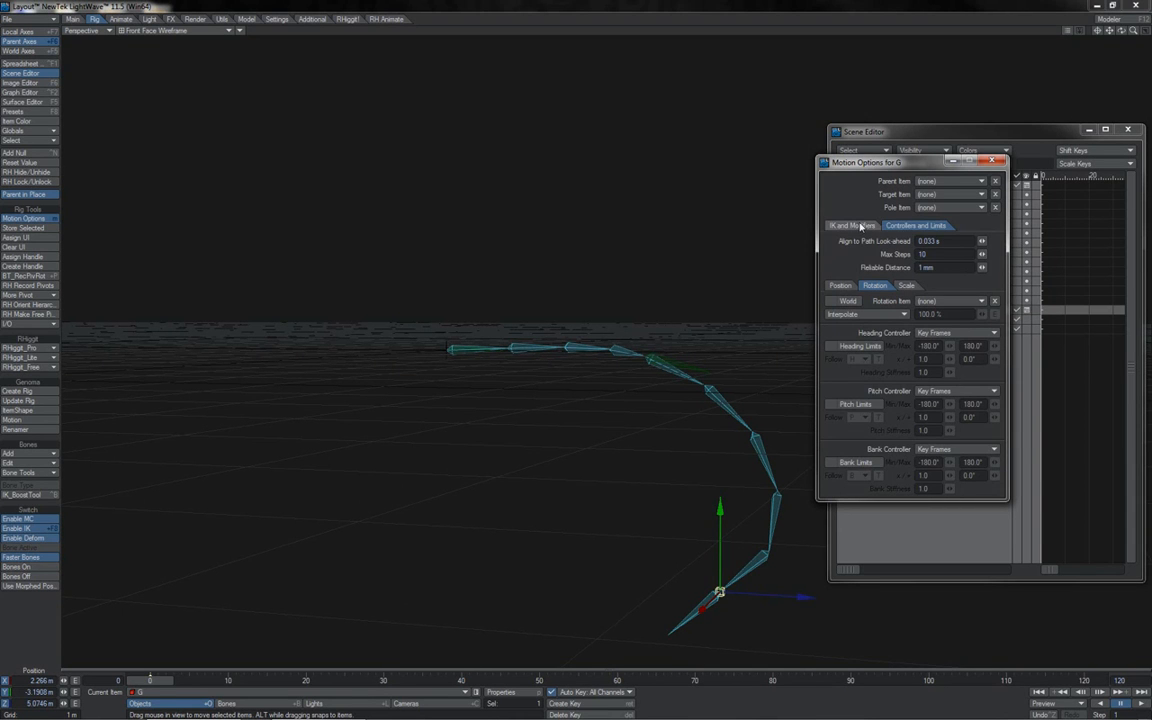
left_click(860, 226)
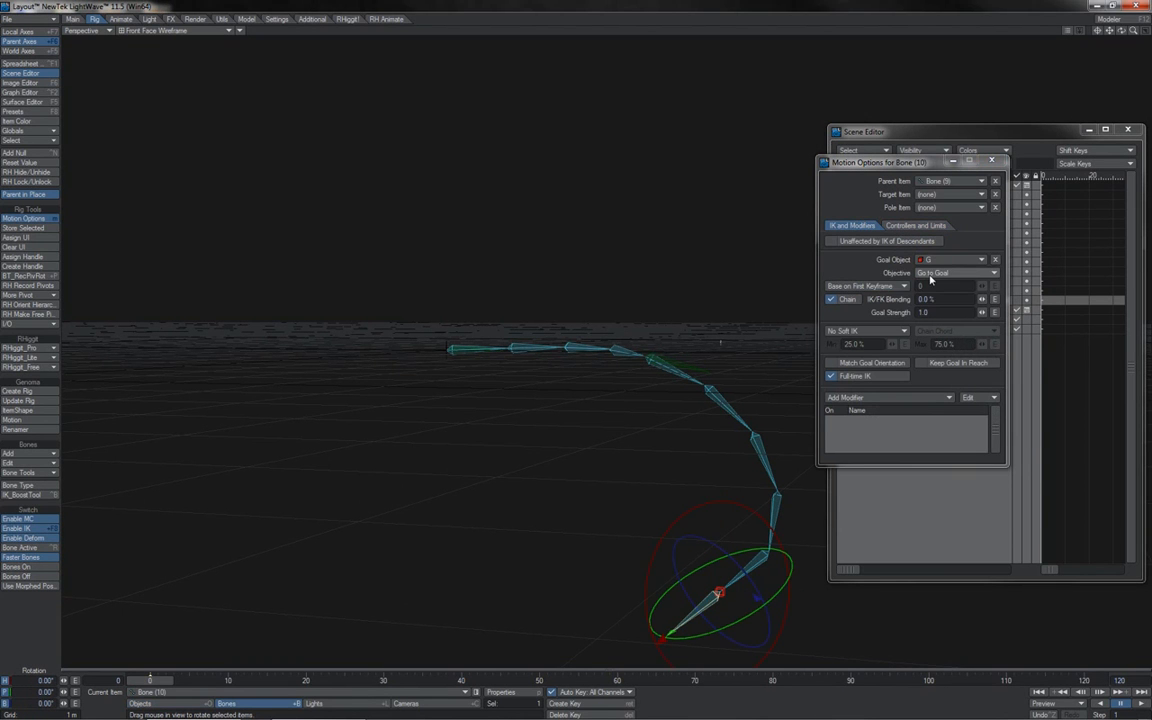
left_click(929, 275)
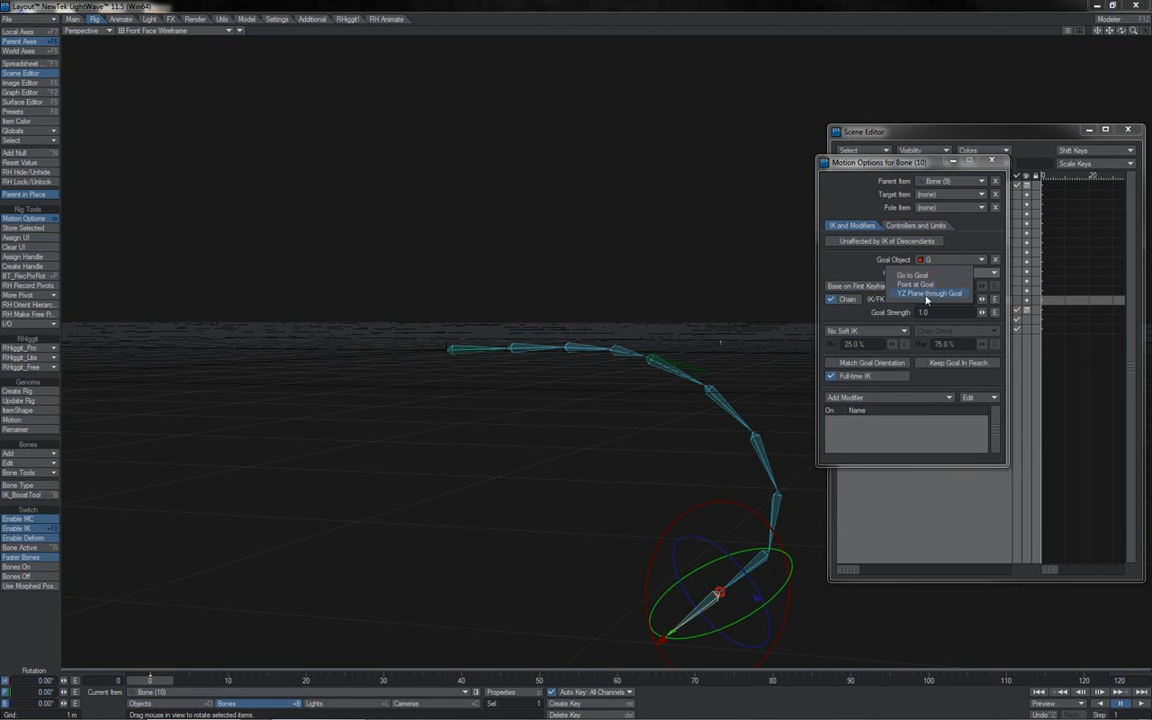
left_click(846, 266)
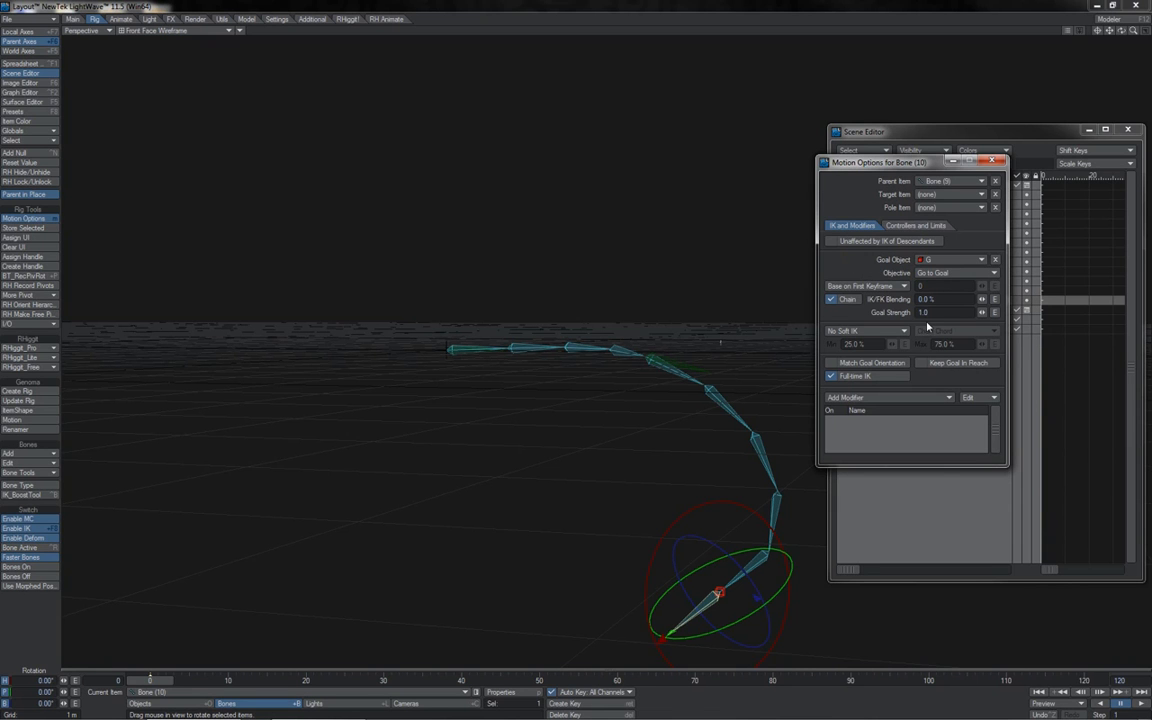
left_click(898, 331)
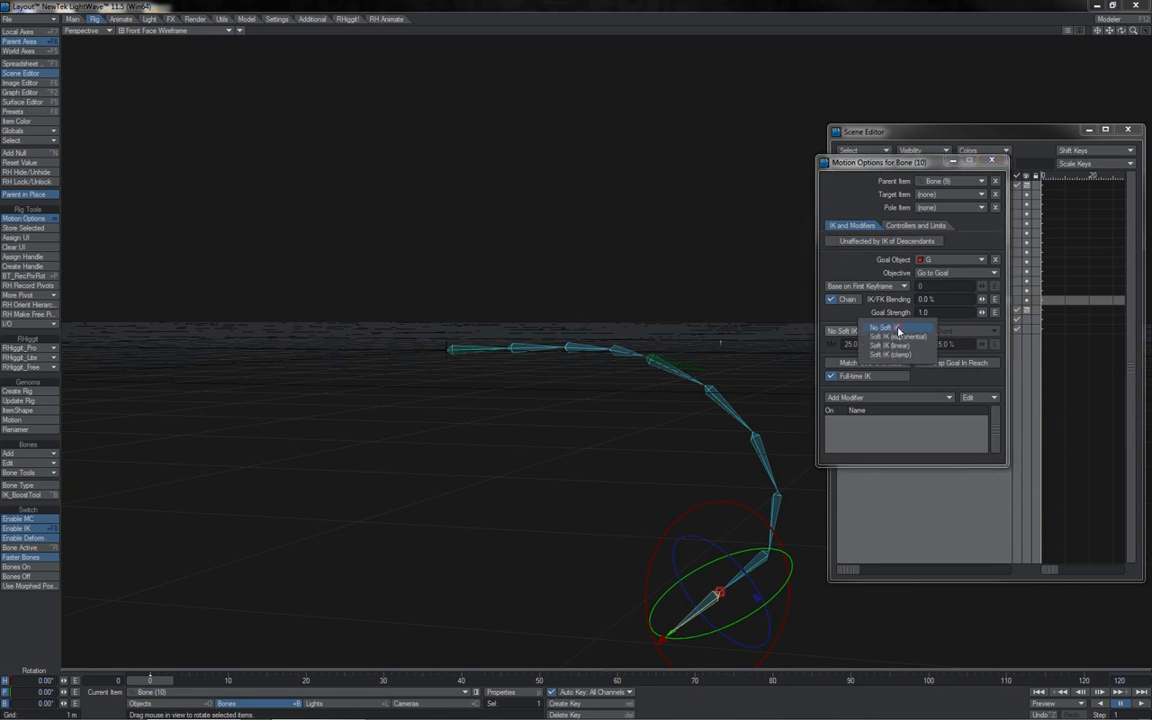
left_click(900, 334)
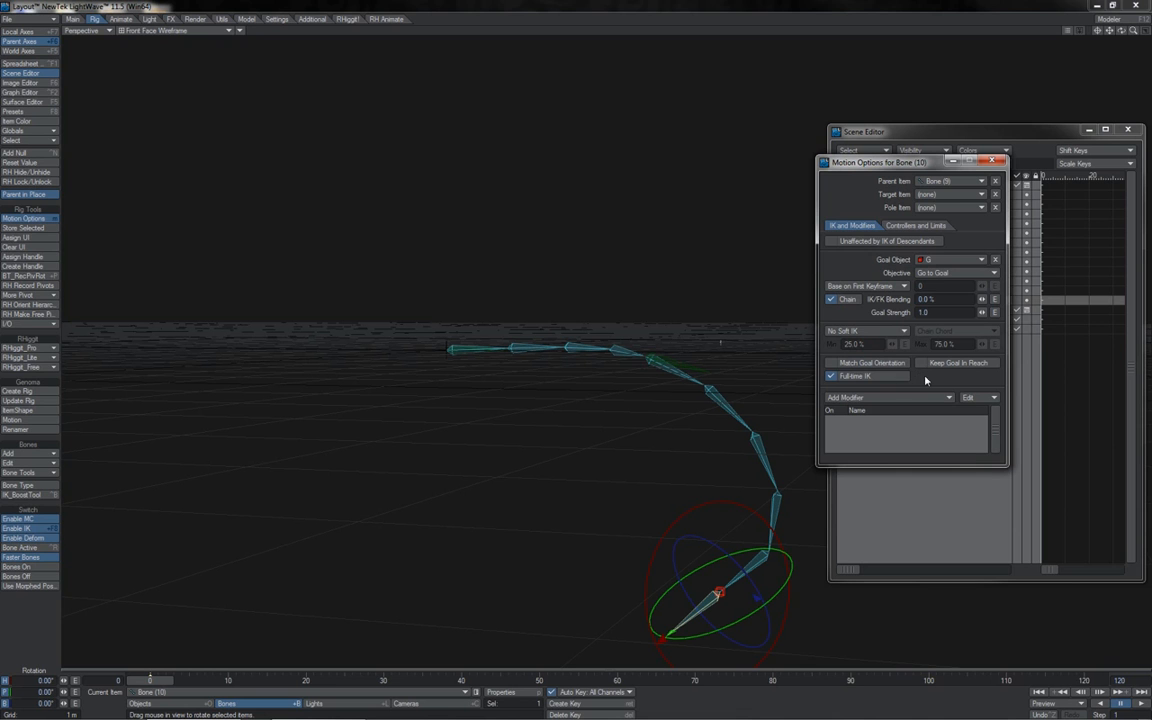